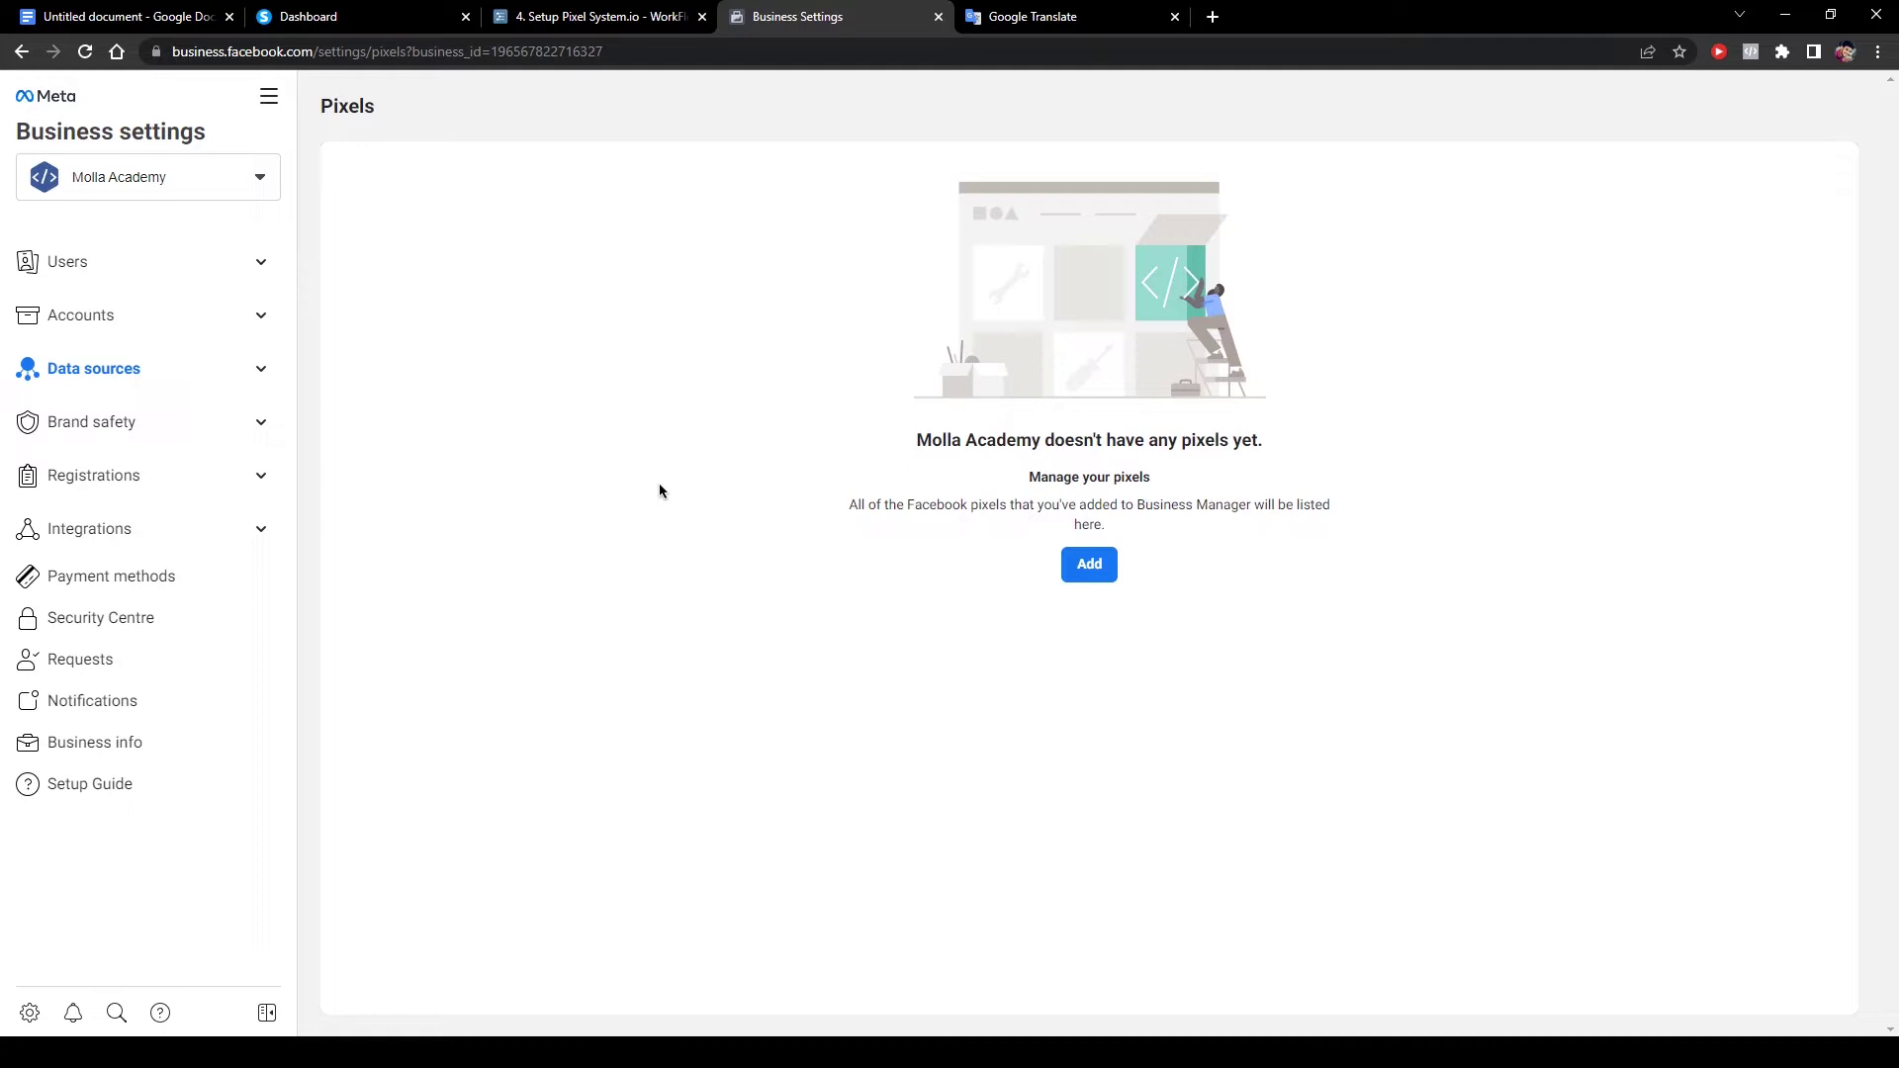
Open Events Manager from the Personal Ads Manger link in the Workflowy notes and bring up the options for connecting a new data source.
click(598, 16)
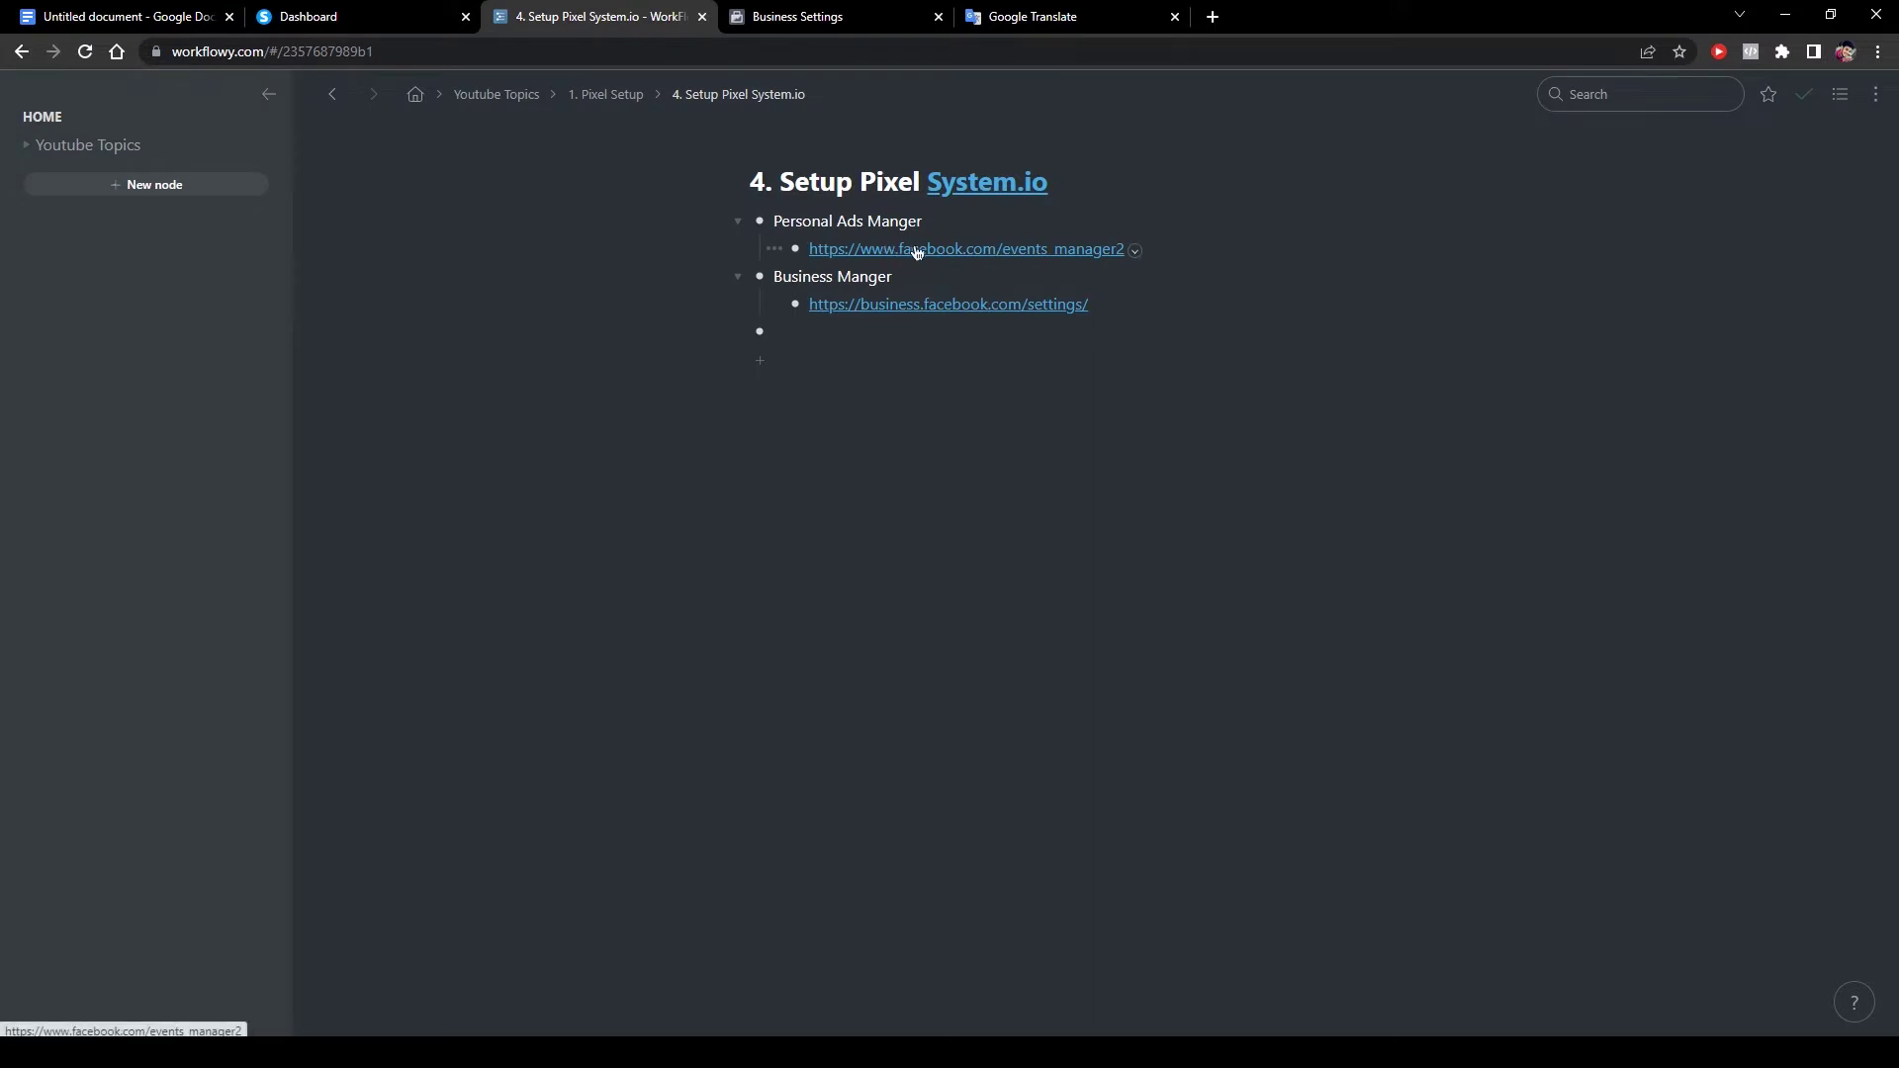
click(976, 250)
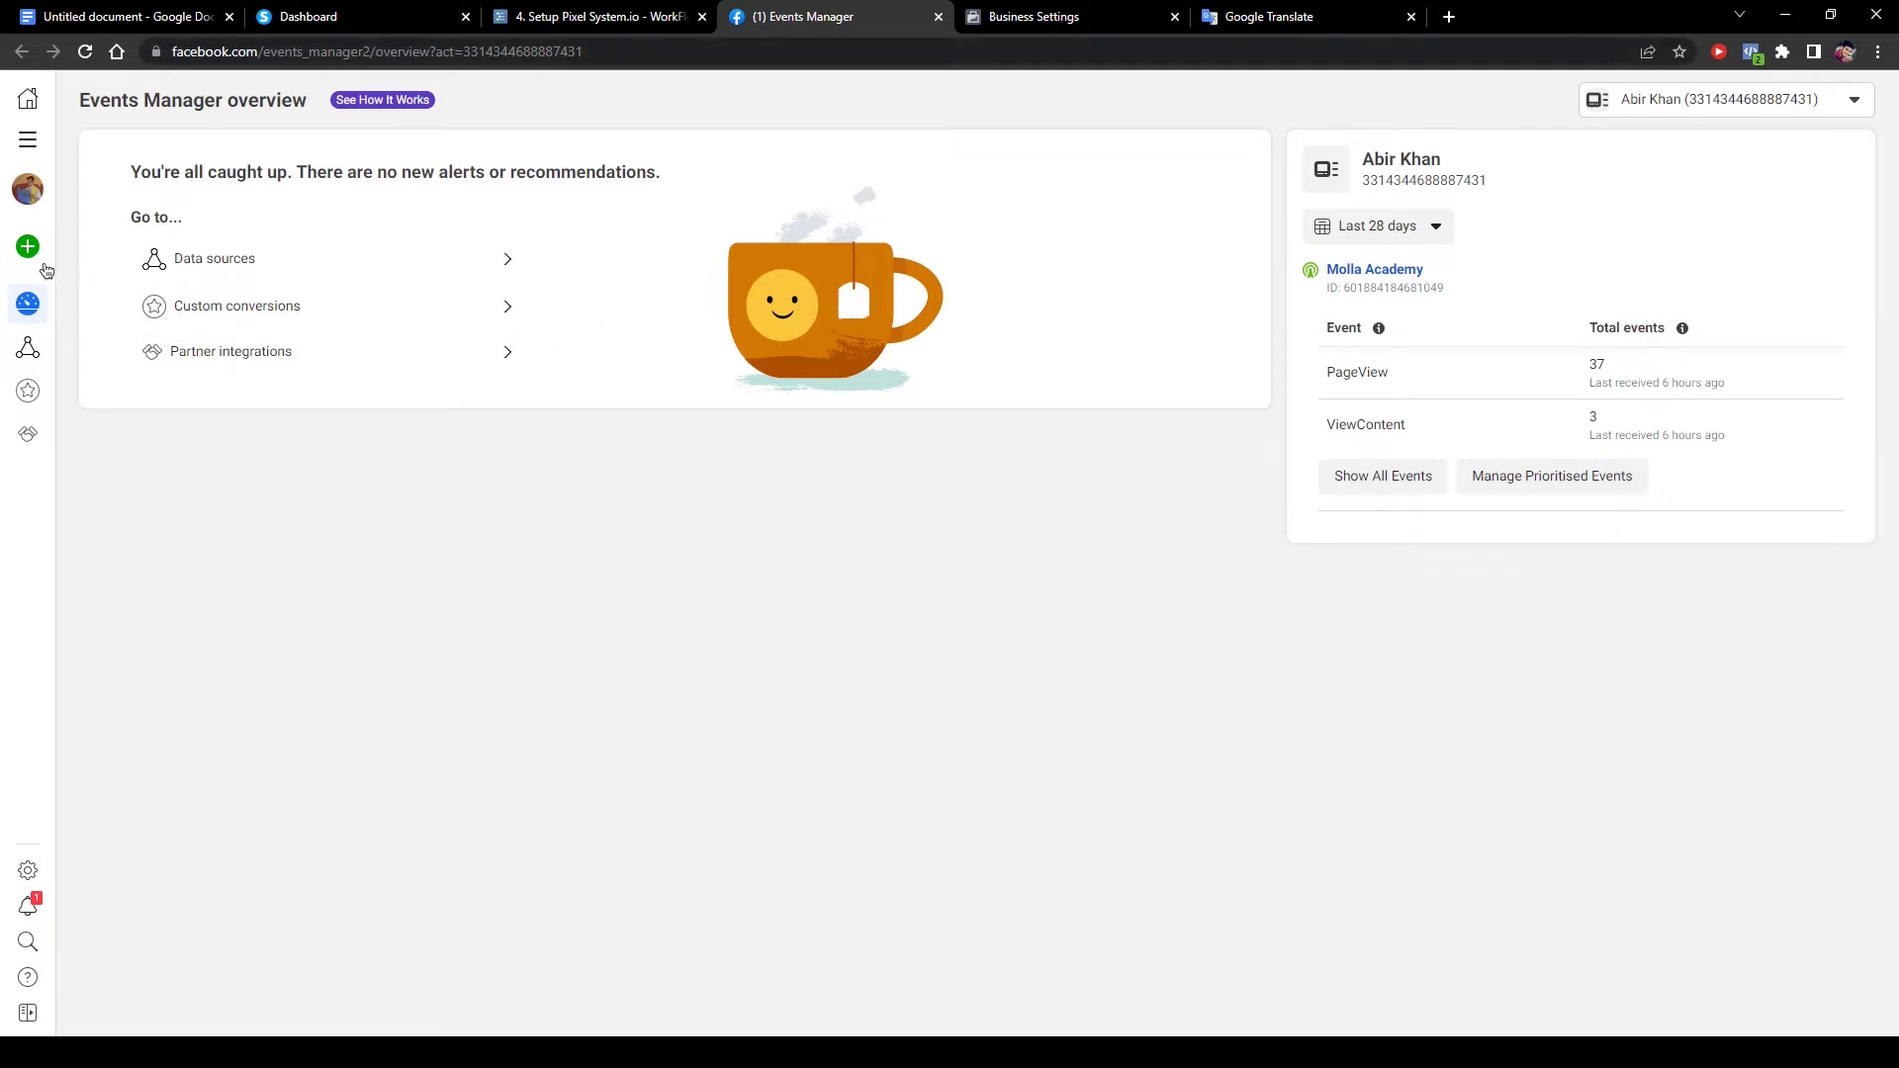
mouse_move(59, 181)
click(109, 243)
mouse_move(641, 475)
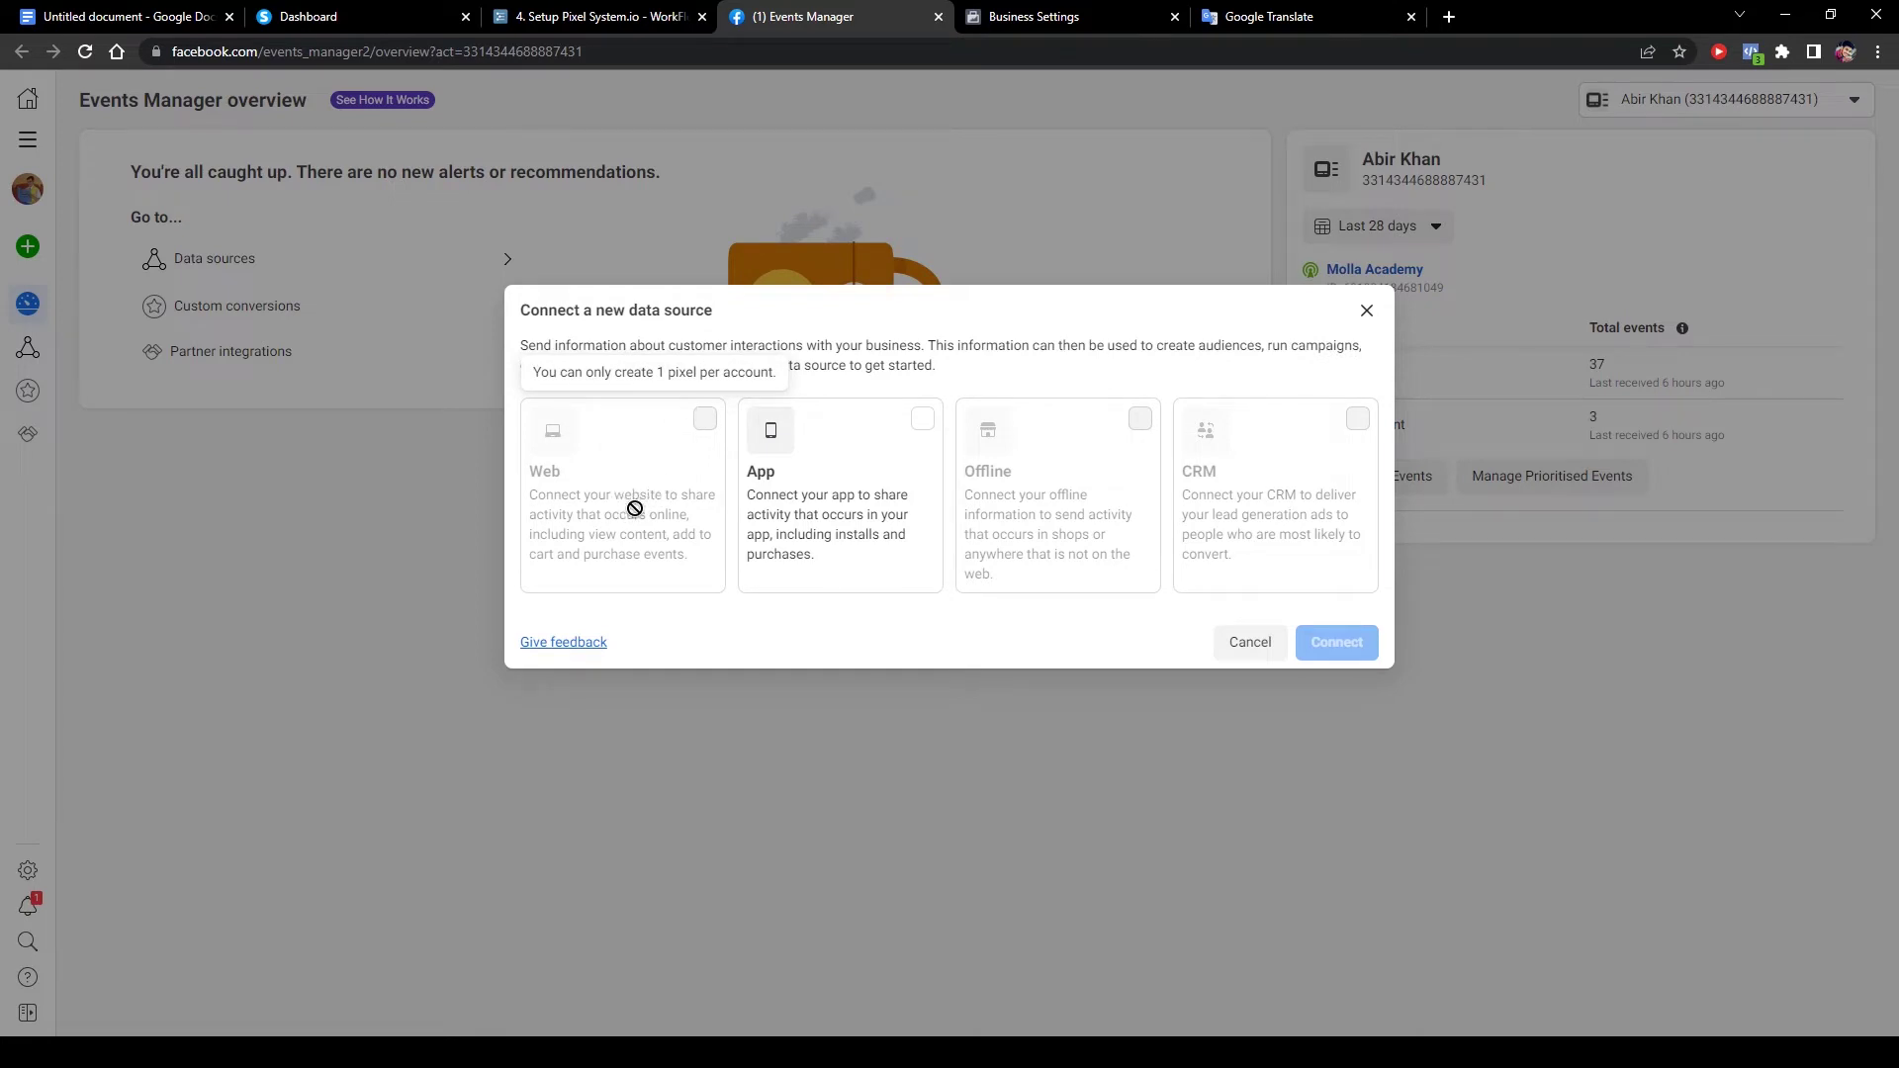
Open Meta Business settings from the Business Manger link in the Workflowy notes and go to the Pixels page under Data sources.
click(585, 16)
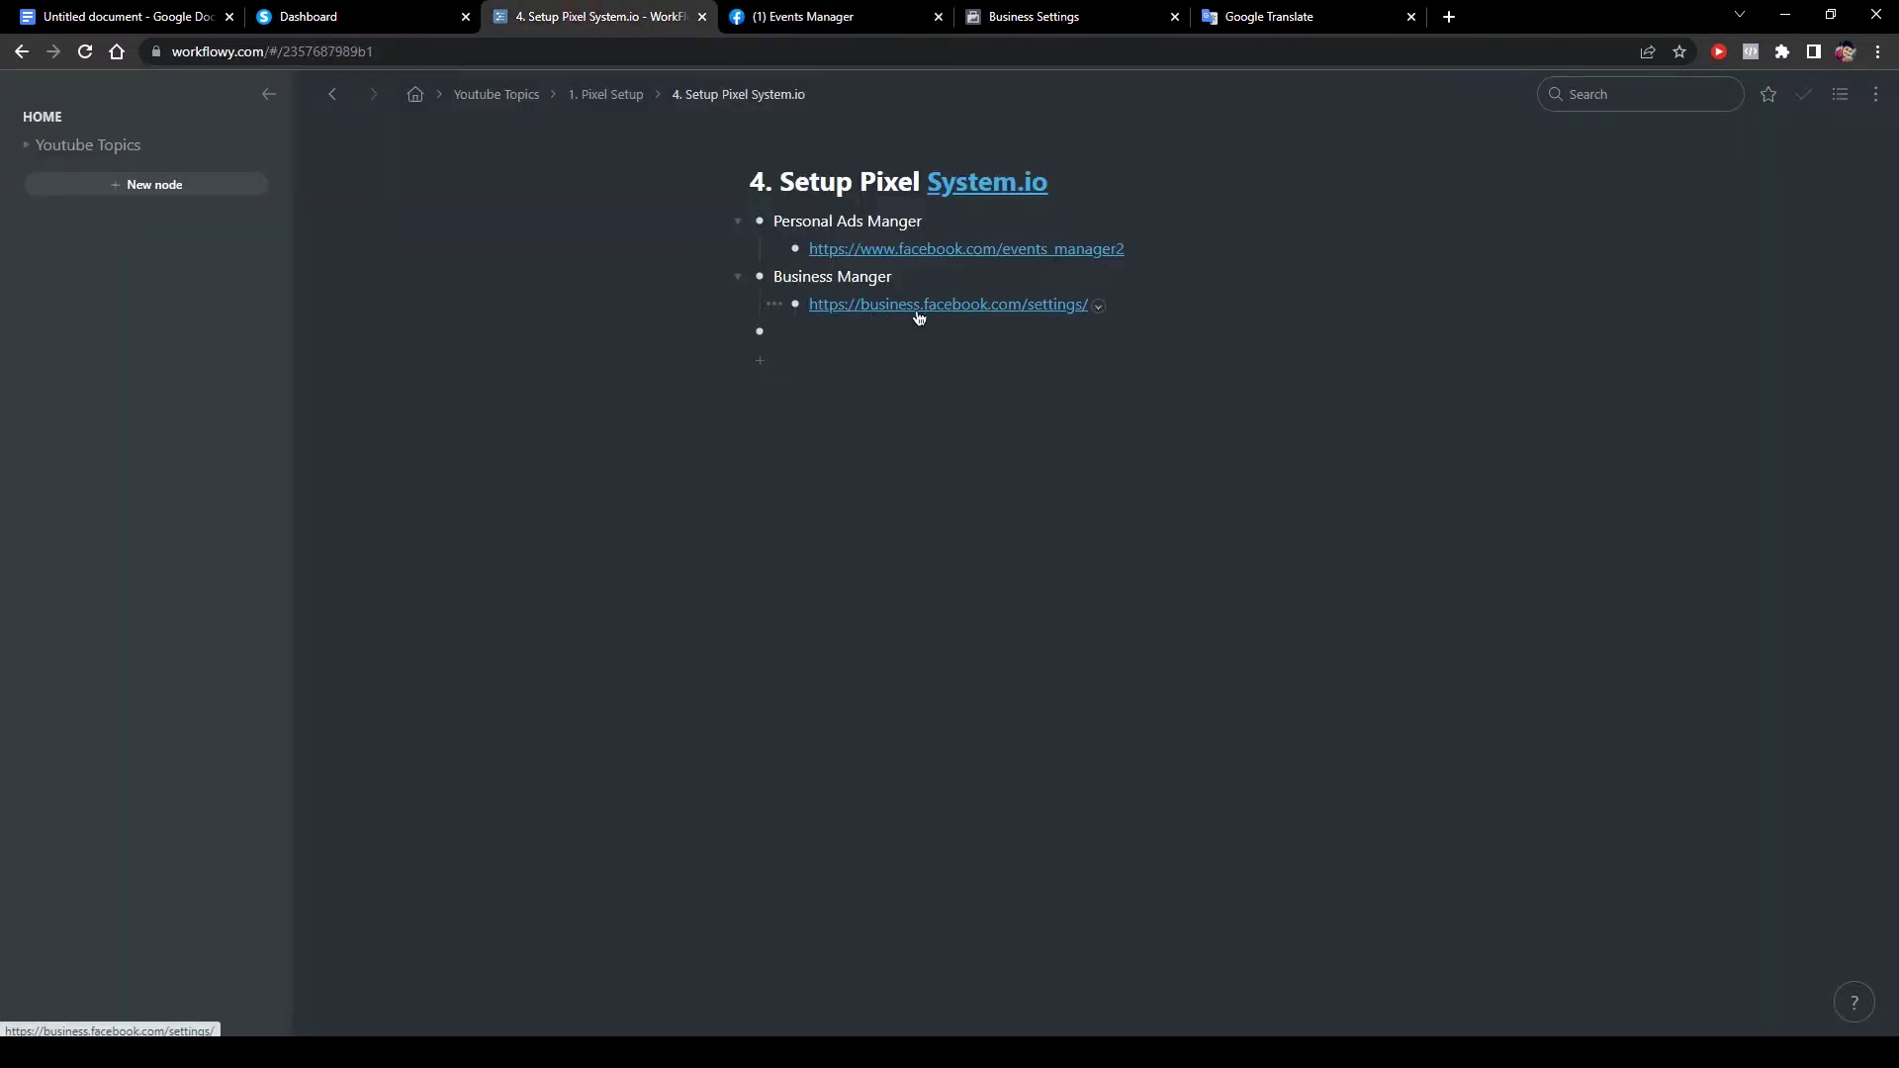
click(1017, 314)
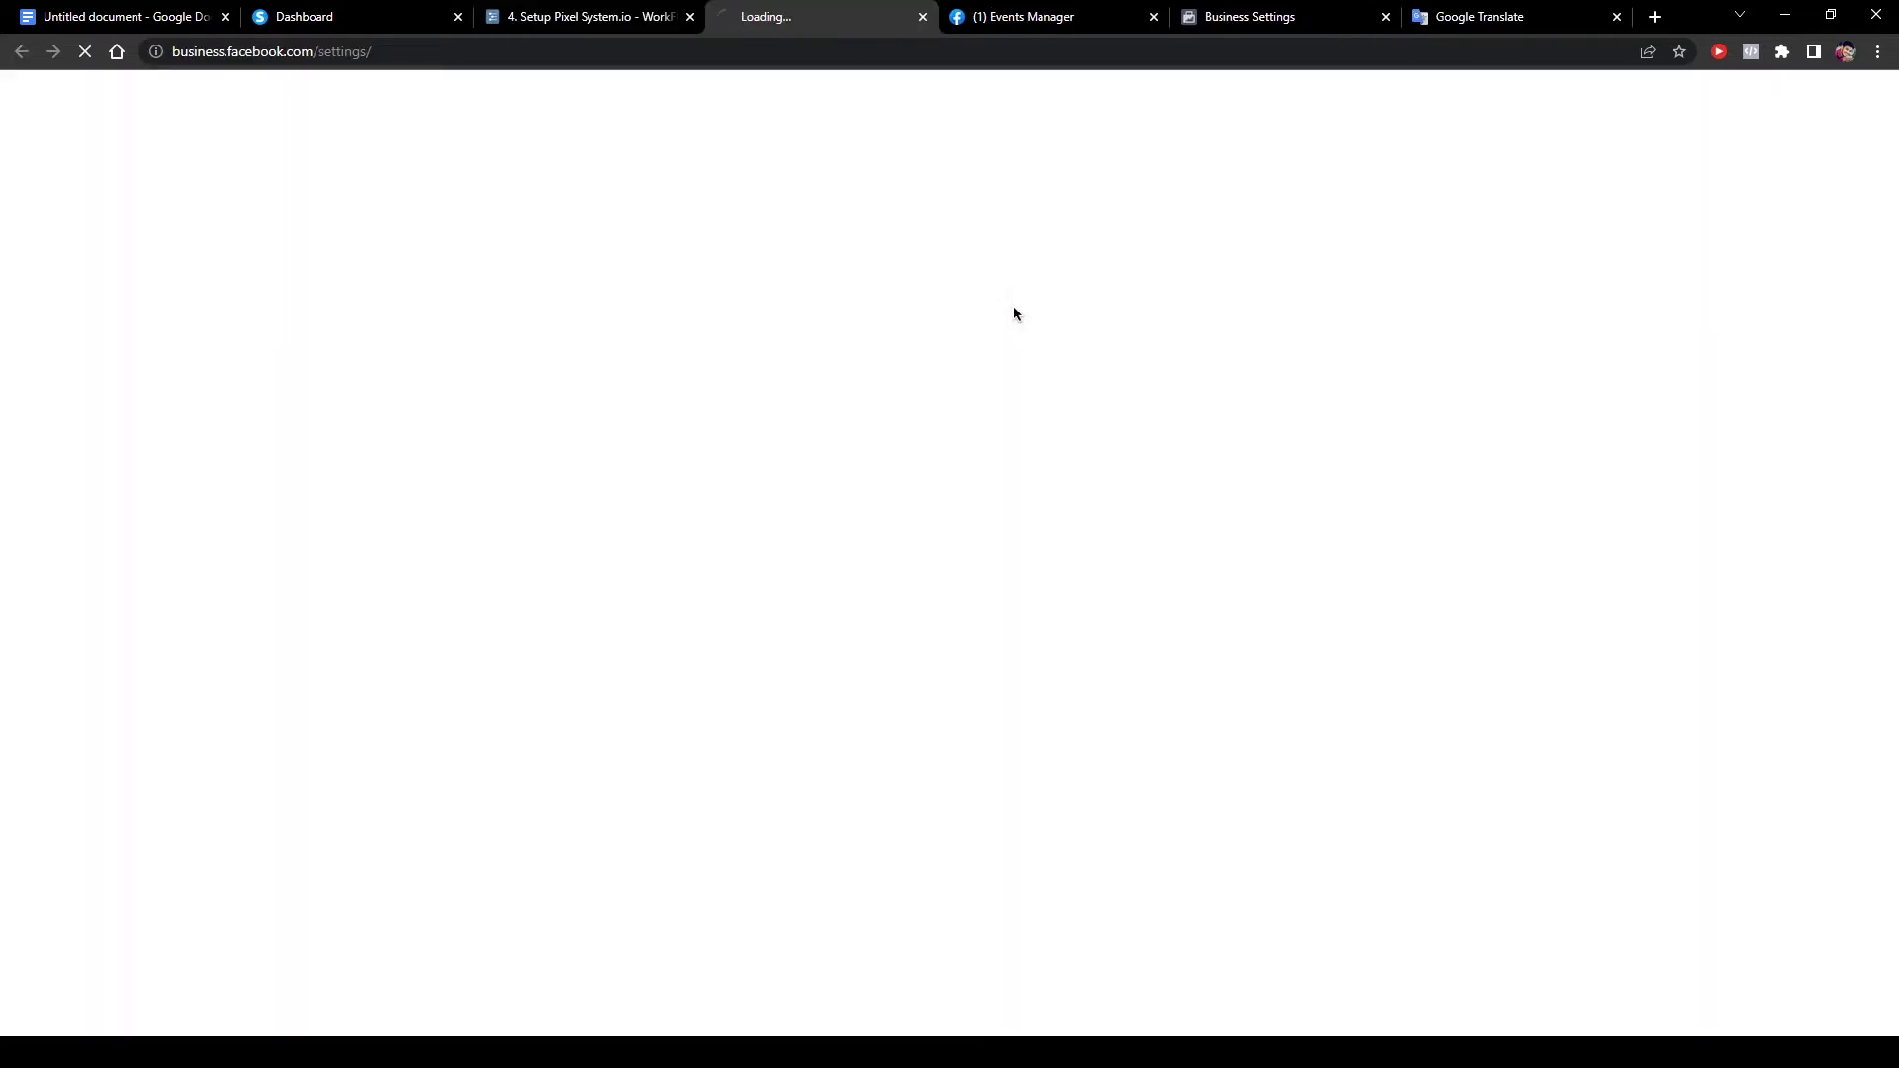
click(1387, 17)
click(1386, 17)
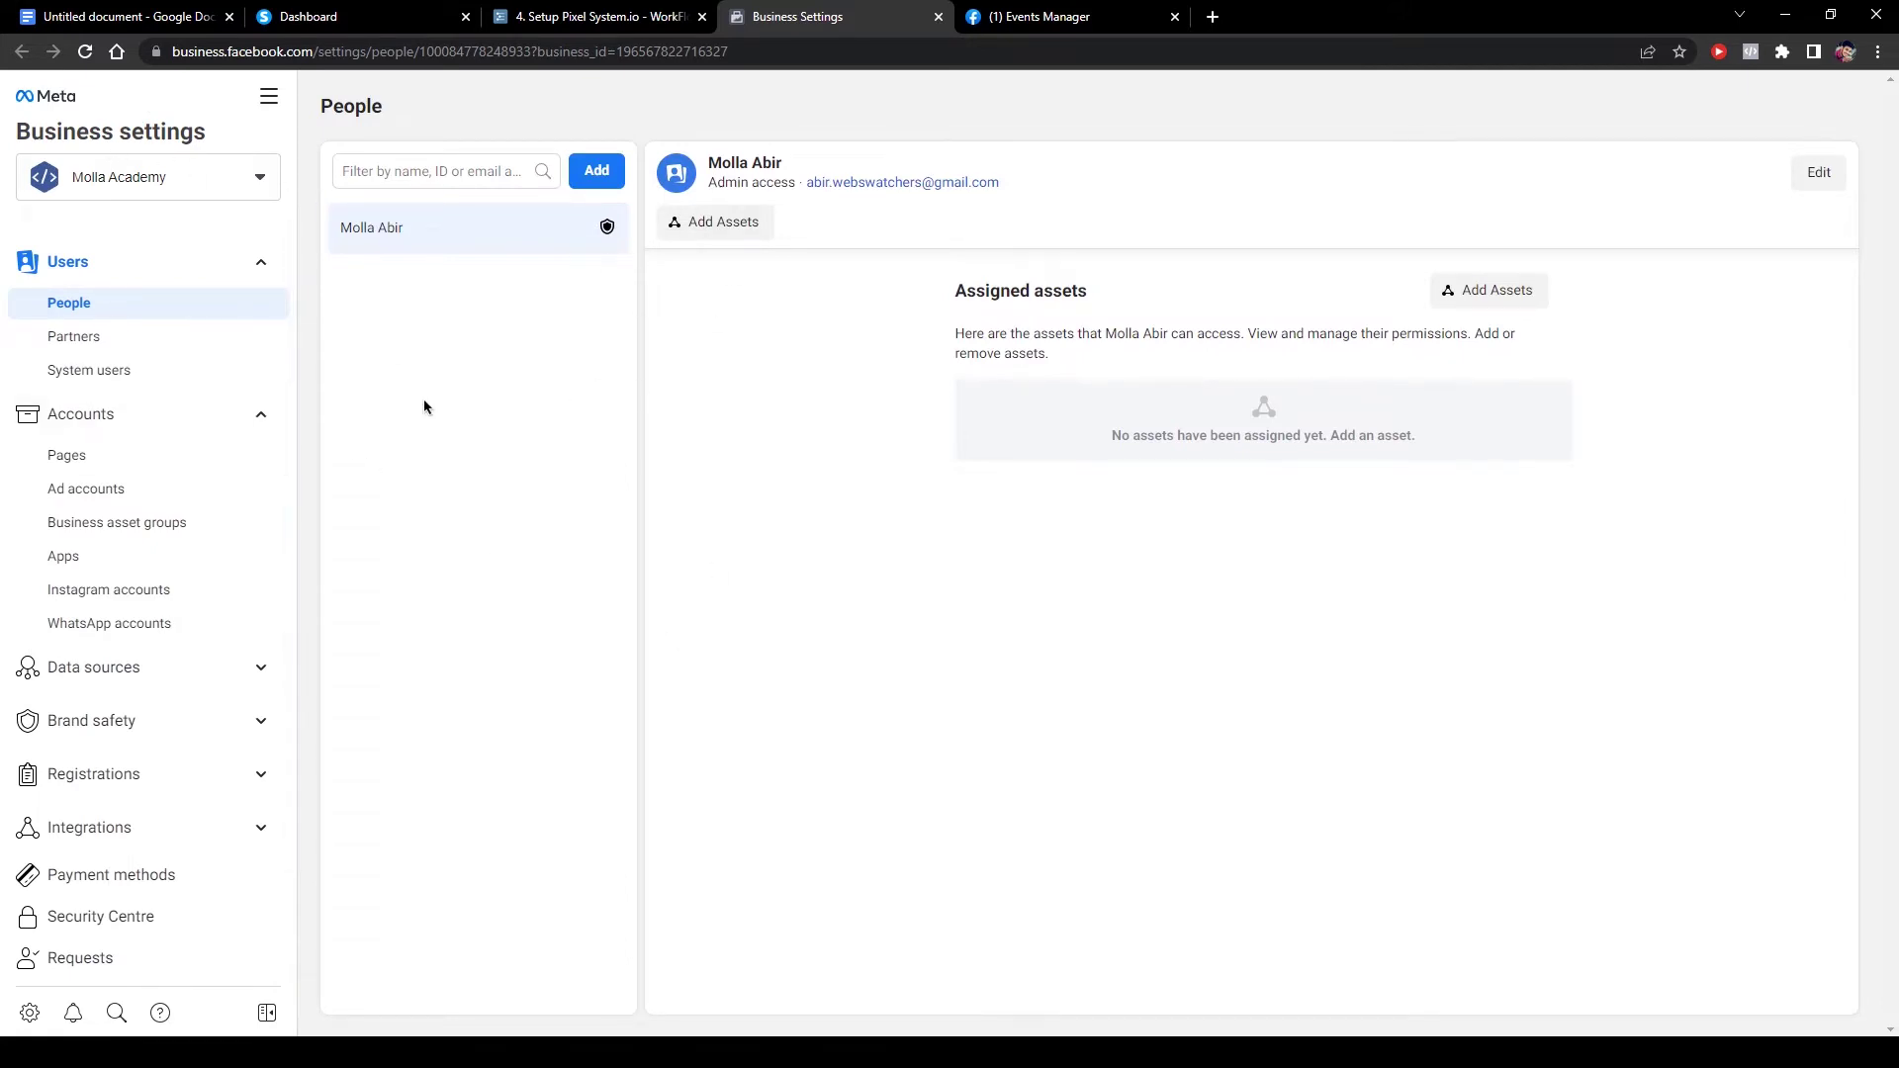
click(106, 269)
click(135, 312)
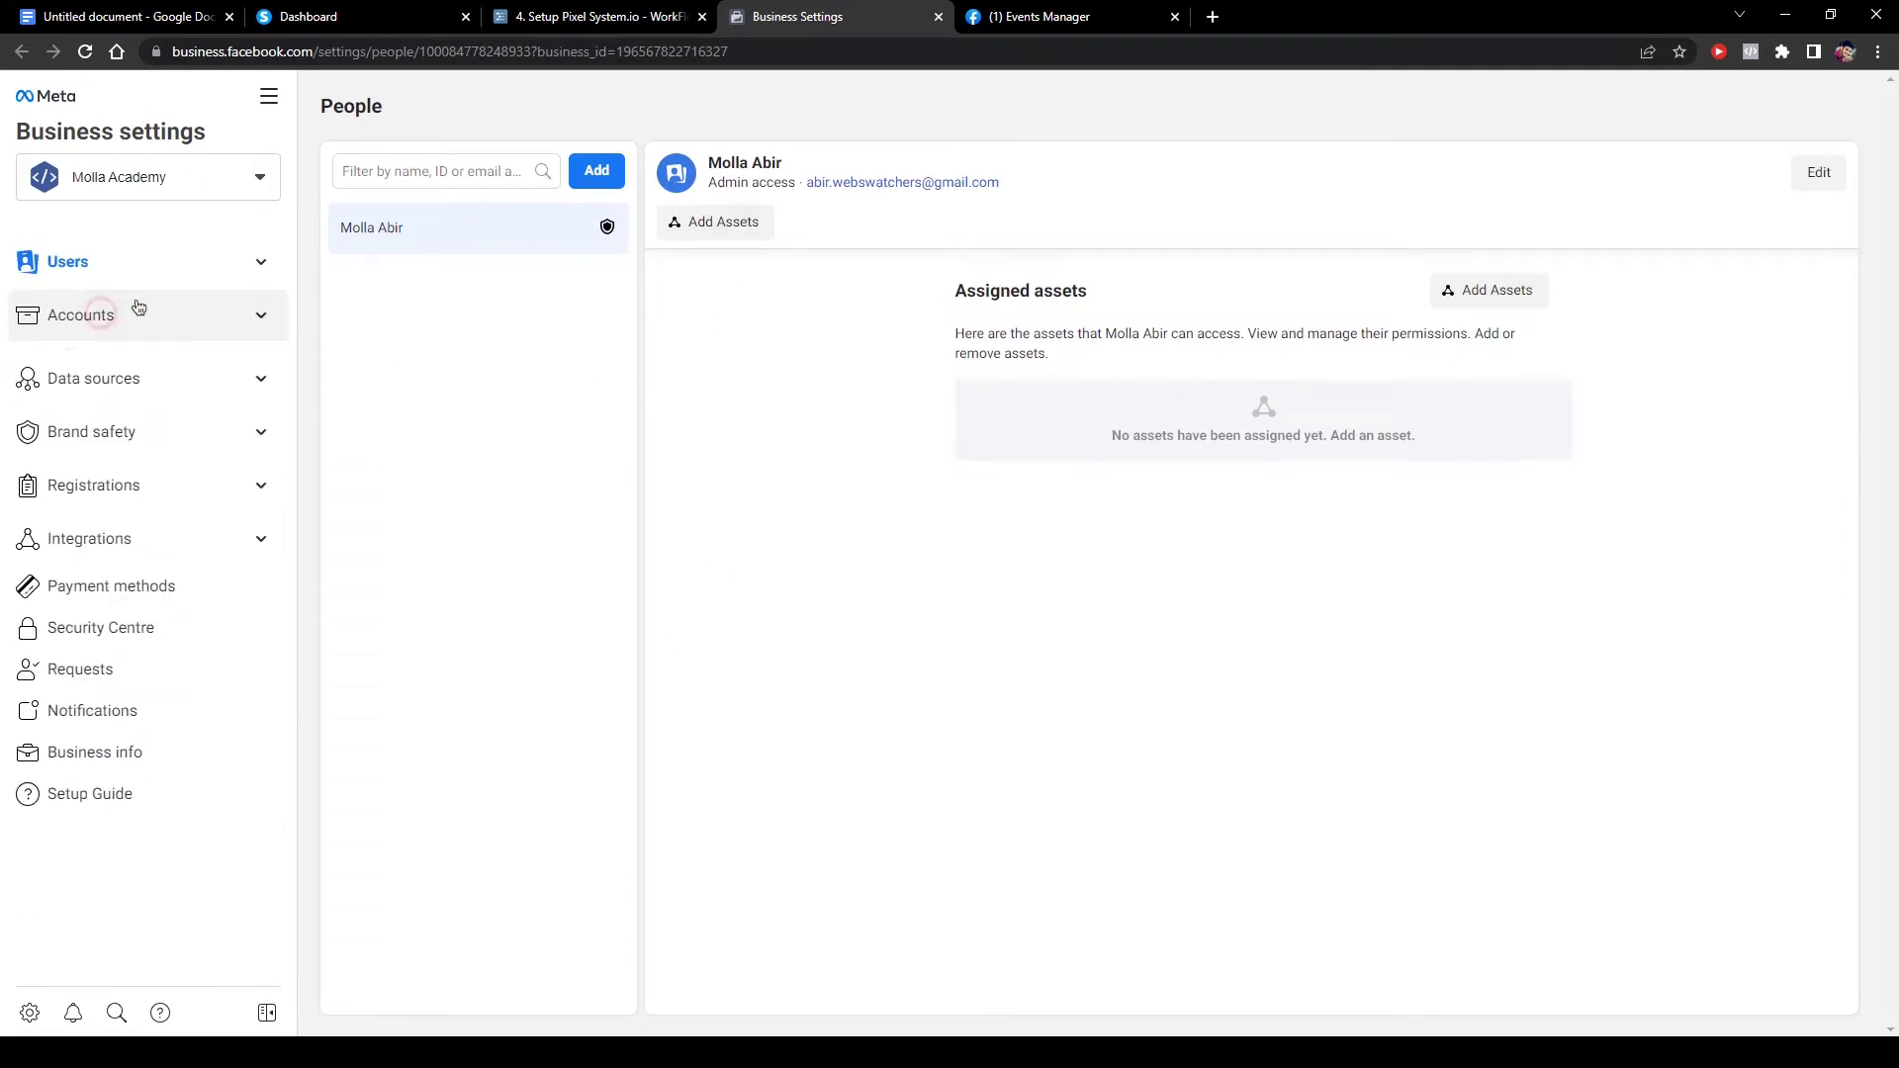
click(128, 374)
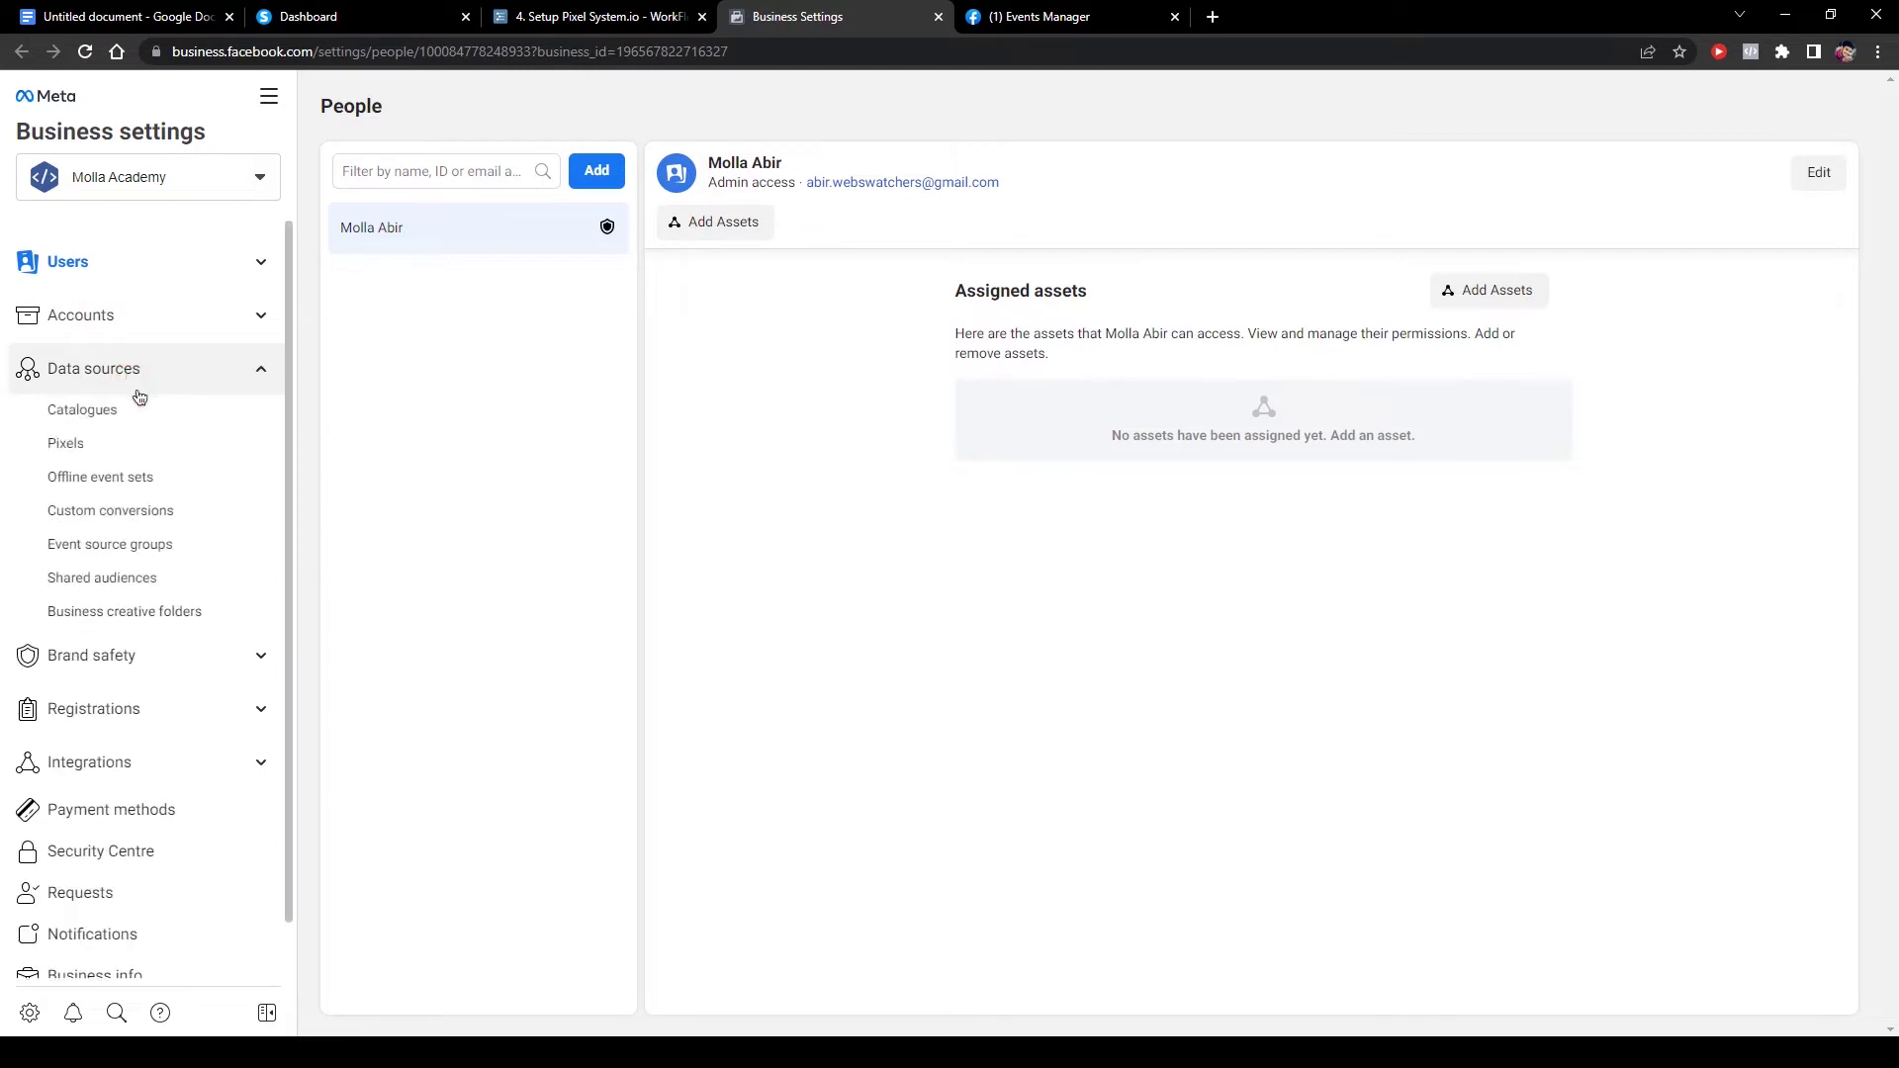
click(109, 453)
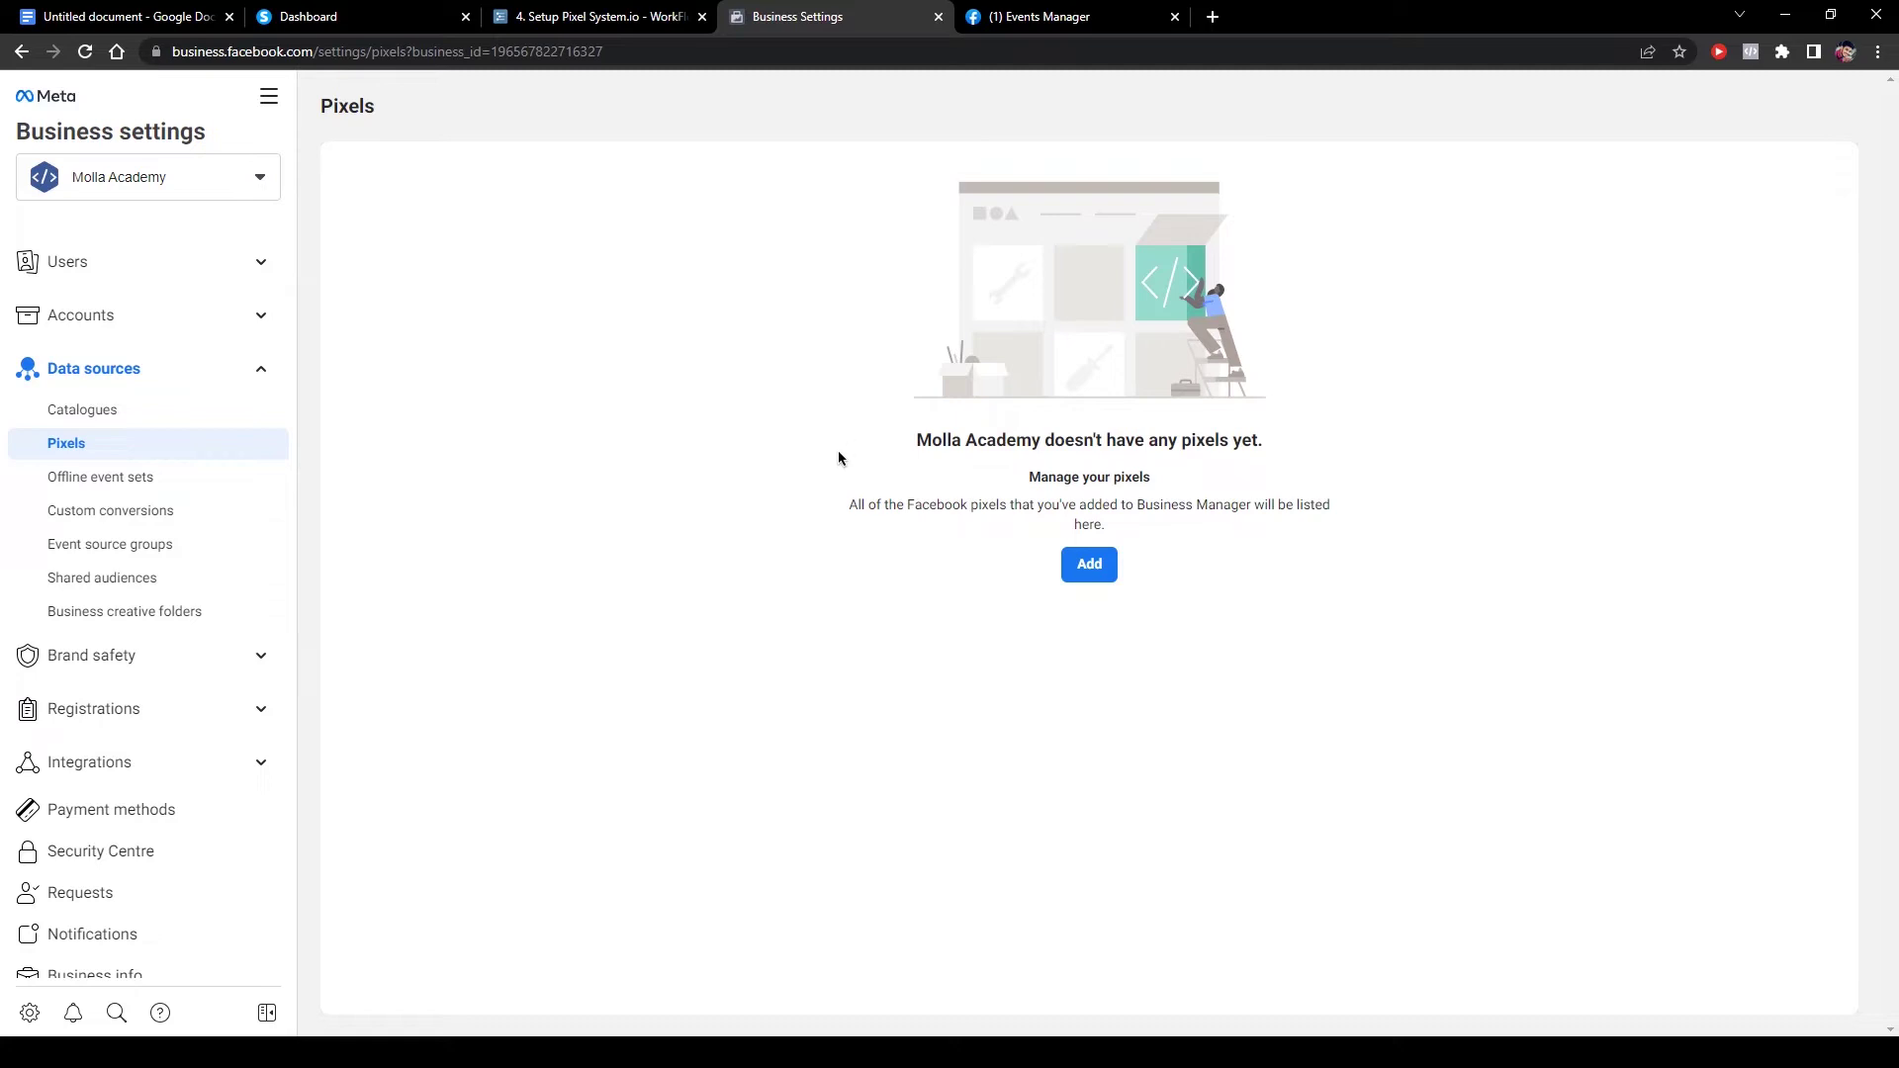
Add a pixel named Molla Academy to the business, leaving the website URL empty.
click(1092, 567)
click(1094, 568)
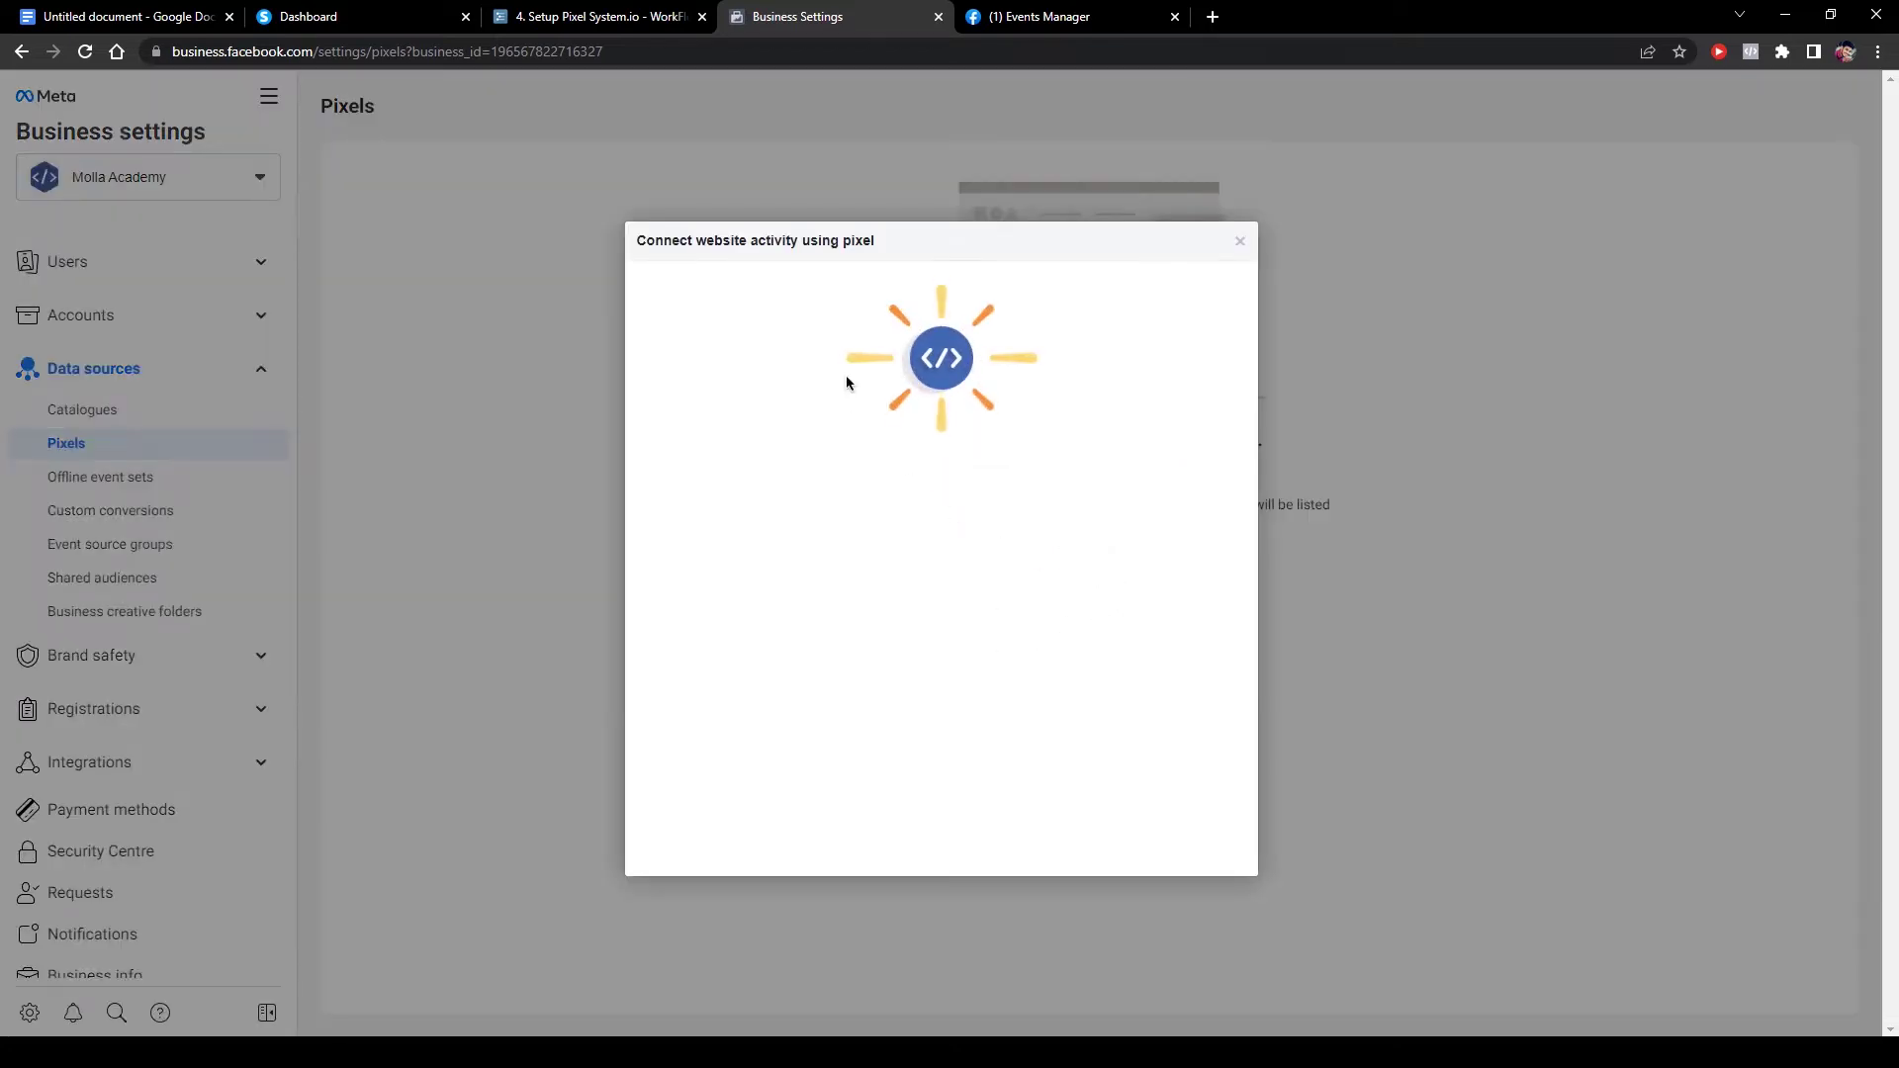
click(924, 607)
drag(925, 607, 787, 621)
key(BackSpace)
text(y)
click(752, 678)
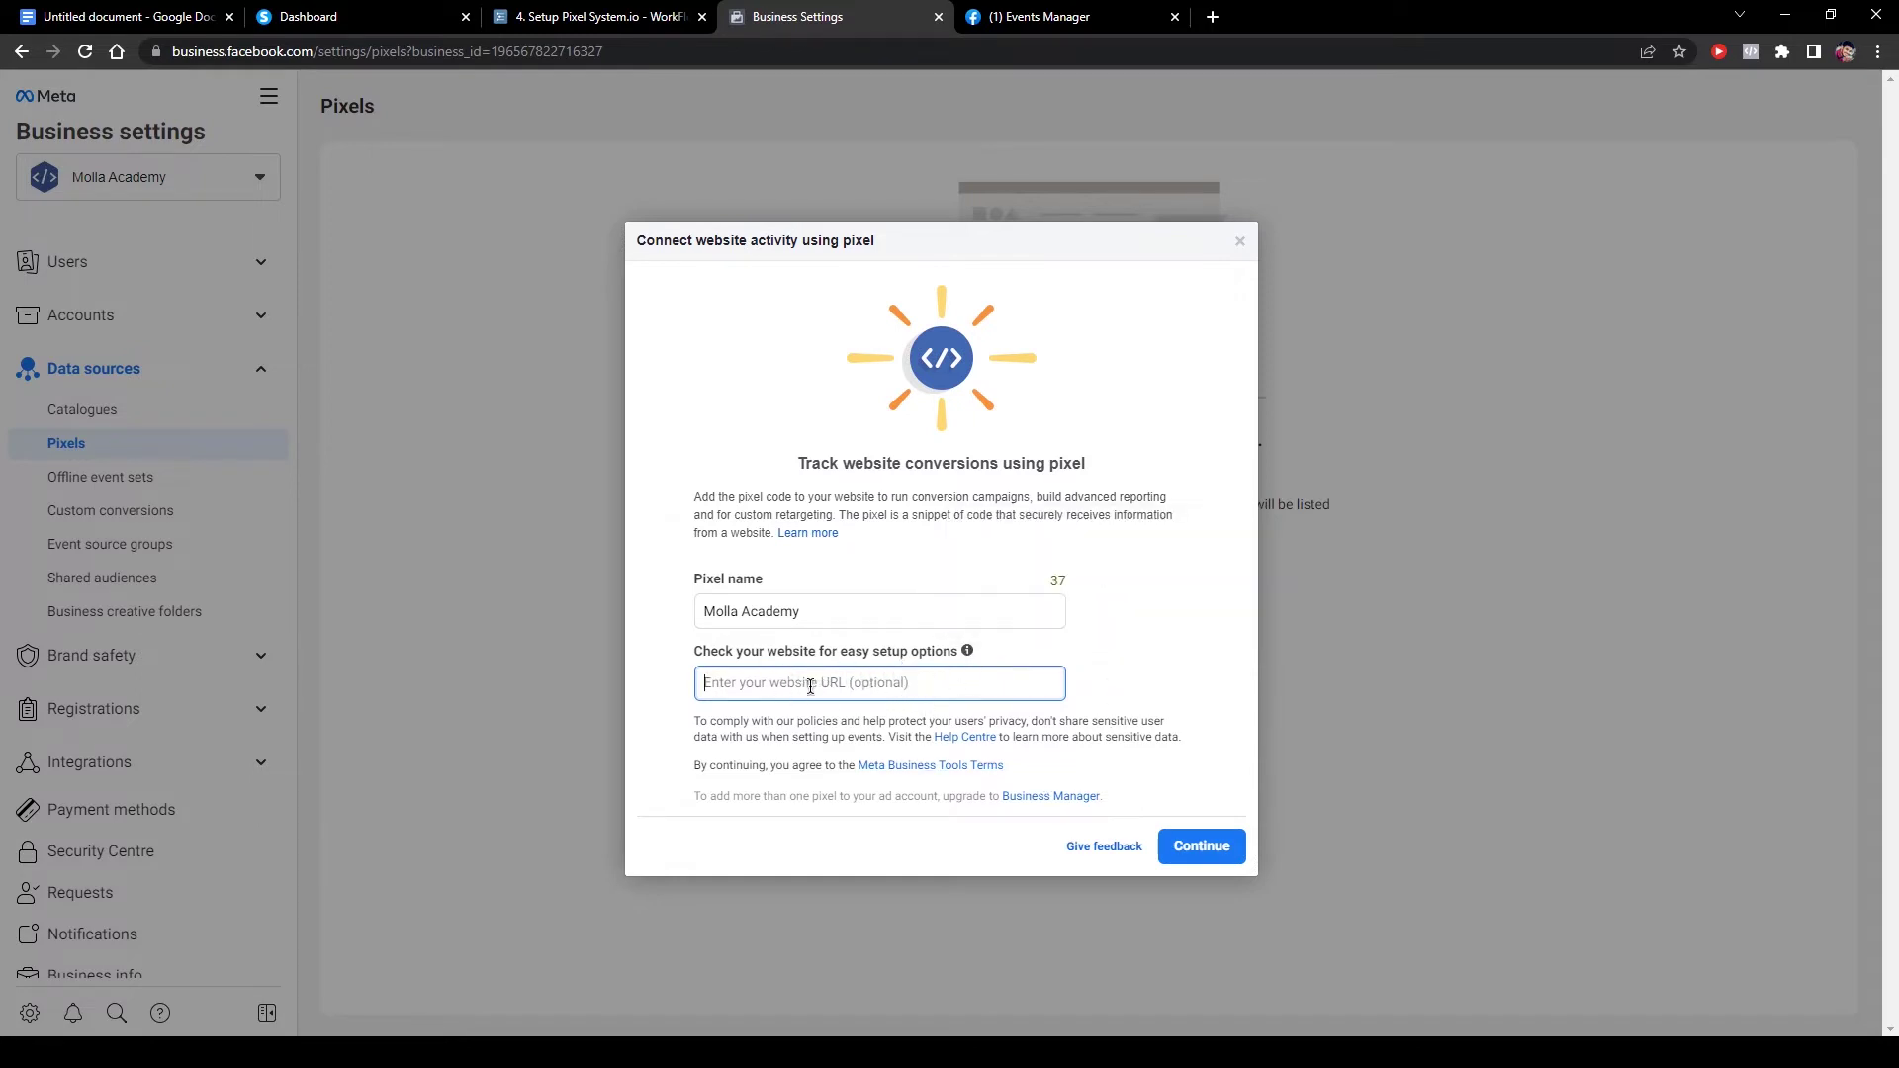
click(1172, 606)
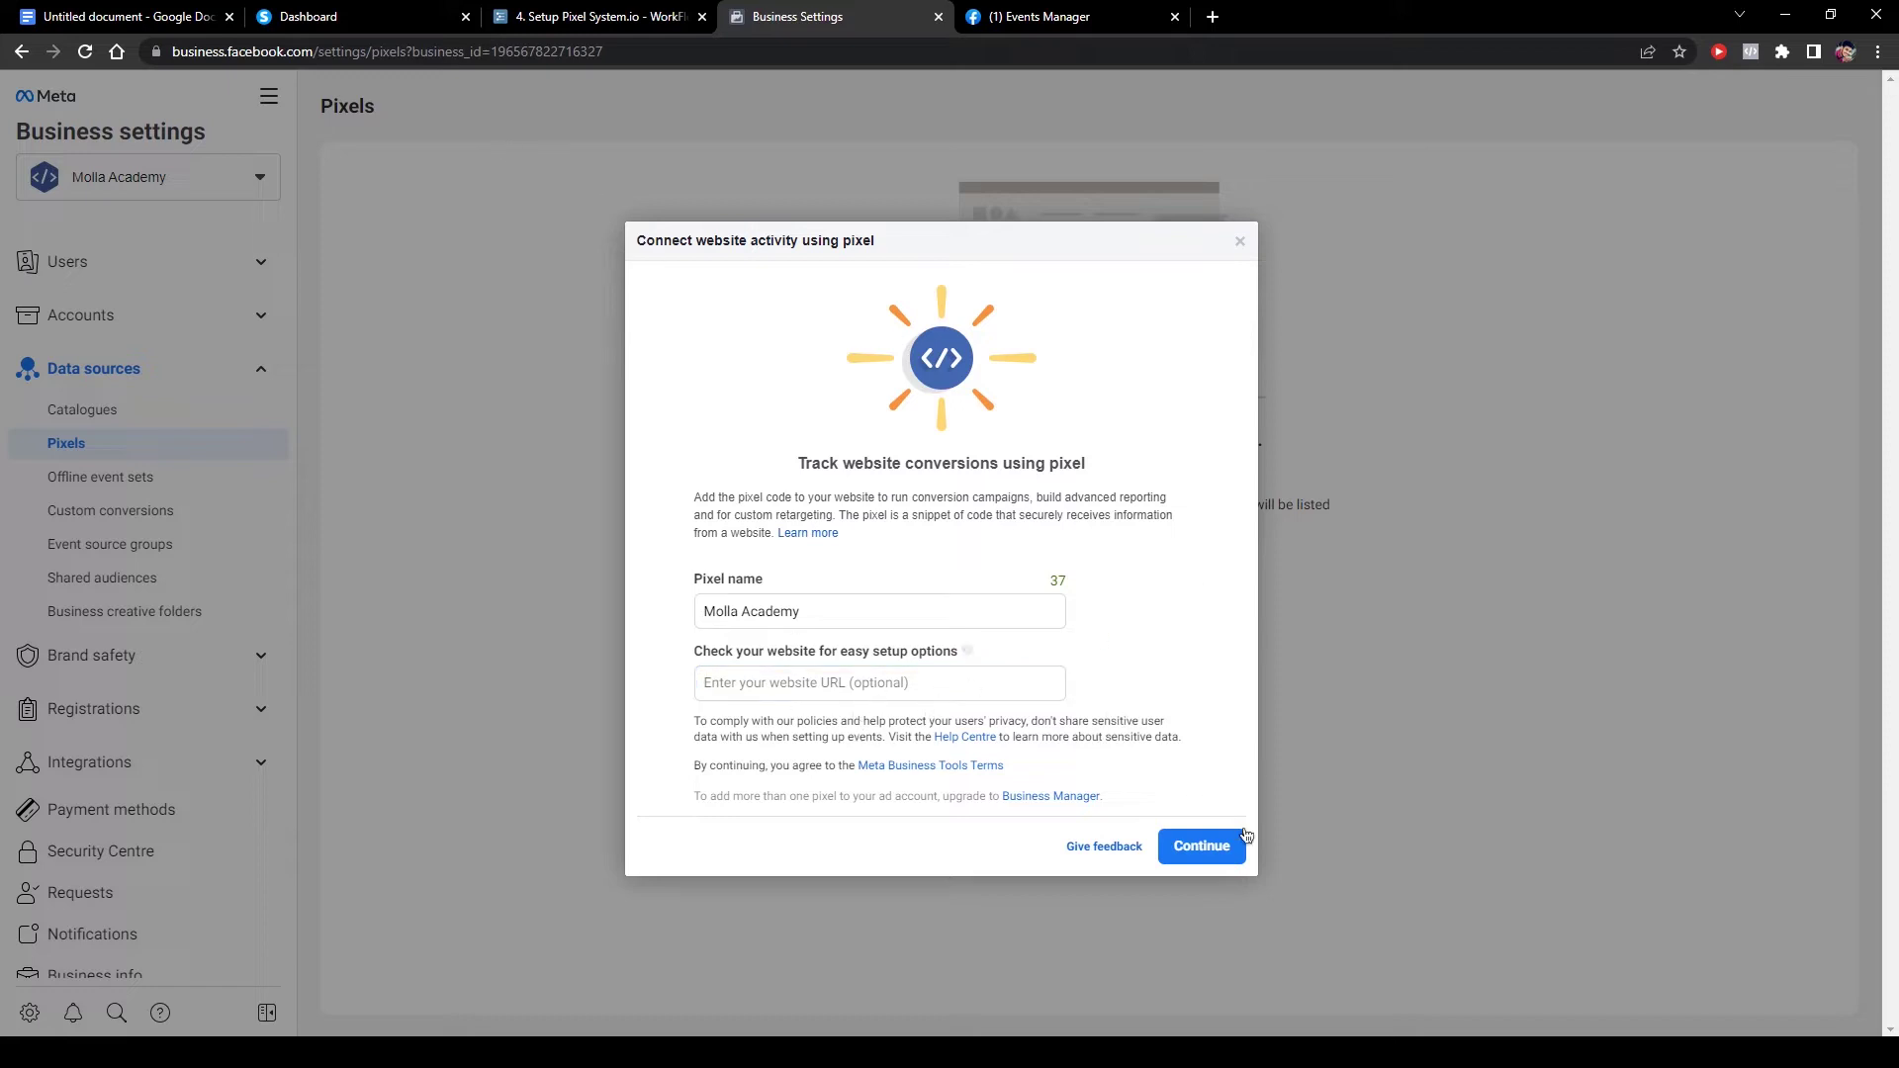
click(1223, 854)
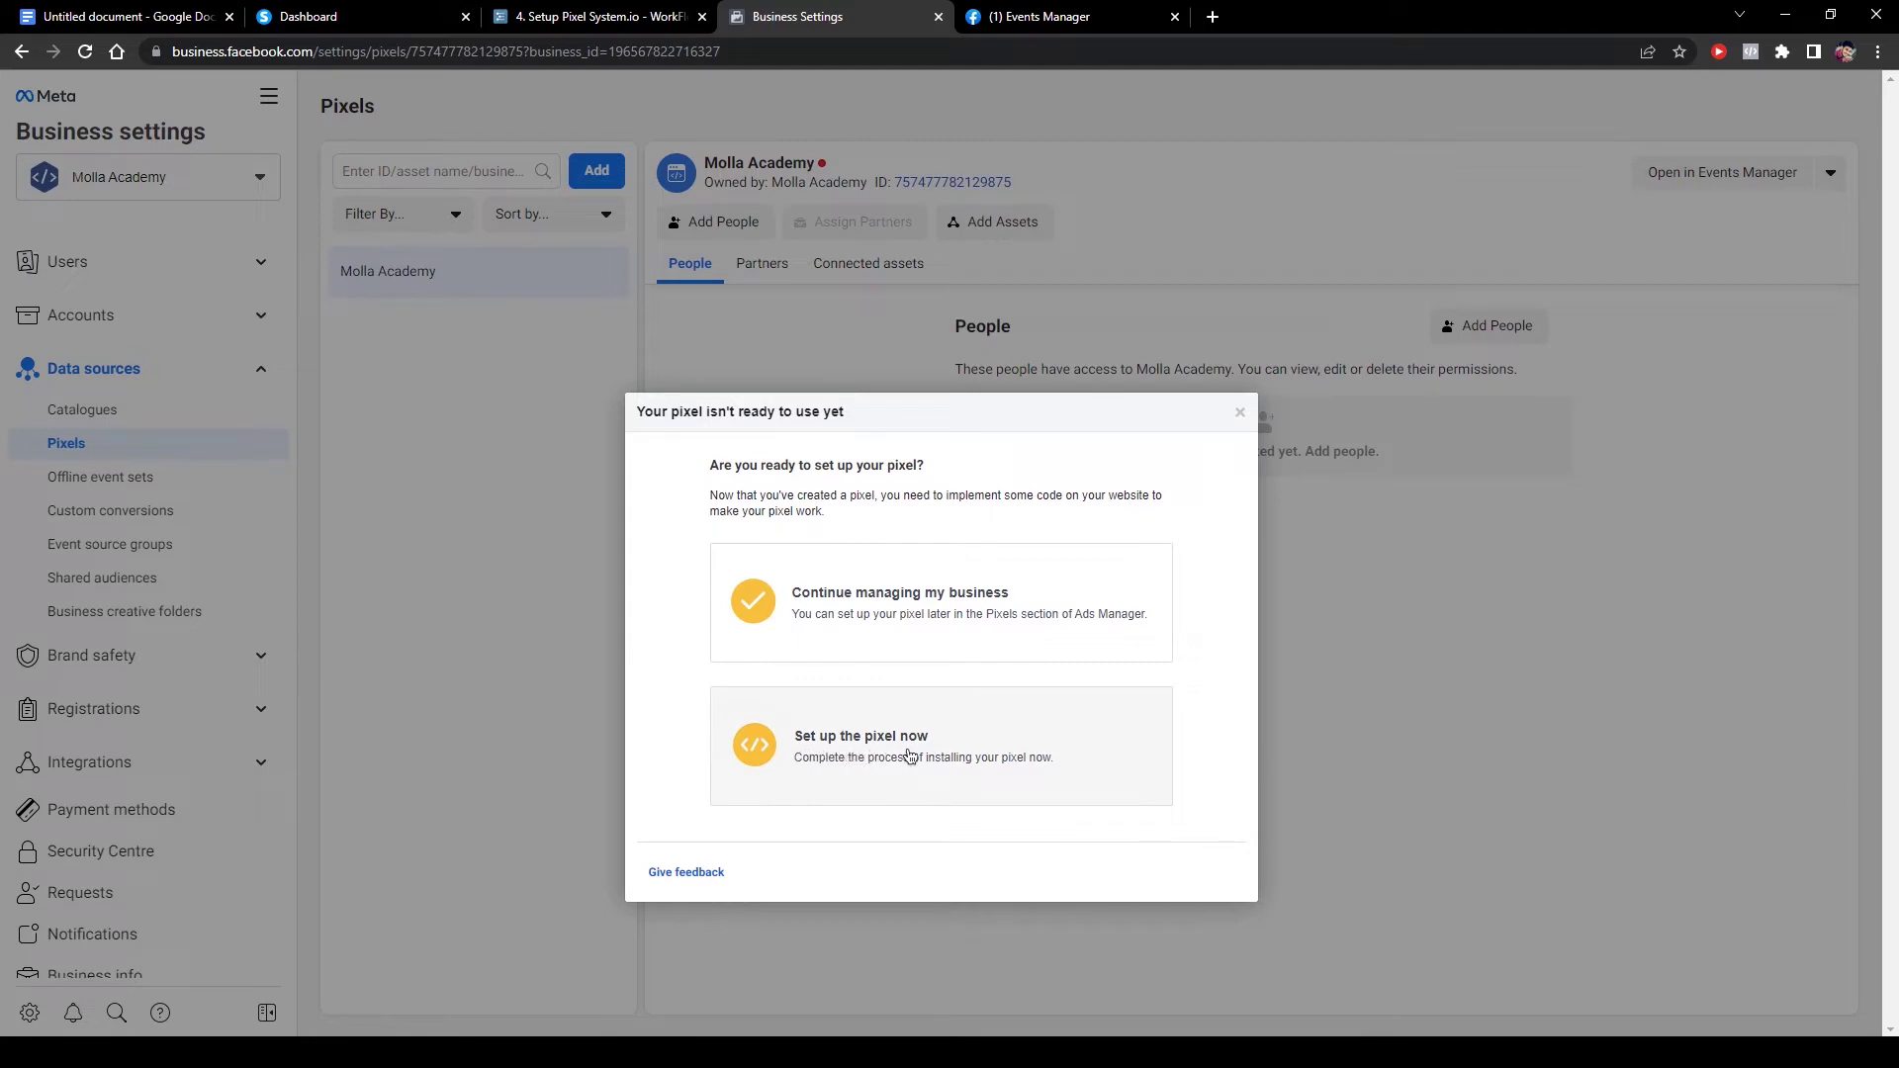
Set up the new pixel now with manual installation and copy its base code to the clipboard.
click(942, 749)
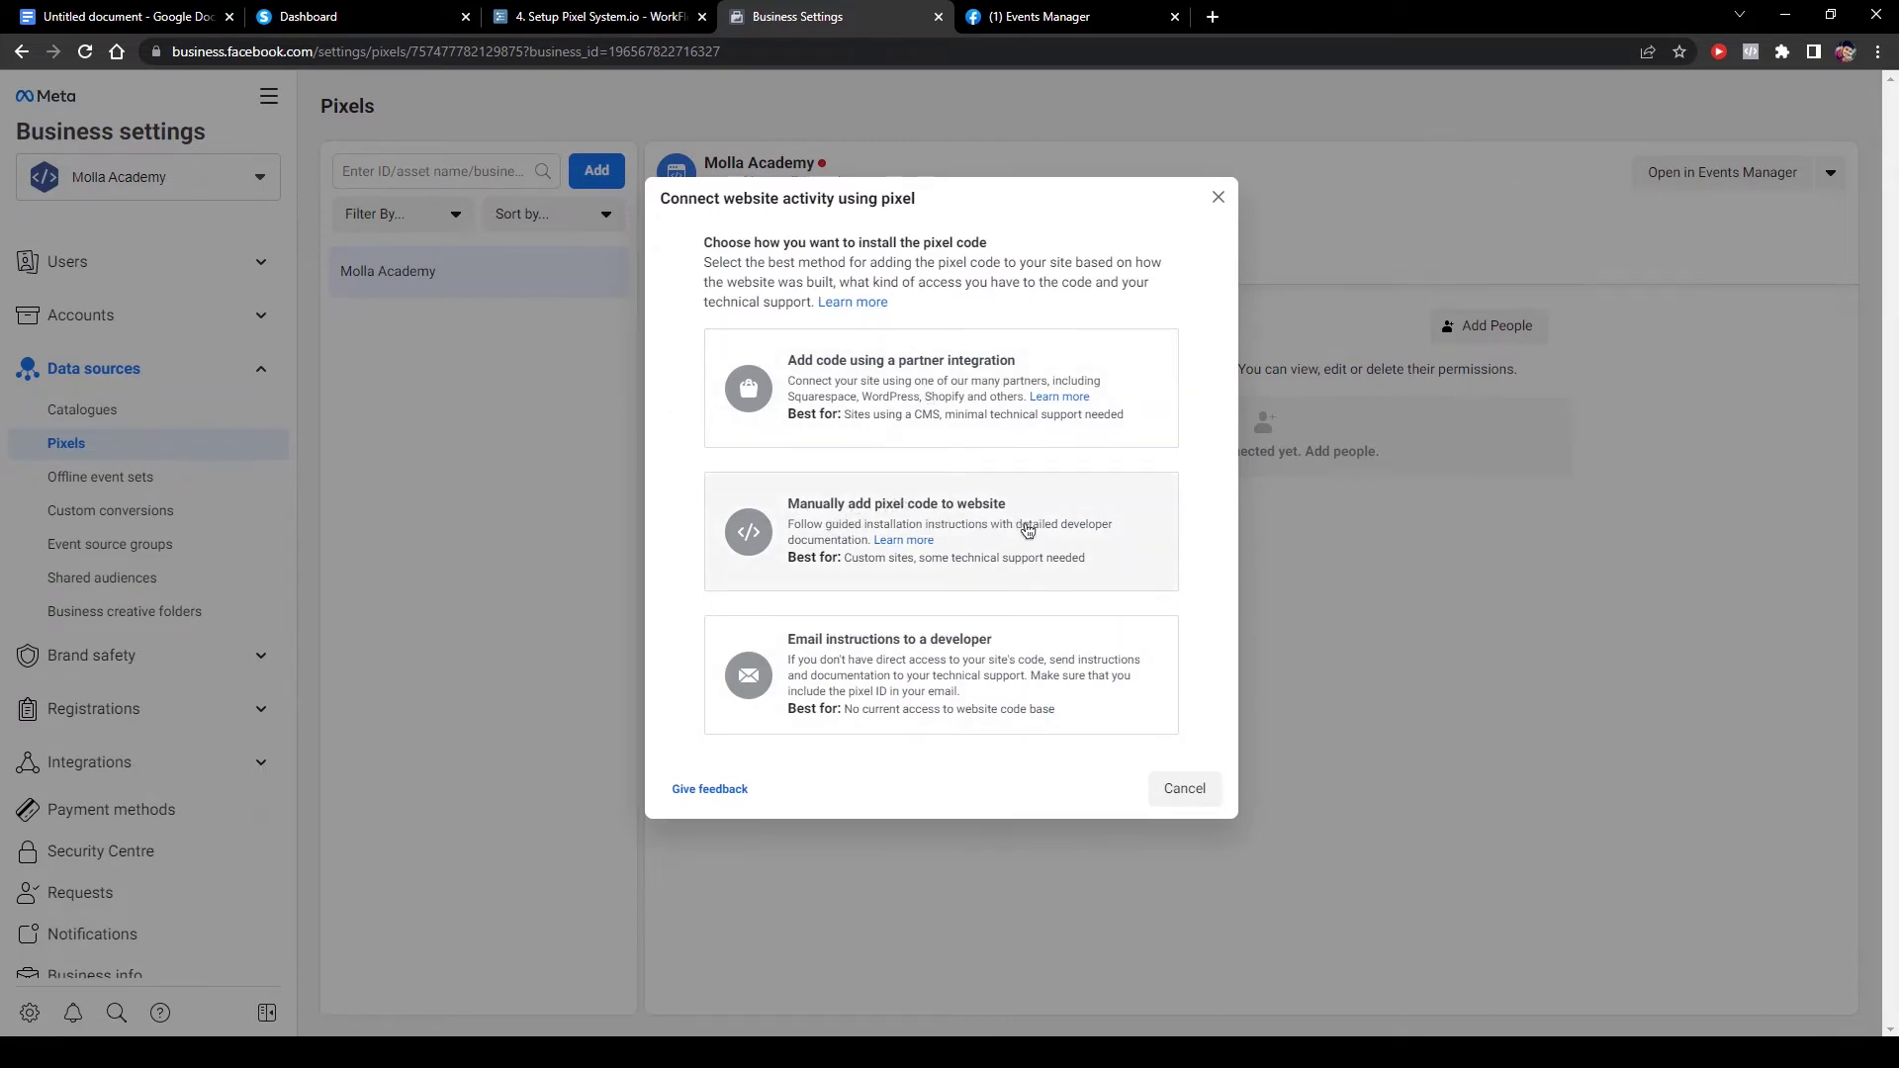
click(1035, 532)
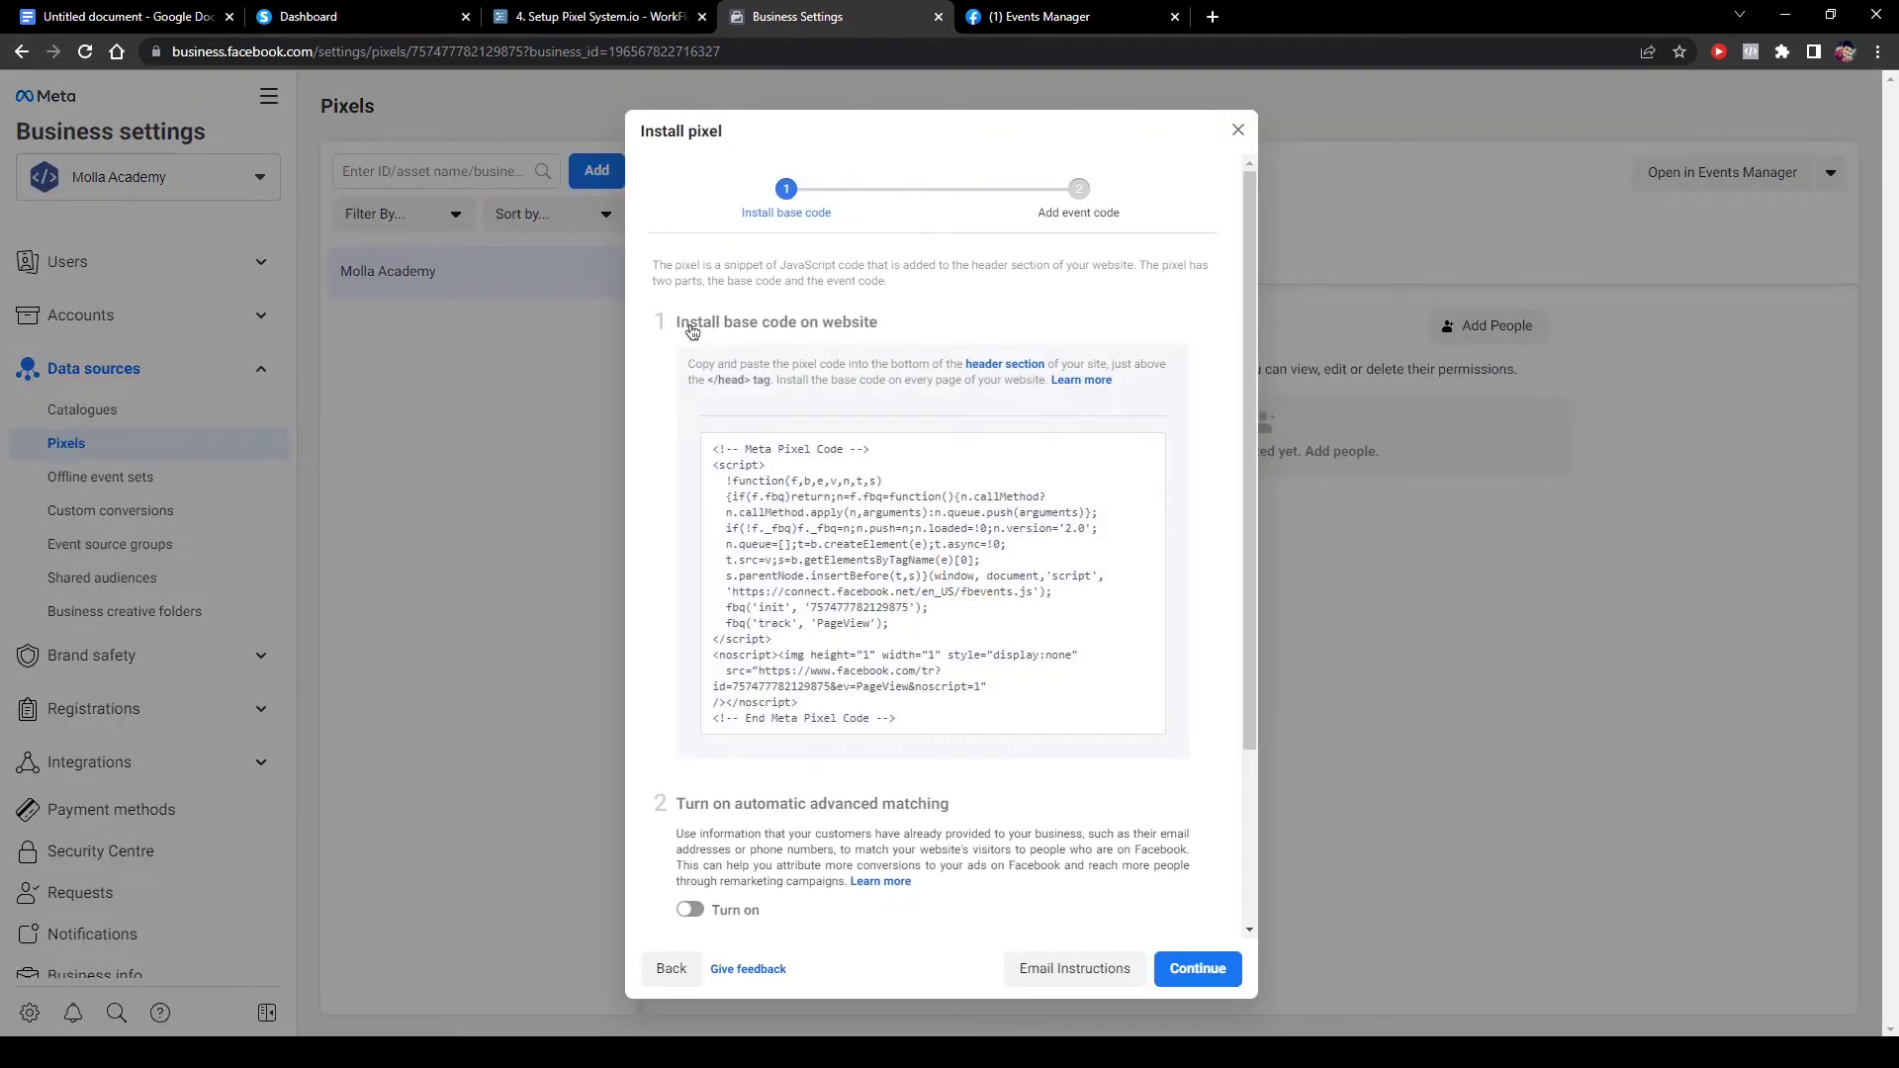
click(1094, 598)
scroll(1092, 594, down, 2)
scroll(1037, 700, up, 2)
scroll(936, 573, up, 1)
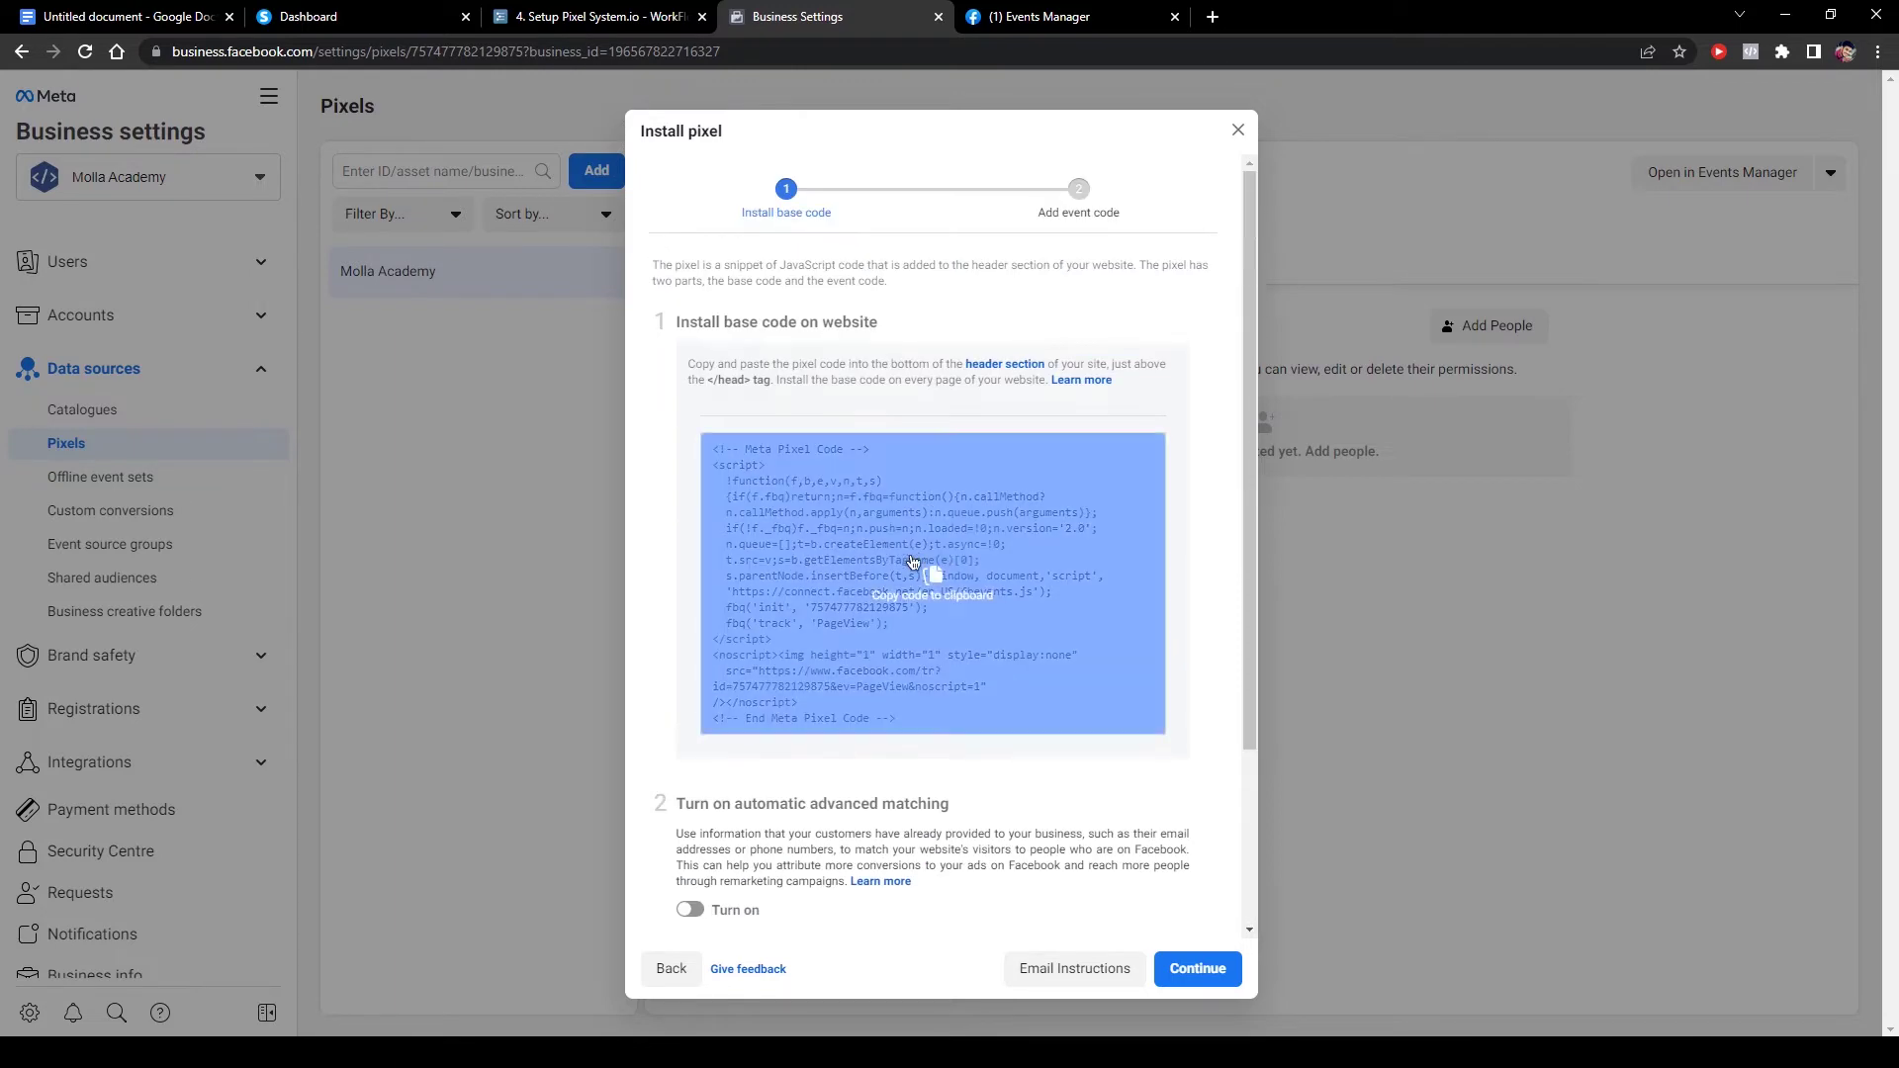
click(924, 582)
scroll(958, 534, down, 3)
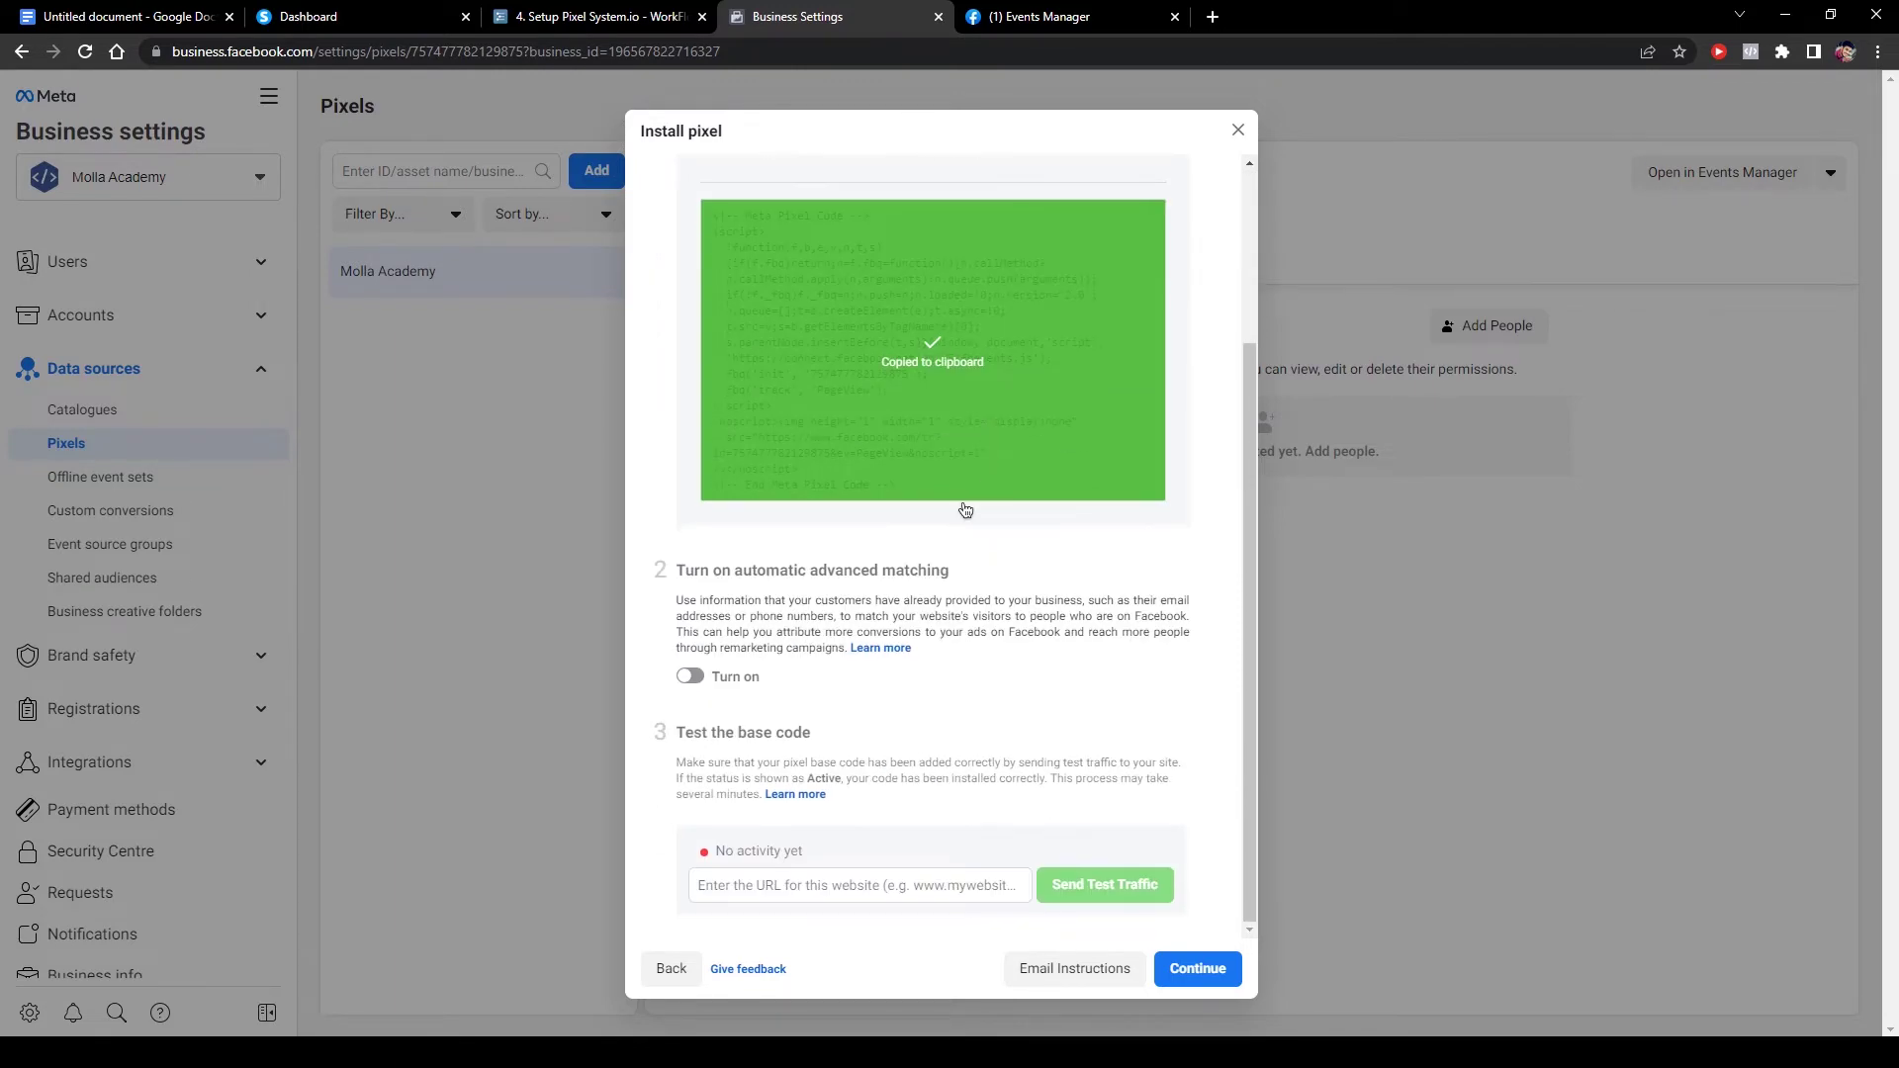
Turn on automatic advanced matching for the pixel and review the customer information it sends.
click(689, 676)
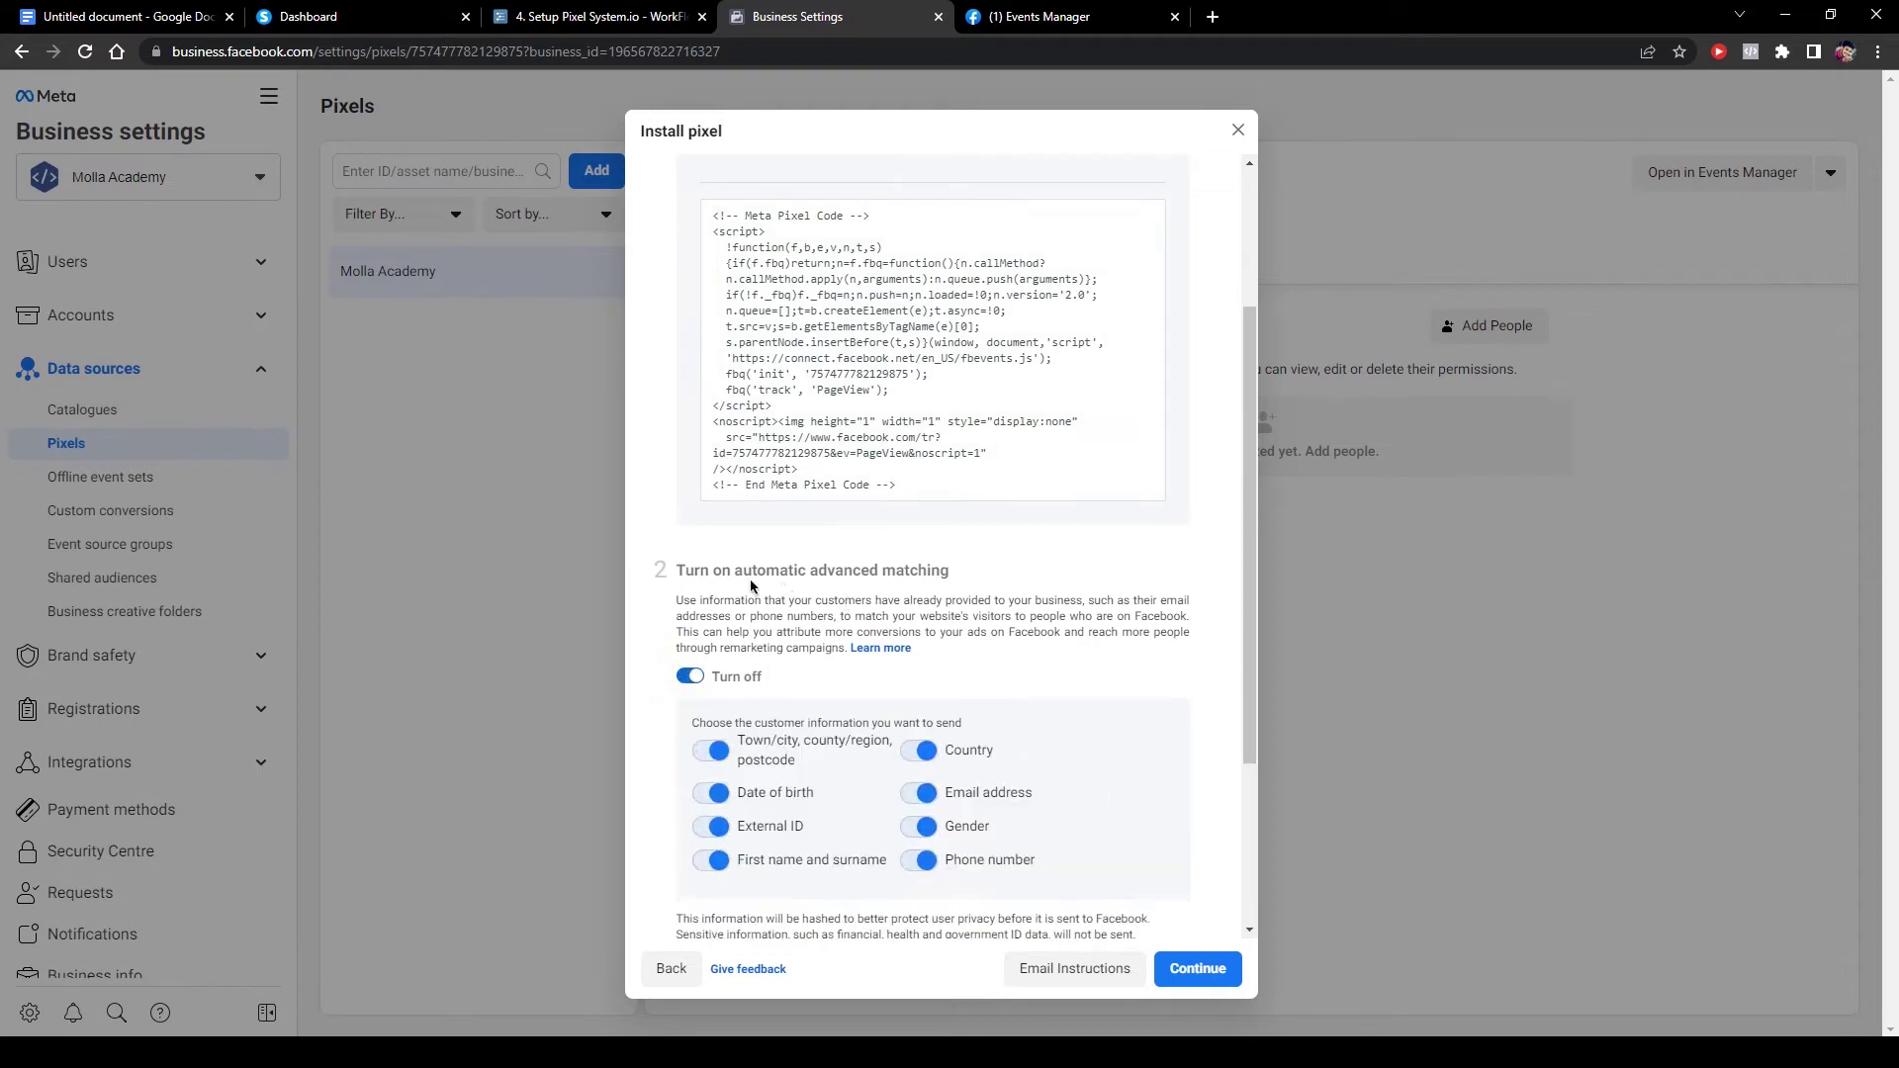
scroll(1007, 627, down, 1)
scroll(1006, 627, down, 3)
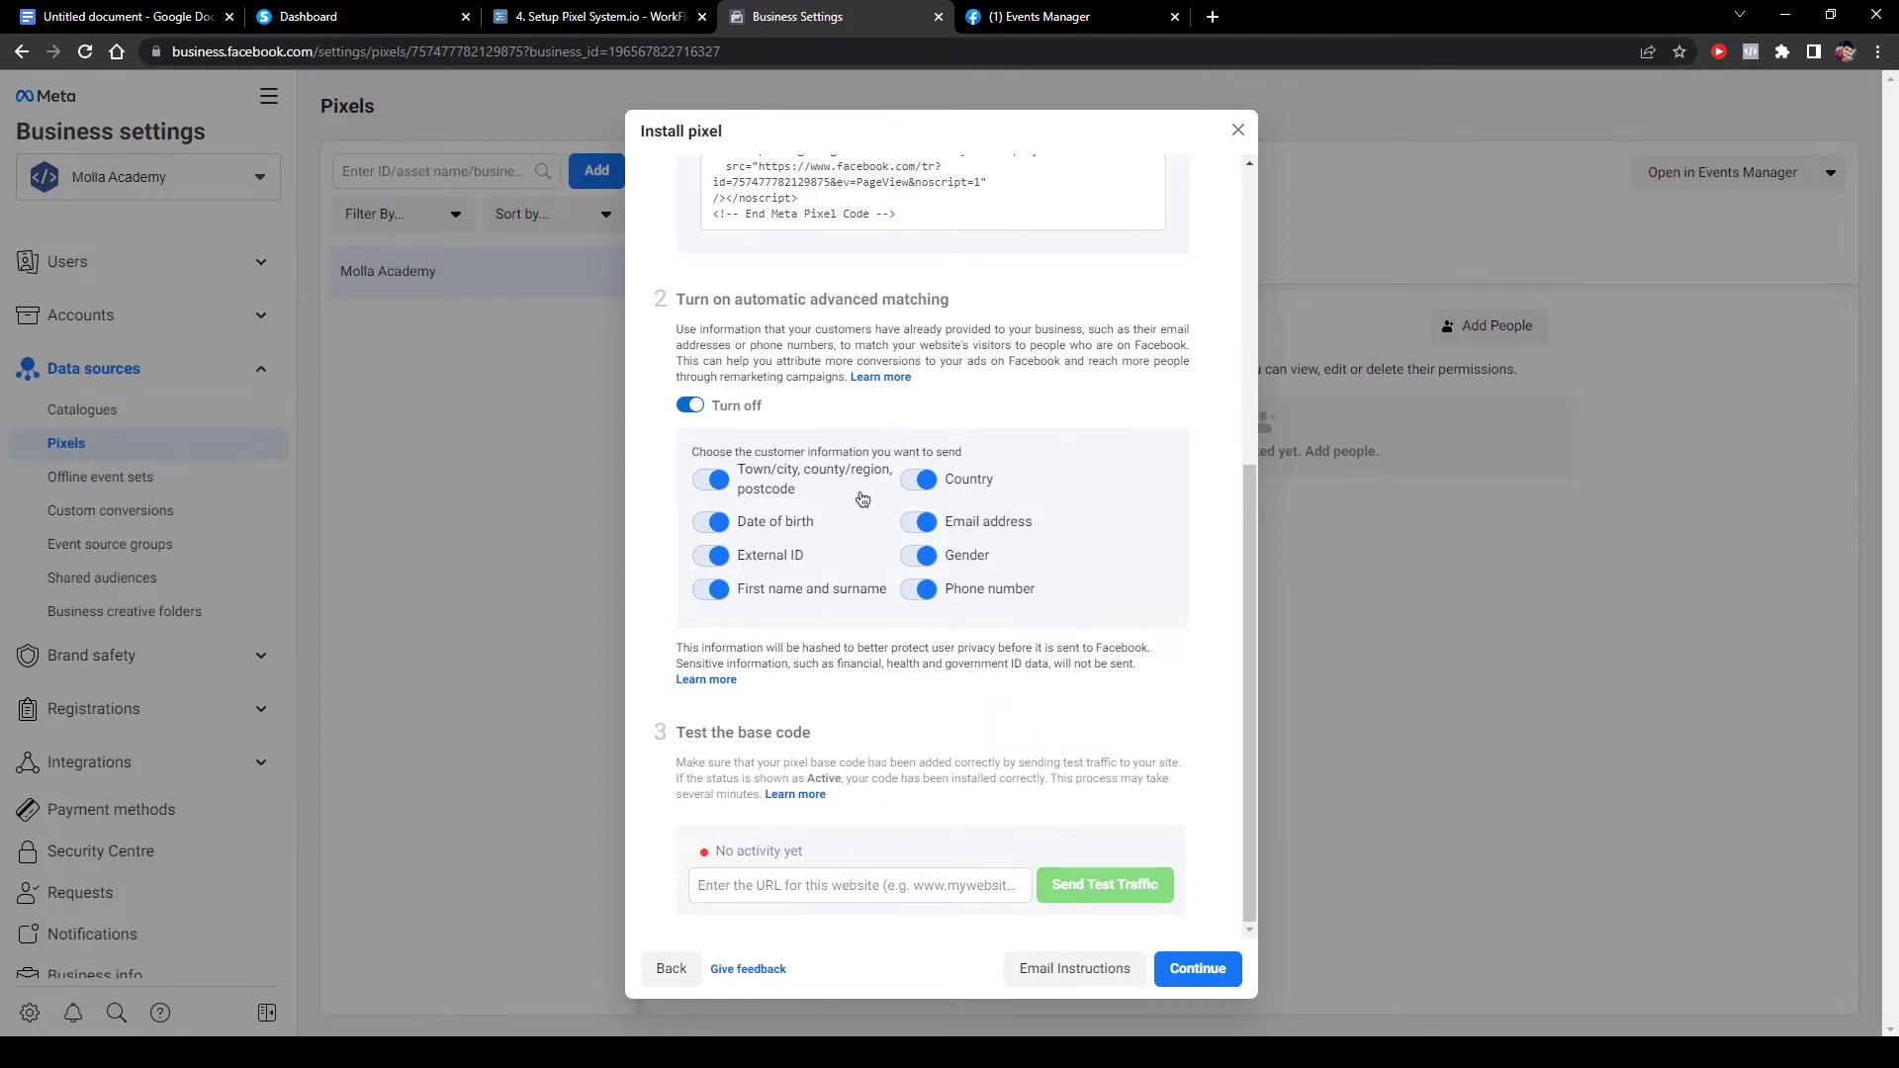
Switch to systeme.io and open the Sales funnel settings of the account.
click(436, 8)
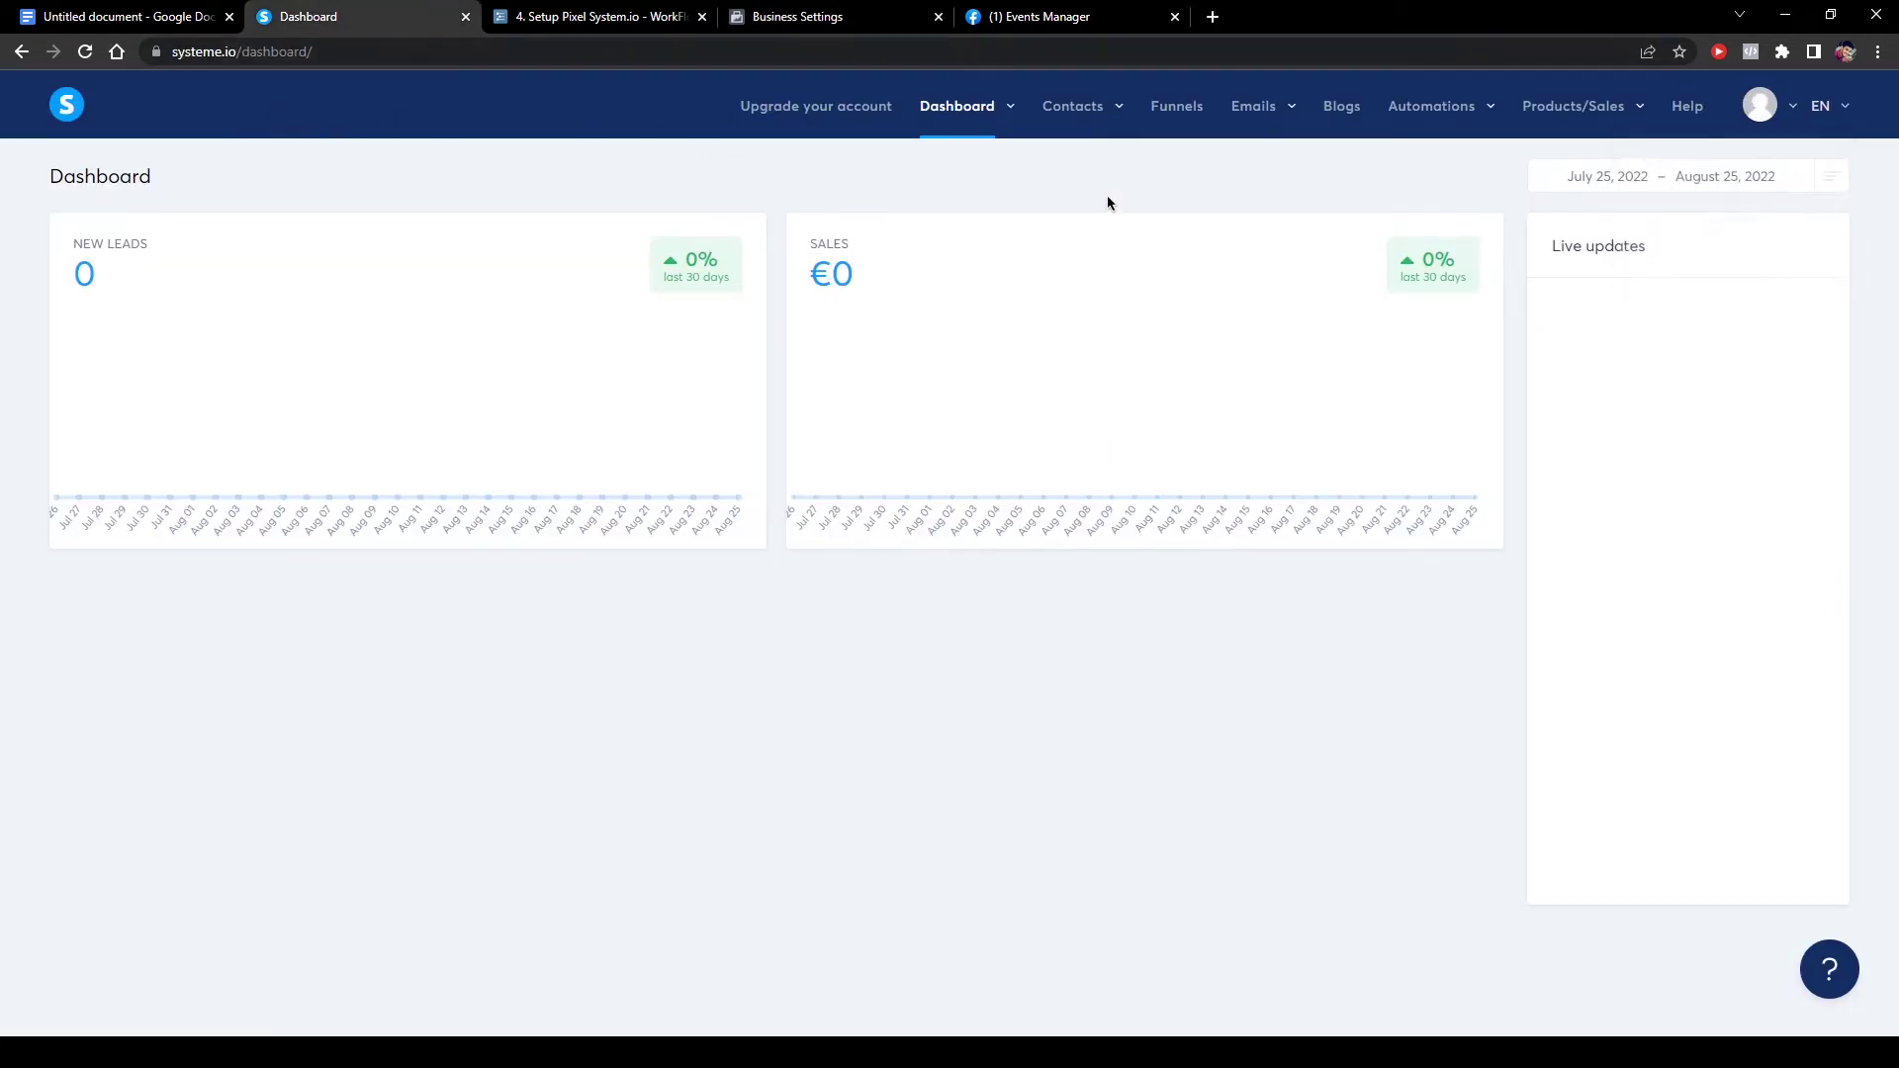
click(1196, 111)
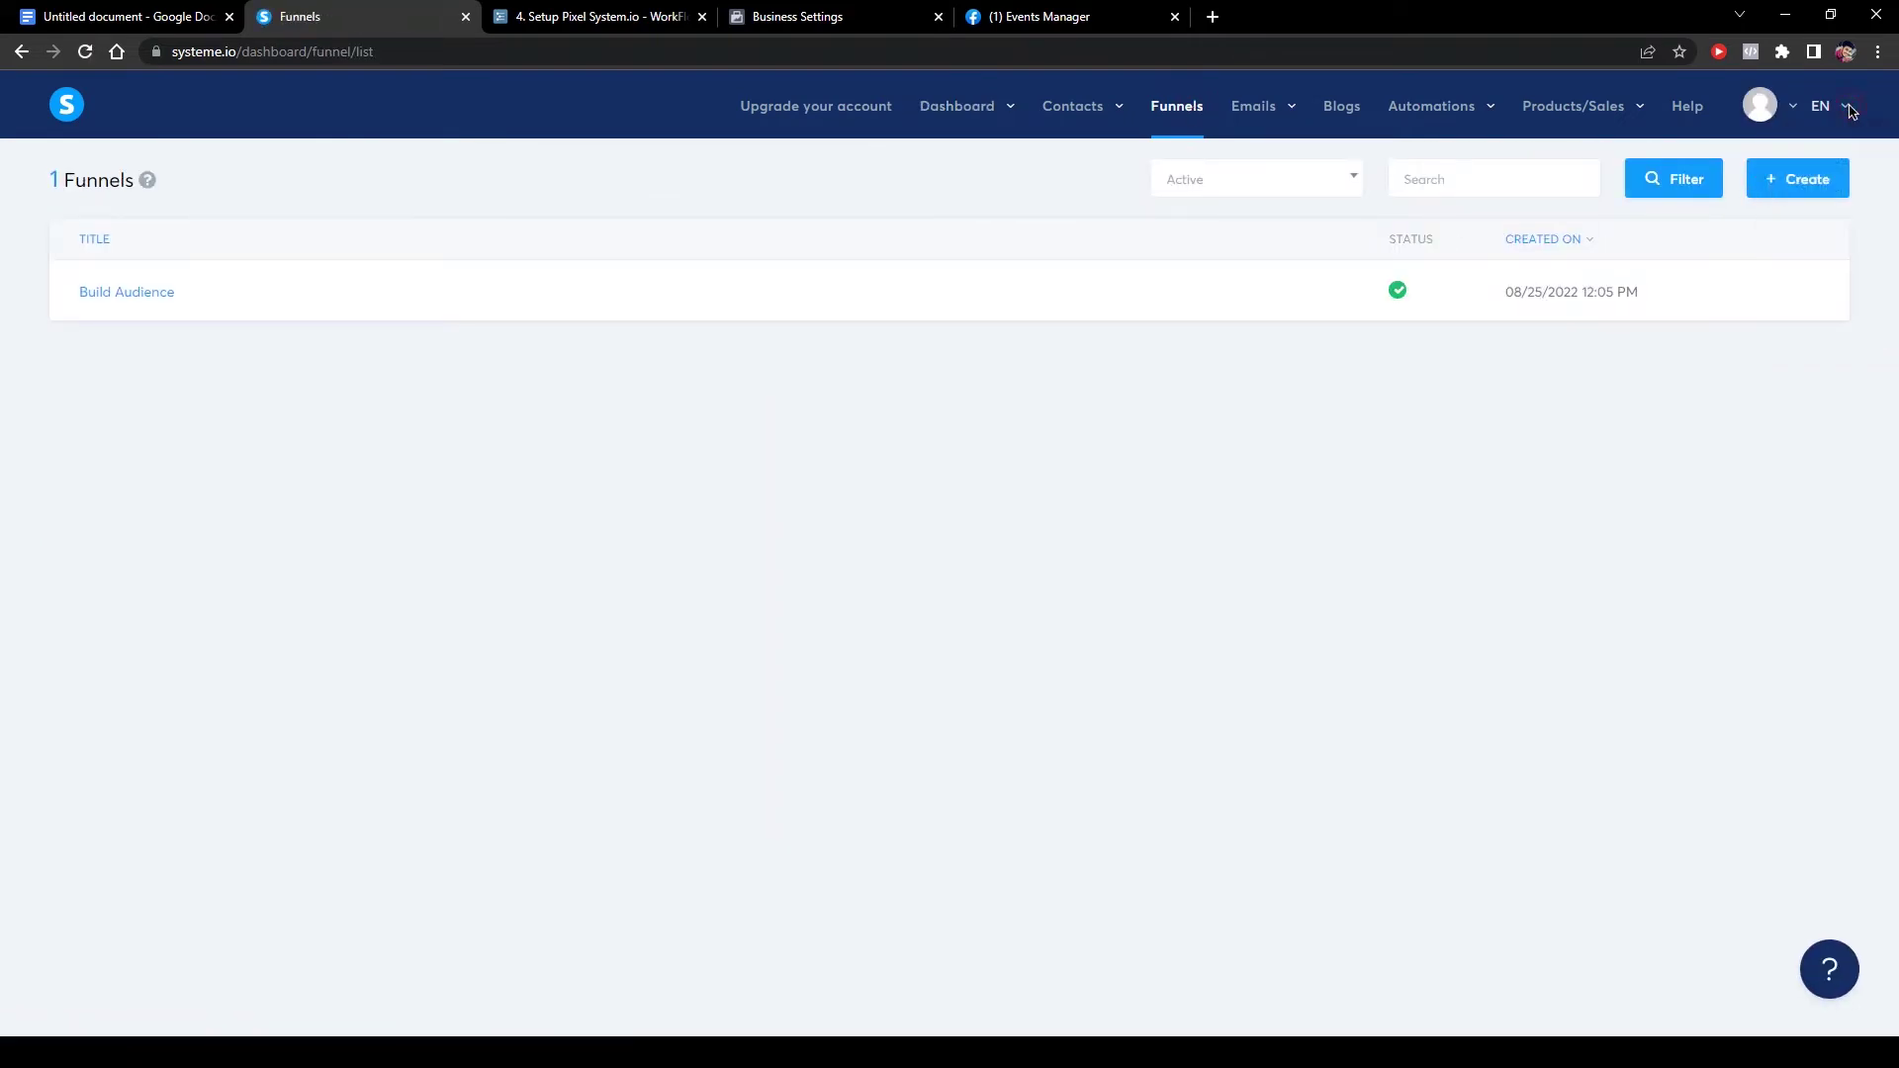
mouse_move(1770, 103)
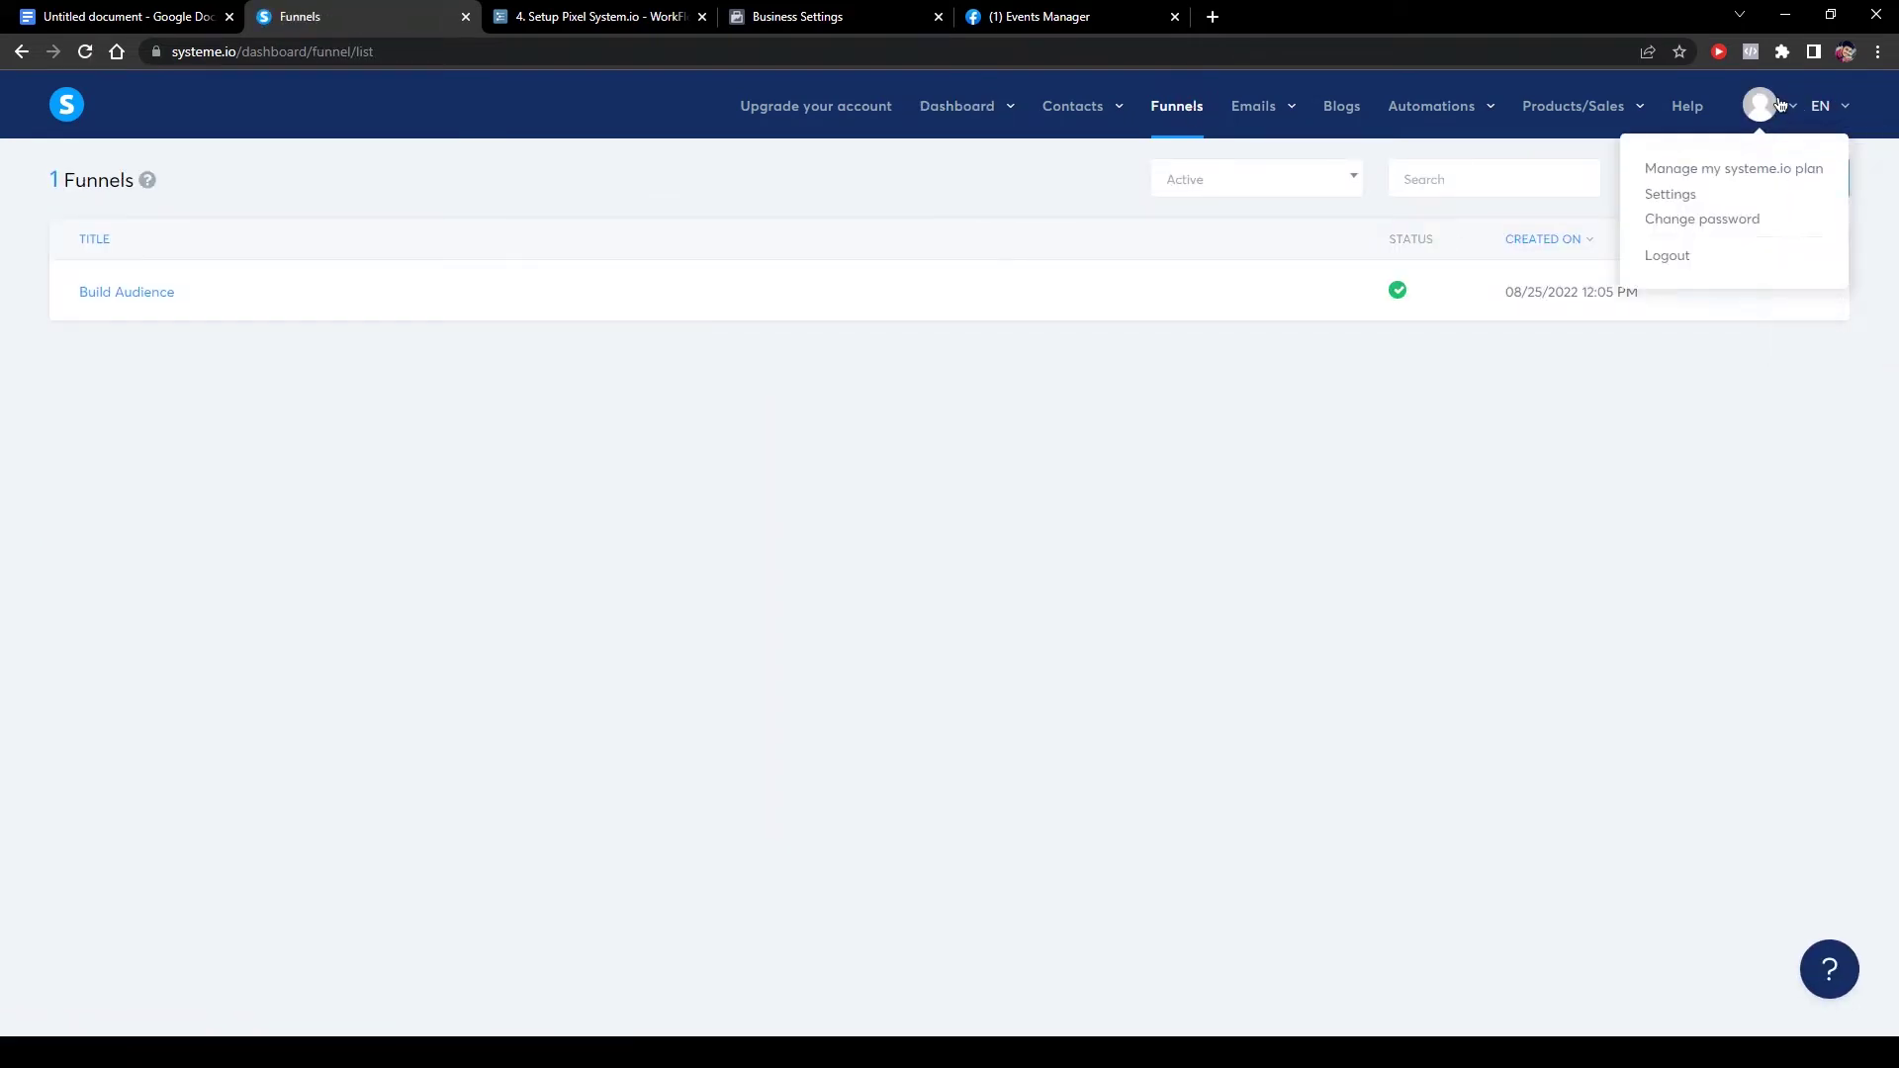
click(1672, 195)
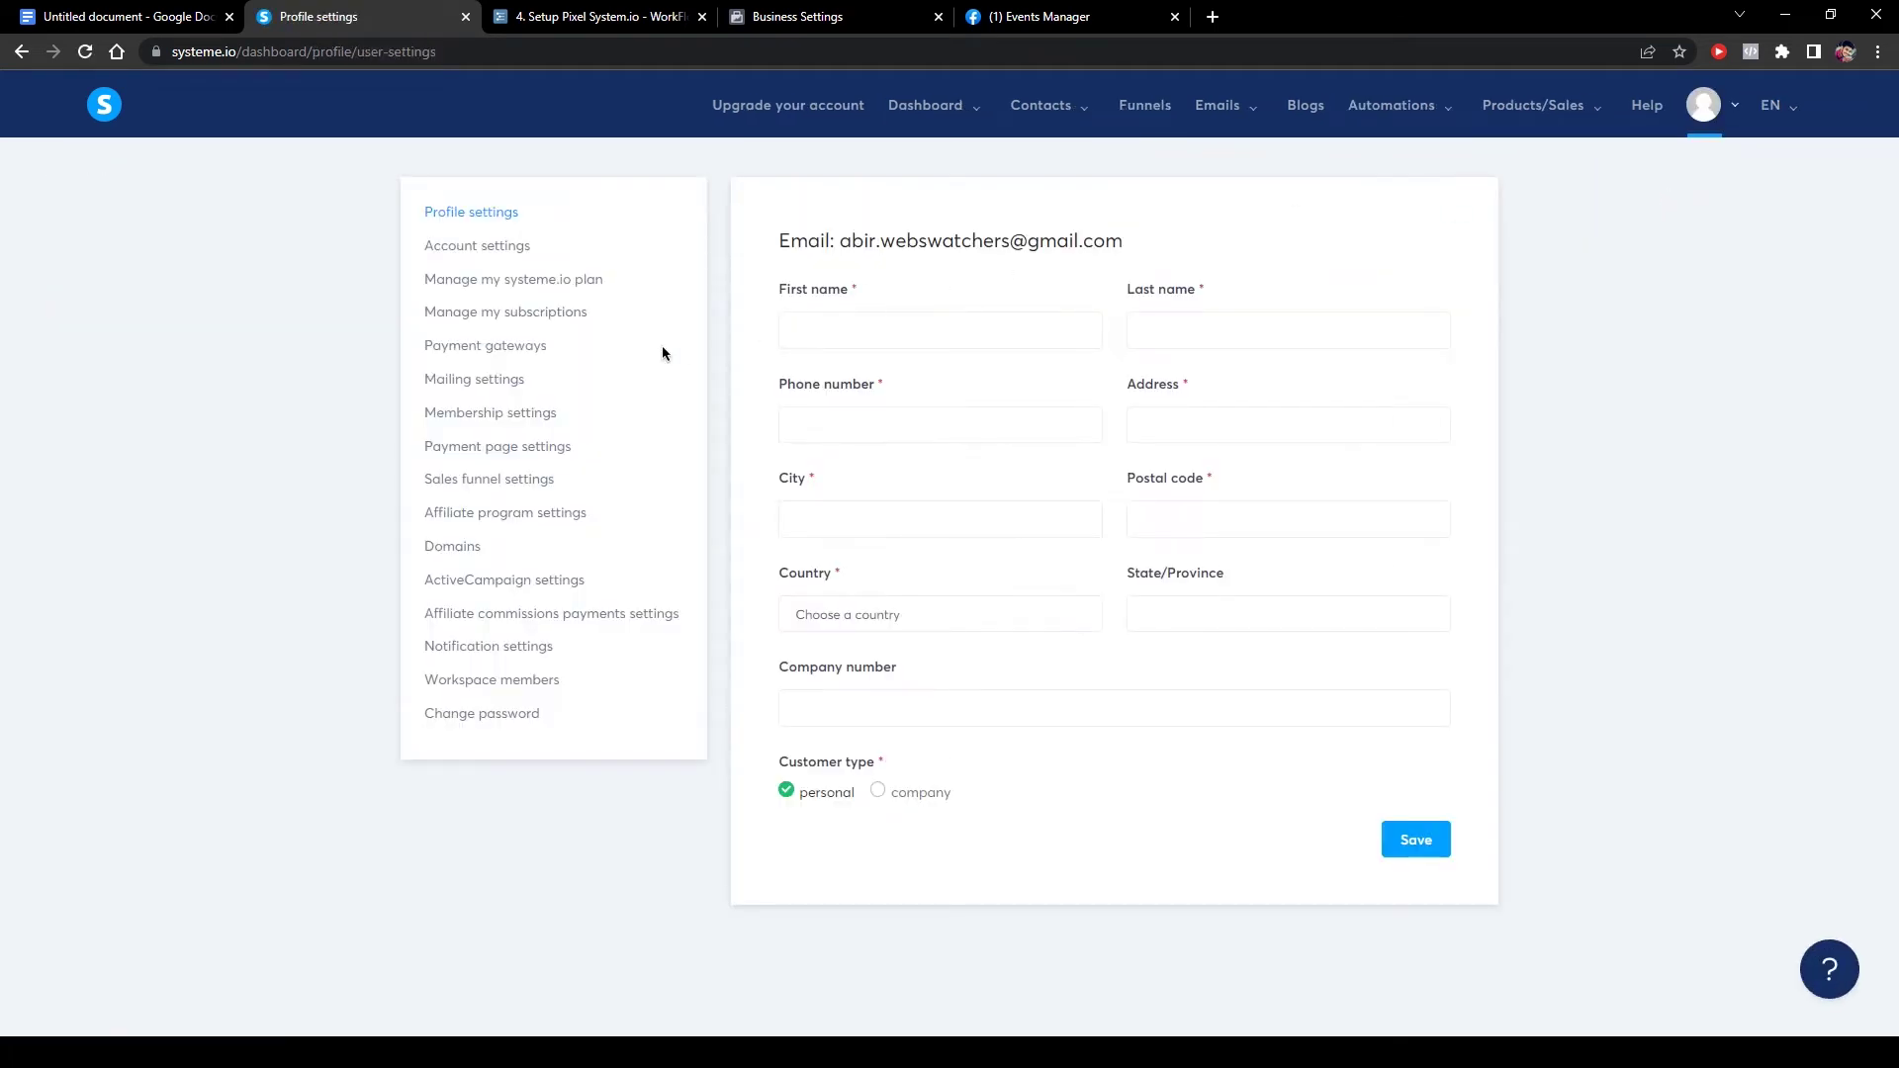
click(492, 479)
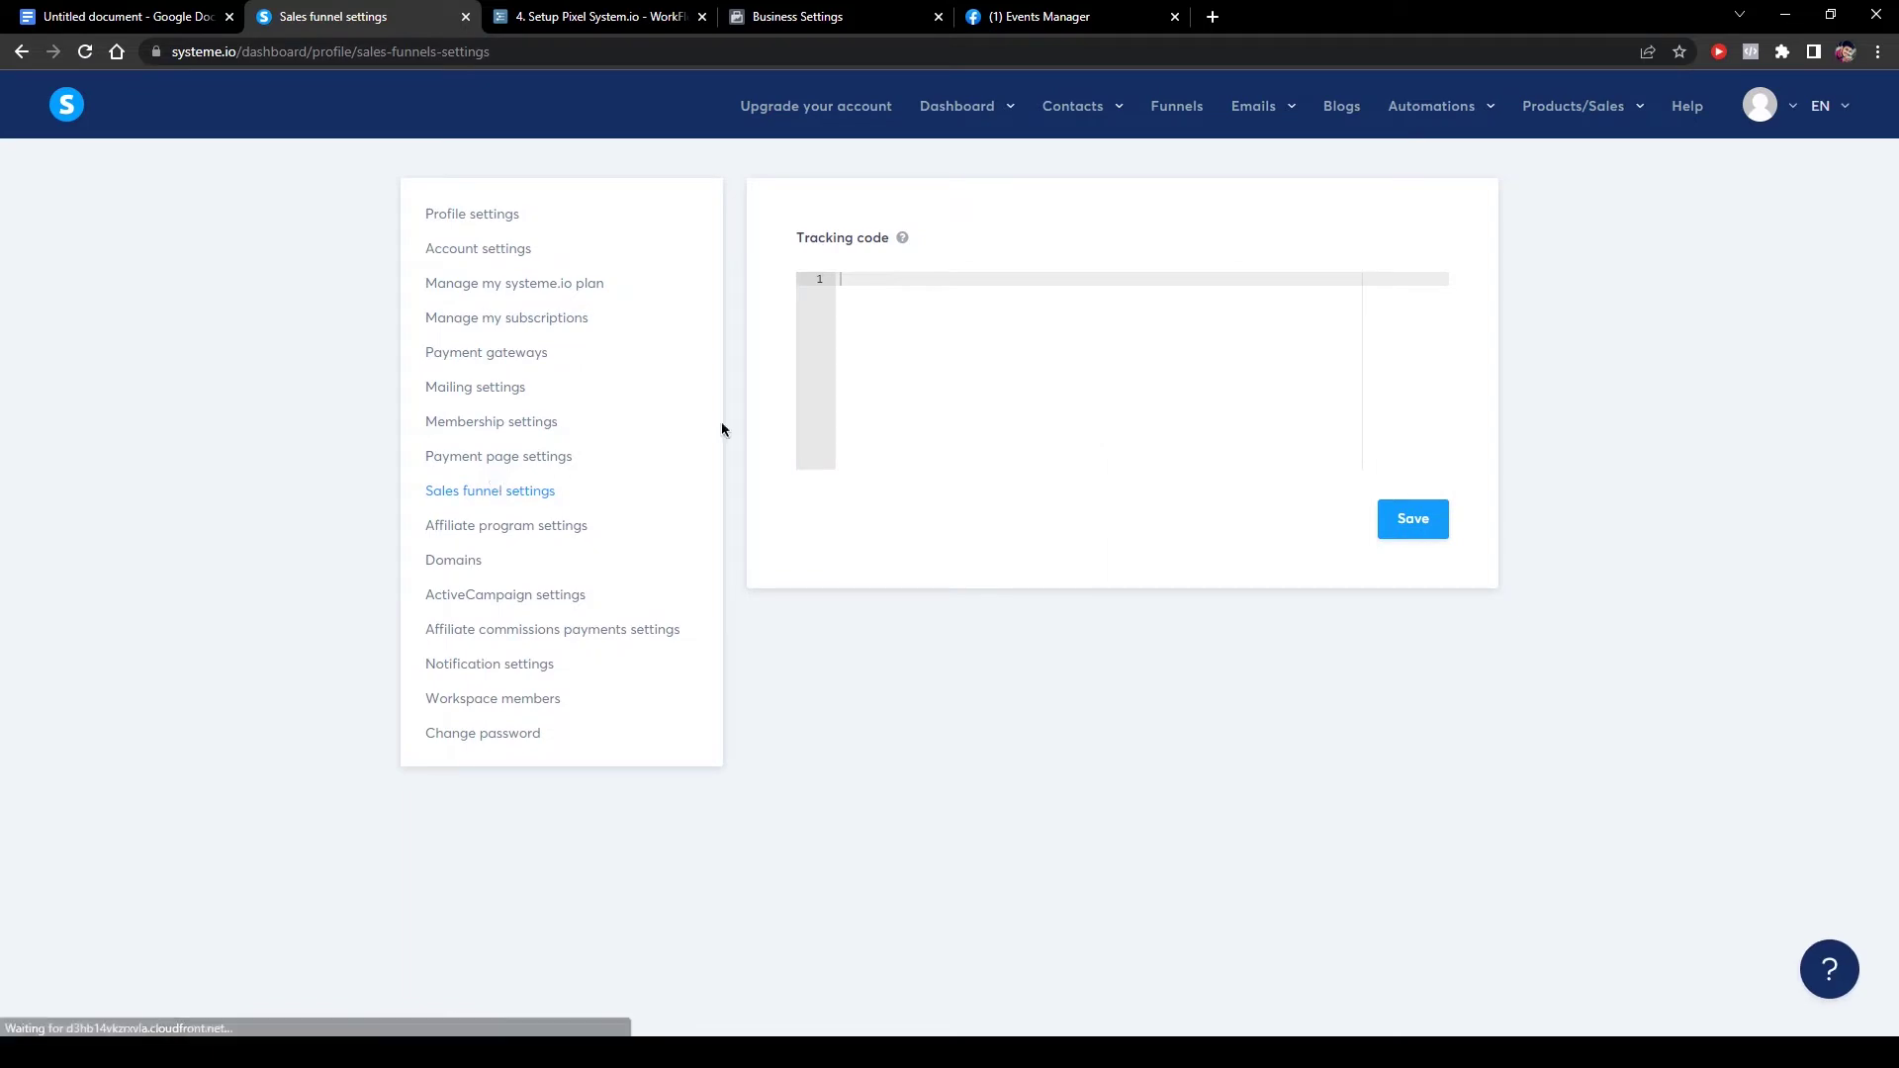
Paste the copied Meta pixel base code as the tracking code in the sales funnel settings.
drag(793, 235, 870, 243)
click(992, 226)
right_click(920, 344)
click(969, 504)
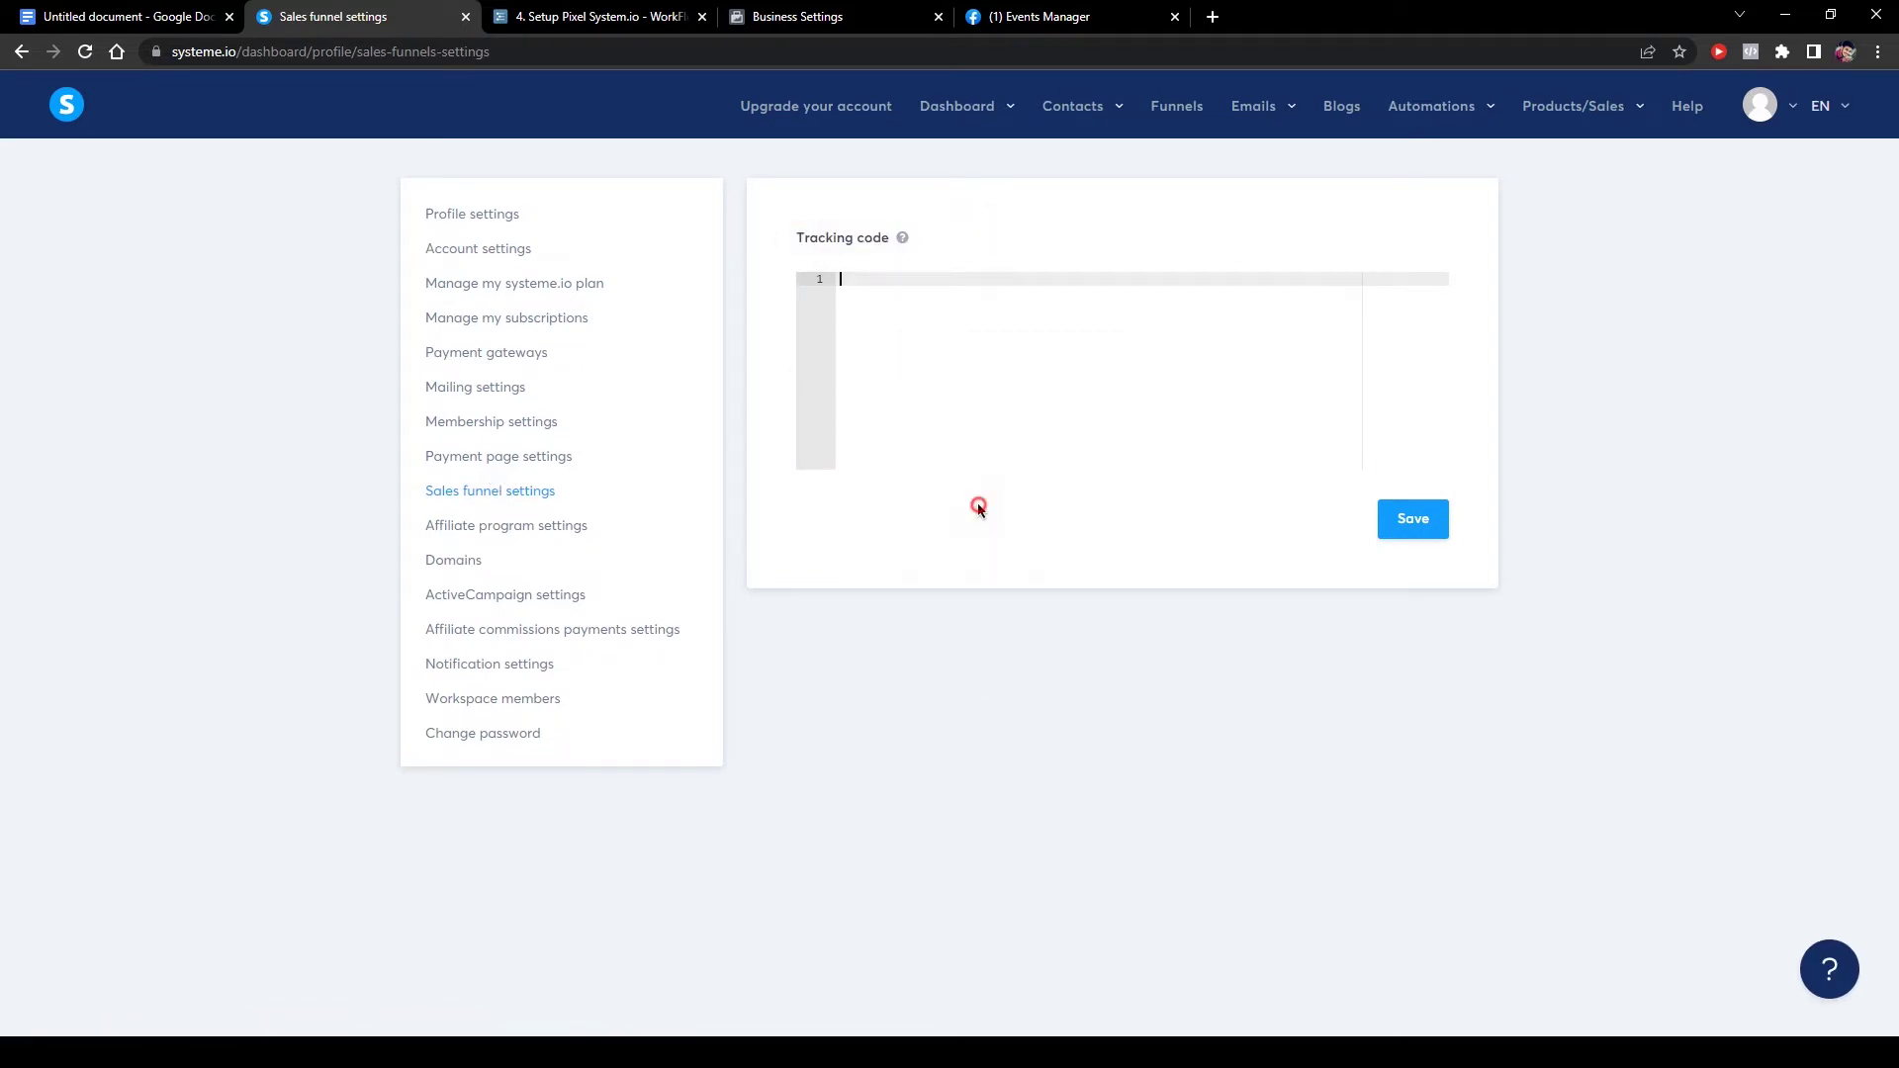
scroll(1031, 292, down, 1)
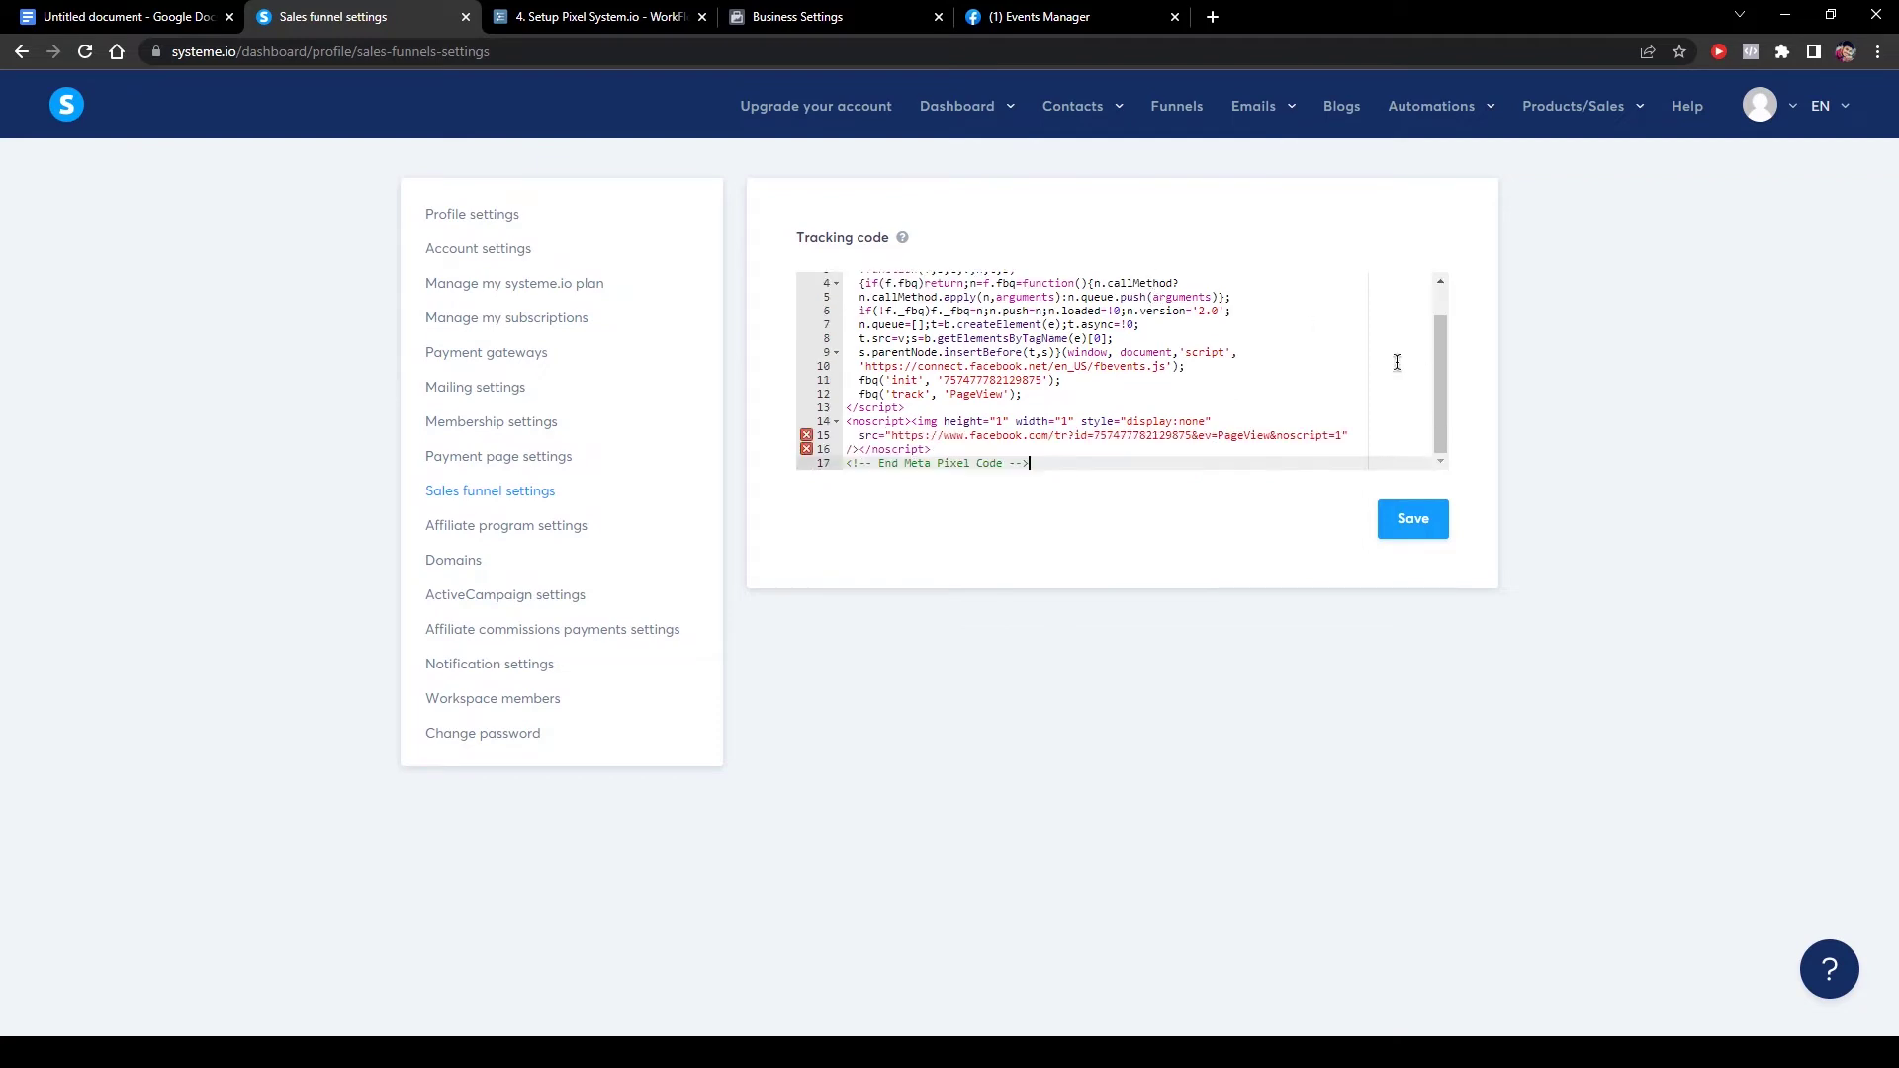
Delete the noscript image block from the pasted tracking code, keeping the script and the closing Meta Pixel comment.
drag(939, 447, 833, 423)
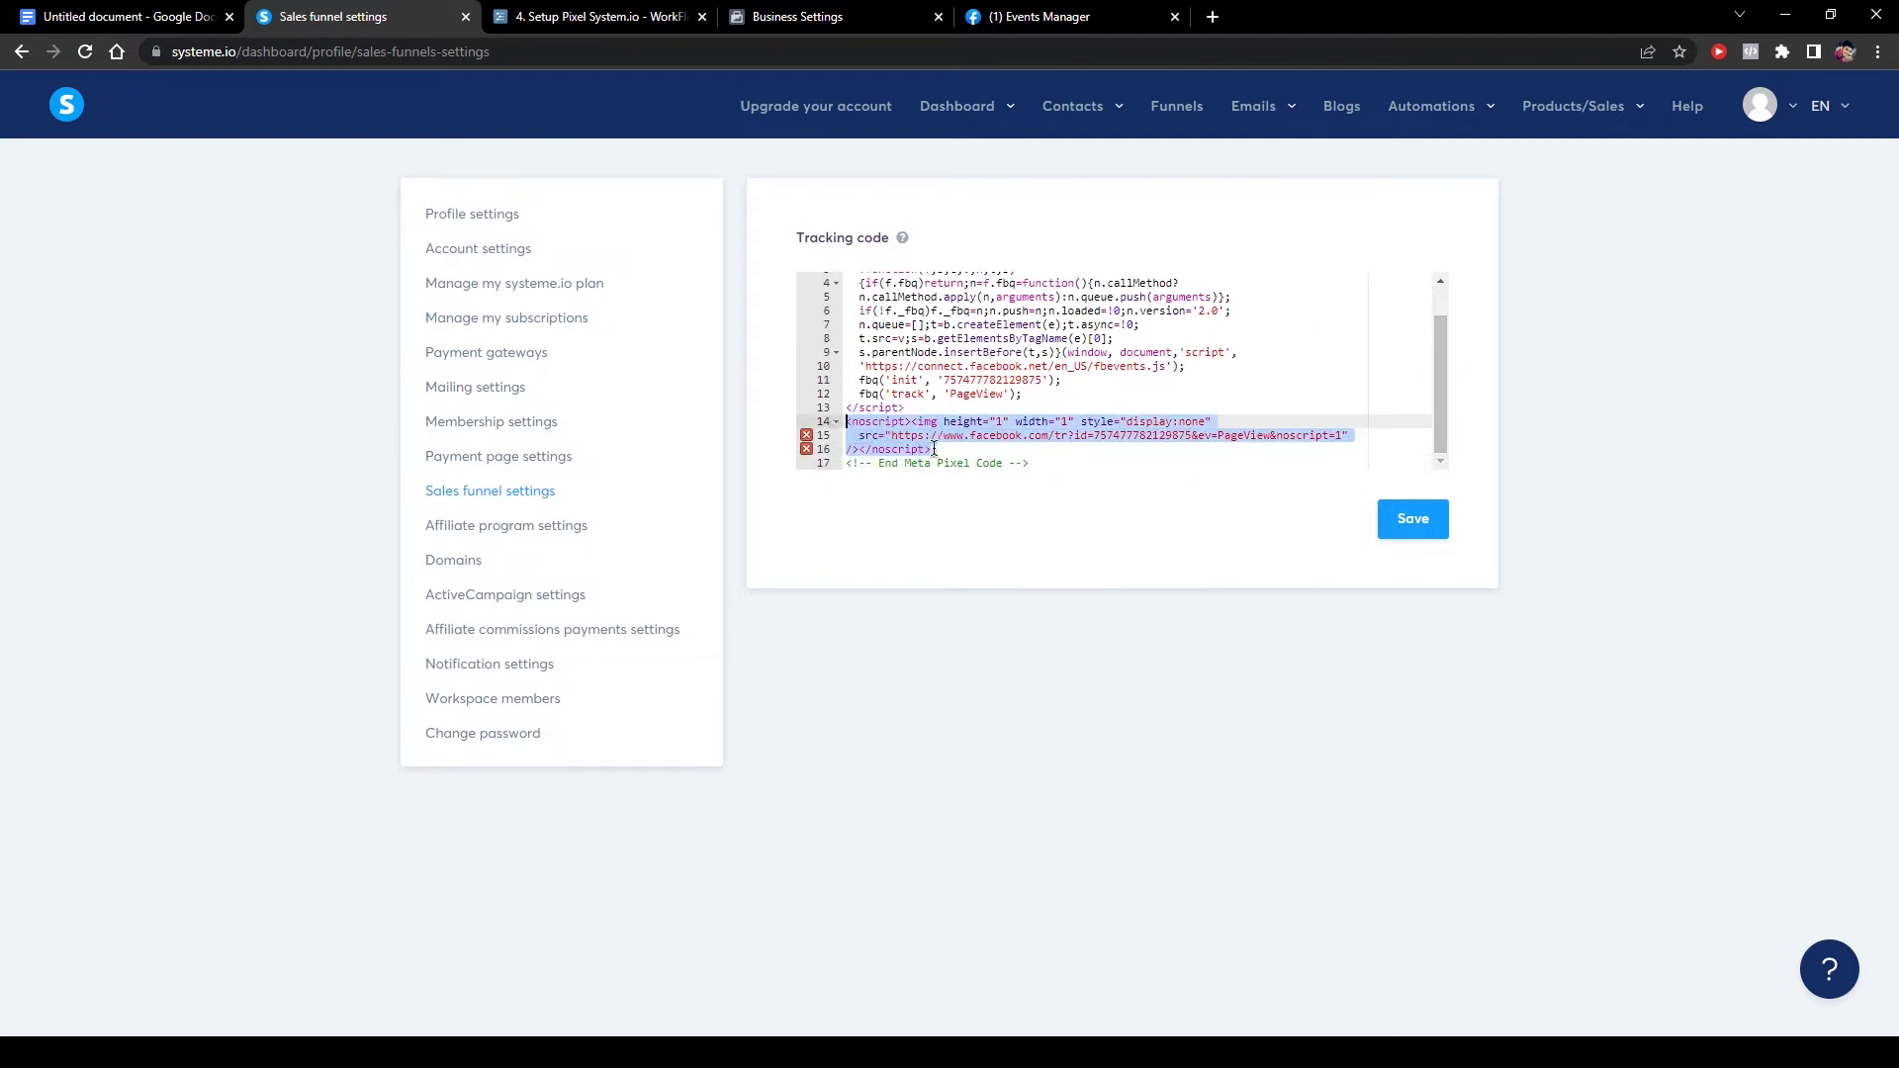
mouse_move(808, 440)
key(Delete)
key(Delete)
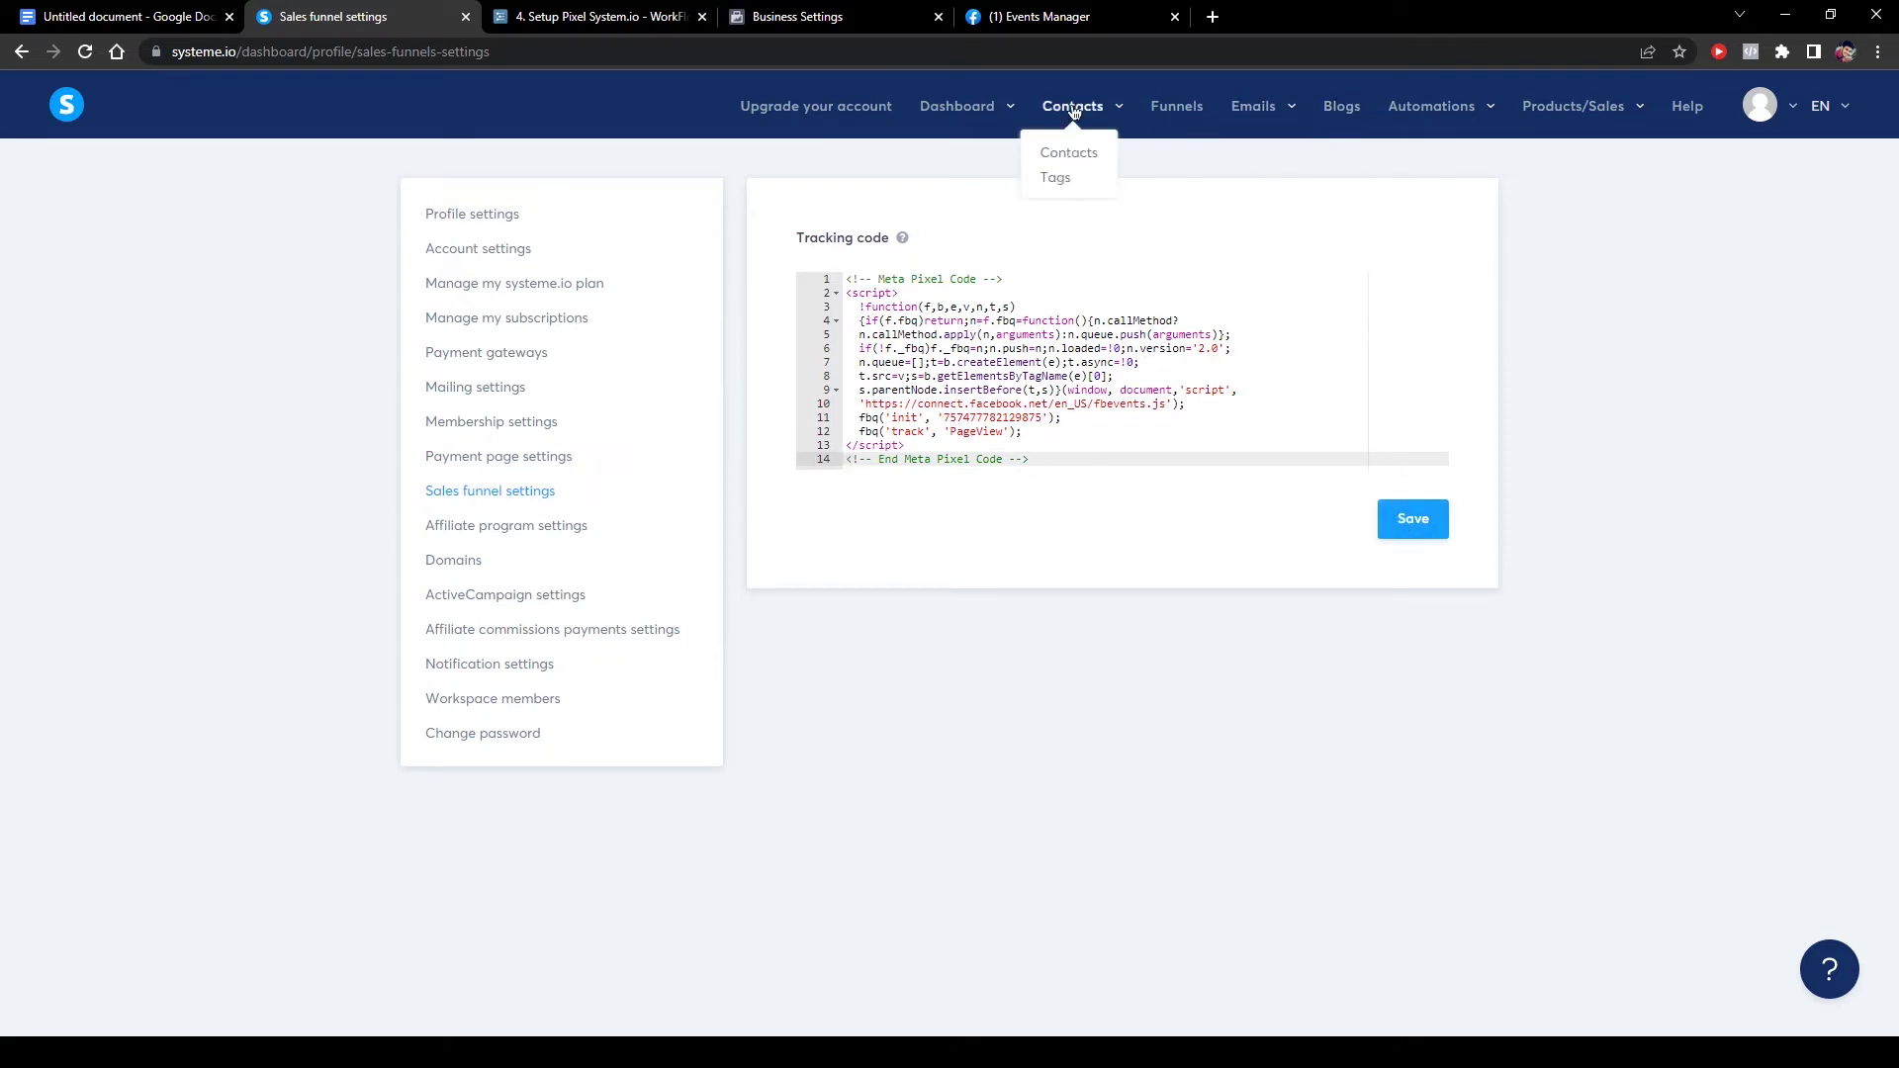
Open the funnel list in a new tab, view the Build Audience funnel's live page and check it with Facebook Pixel Helper.
right_click(1173, 109)
click(1227, 127)
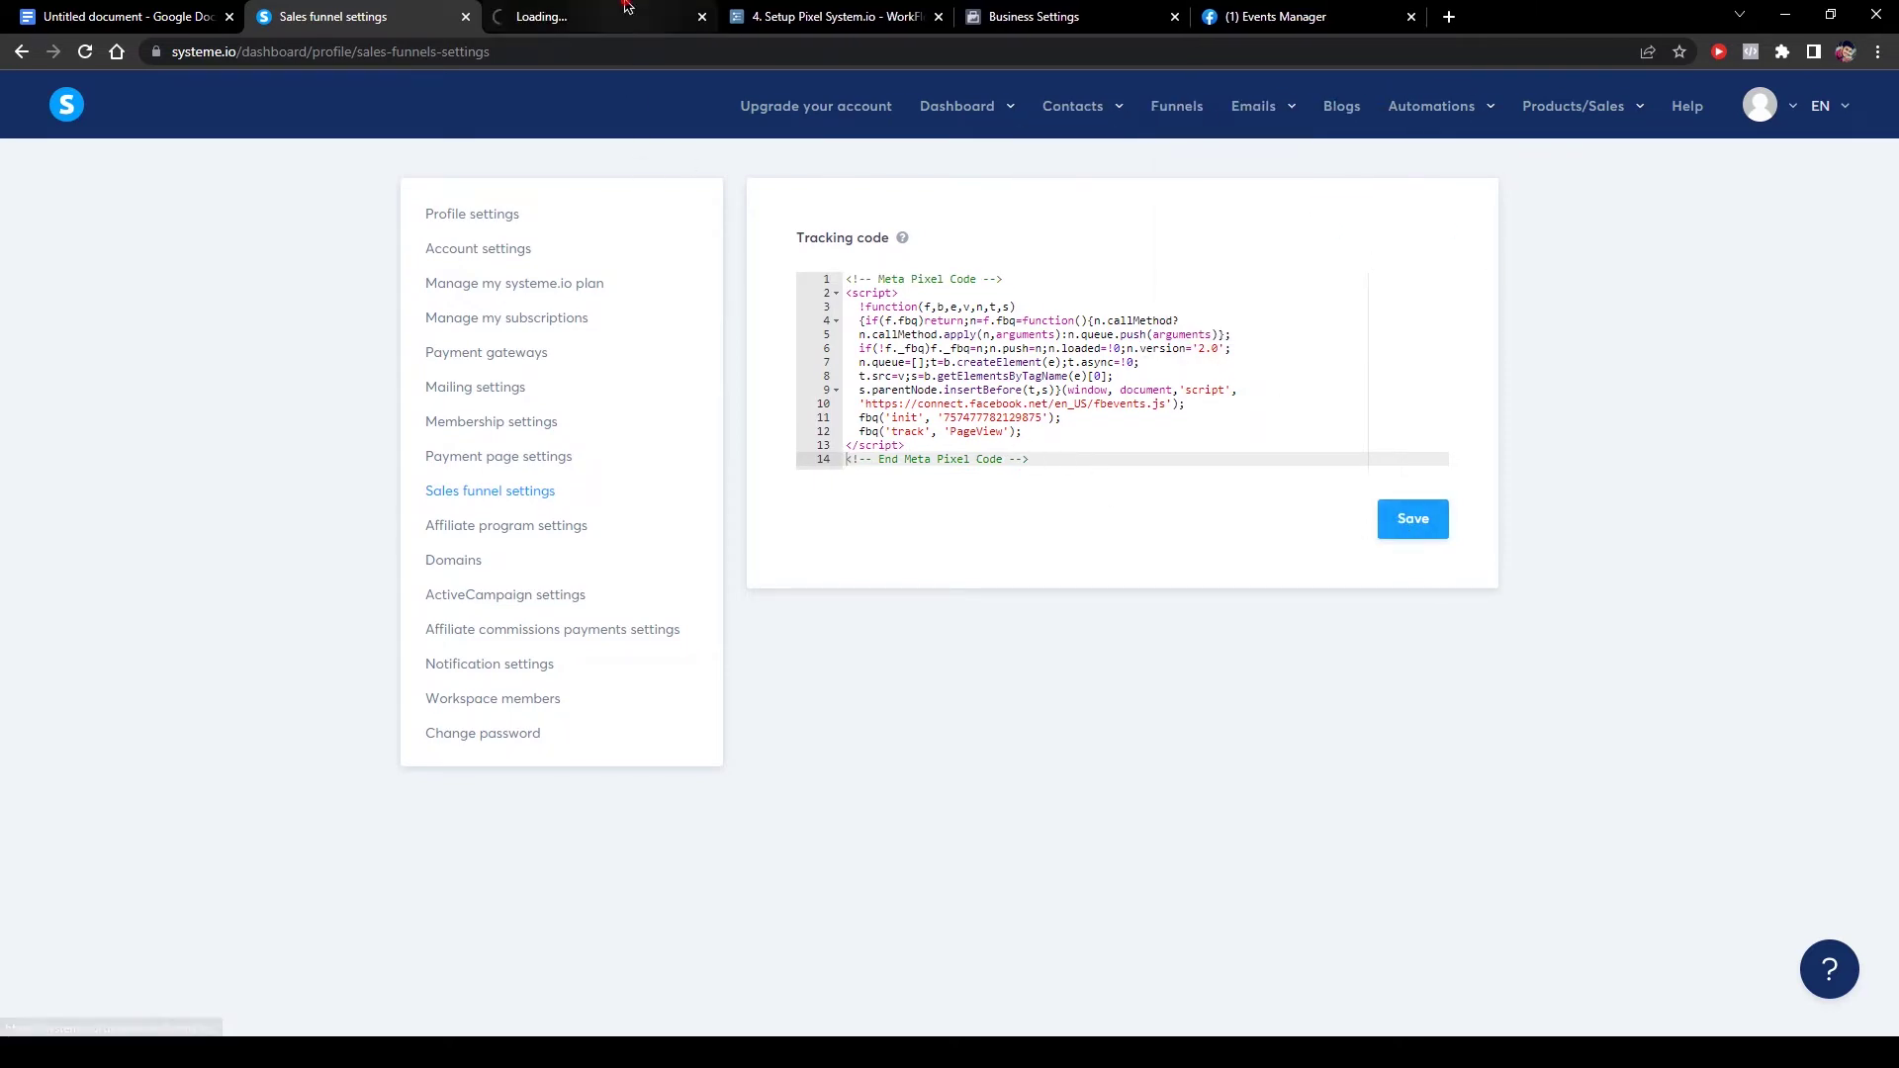
click(554, 17)
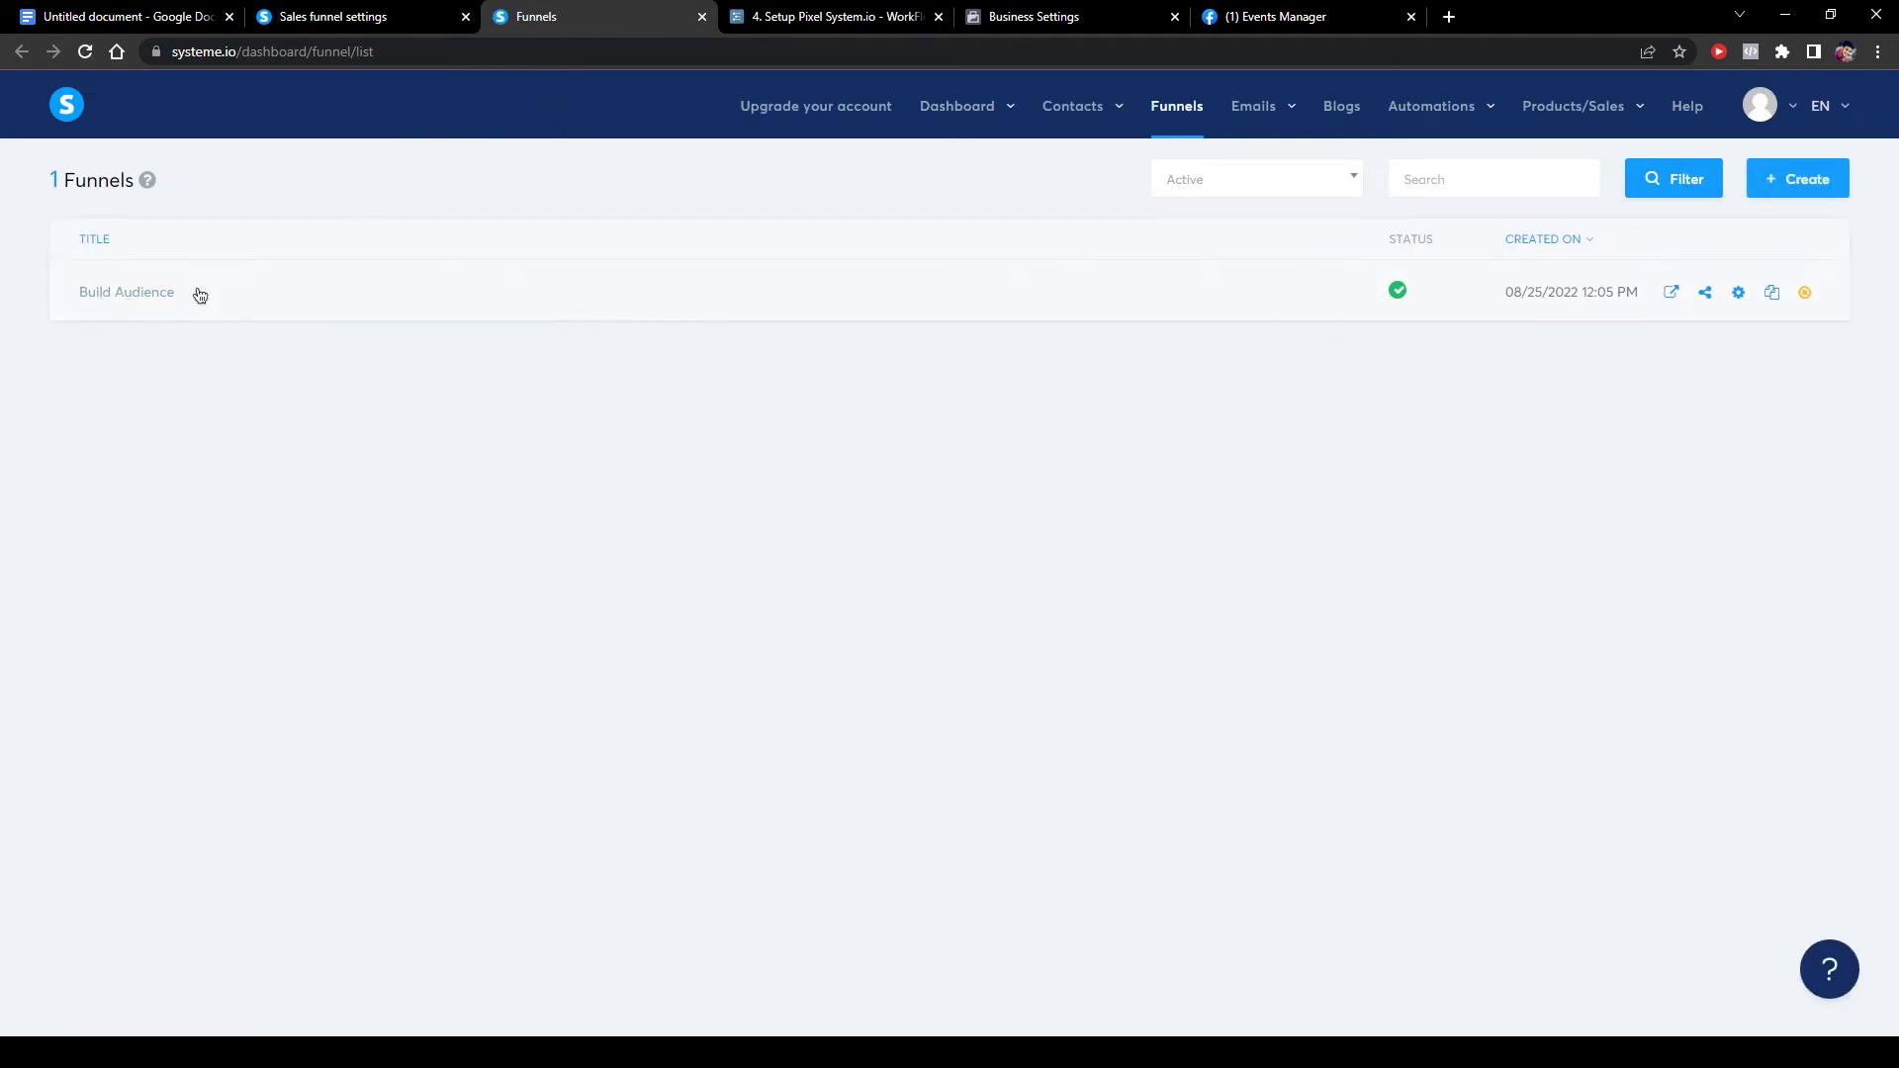
click(1672, 291)
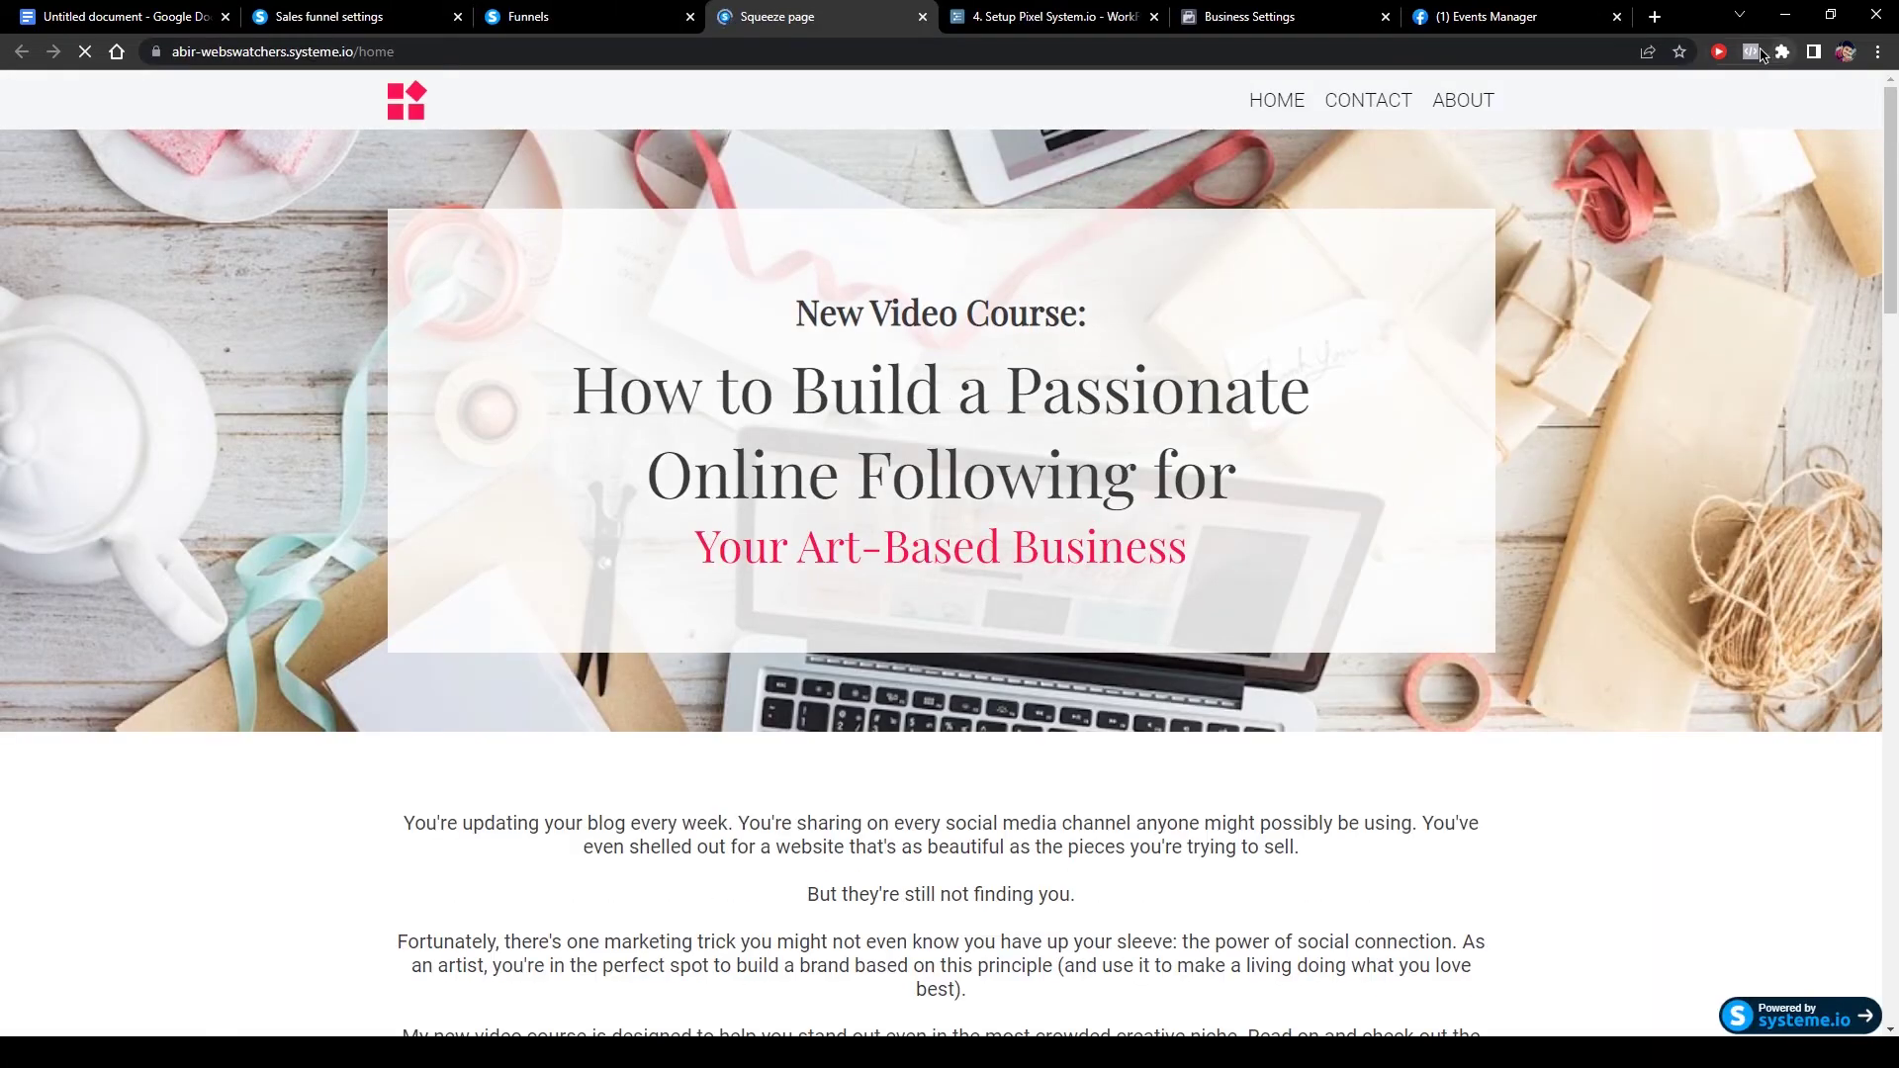
click(1751, 51)
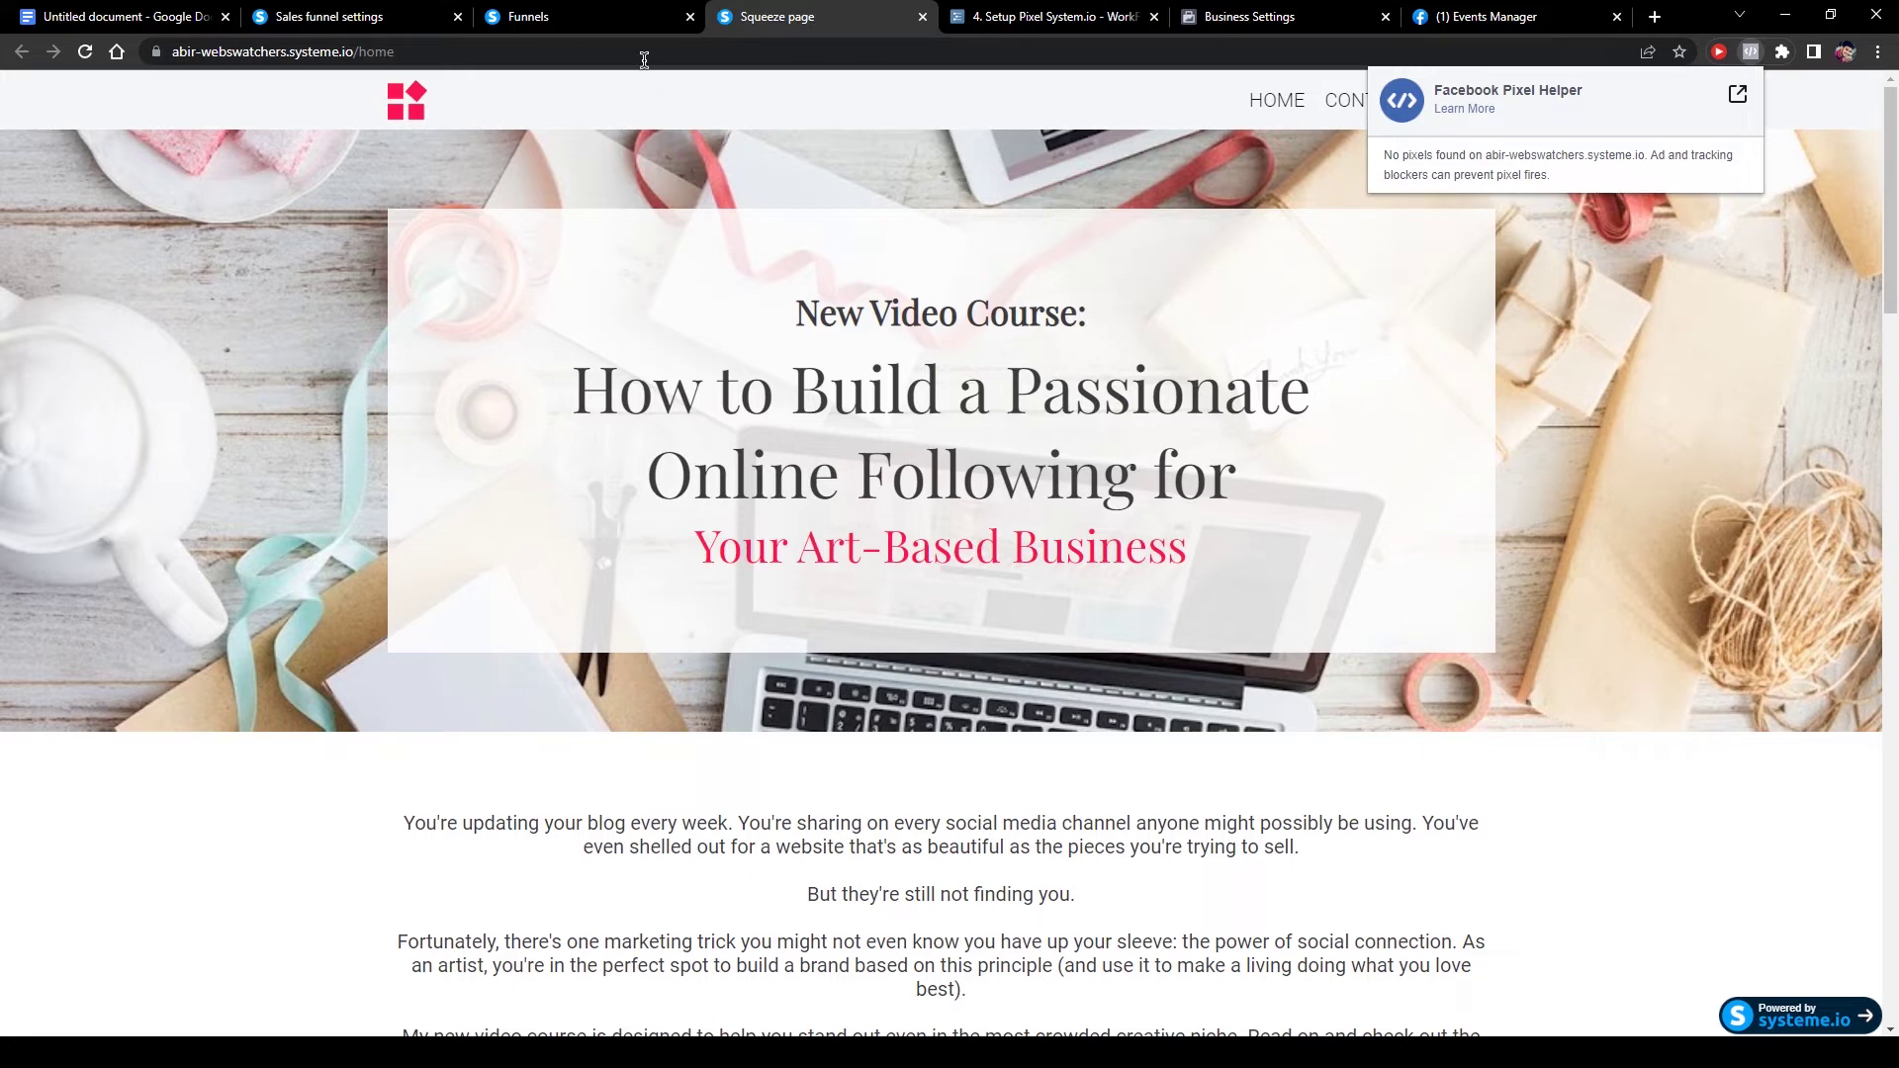
Save the tracking code in the sales funnel settings and return to the live squeeze page.
click(671, 8)
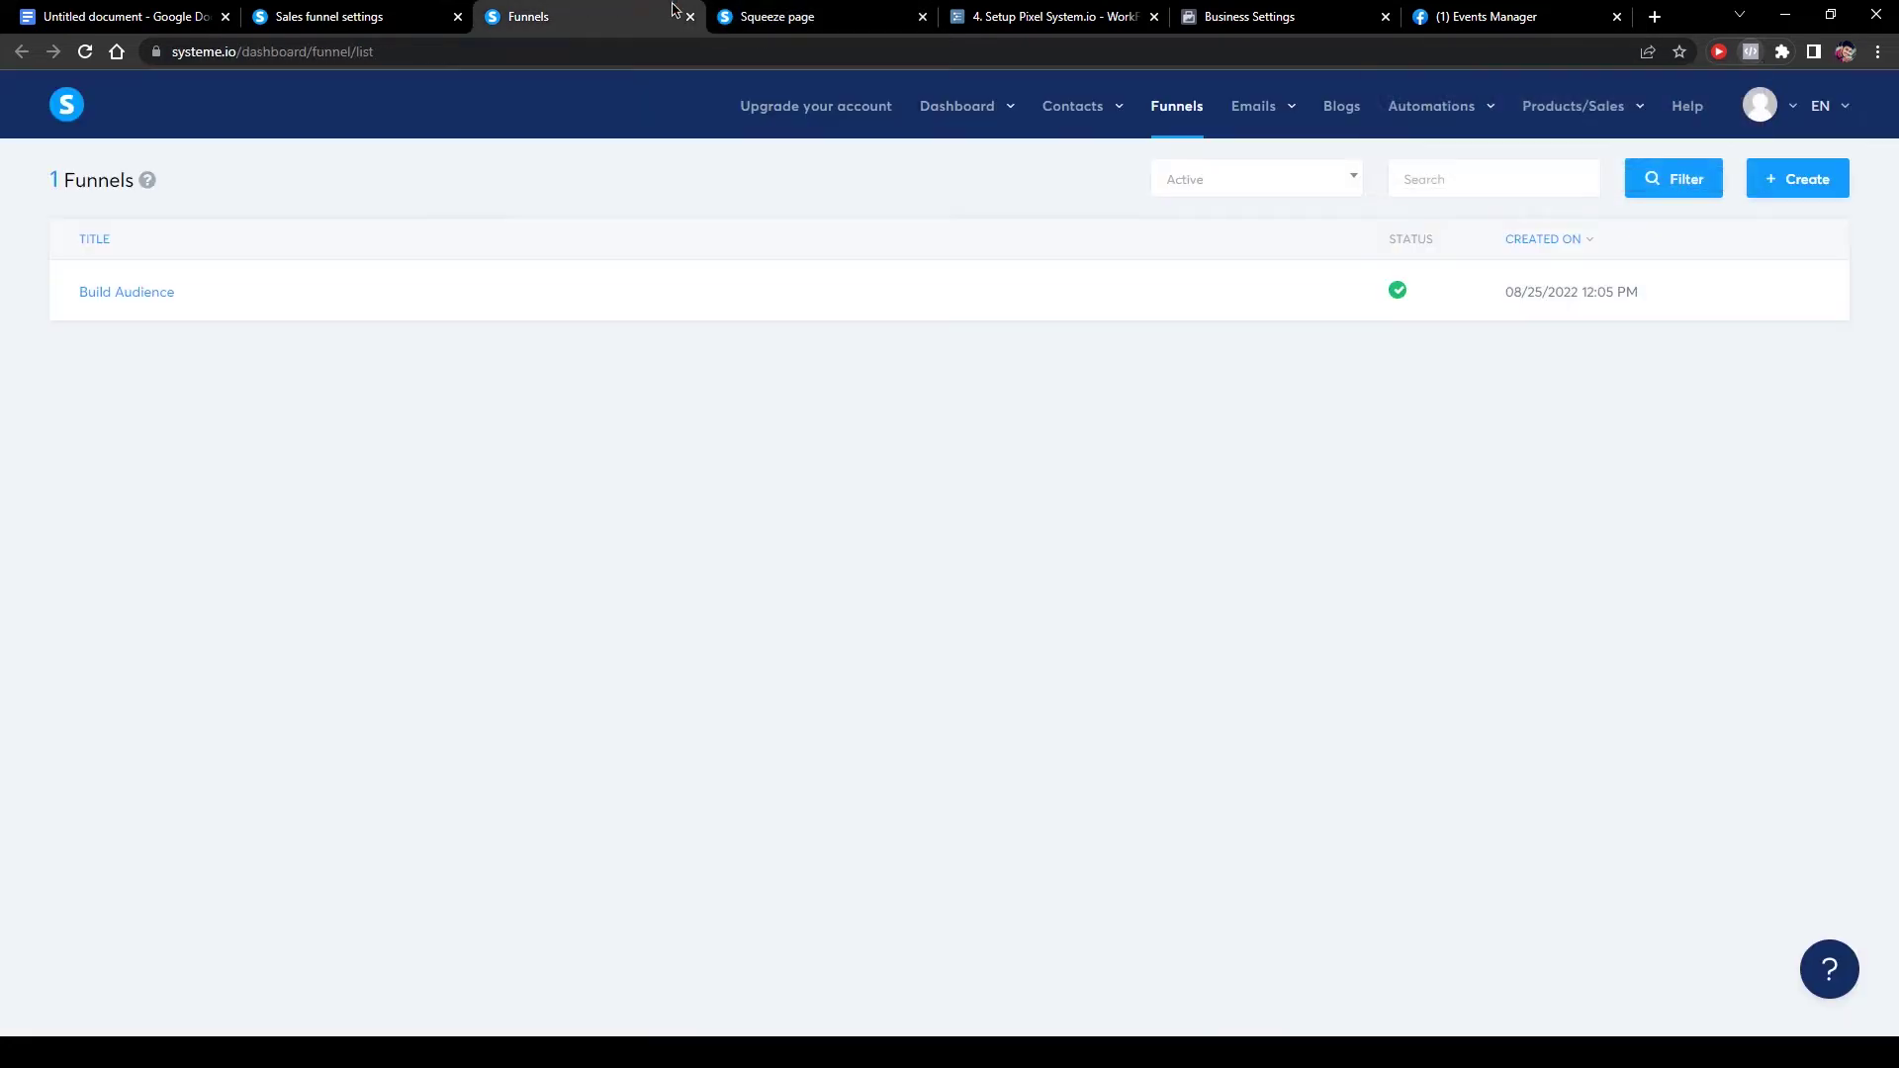
click(401, 10)
click(1417, 535)
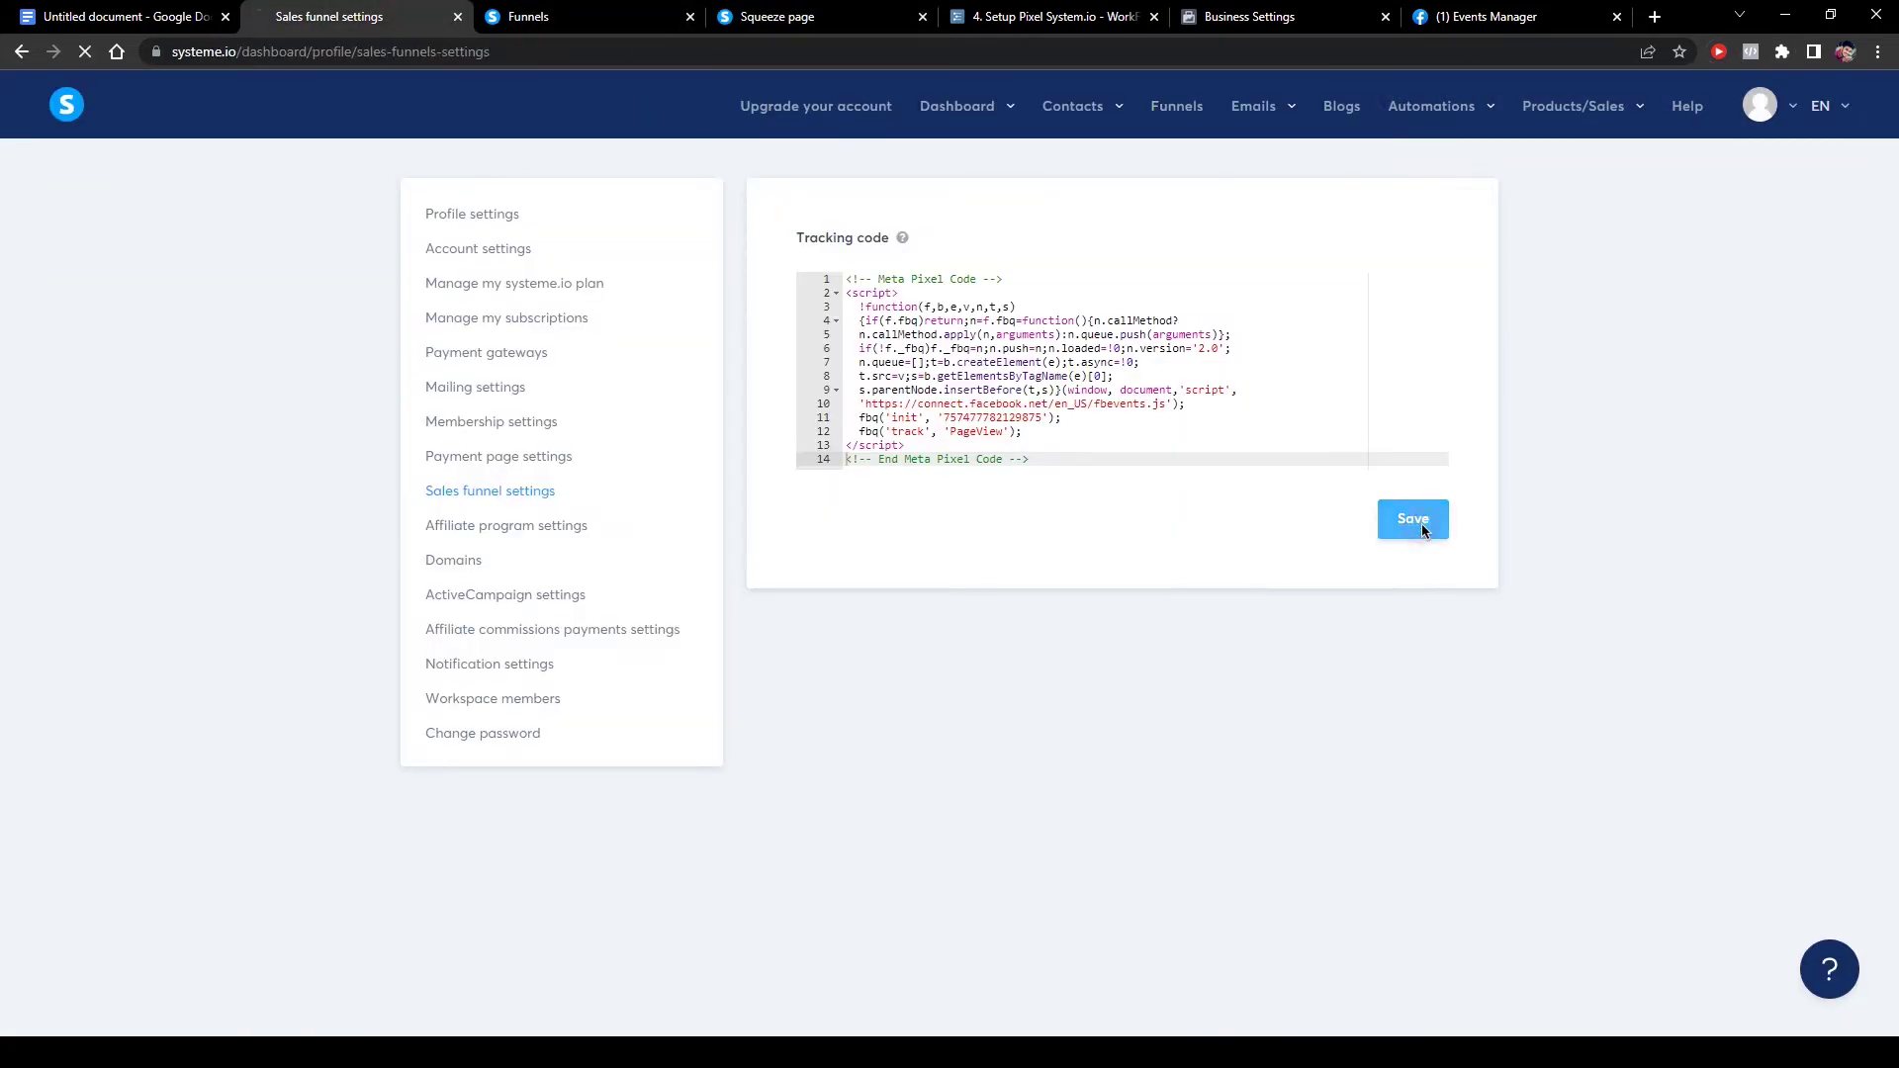
click(780, 15)
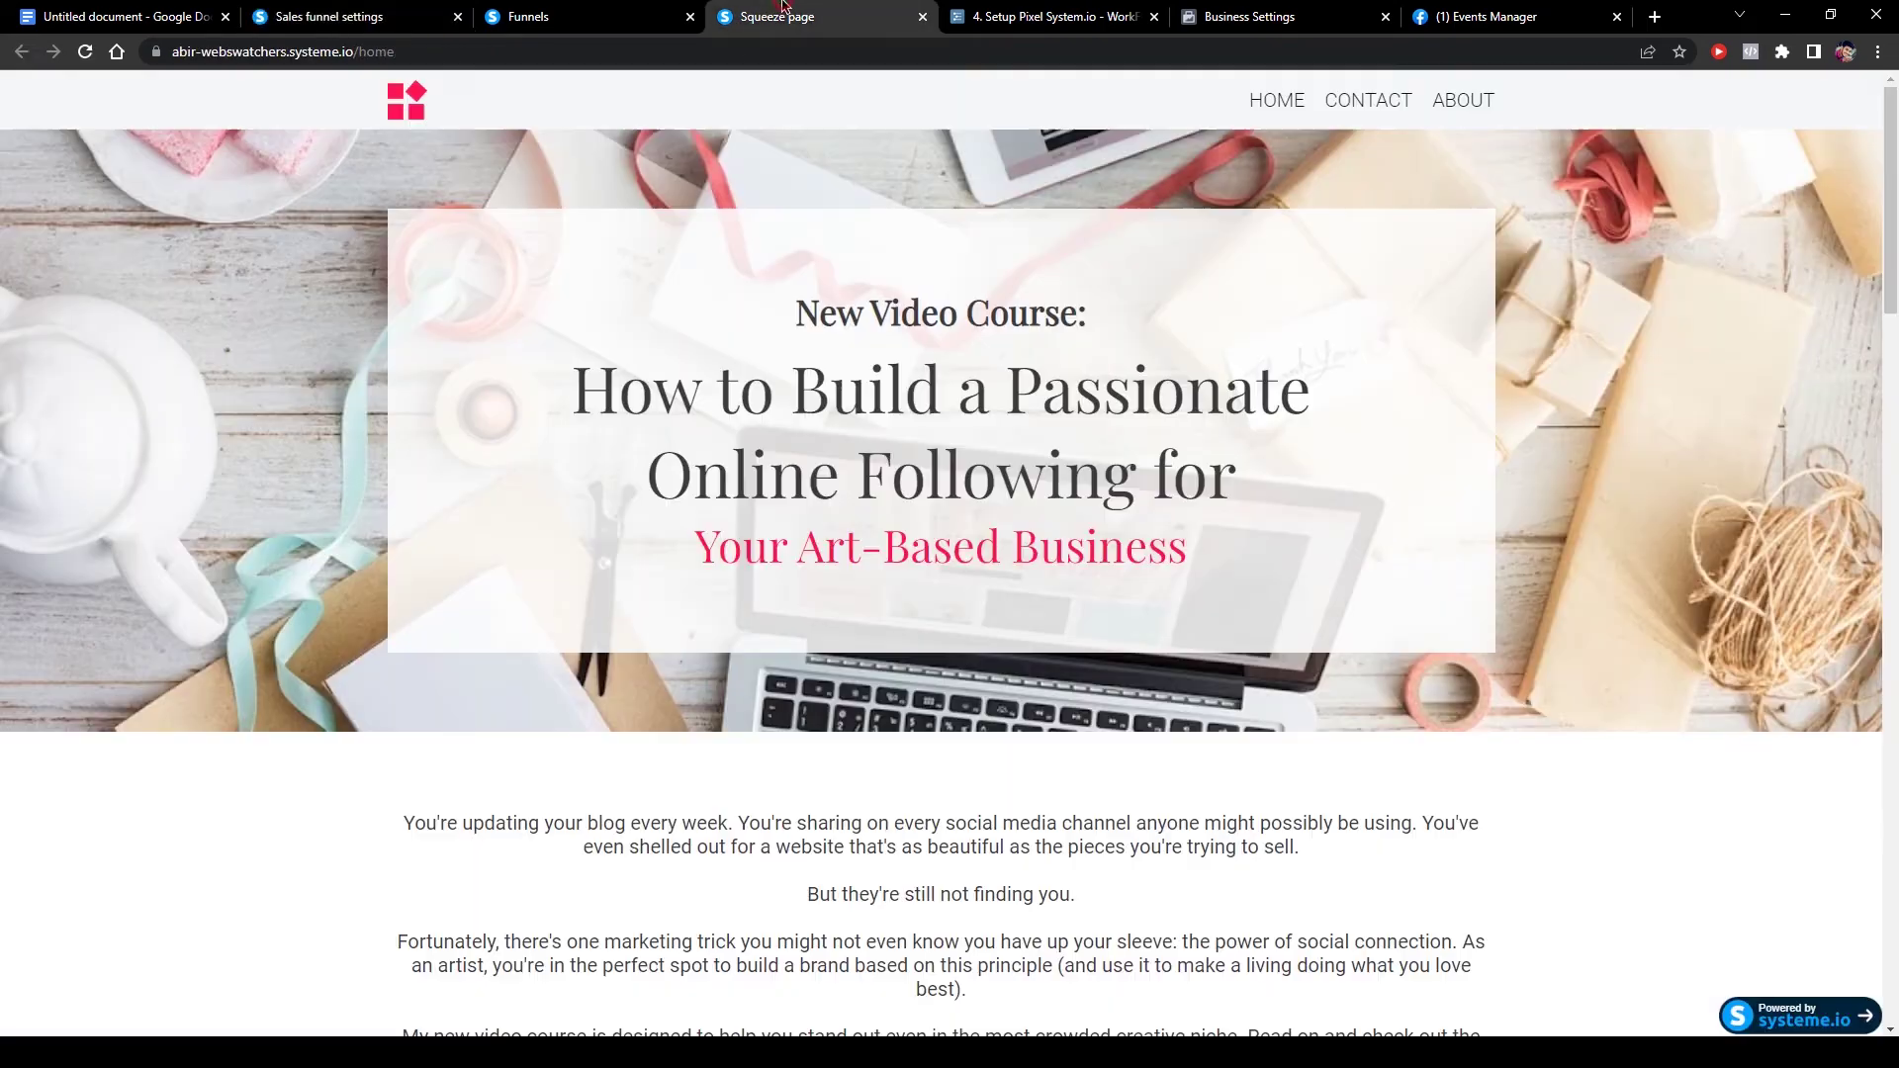
Reload the live squeeze page and check which pixel Facebook Pixel Helper detects on it.
click(86, 53)
click(1752, 53)
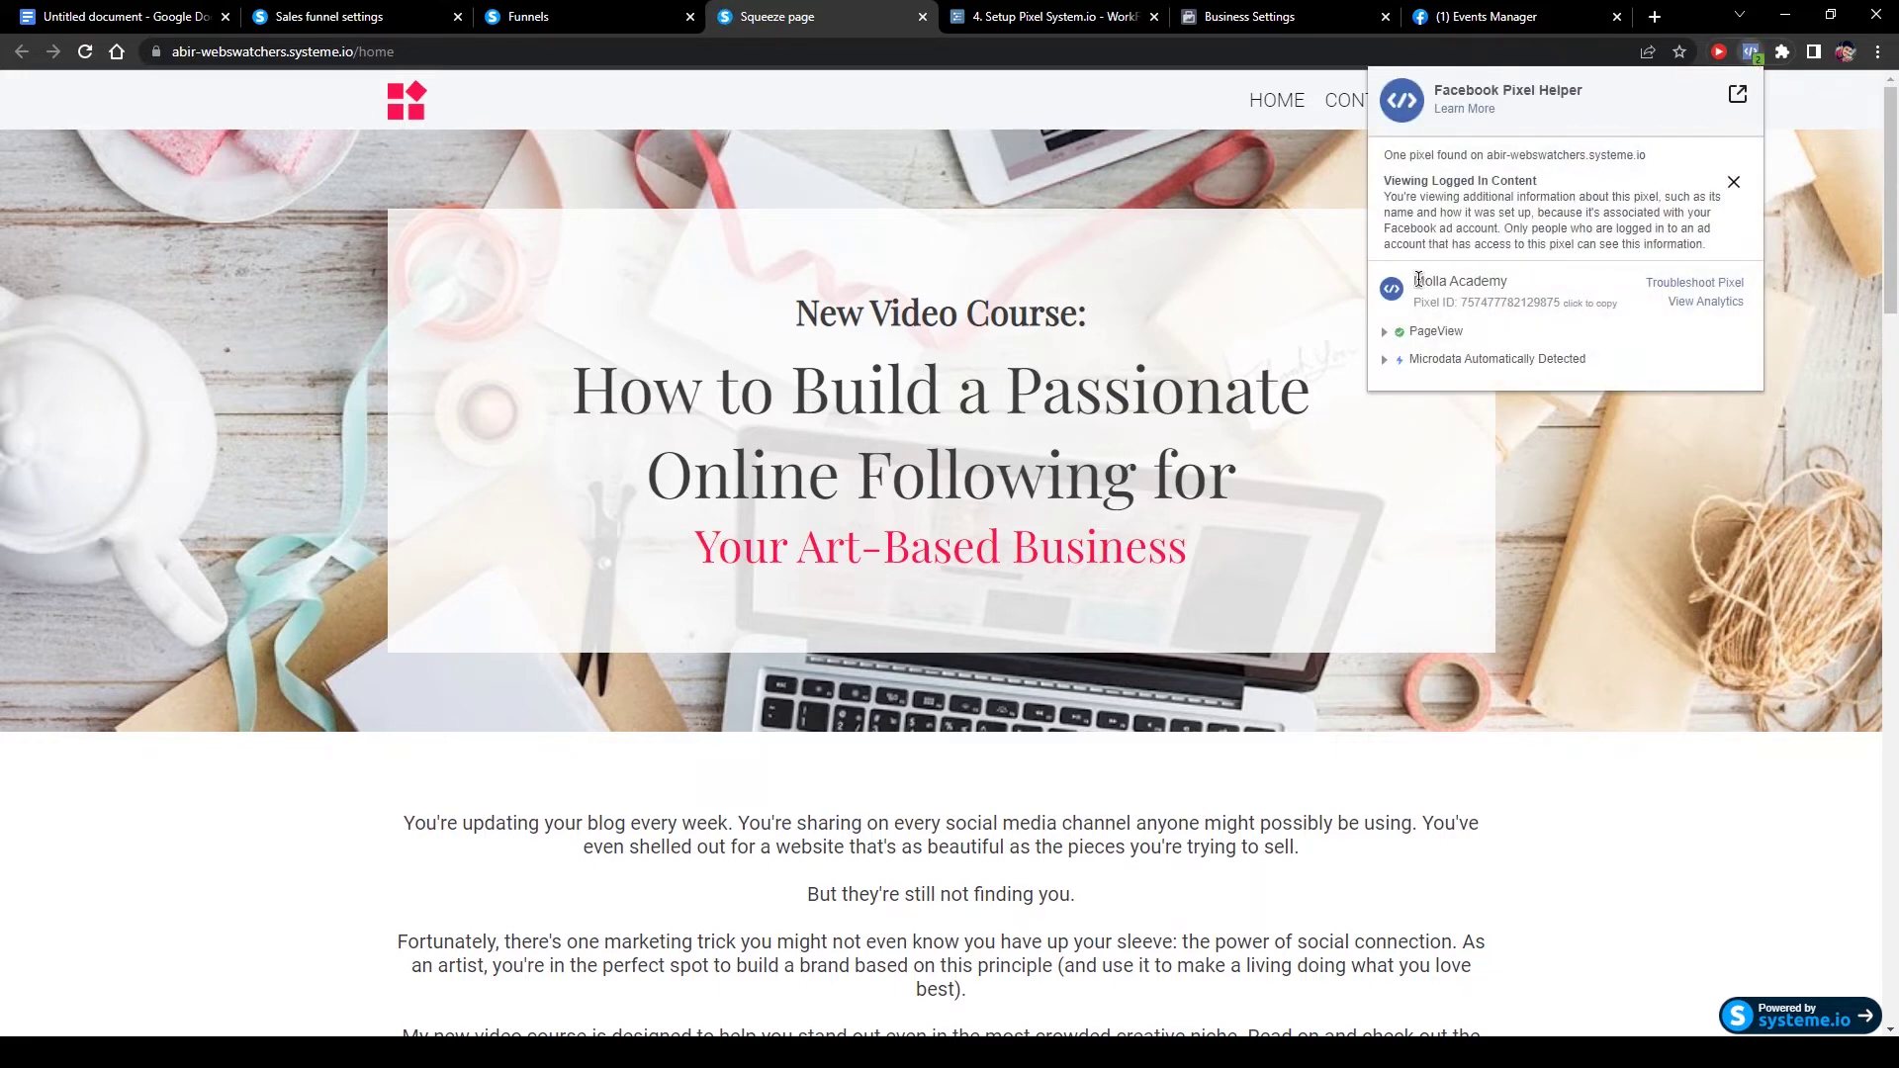
drag(1415, 281, 1548, 291)
Finish the base code installation in Business settings, cancel the event setup and reload the Pixels page.
click(1345, 8)
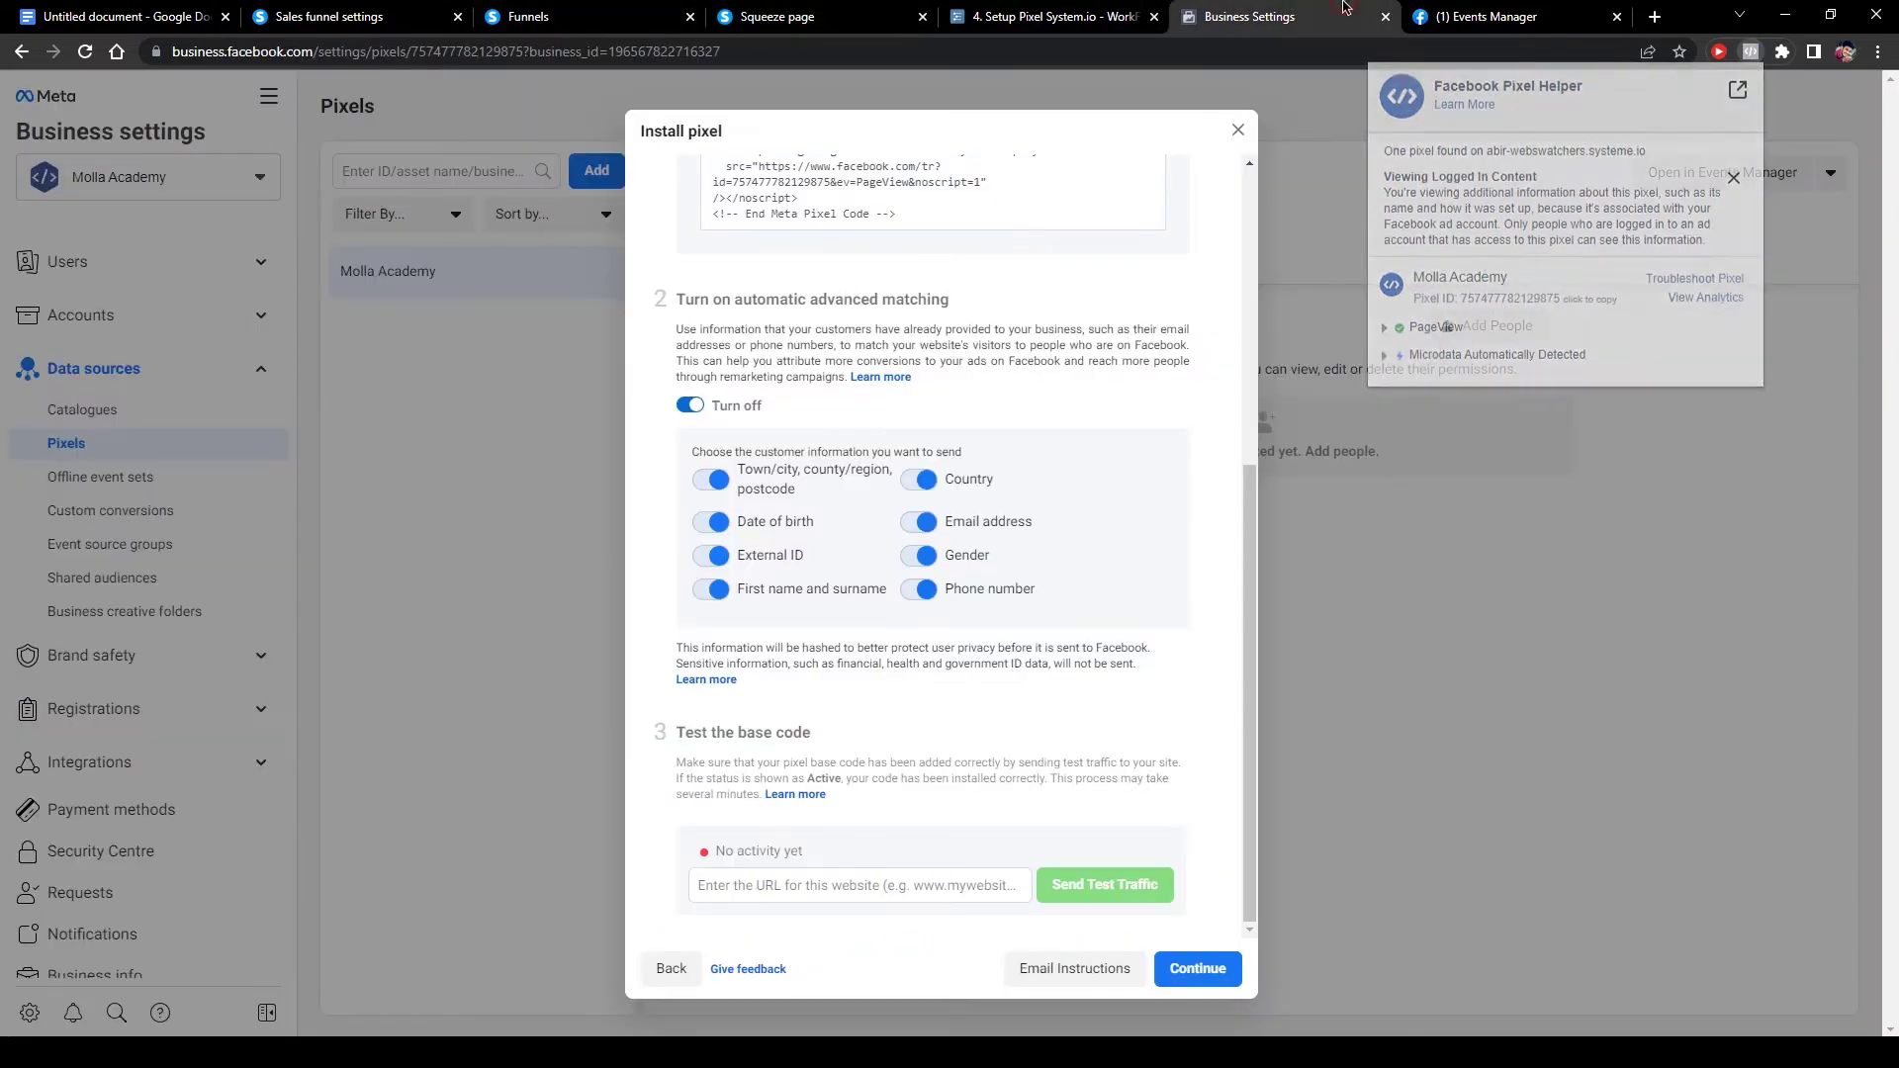
click(757, 188)
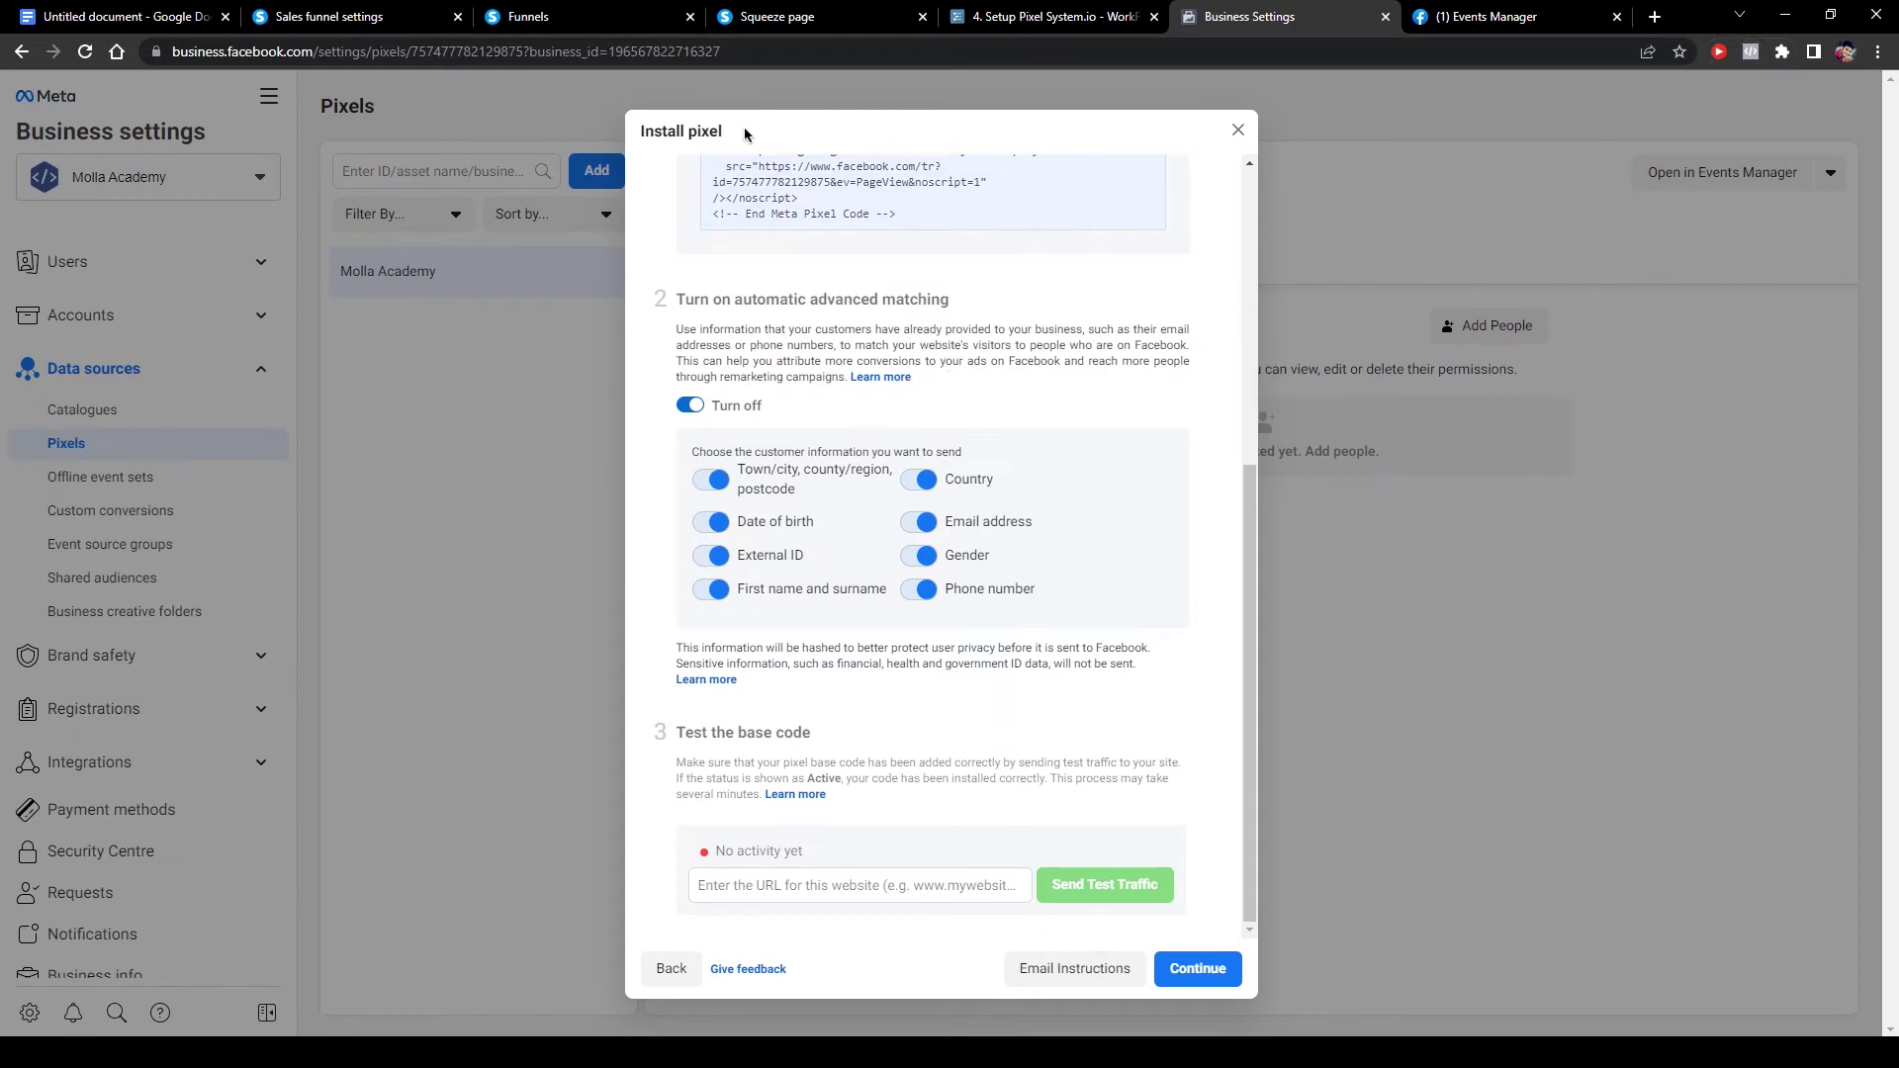
scroll(782, 320, up, 5)
scroll(1025, 664, down, 5)
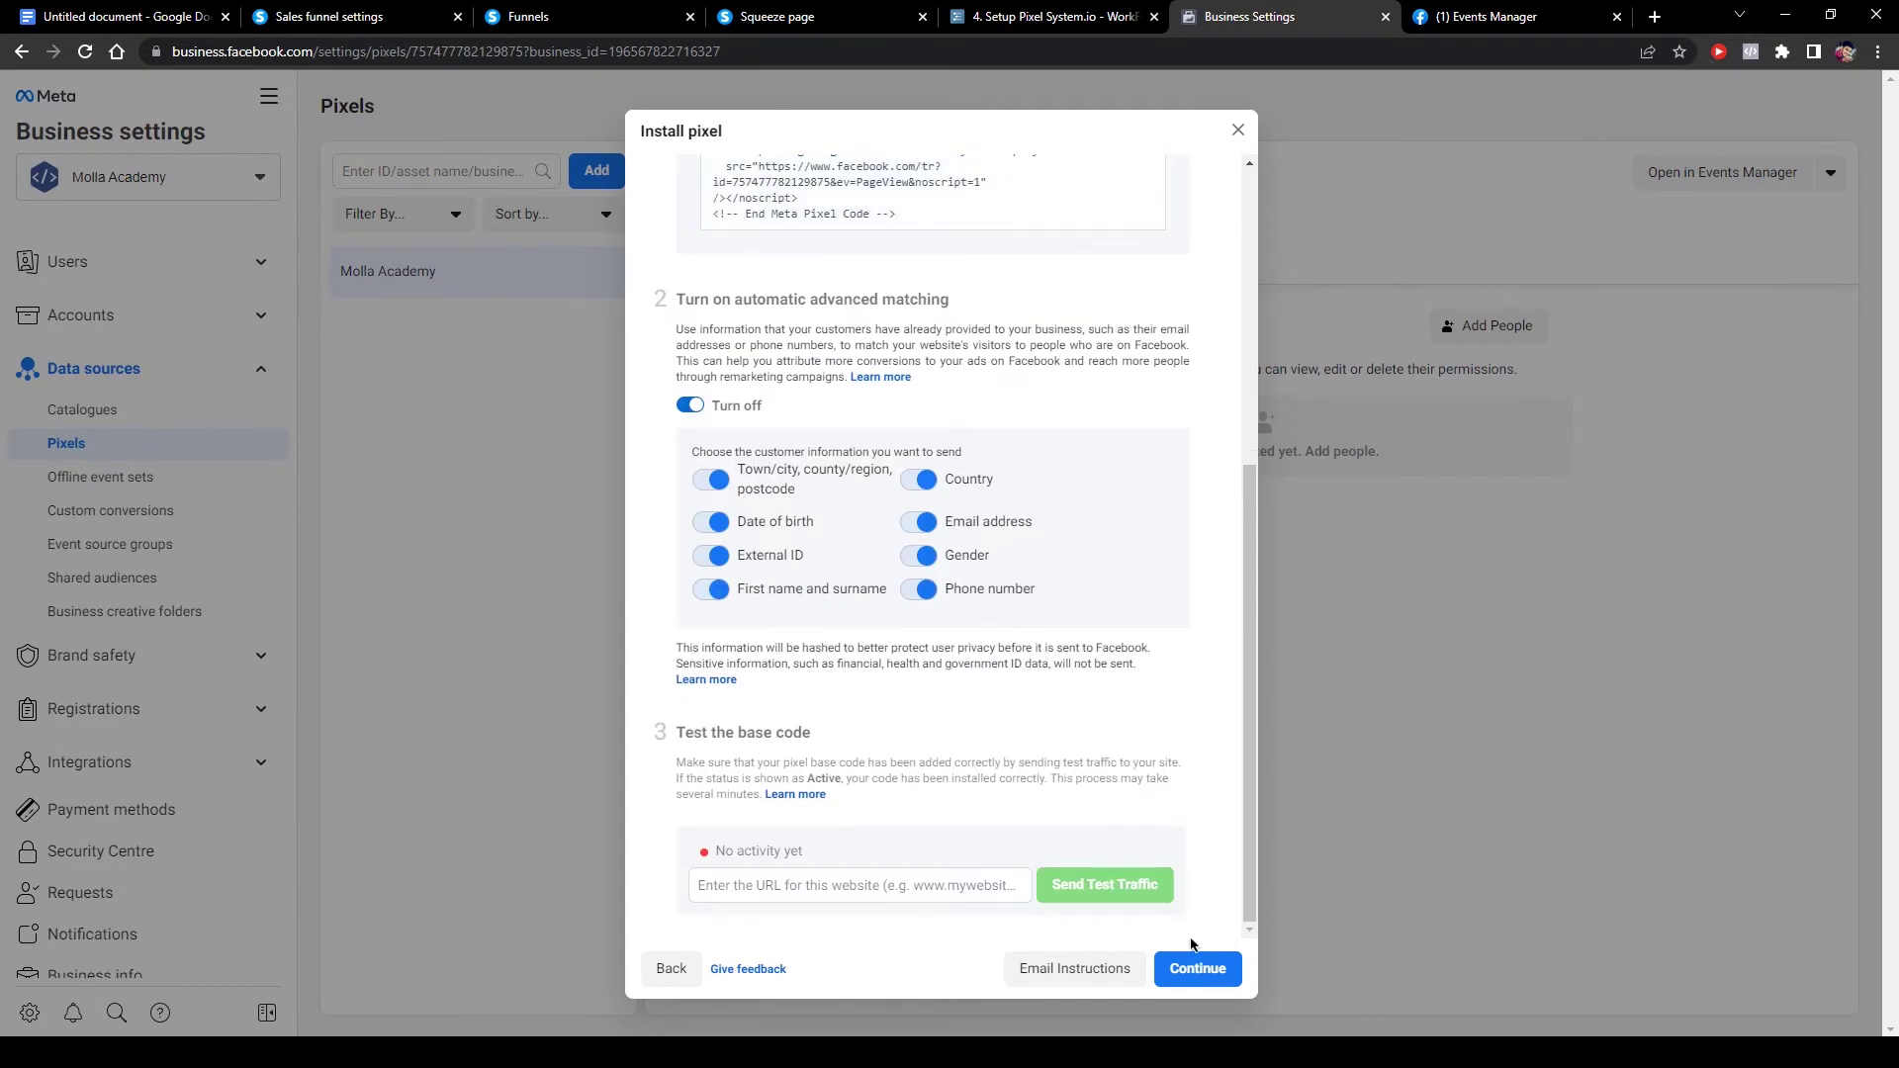
click(1198, 968)
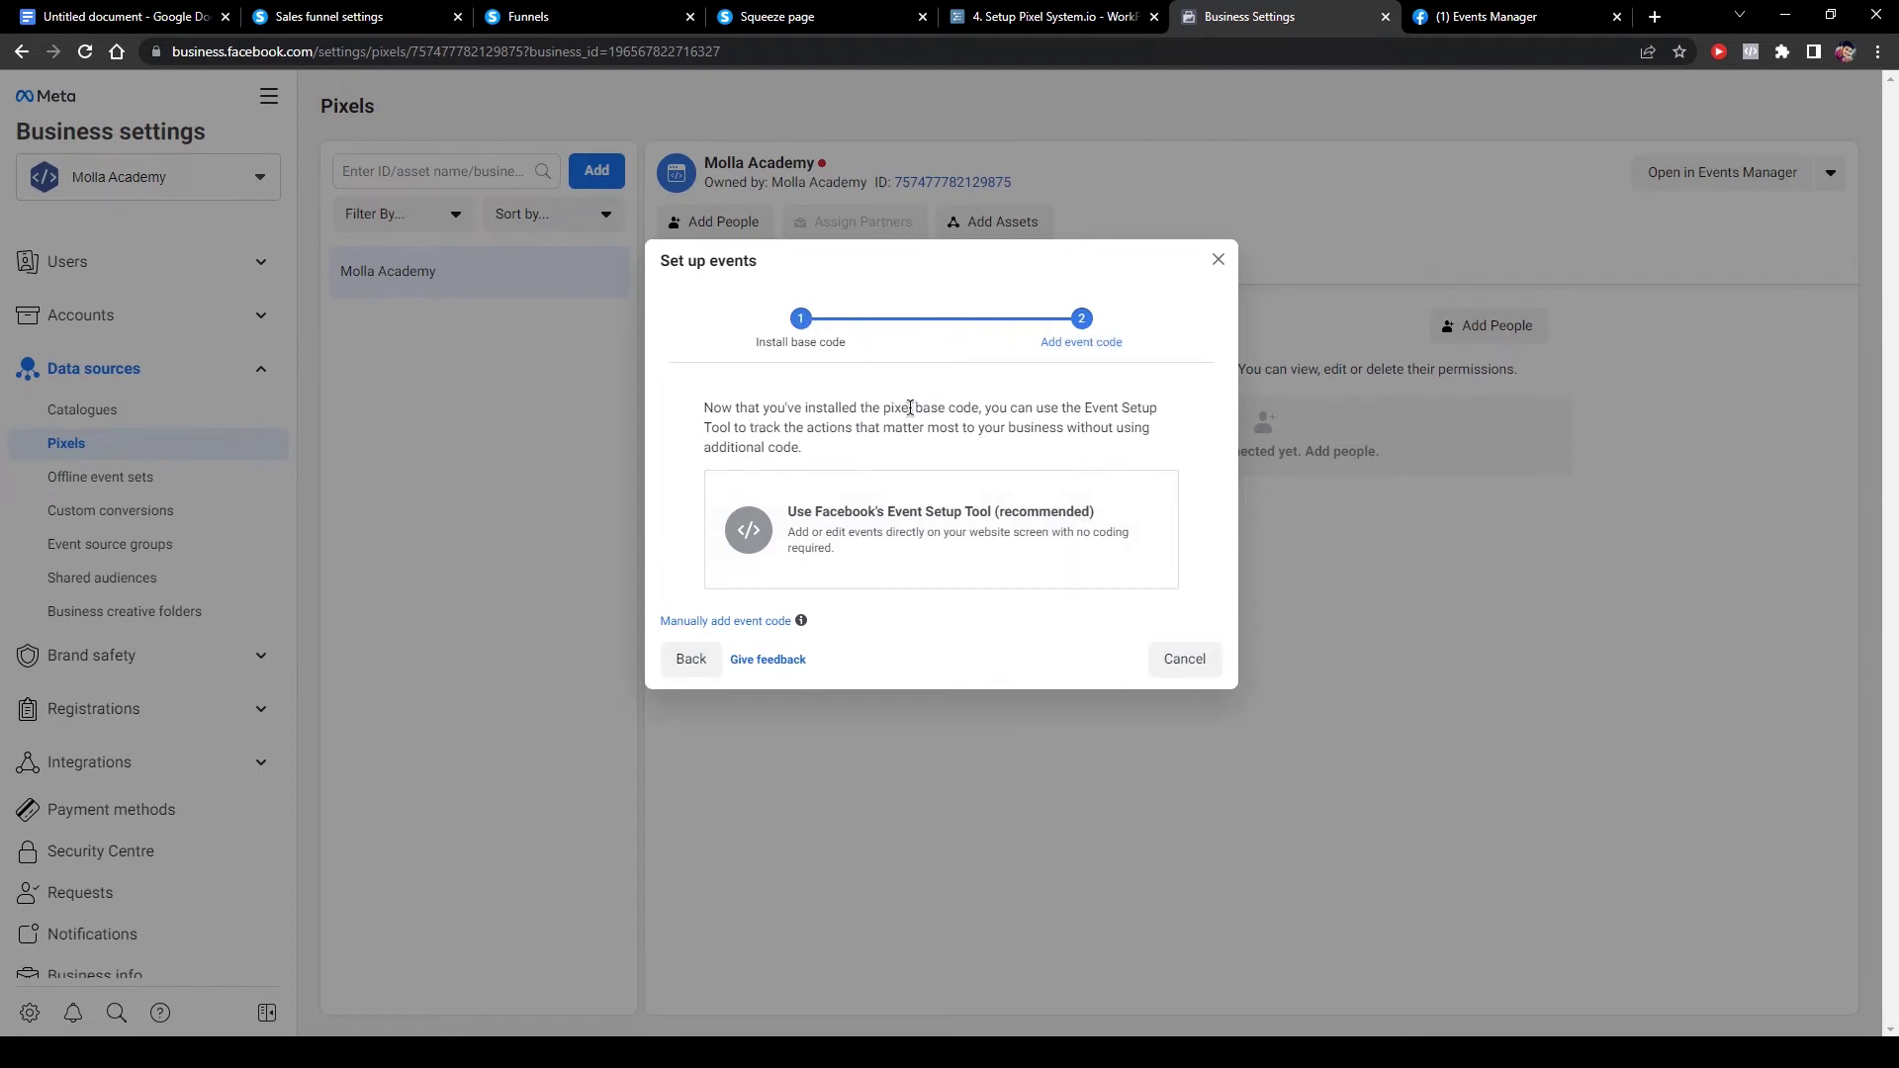
click(1185, 659)
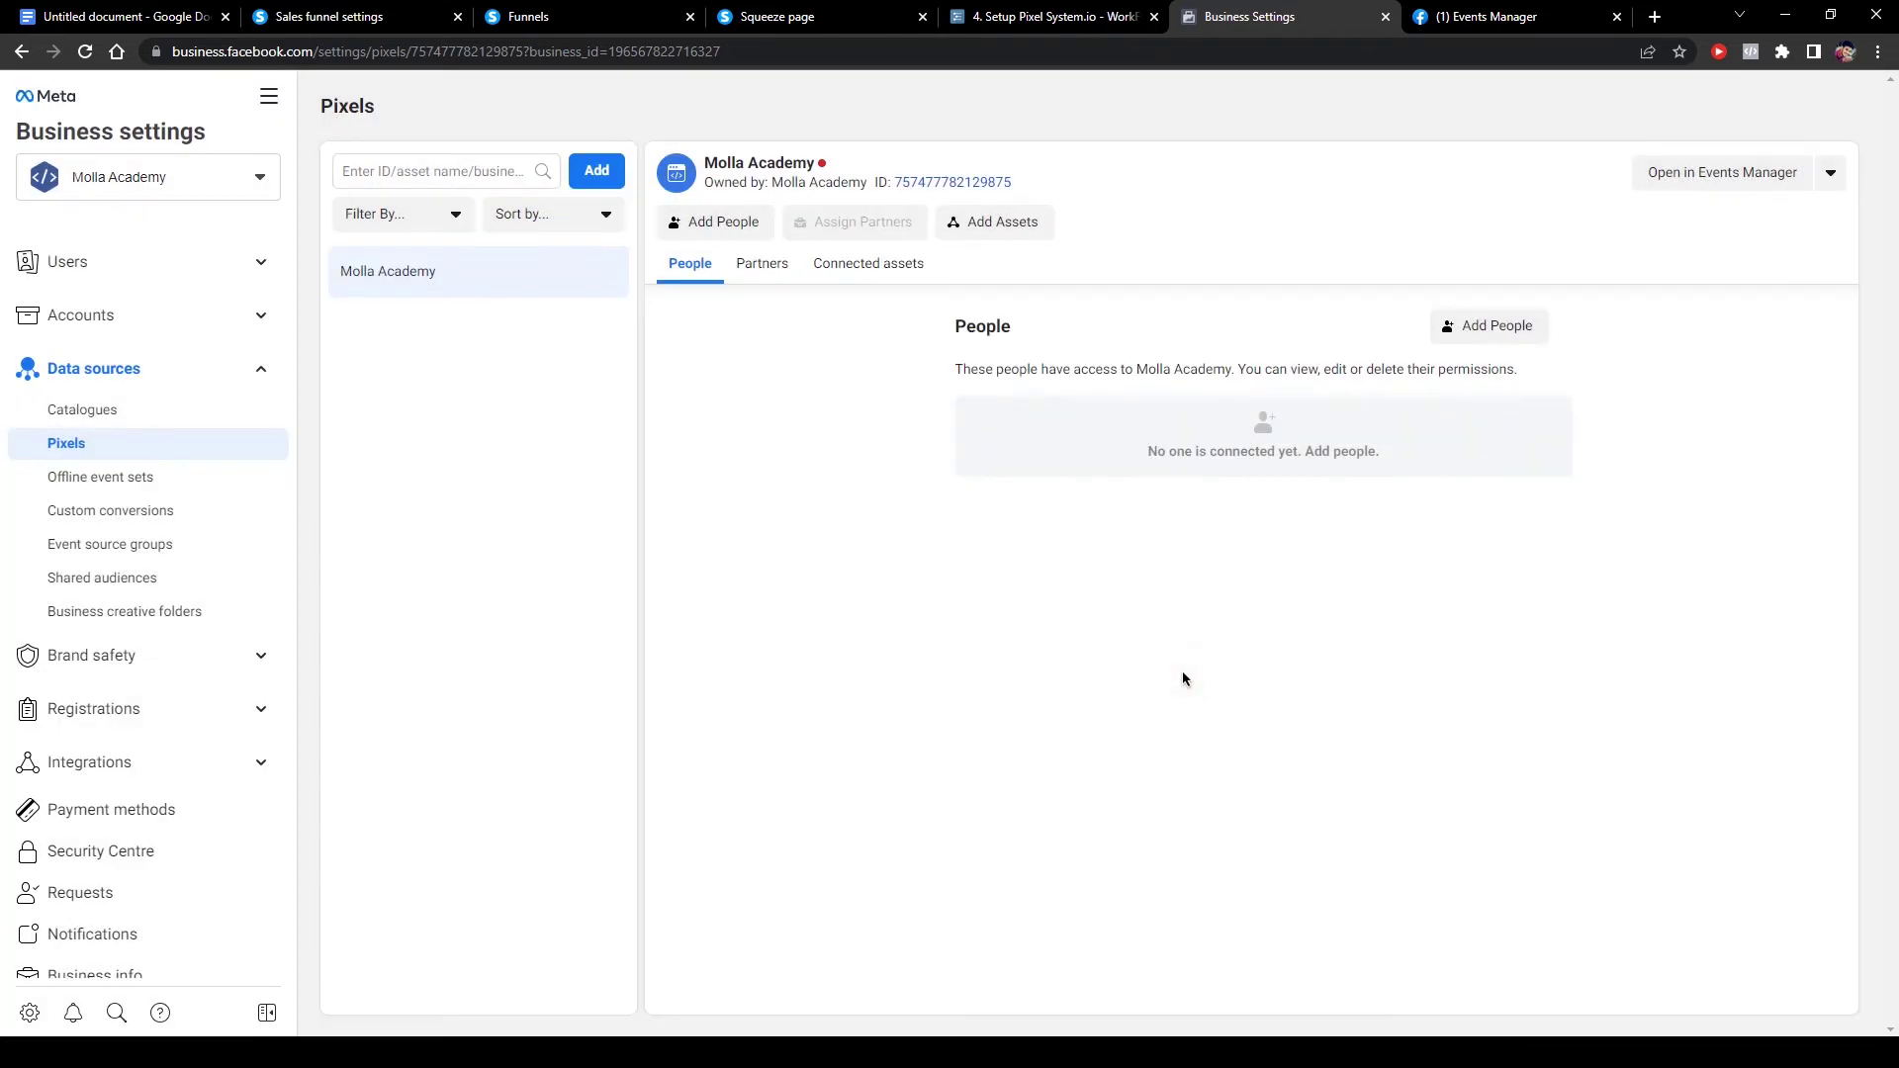
click(85, 52)
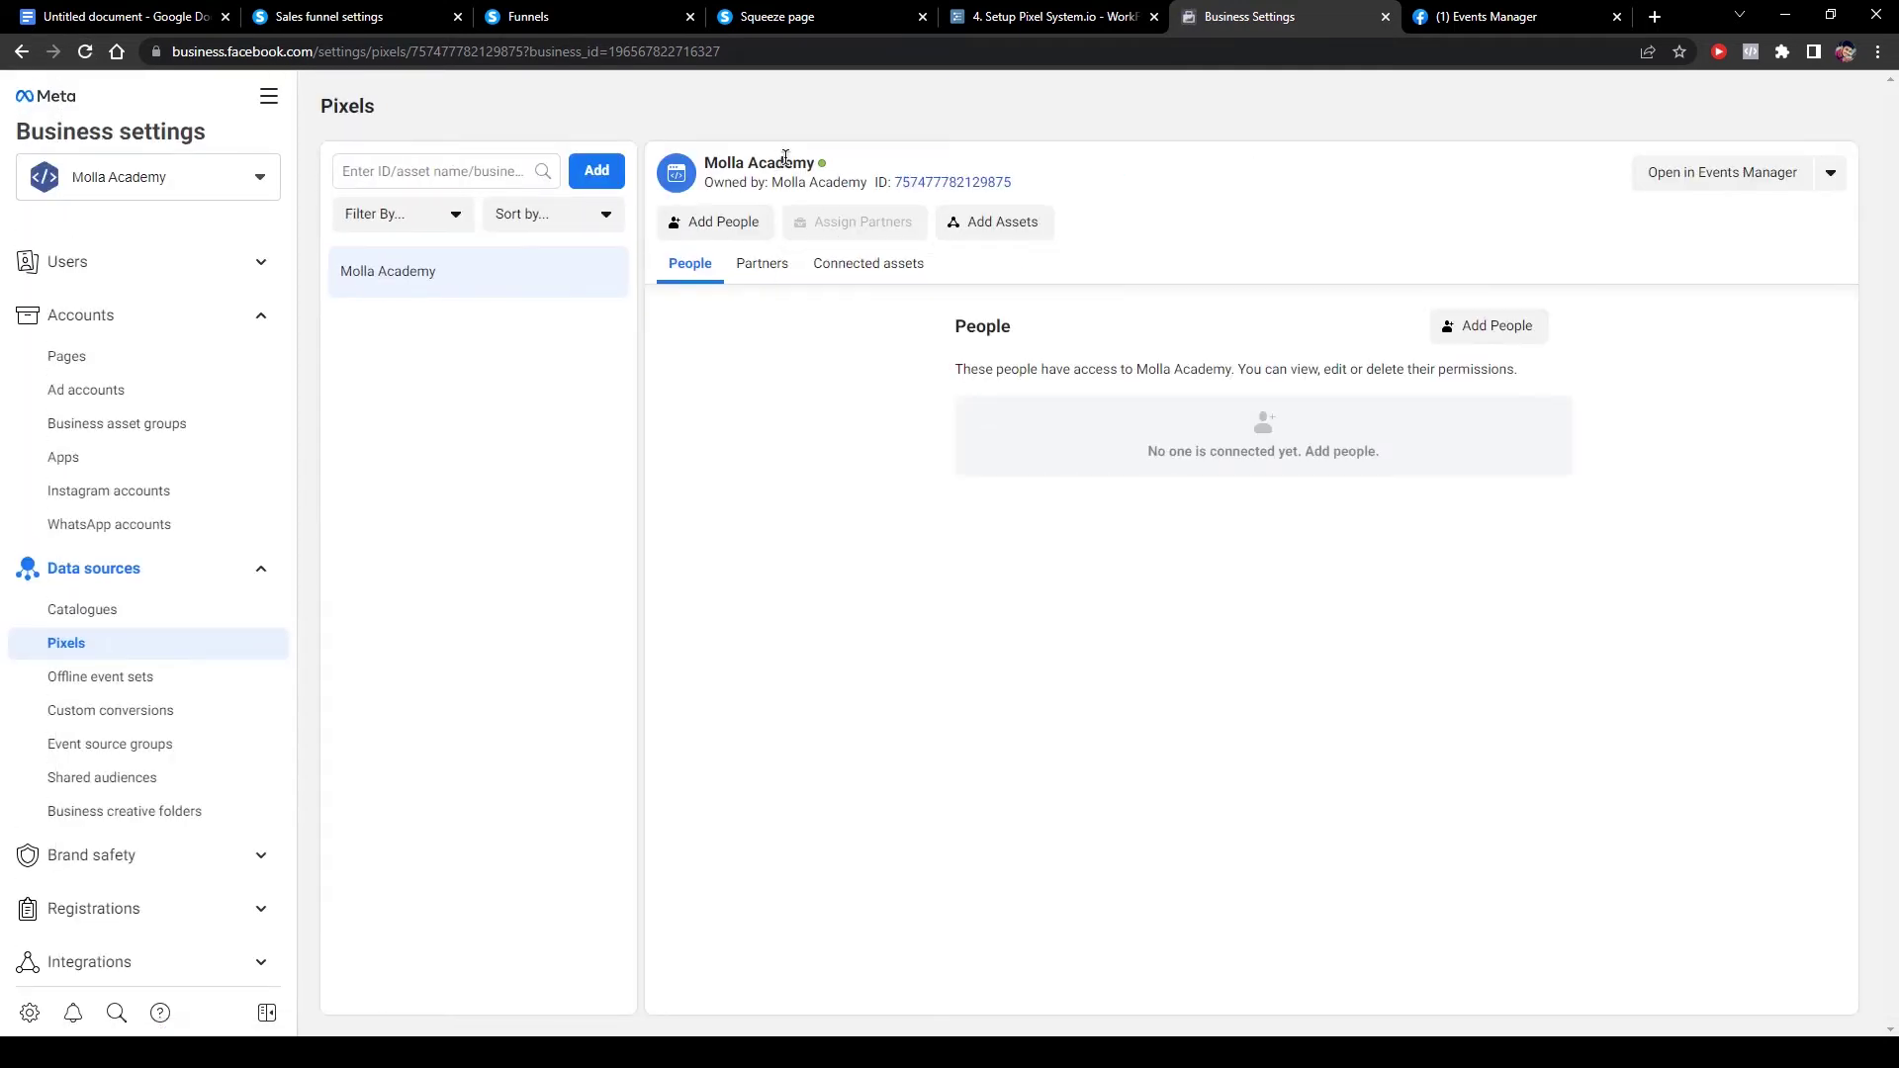
Open the Molla Academy pixel in Events Manager and go to its event testing page.
mouse_move(825, 166)
click(1678, 176)
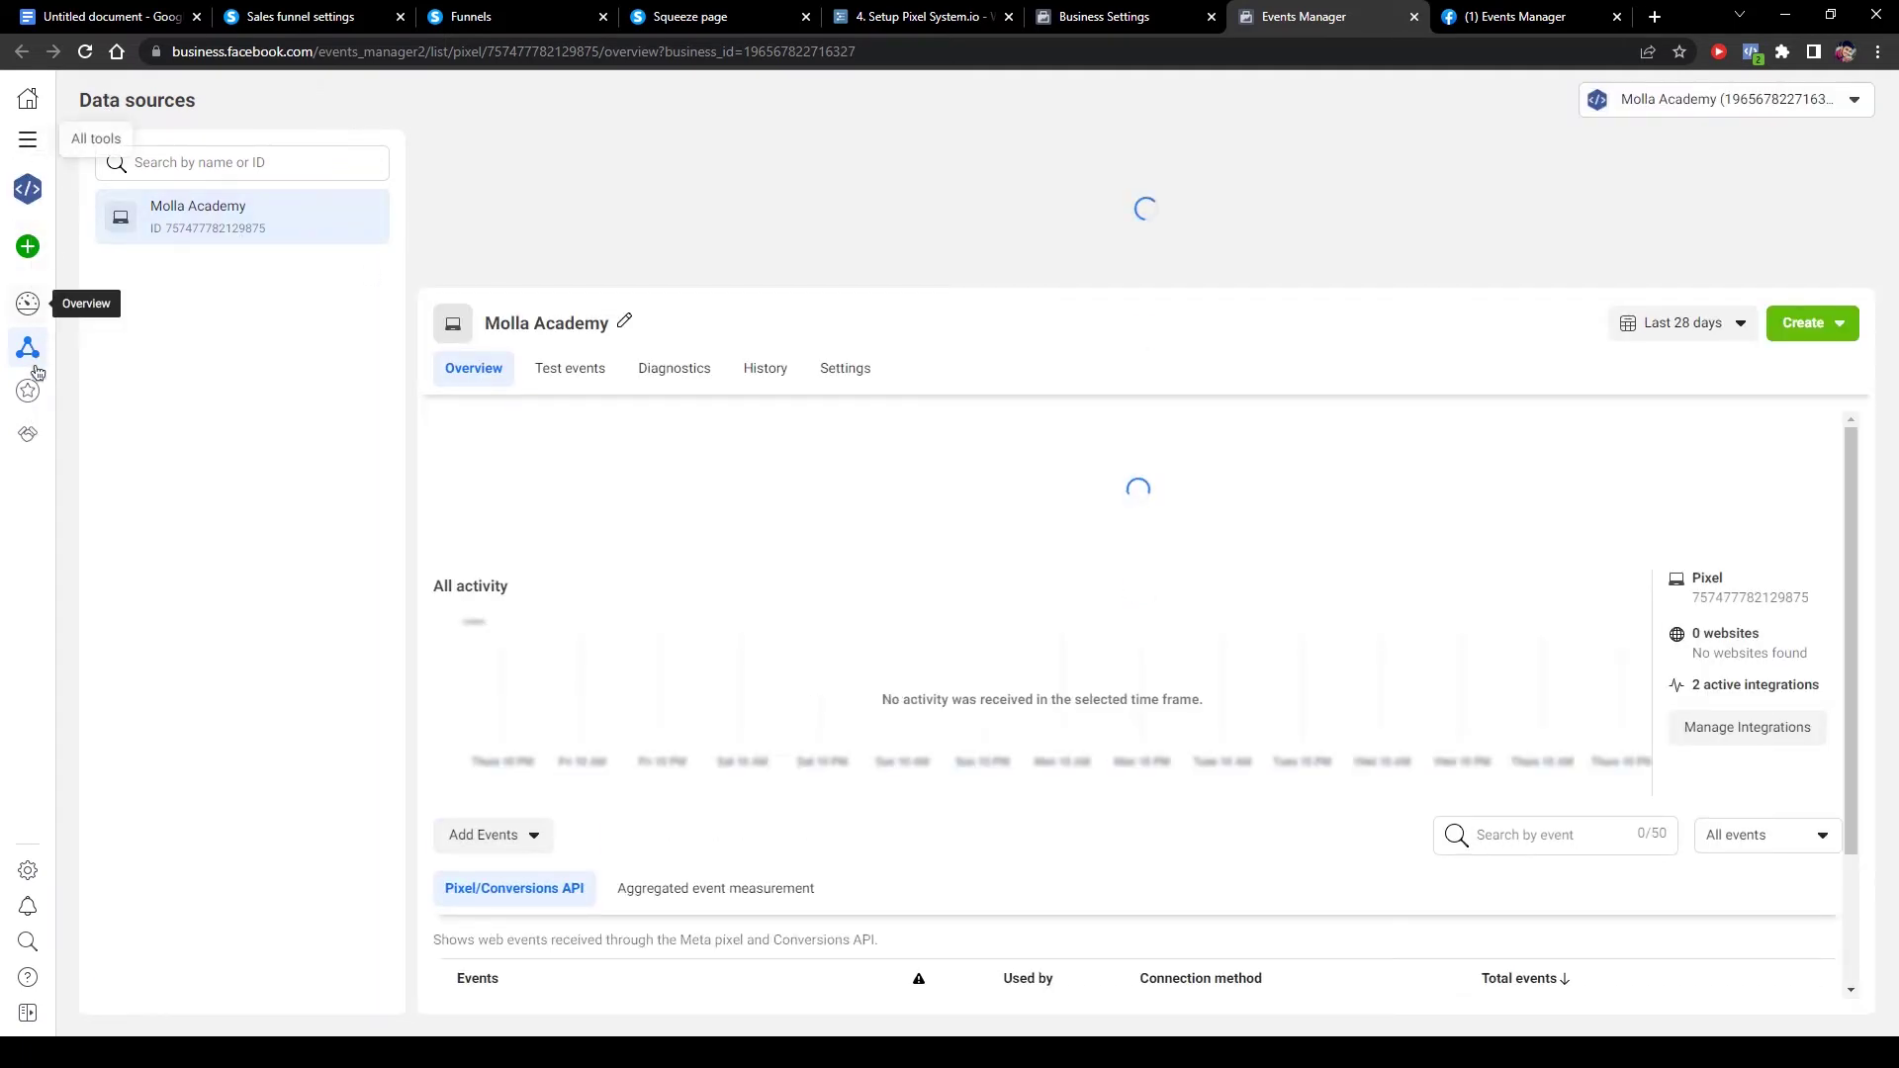
scroll(594, 297, down, 2)
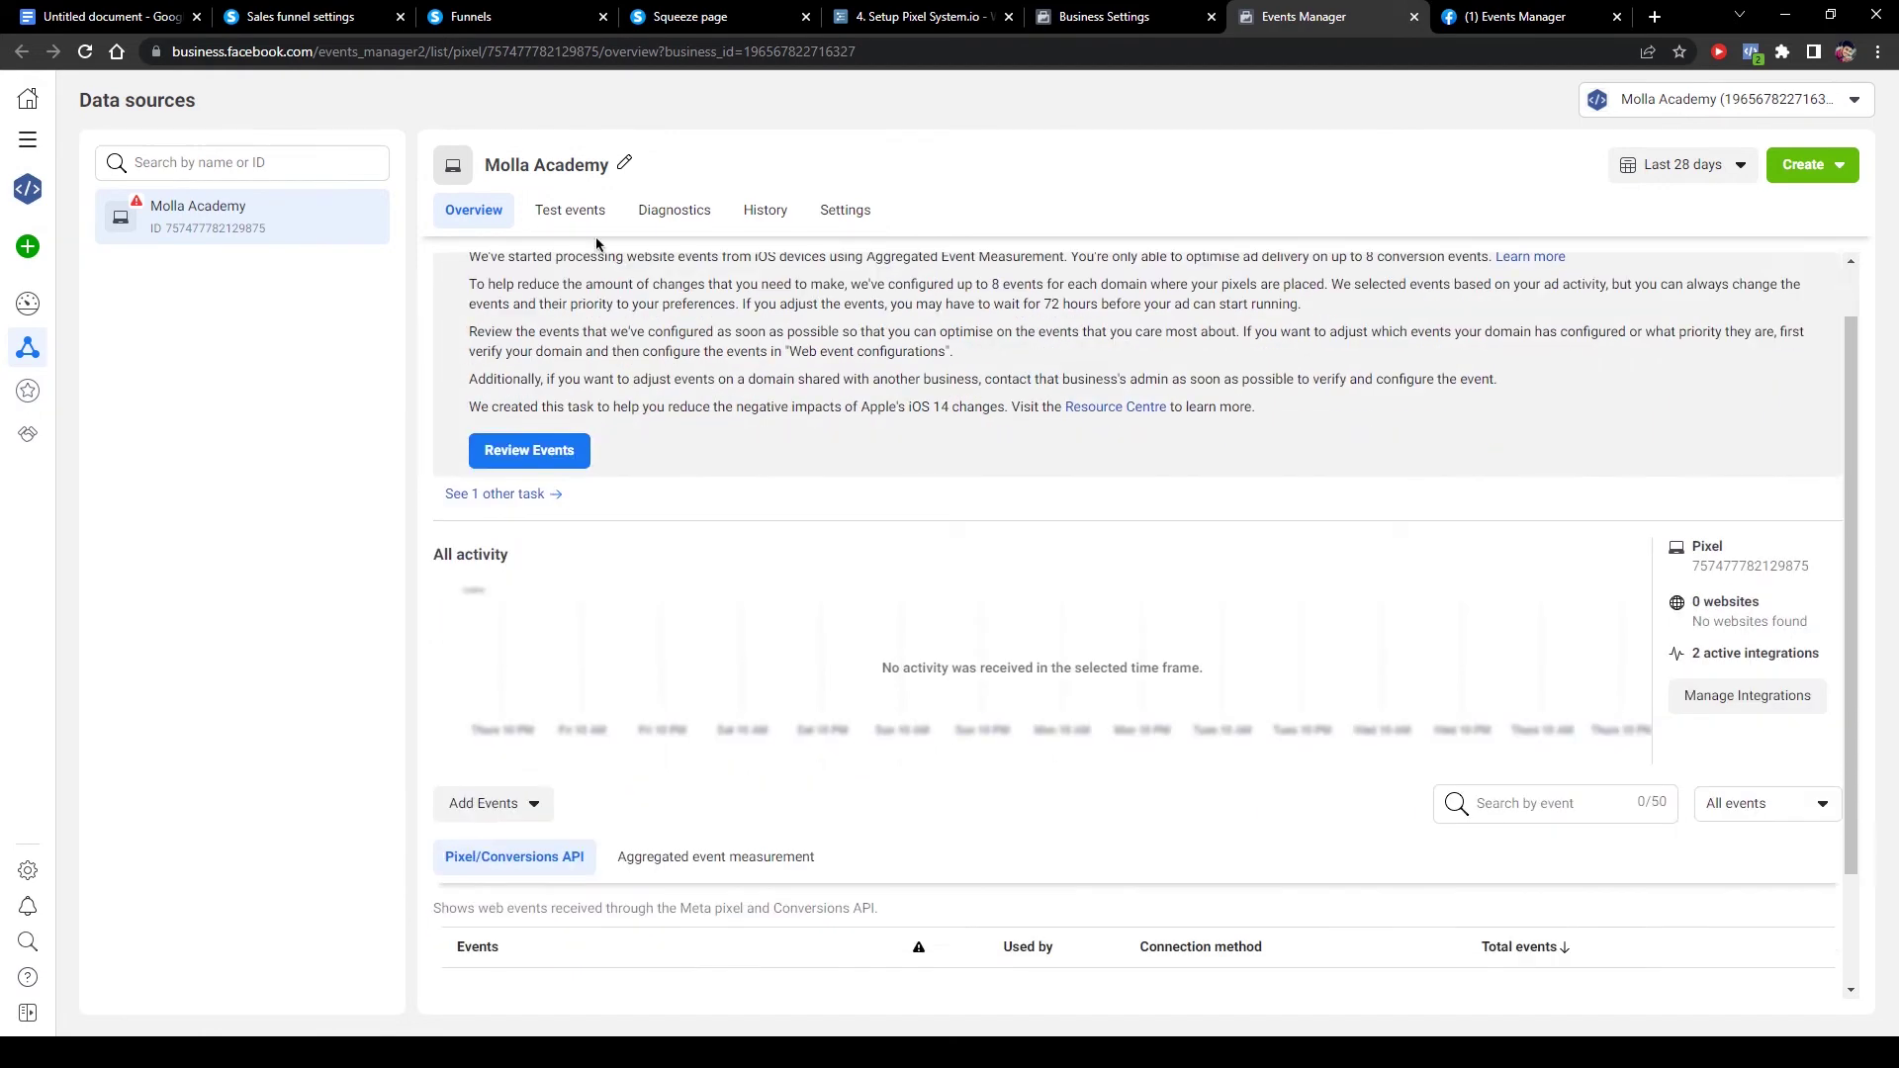
click(582, 211)
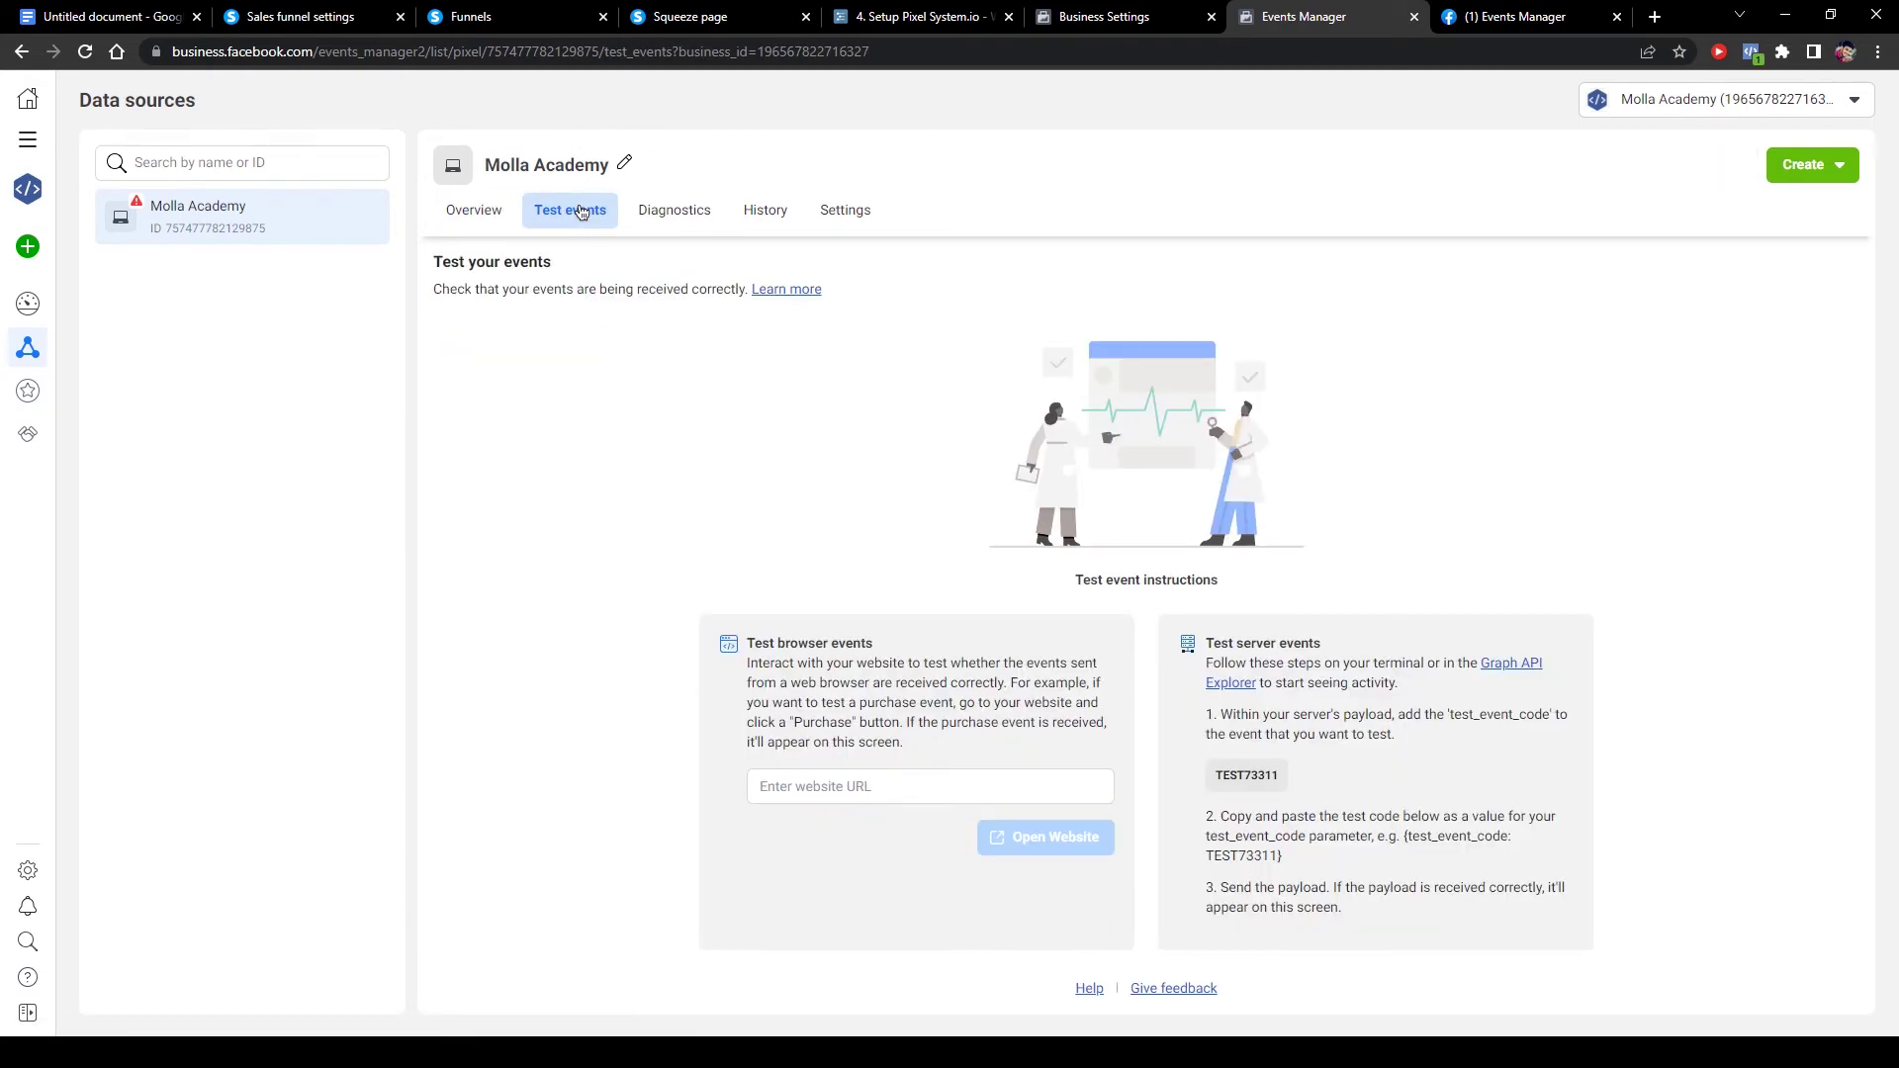
Copy the full URL of the live squeeze page and return to the browser event test in Events Manager.
click(803, 789)
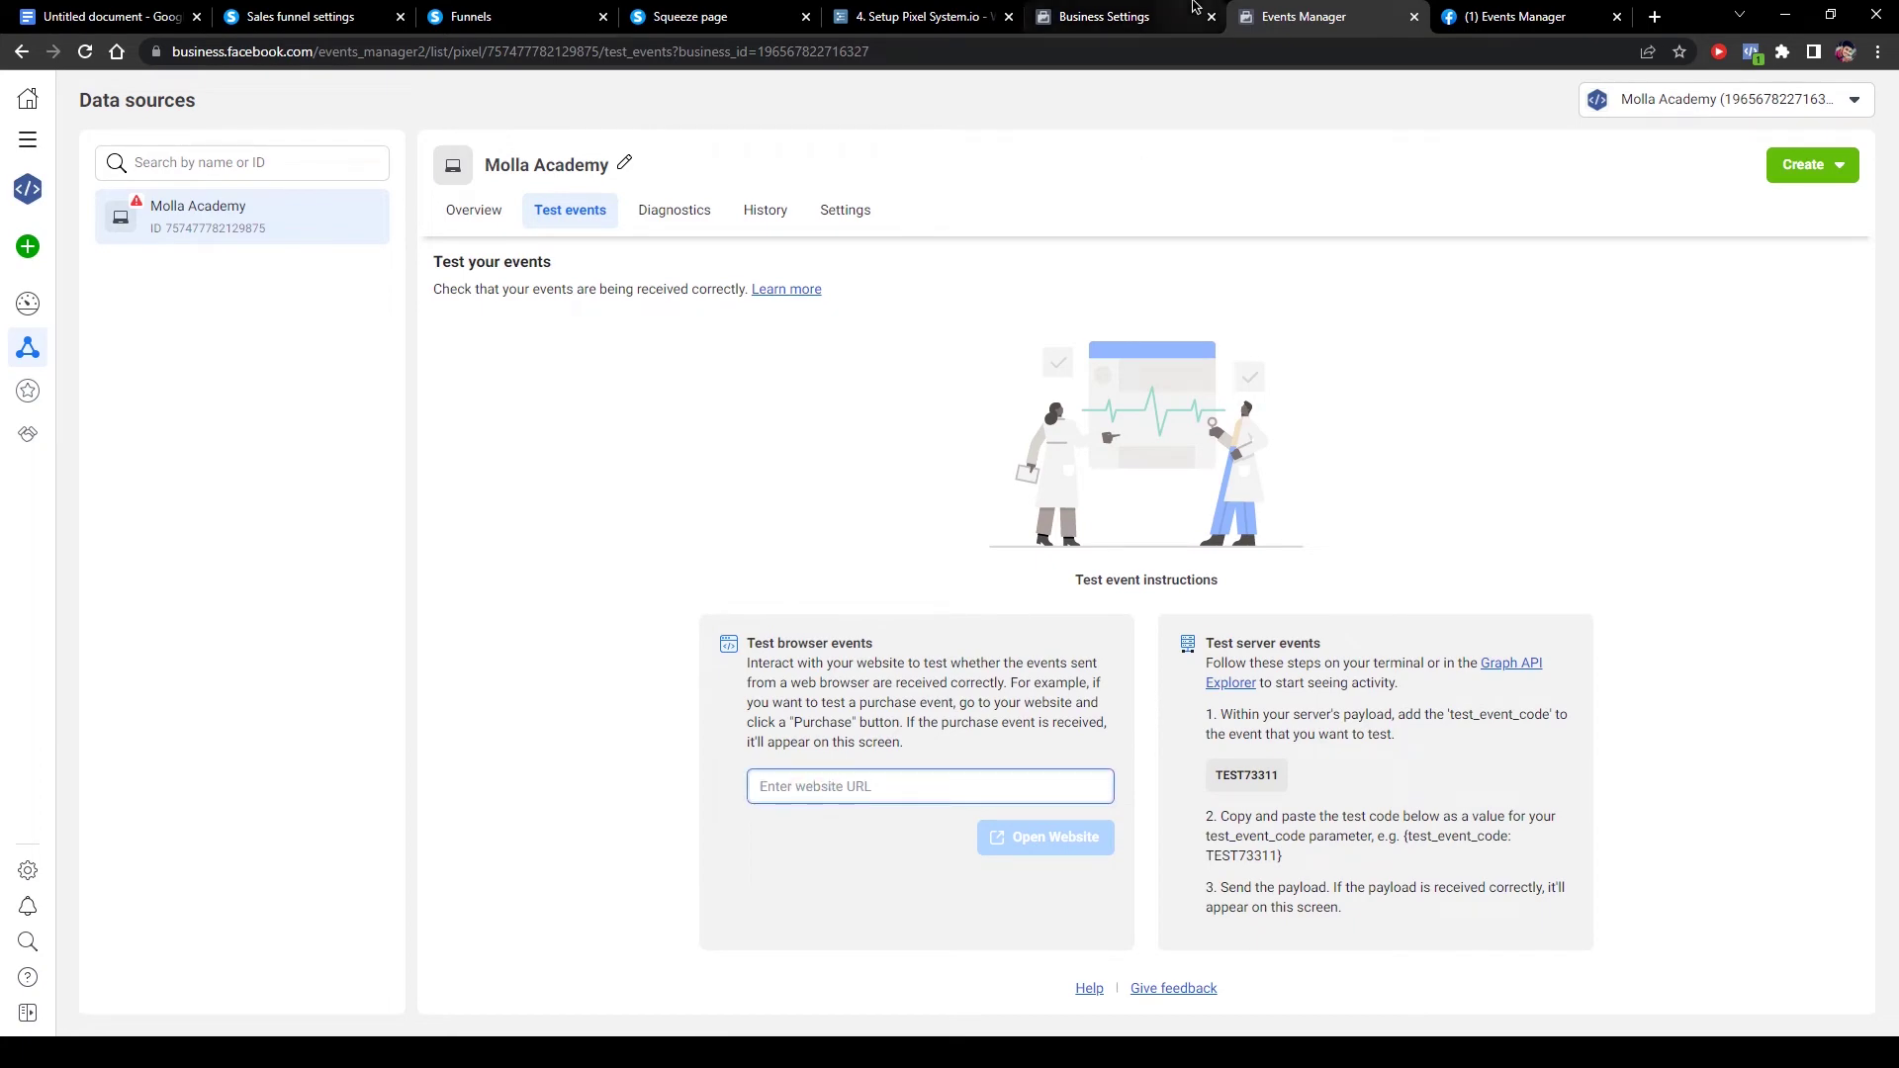
click(754, 8)
click(503, 52)
right_click(255, 59)
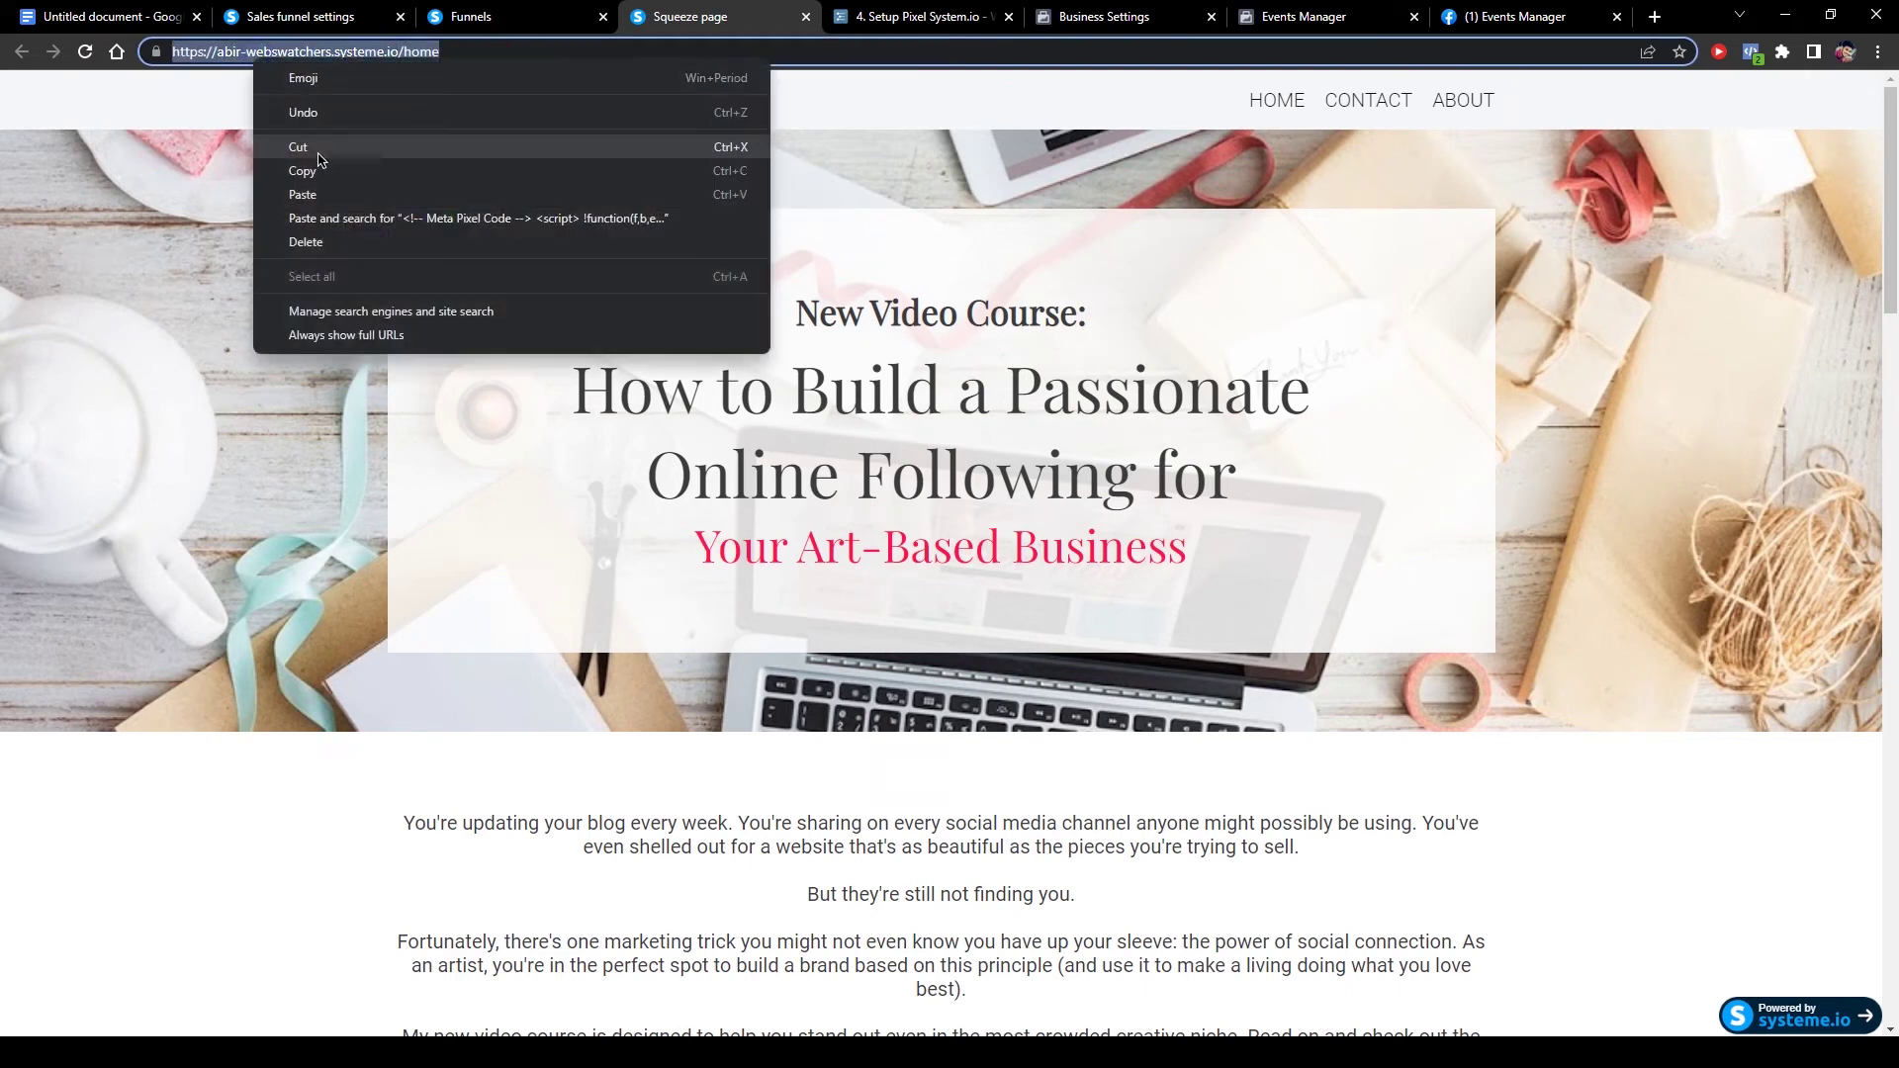
click(316, 163)
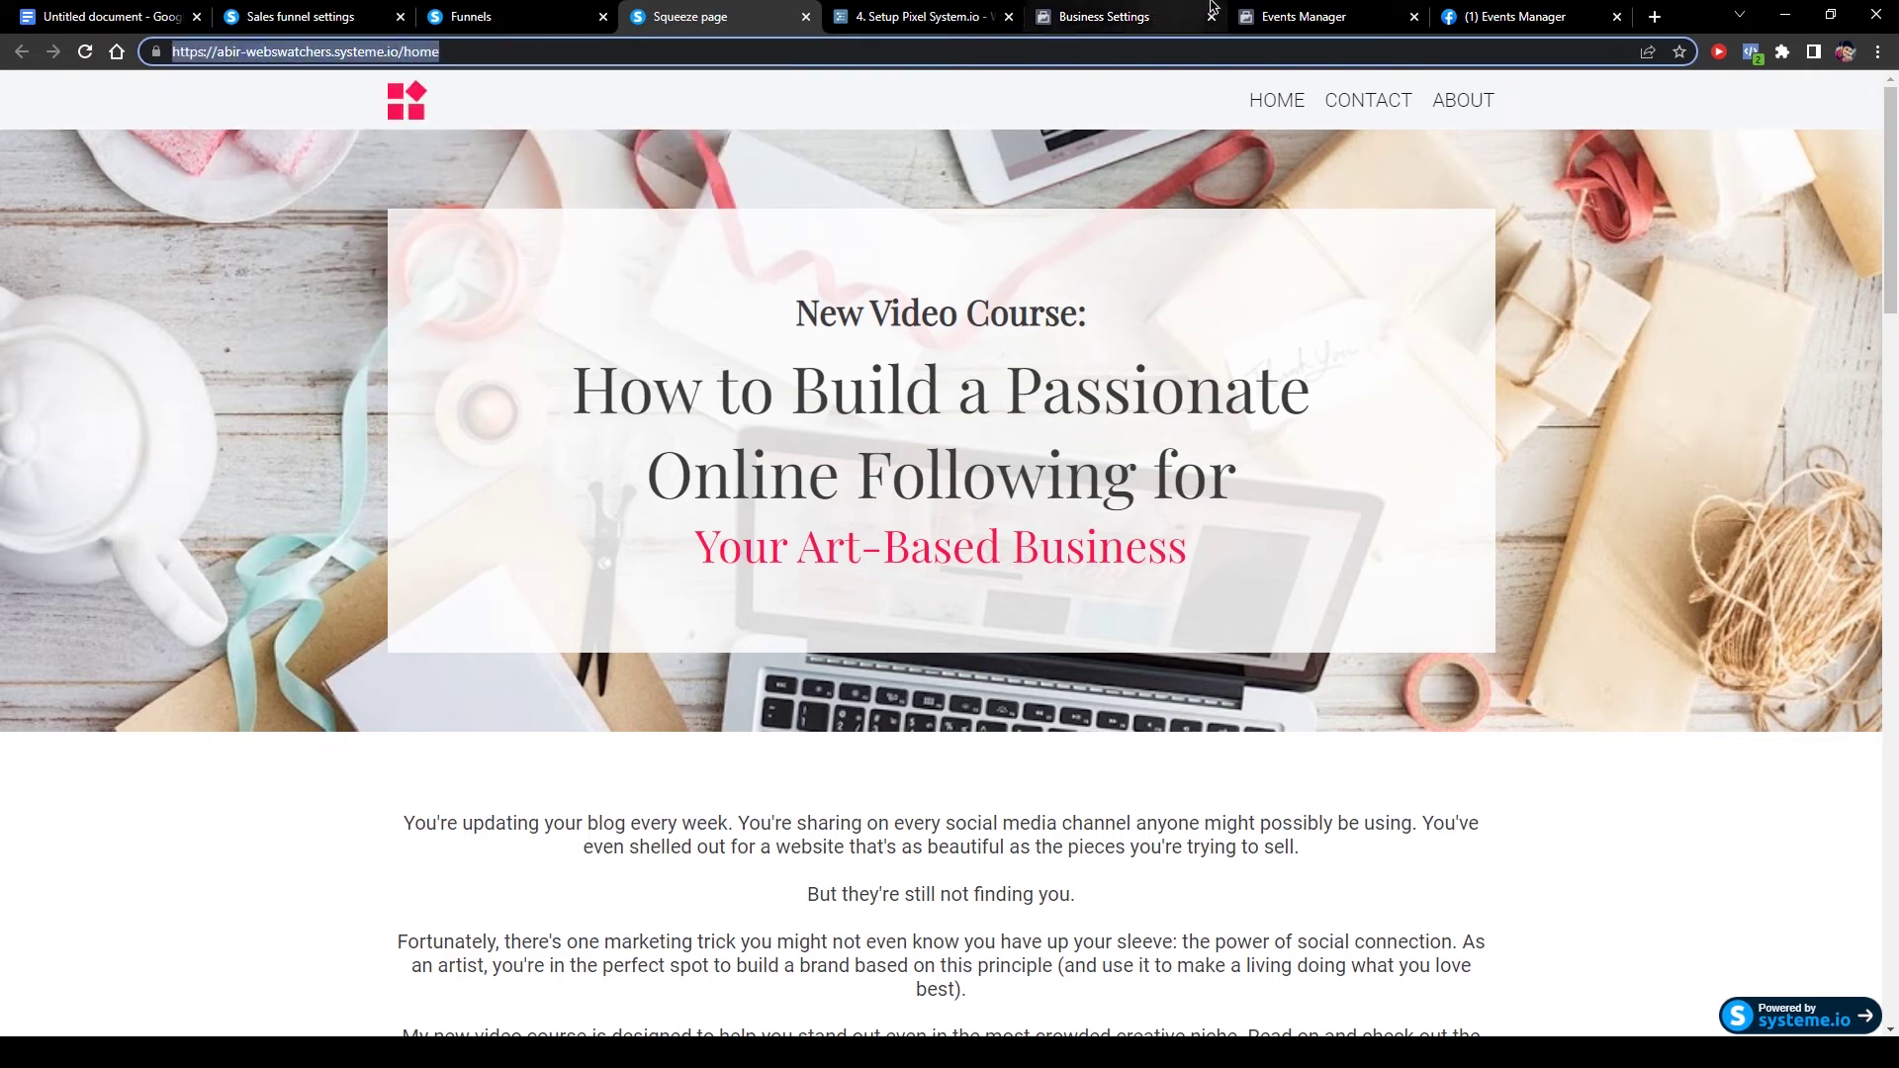
click(1320, 15)
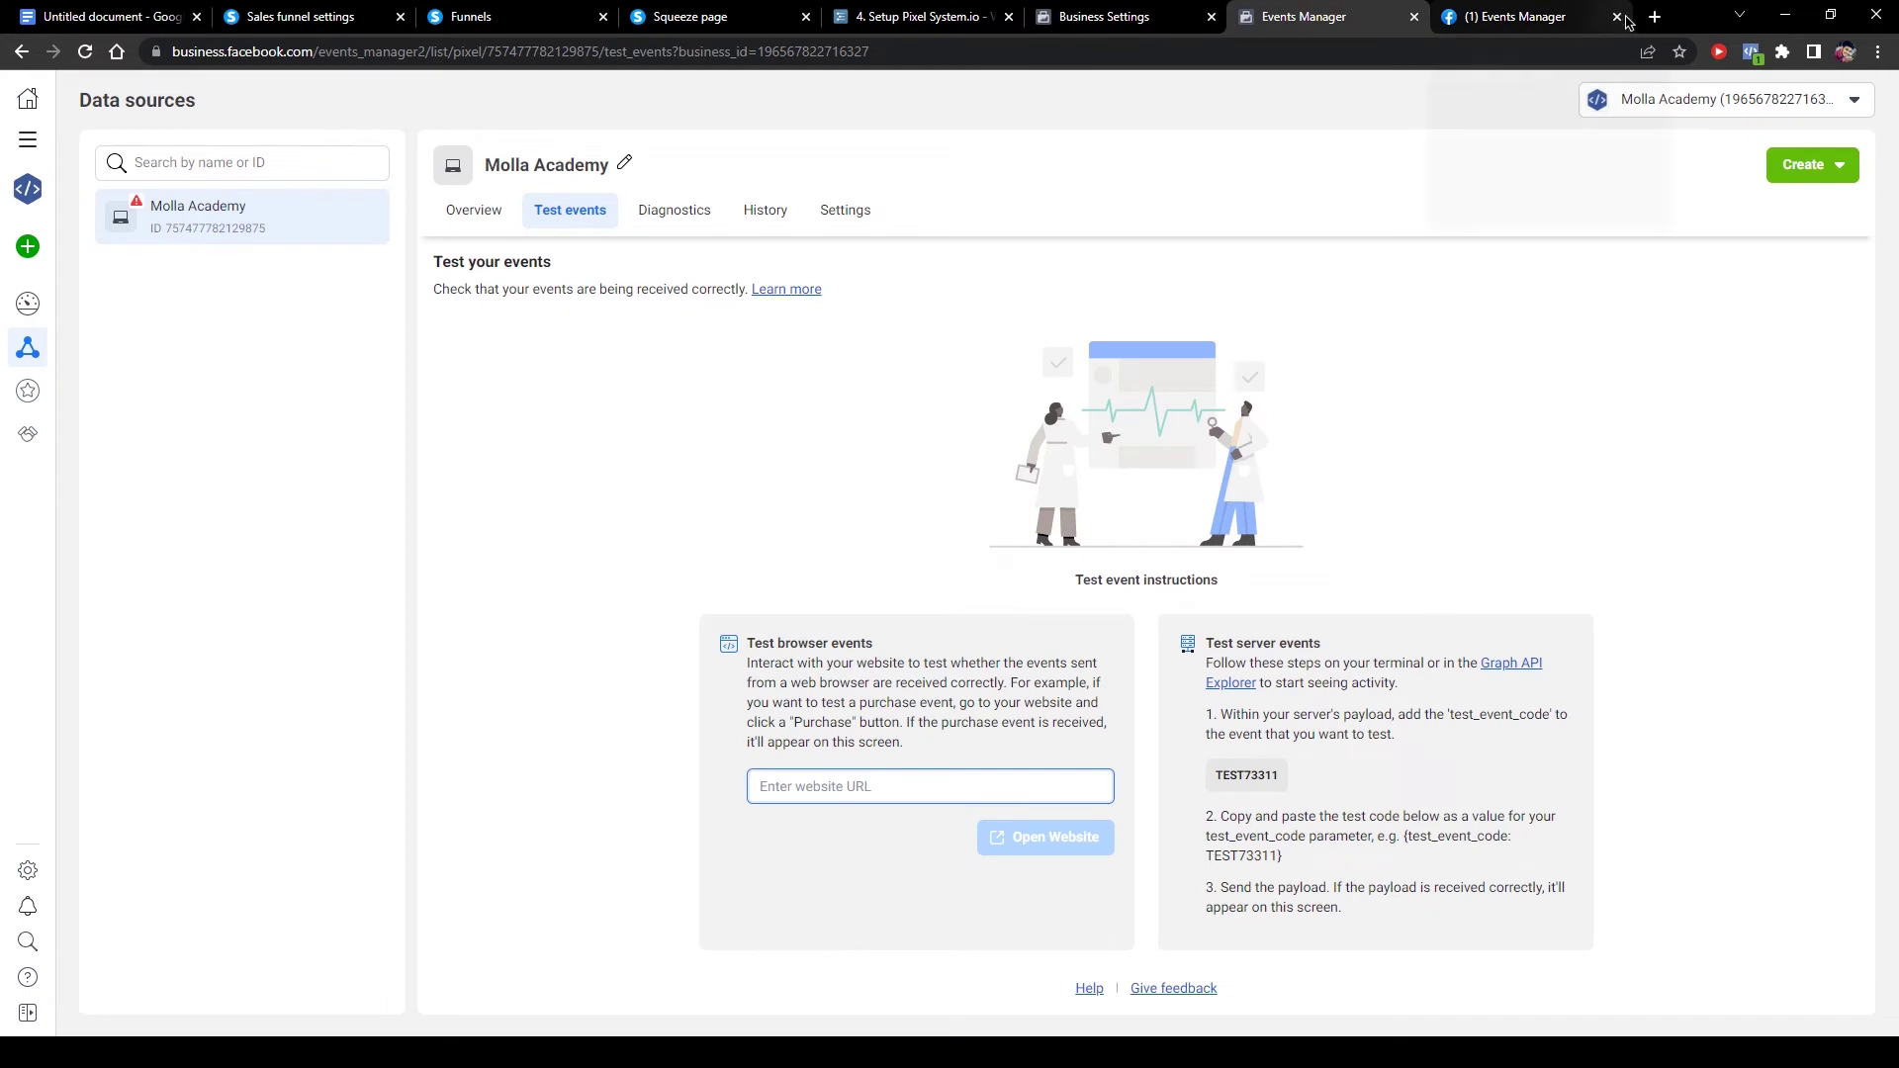
Close the spare Events Manager tab, paste the copied URL as the test website and open that website.
click(1618, 17)
right_click(796, 788)
click(845, 623)
click(1038, 856)
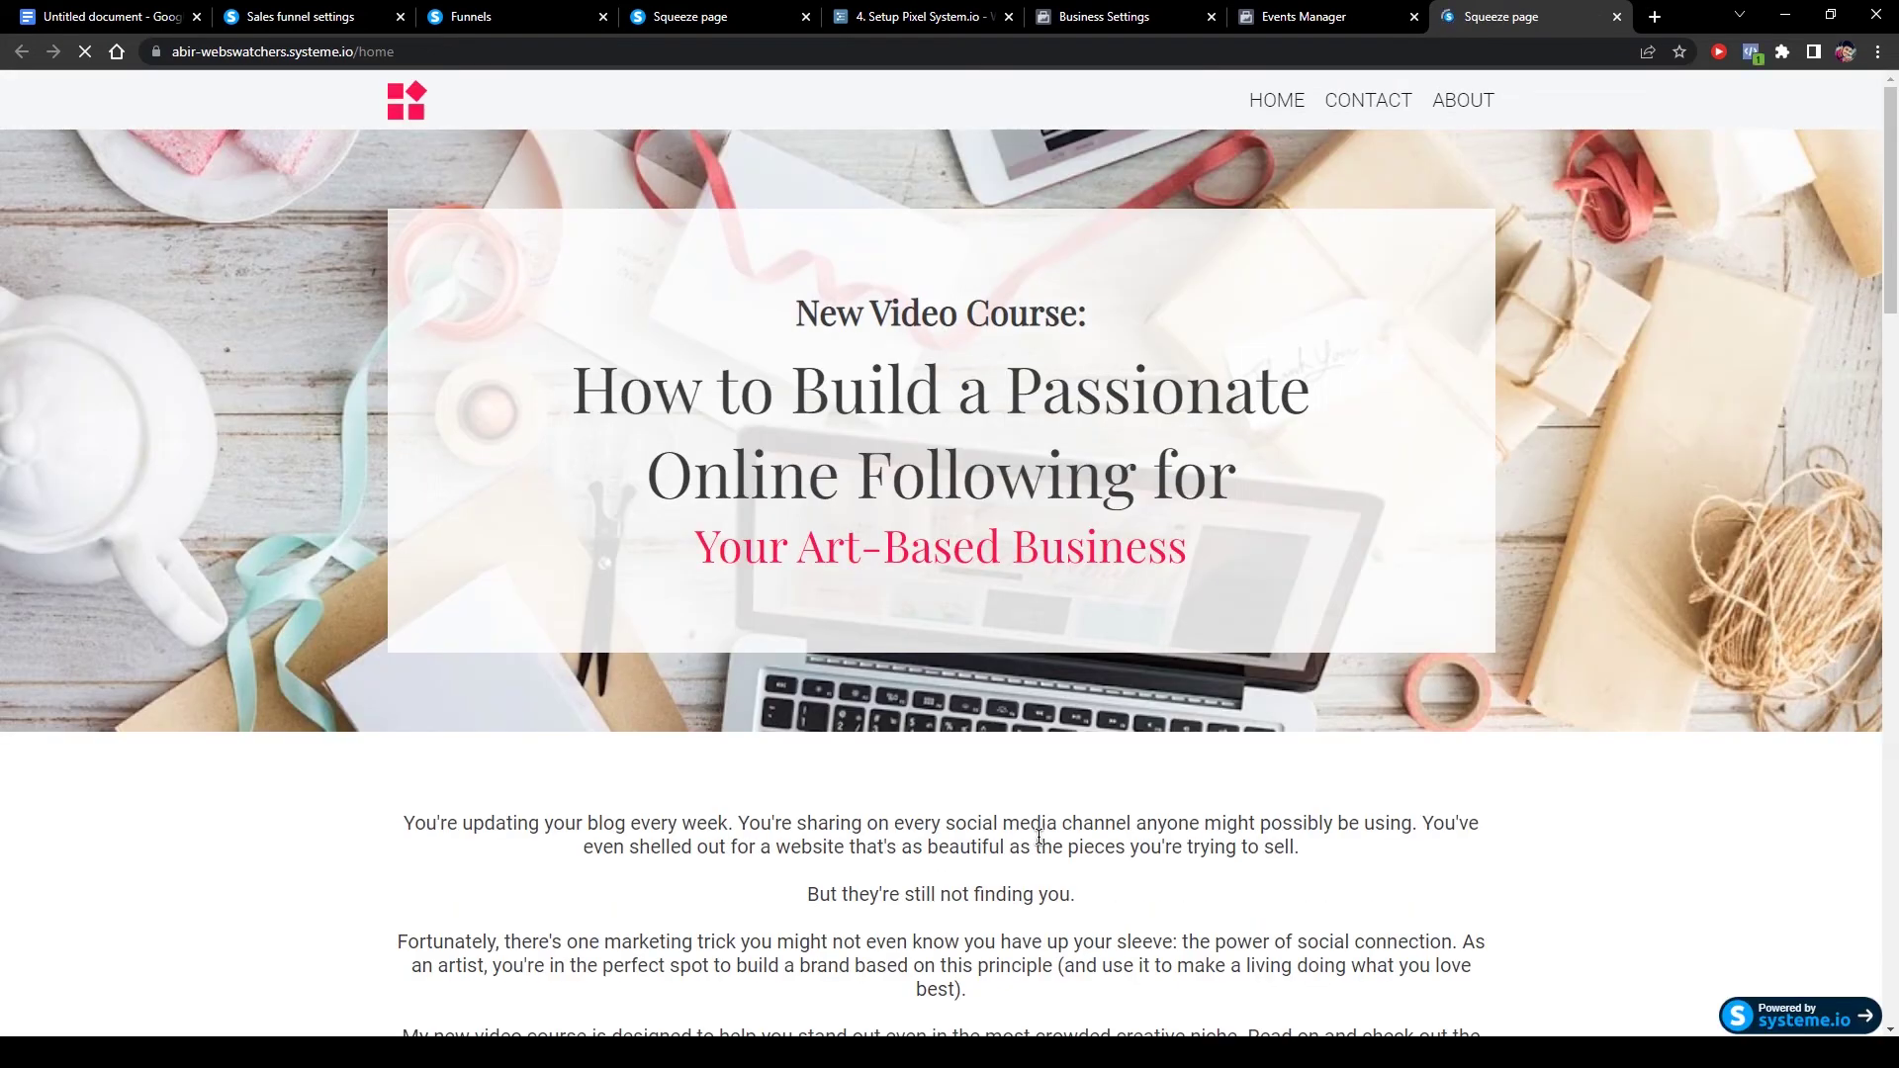
Reload the squeeze page opened by the test and browse through its content to generate pixel activity.
scroll(1463, 395, down, 10)
scroll(488, 372, up, 10)
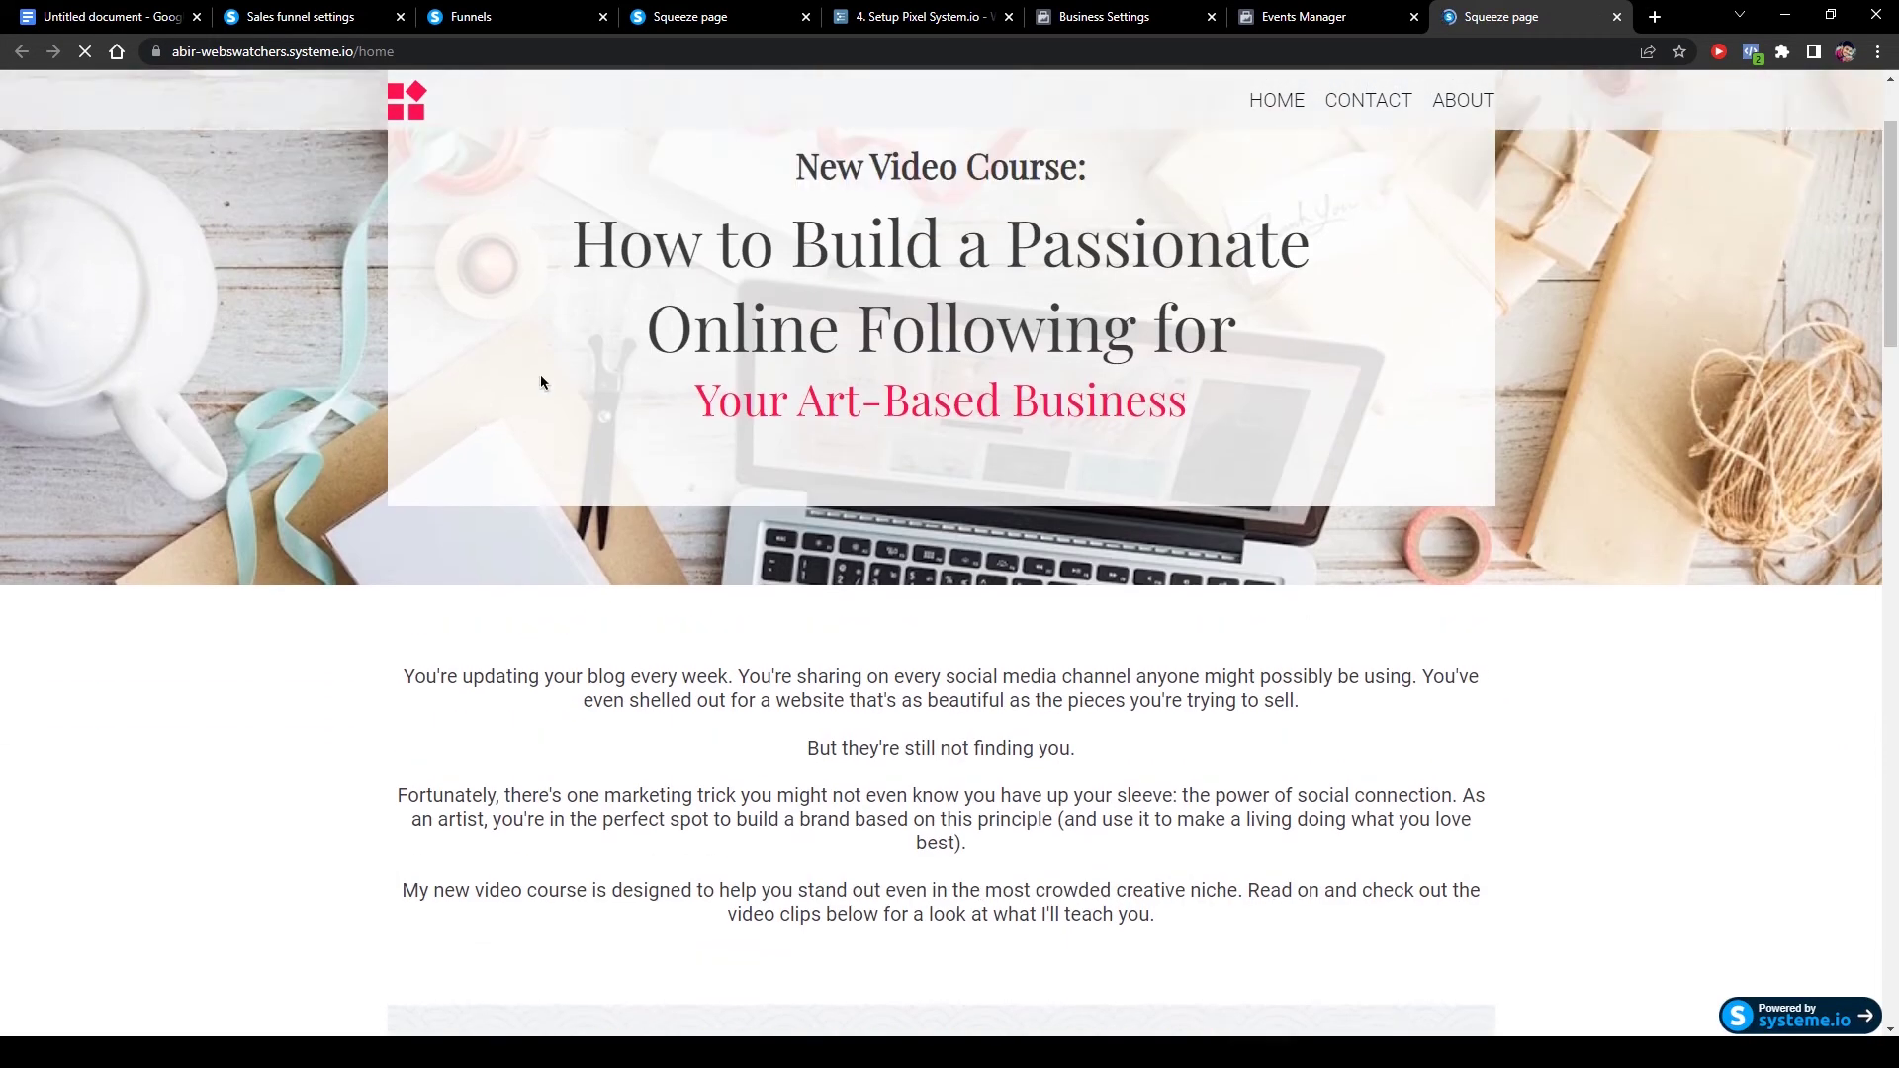
click(87, 56)
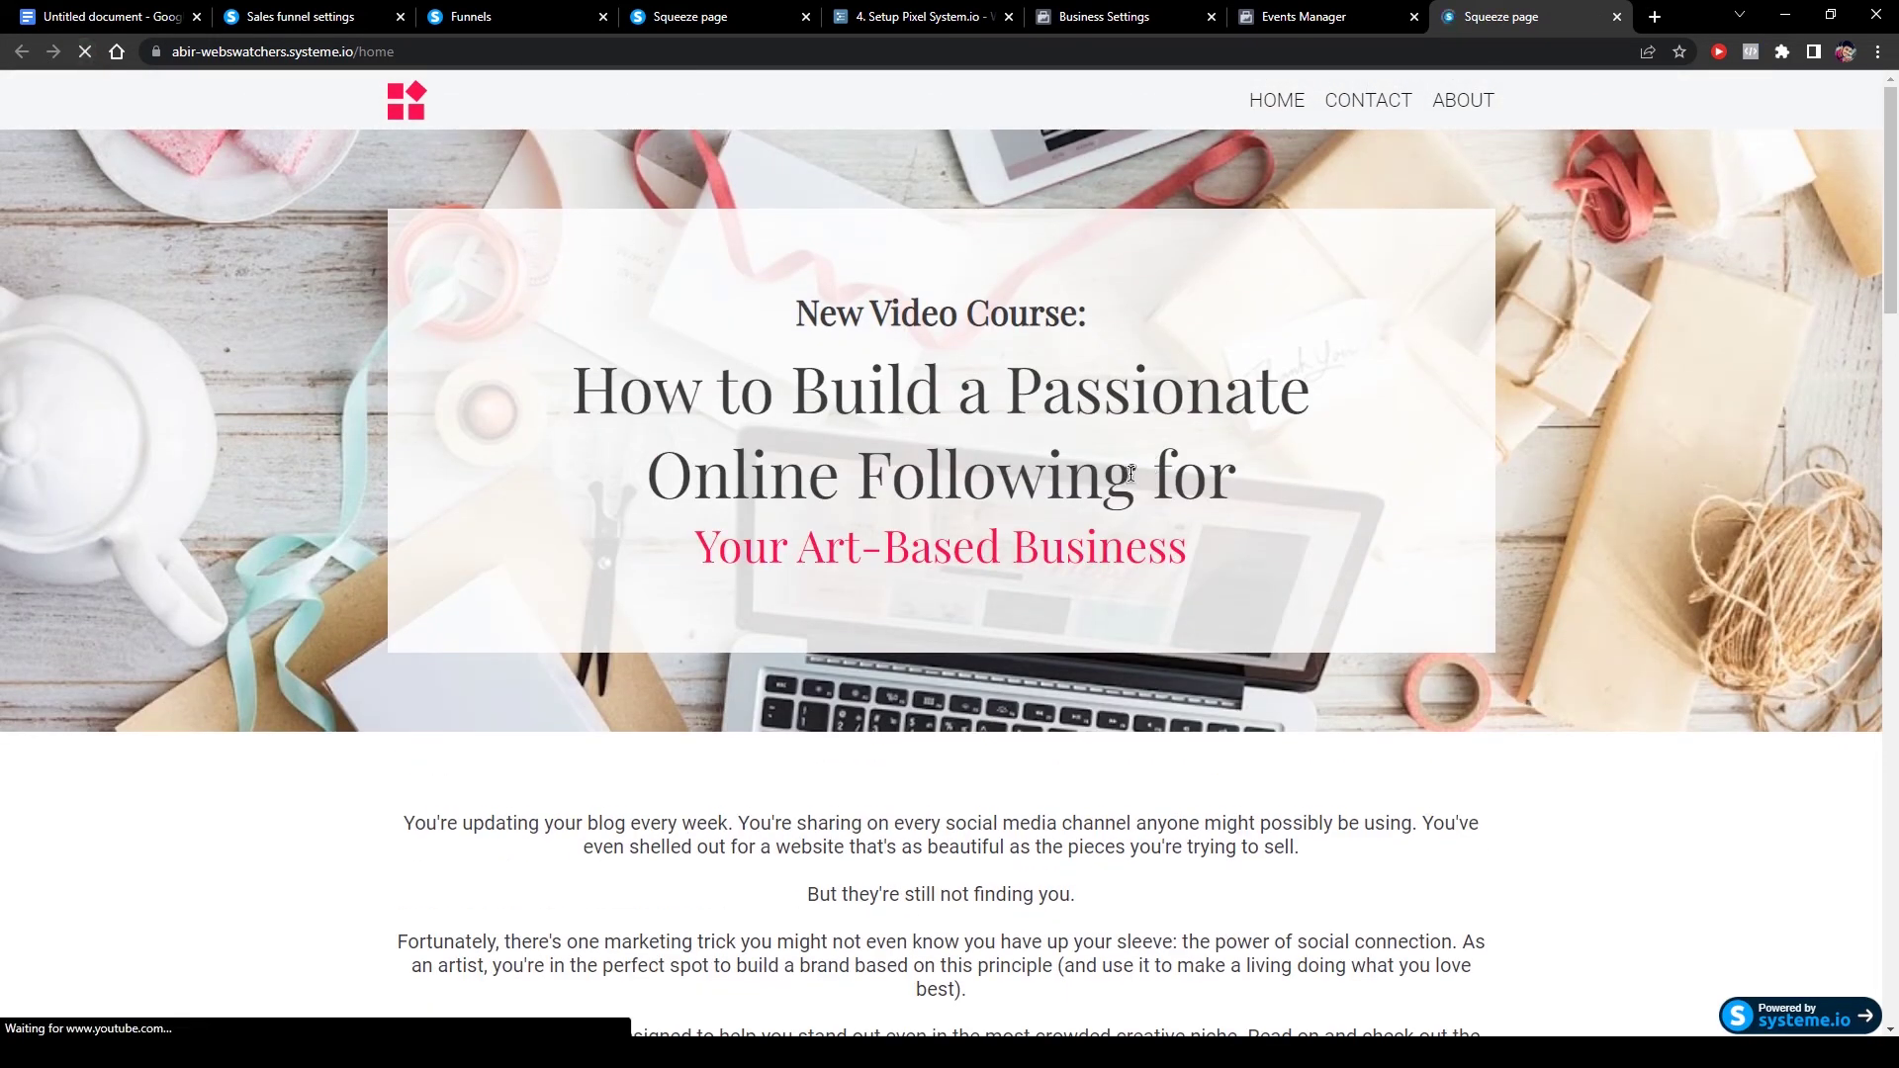
scroll(1531, 444, down, 15)
scroll(906, 267, up, 6)
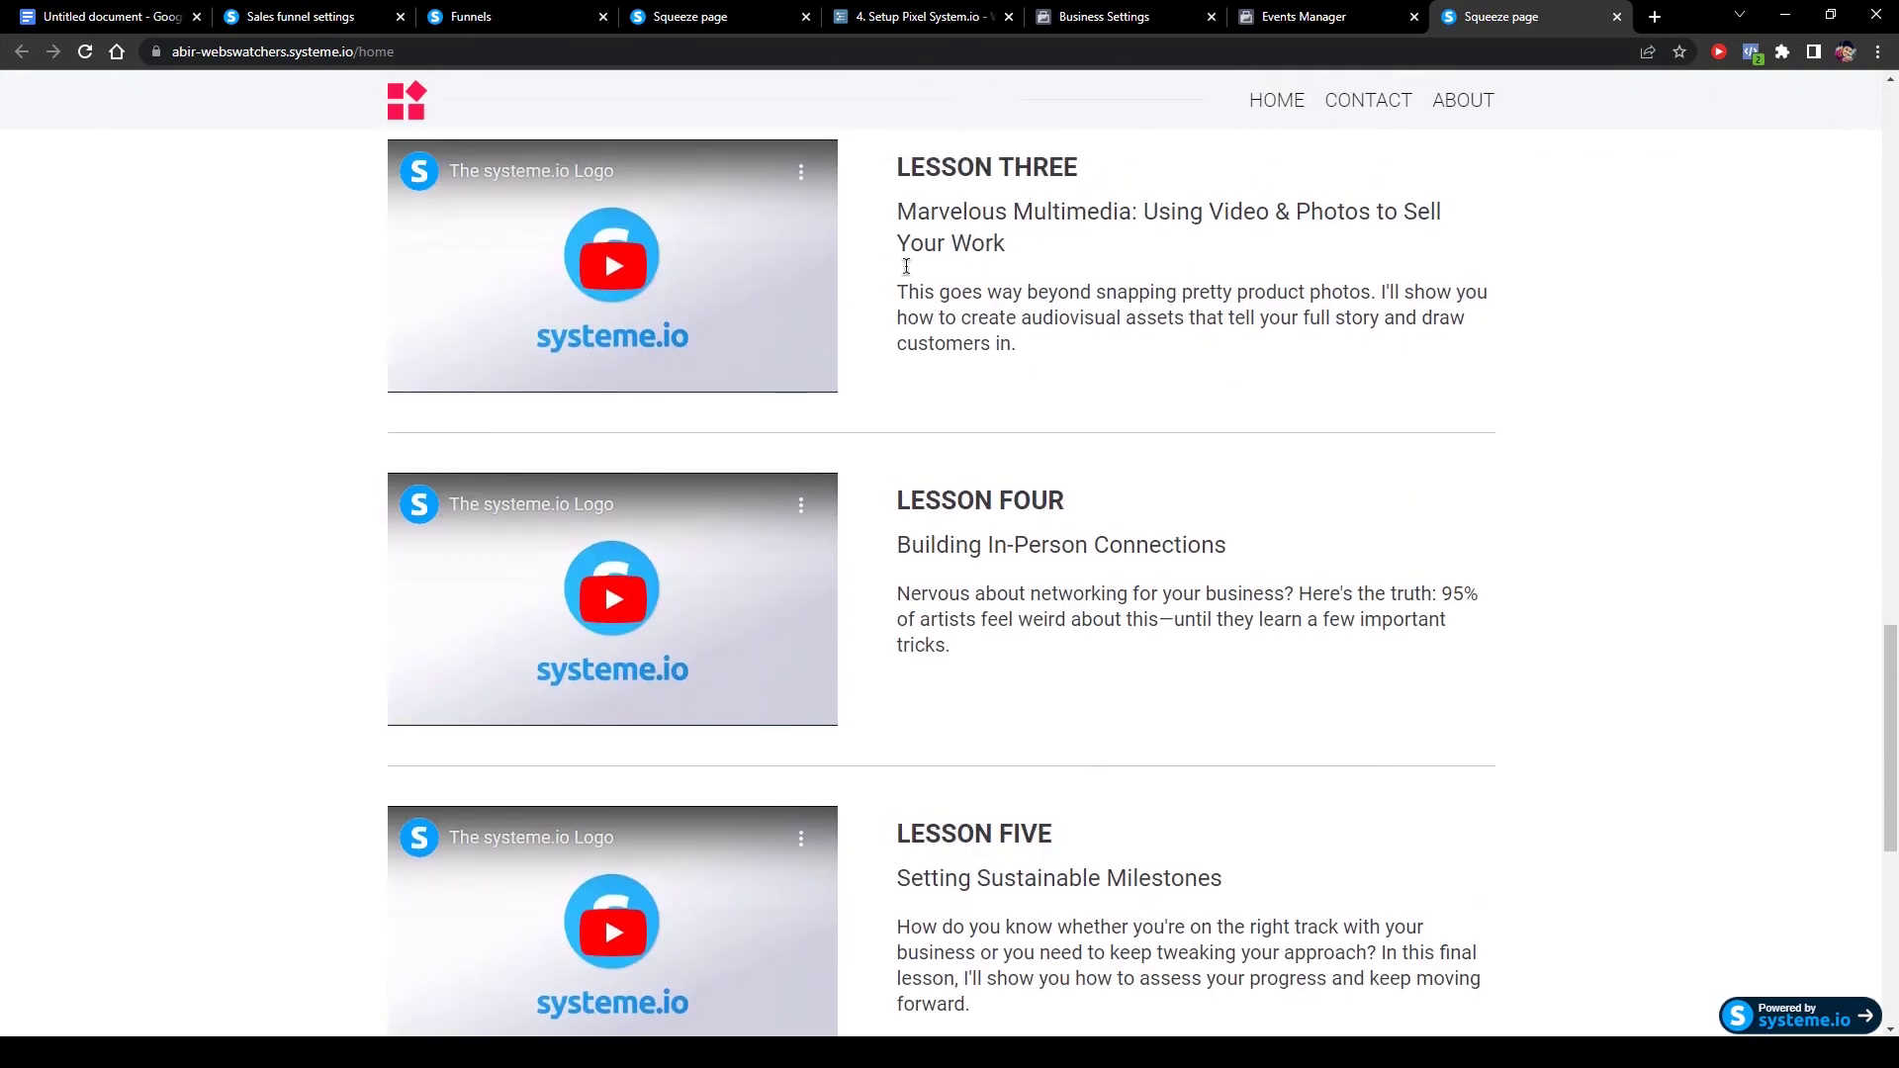
scroll(906, 268, up, 10)
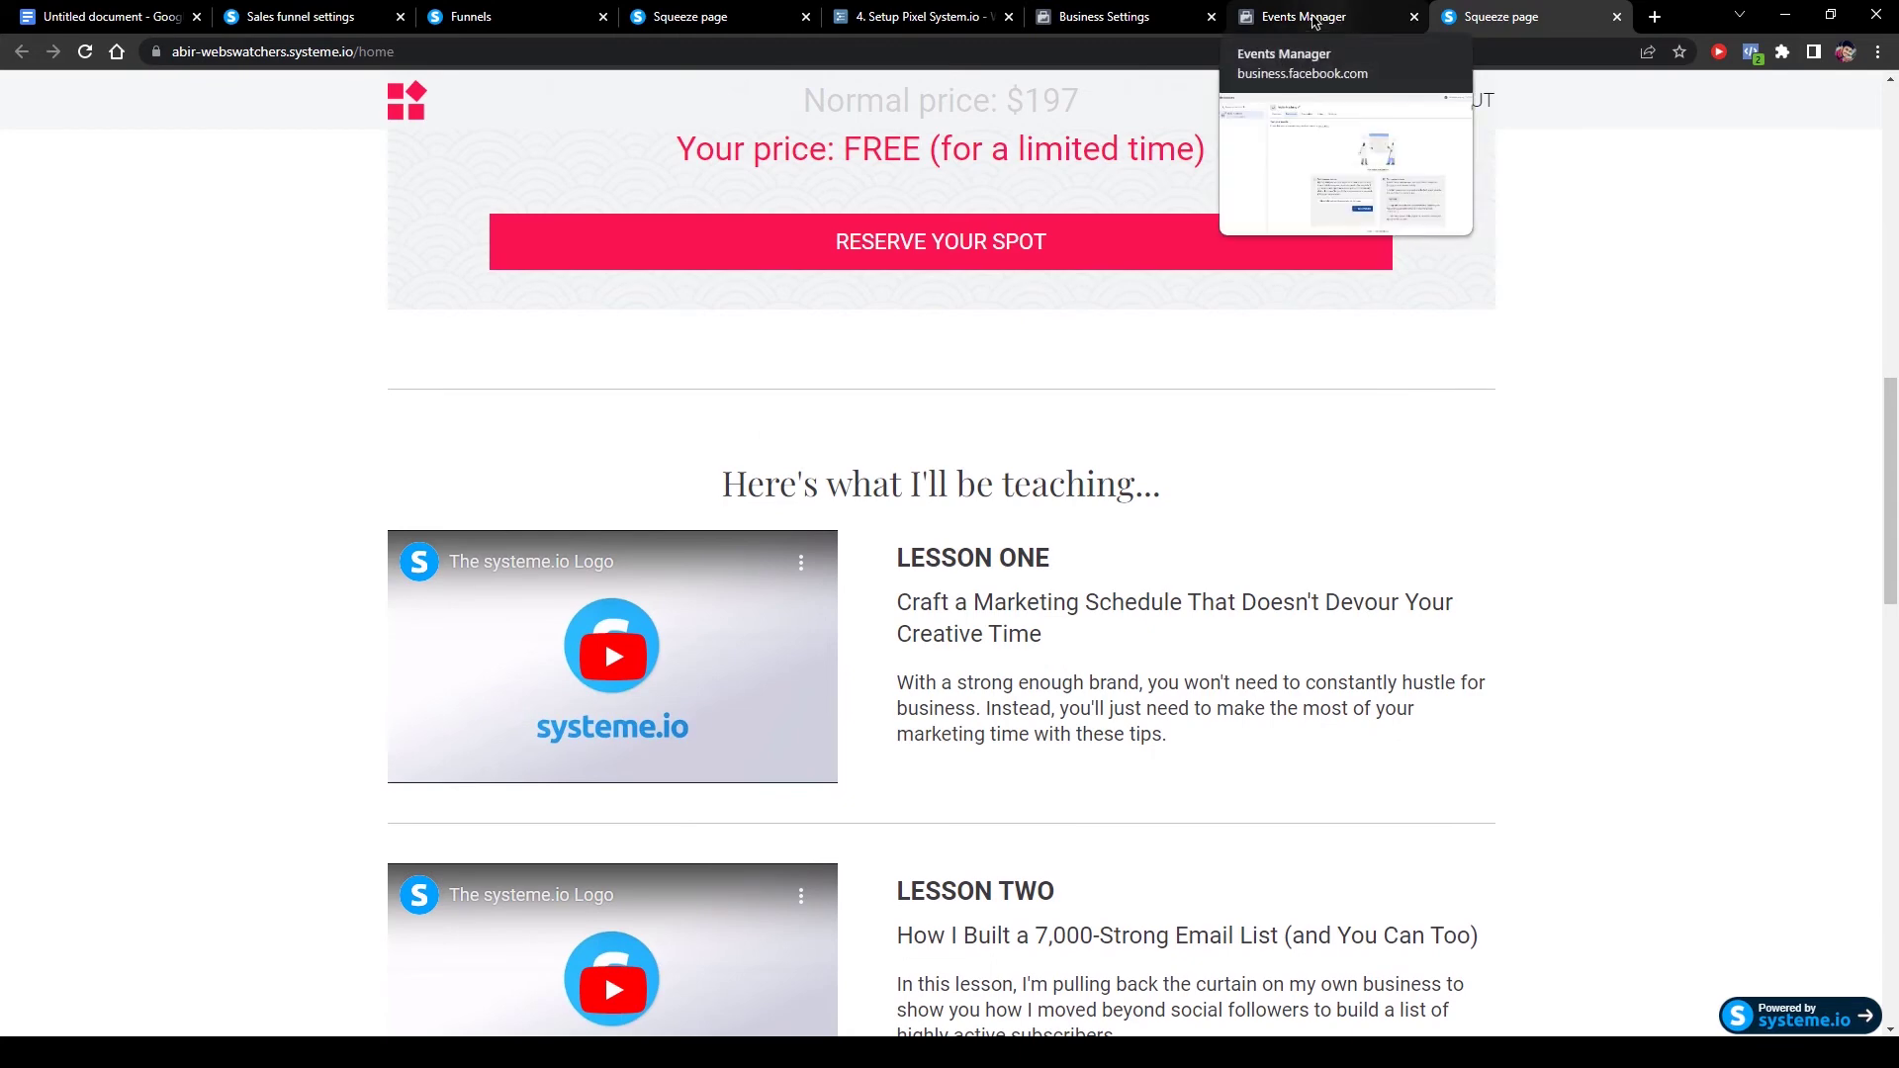
Examine the URL, action source and matching parameters of the PageView events received in the test.
click(1314, 19)
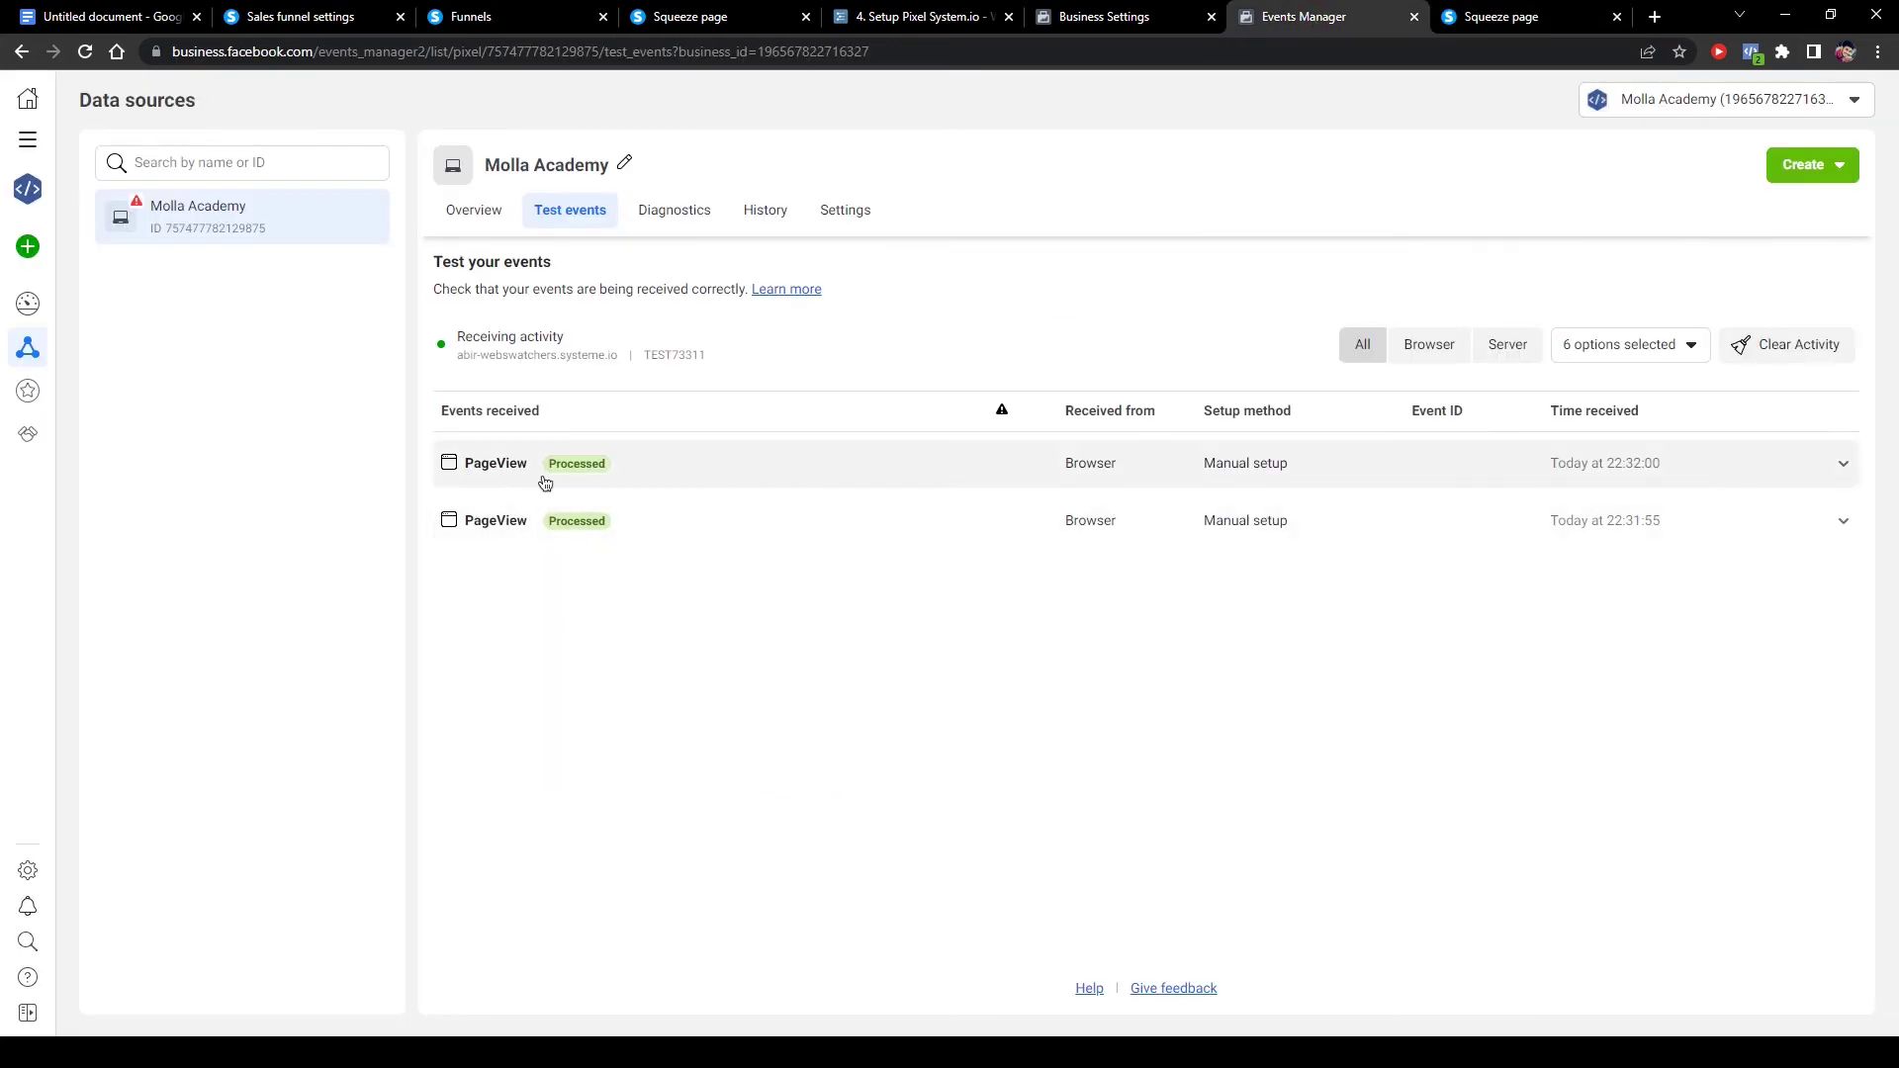
click(700, 477)
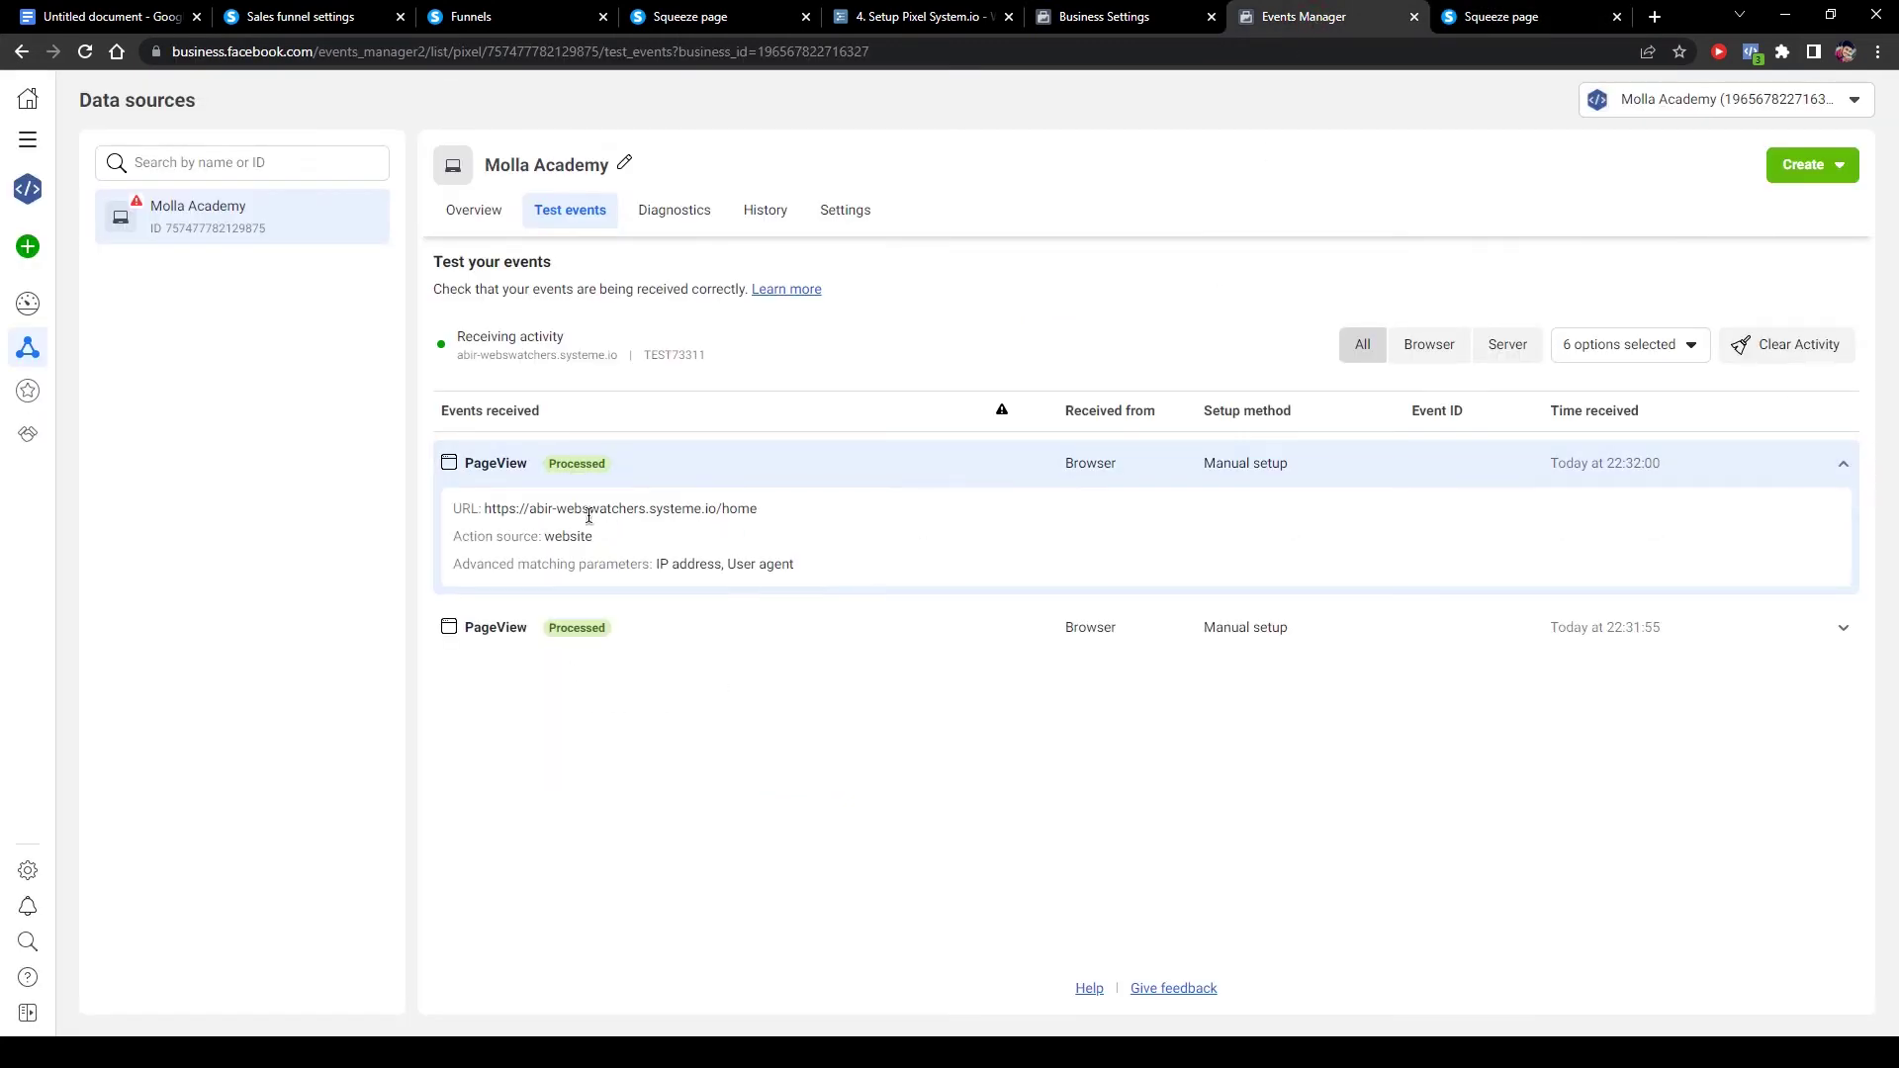
drag(775, 511, 610, 530)
click(660, 471)
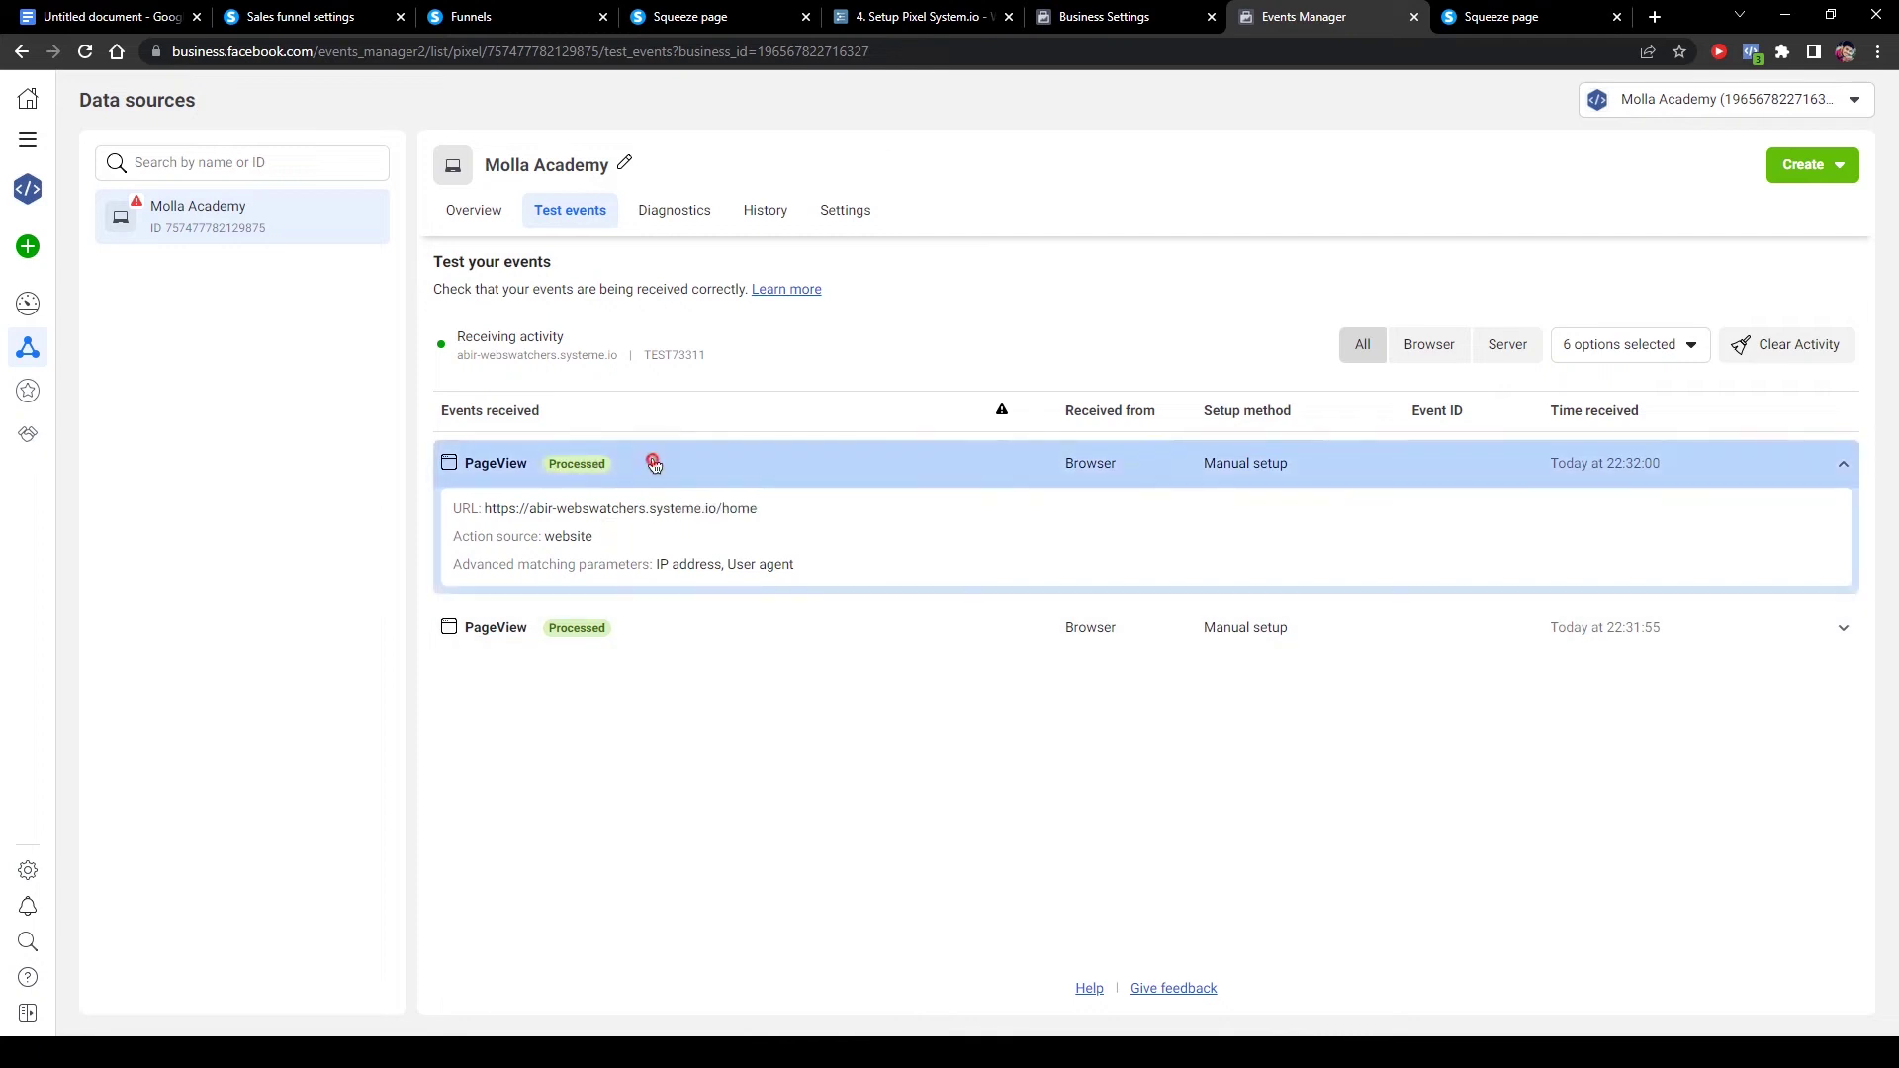
click(669, 503)
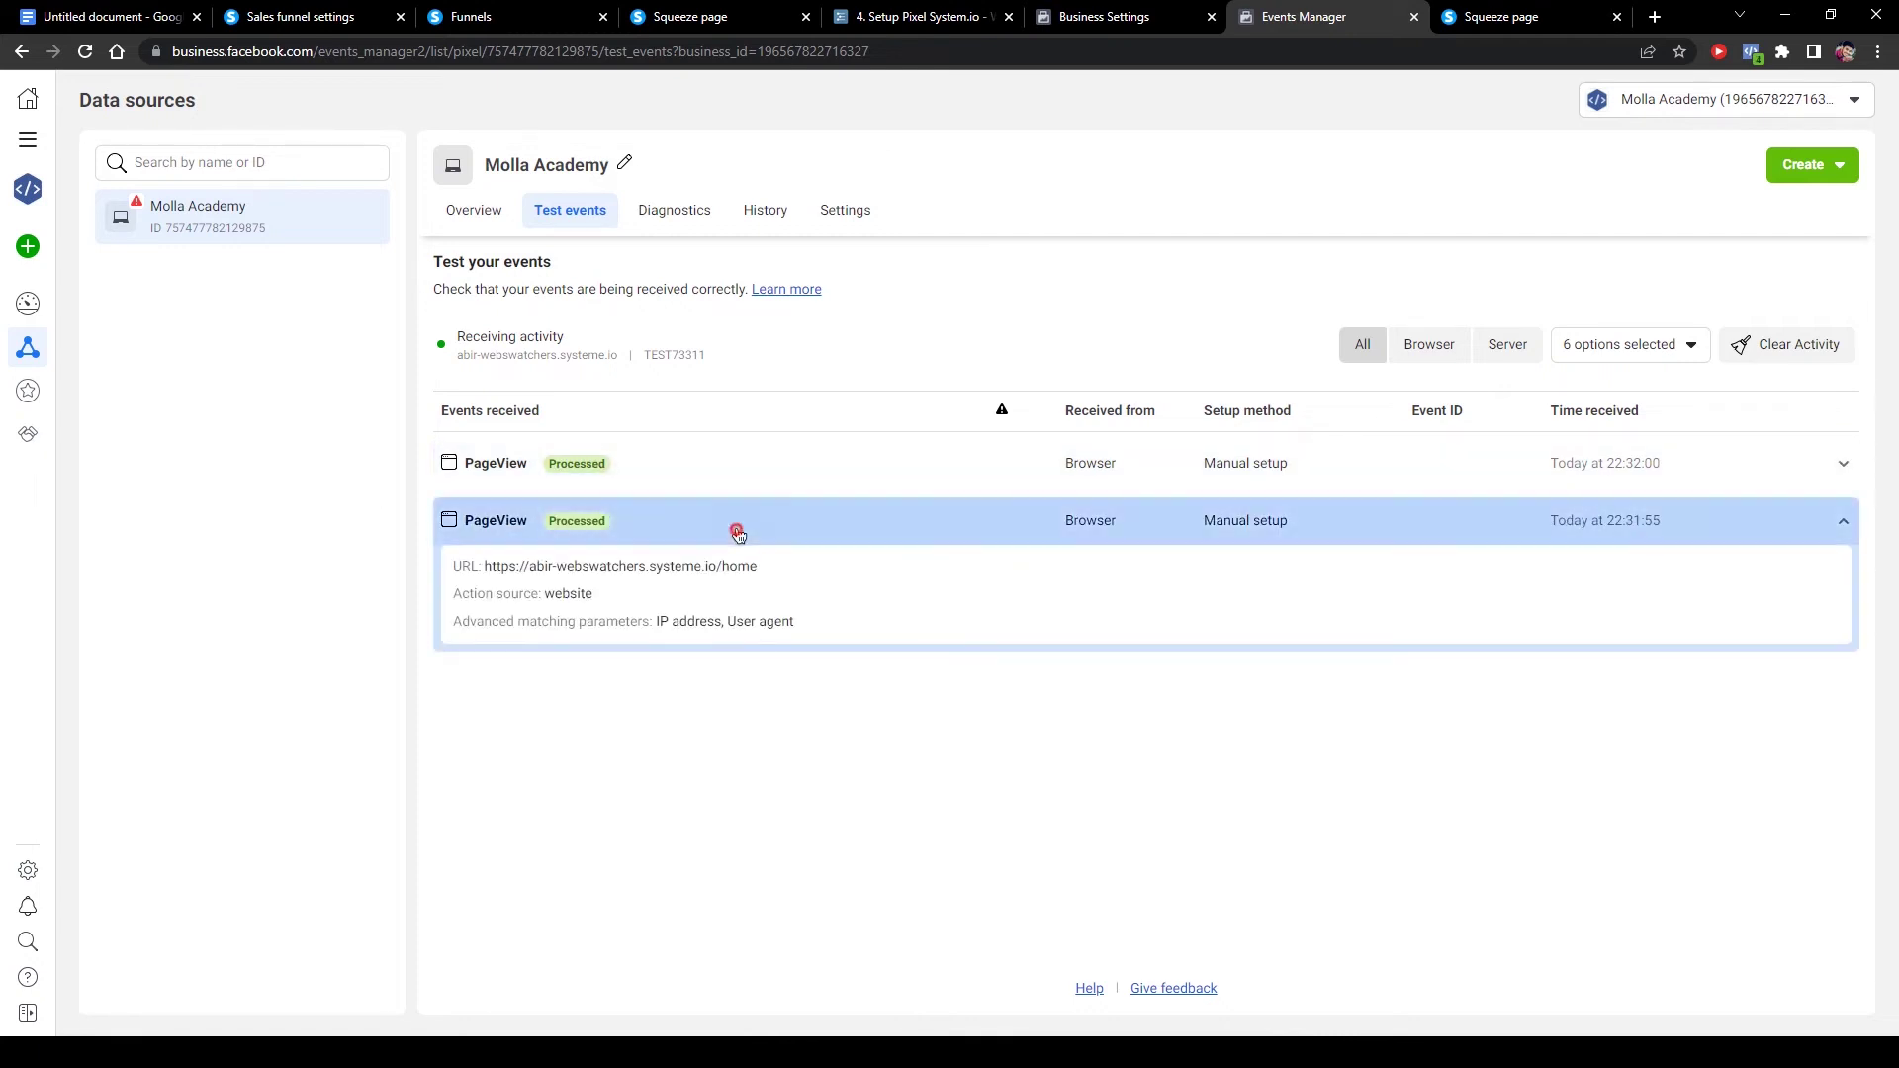
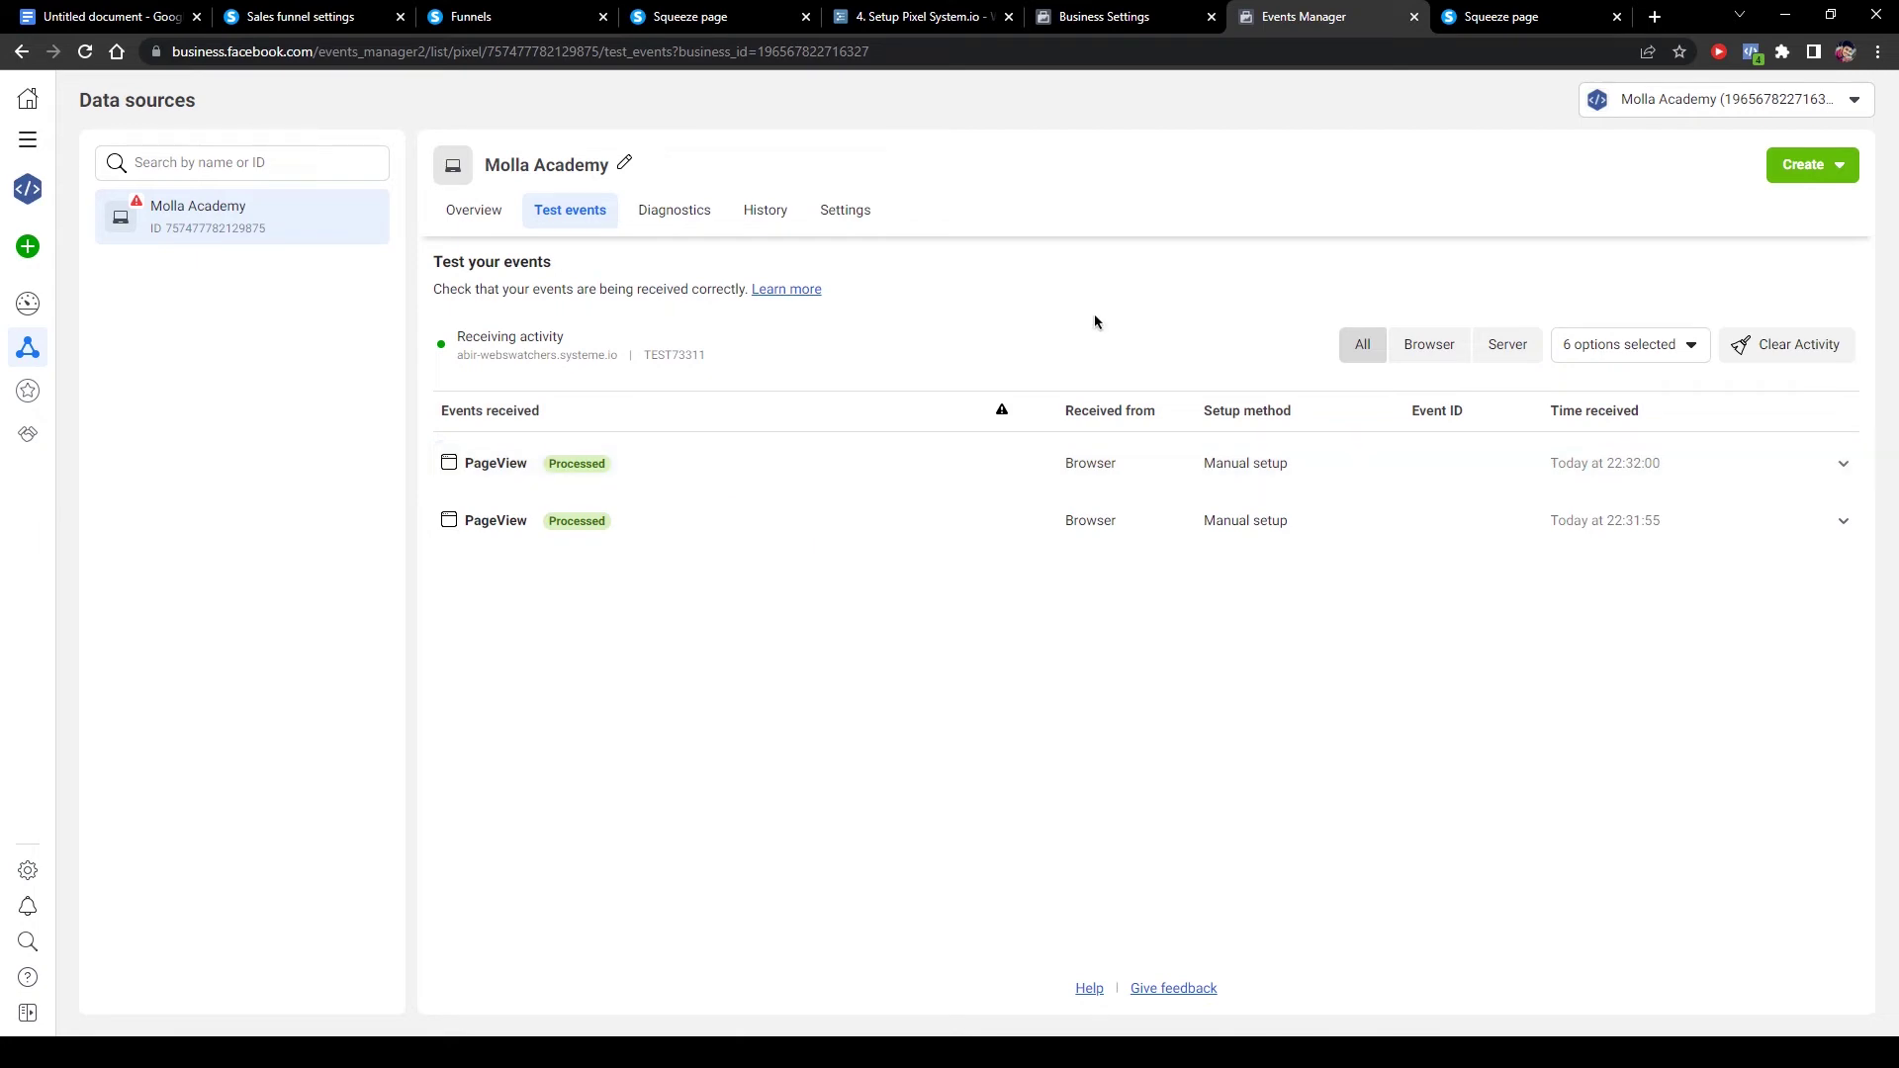
Close the Business Settings browser tab and view the squeeze page's section with the Reserve Your Spot offer.
click(1144, 6)
click(1355, 10)
click(1186, 12)
click(1211, 17)
click(1319, 8)
scroll(871, 638, up, 4)
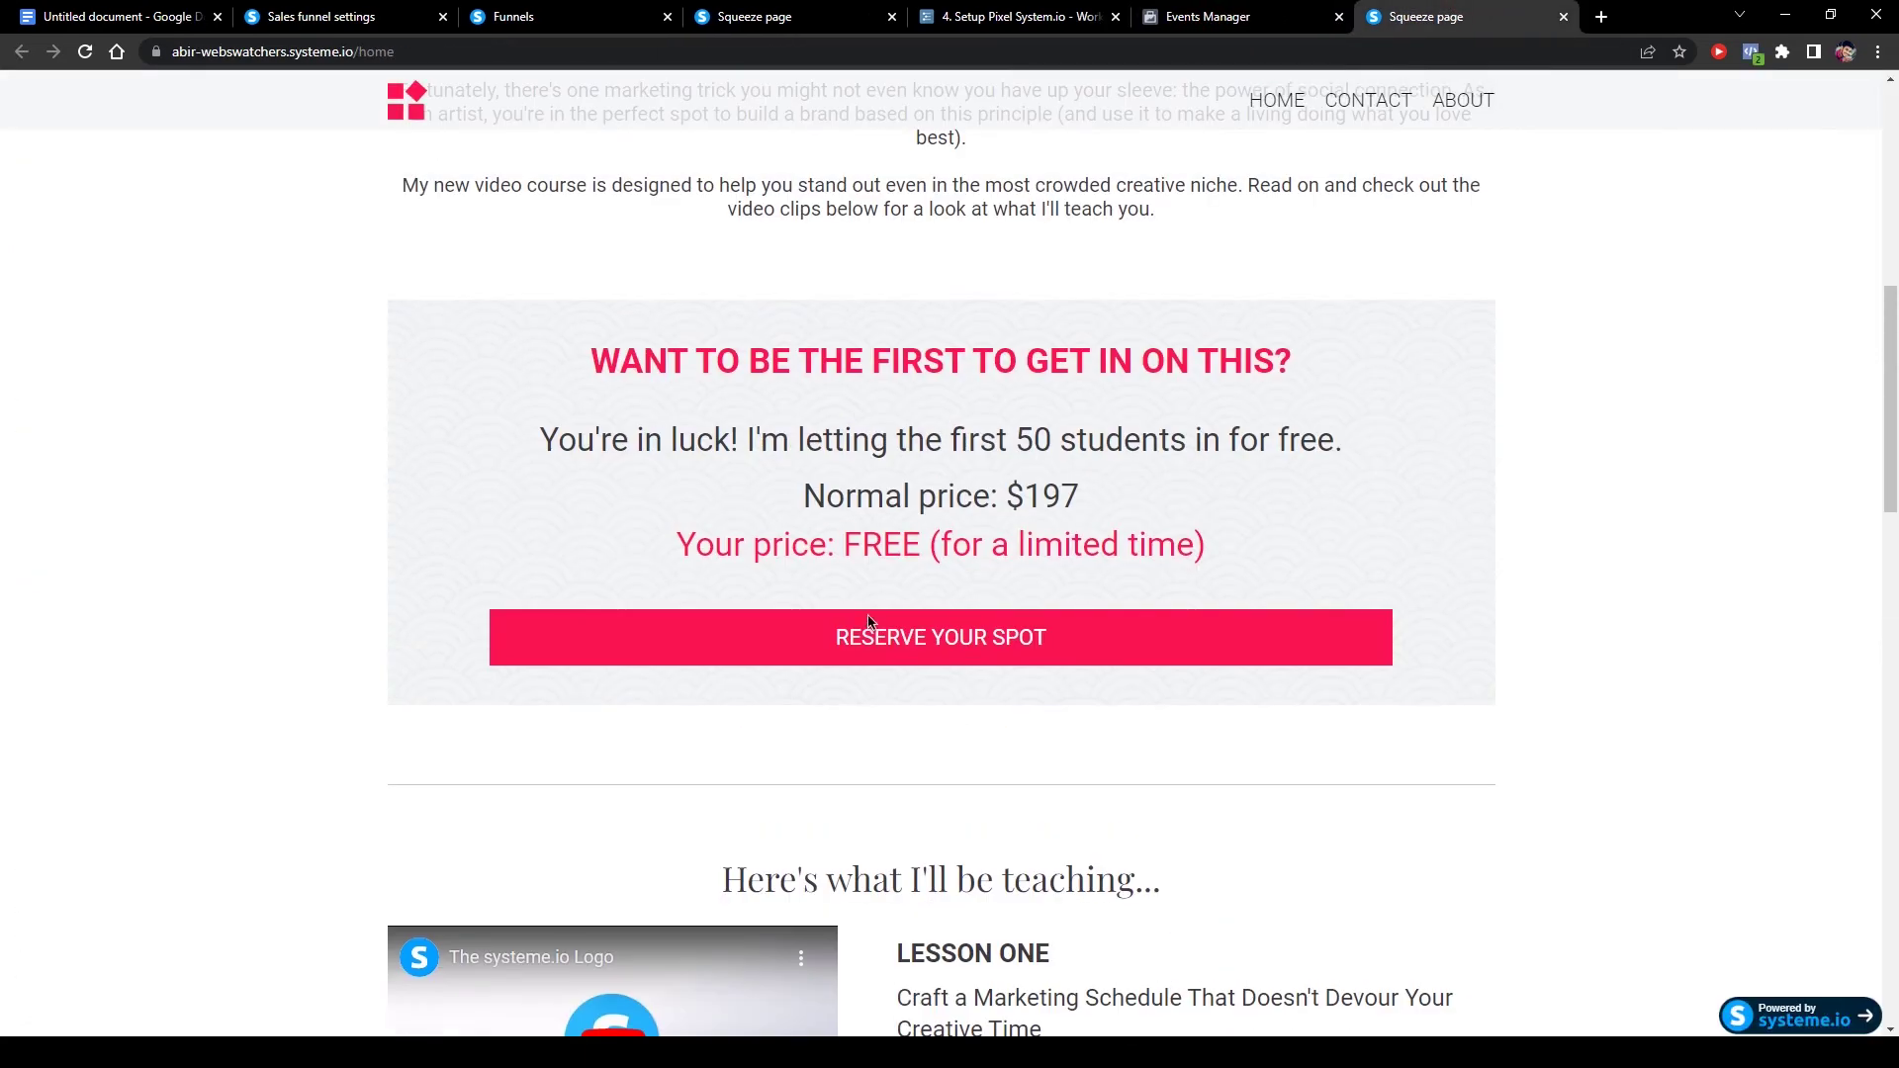
scroll(870, 638, down, 2)
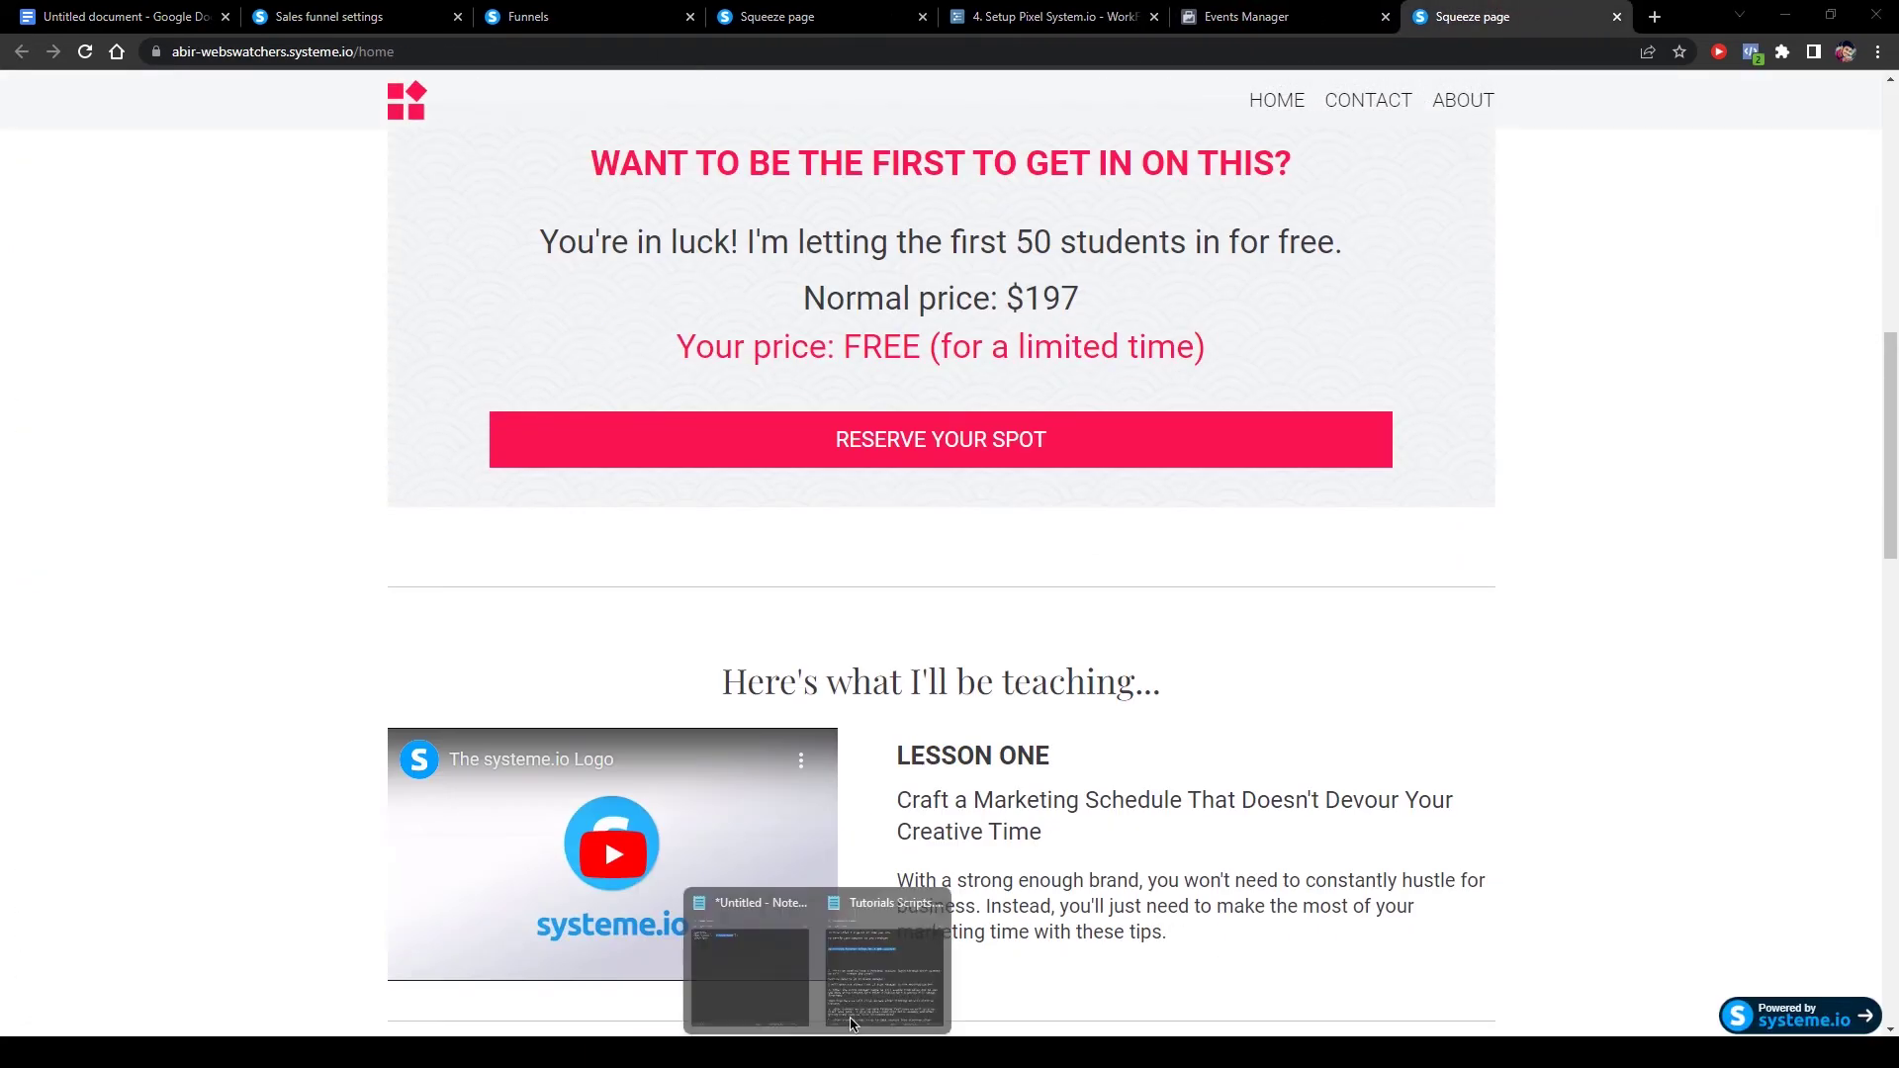
Switch to Notepad, copy the entire fbq('track', 'ViewContent') script with its script tags and minimise the window.
click(887, 954)
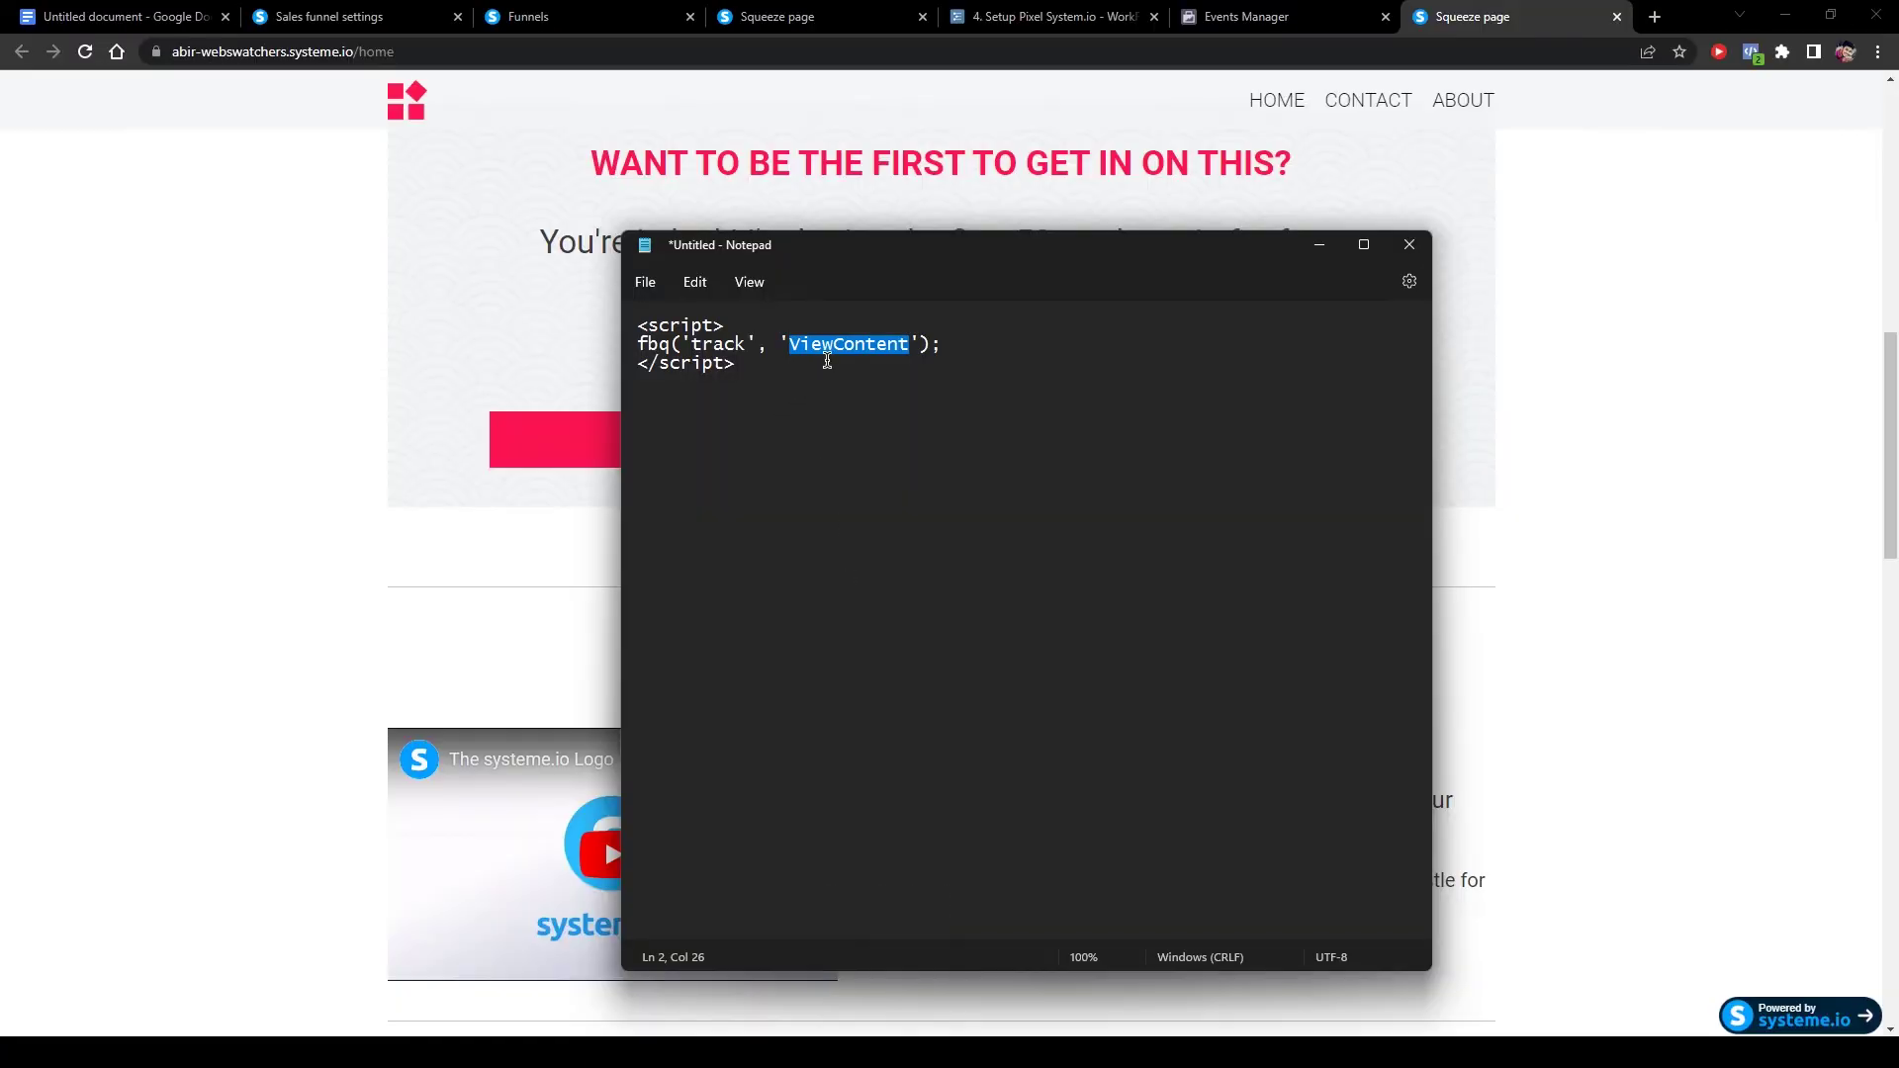
click(824, 358)
drag(789, 343, 942, 344)
click(901, 396)
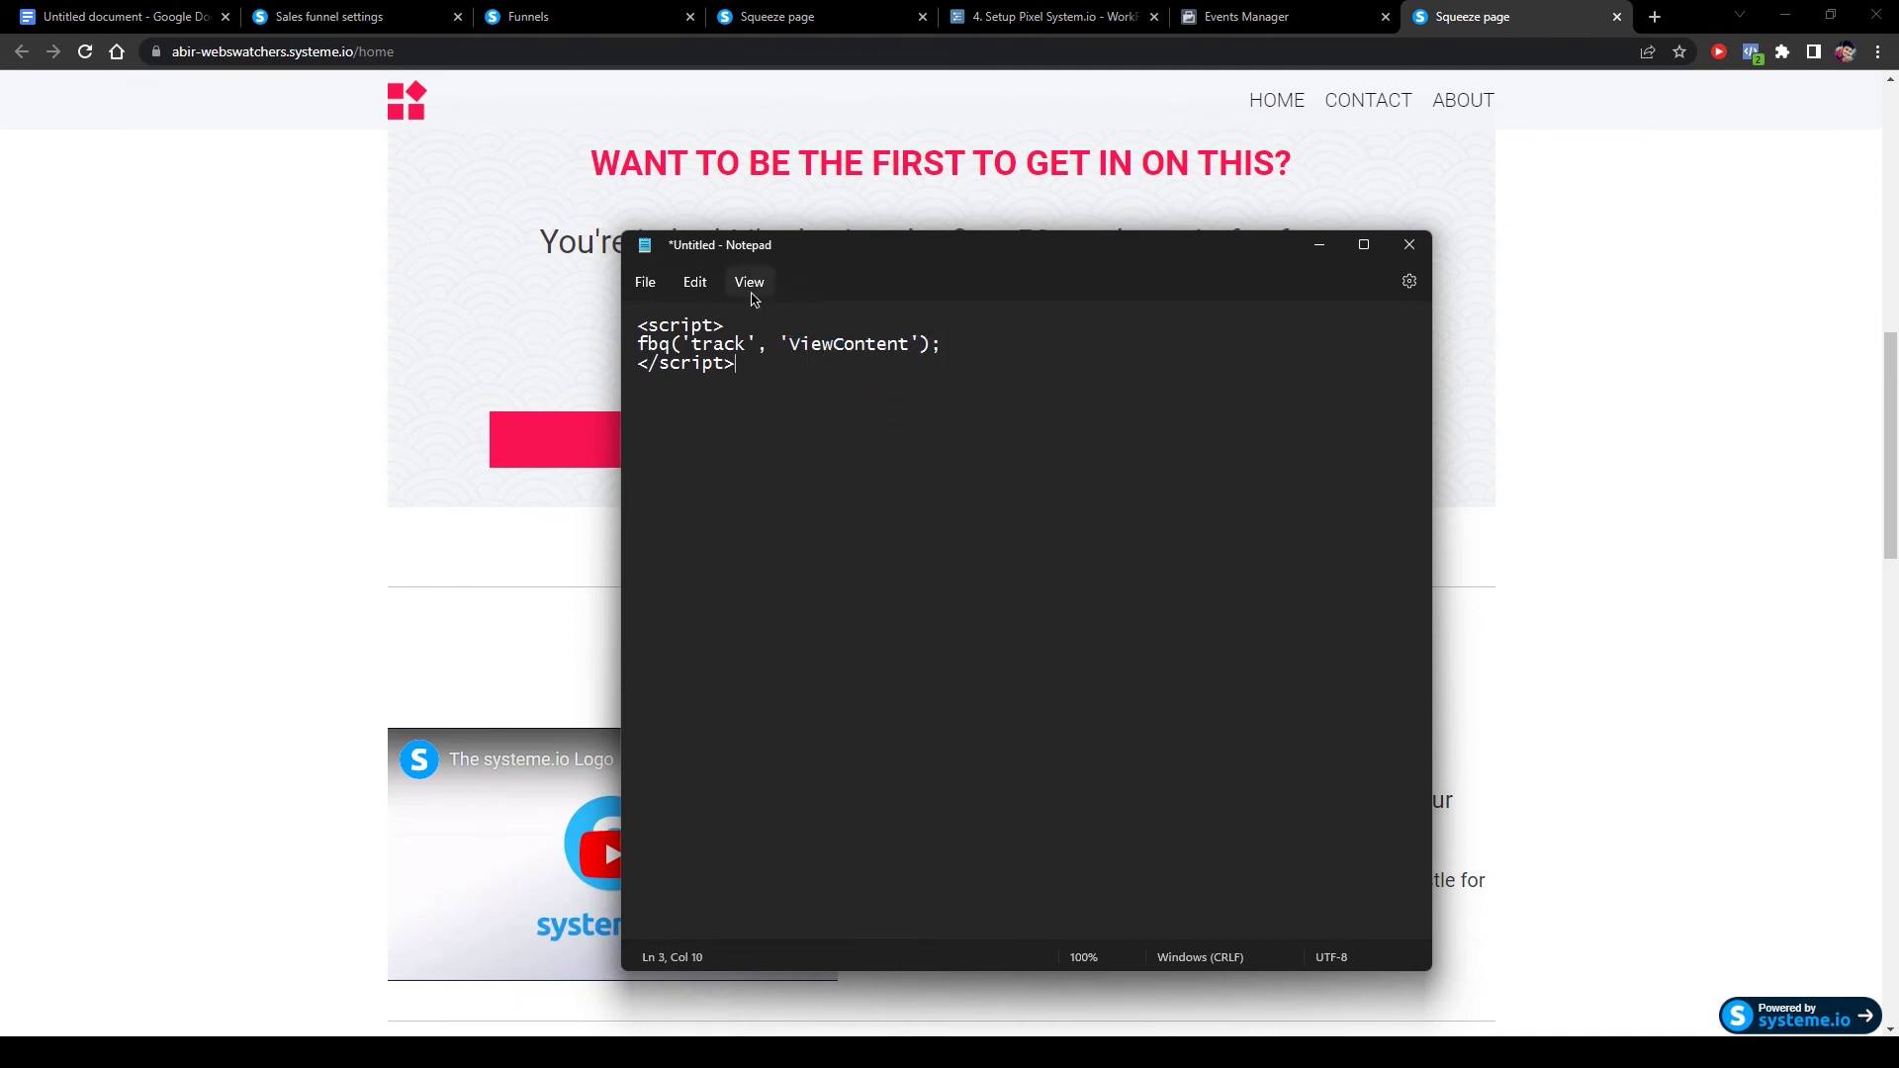
drag(762, 375, 583, 330)
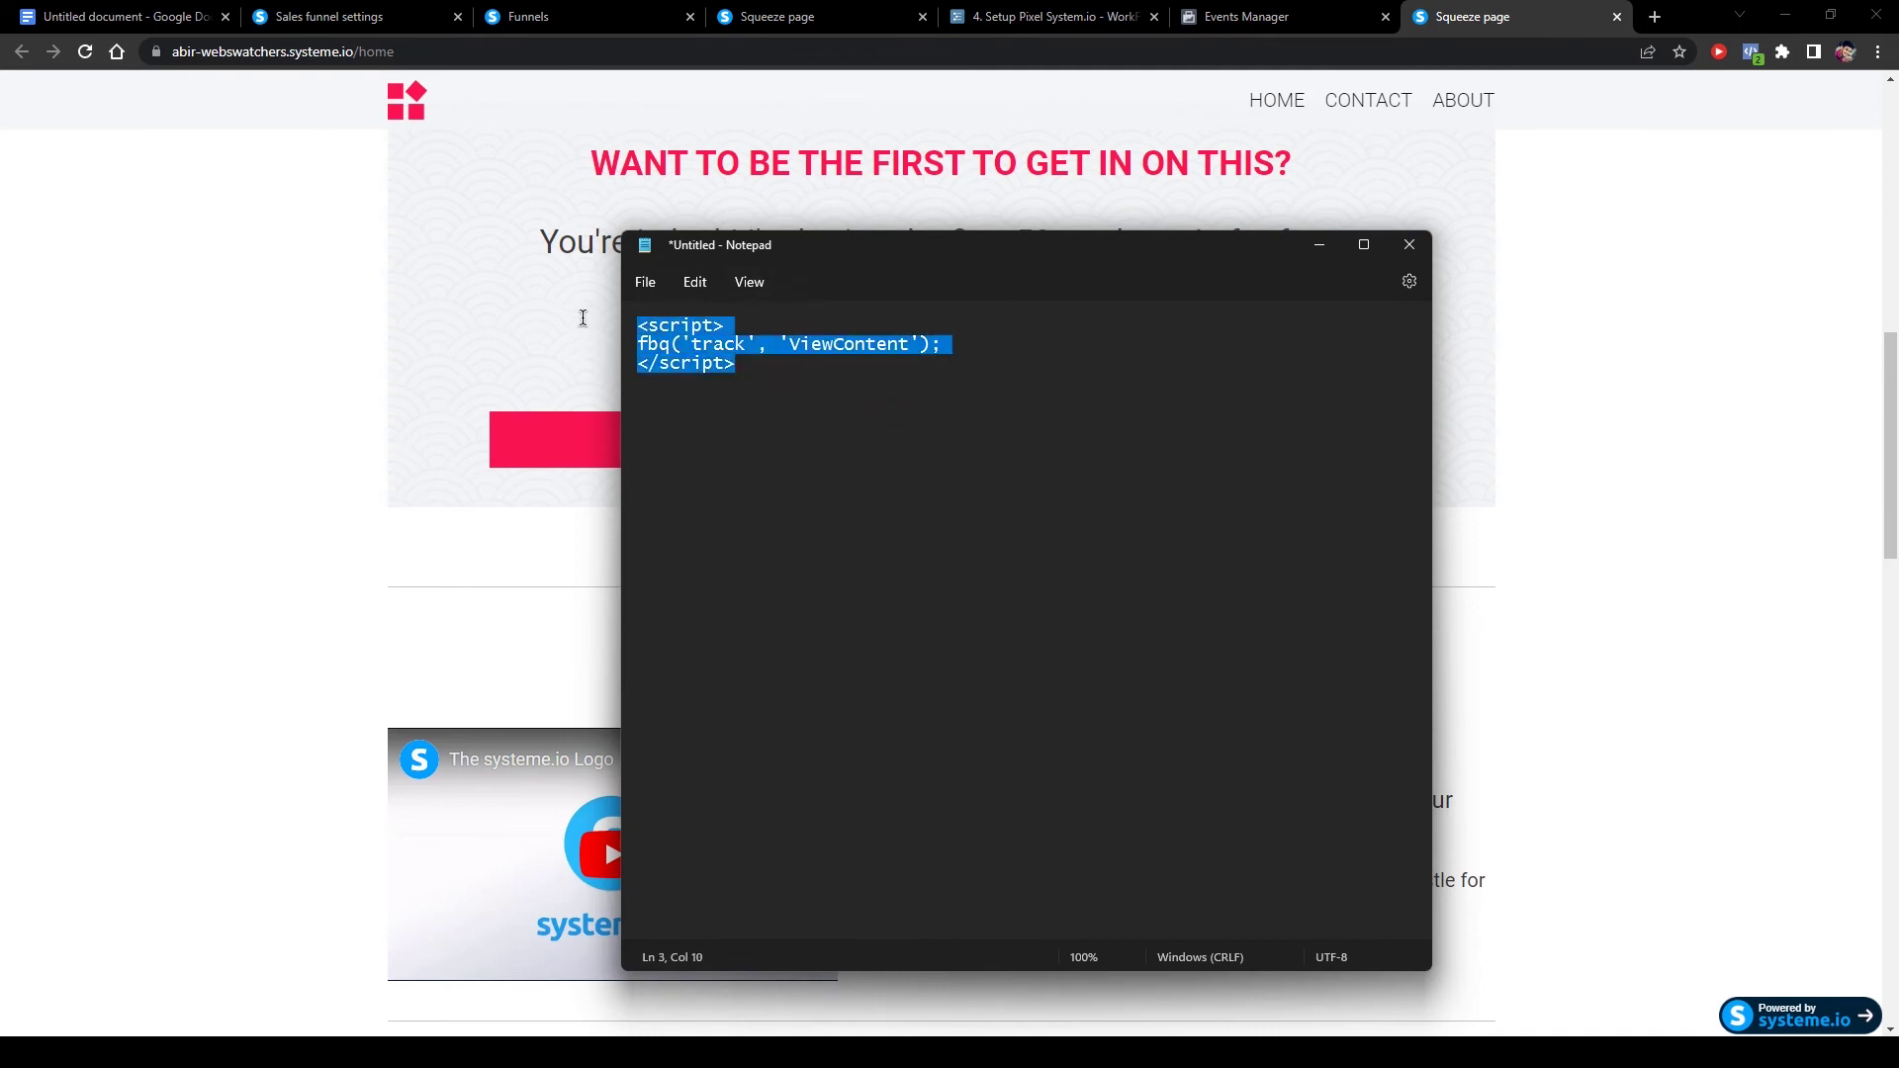
right_click(685, 352)
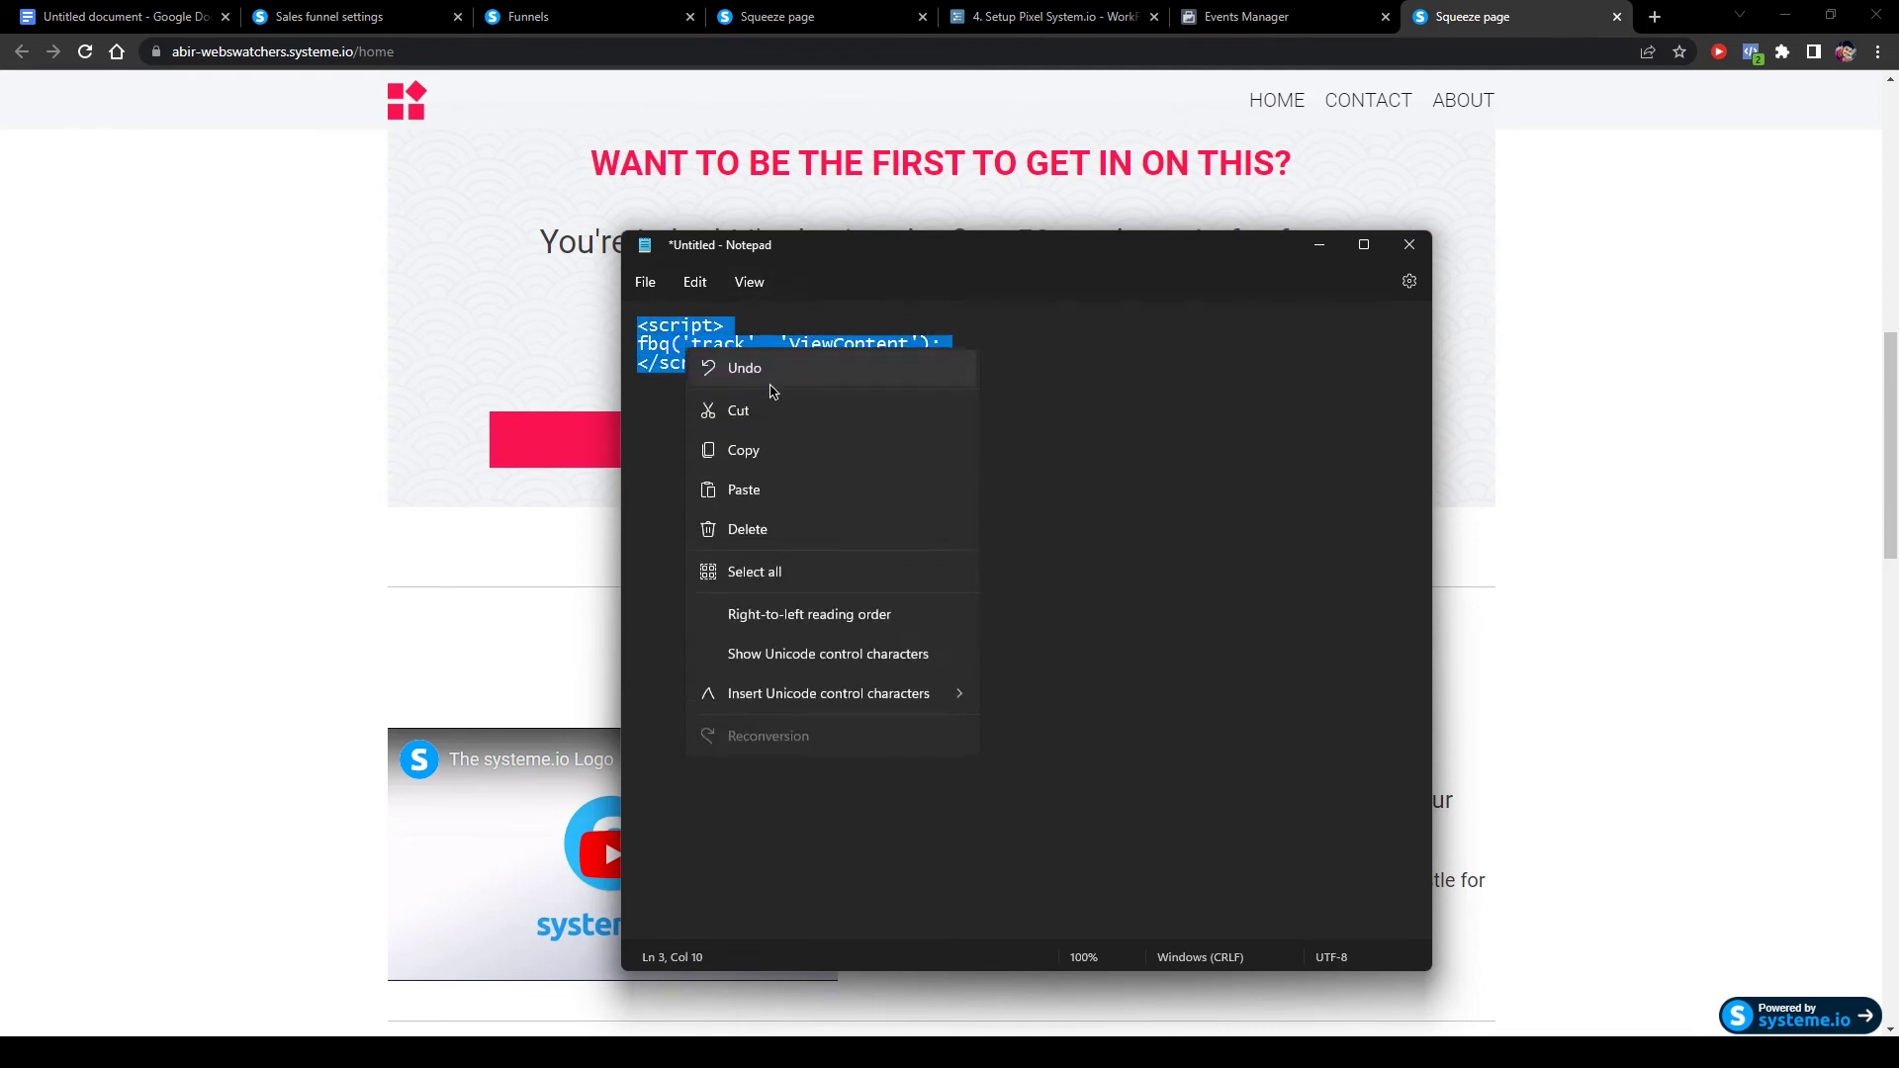
click(751, 453)
click(1319, 245)
Return to the systeme.io funnel list, open the Build Audience funnel and select its Thank You / Download Page step.
scroll(1316, 450, up, 4)
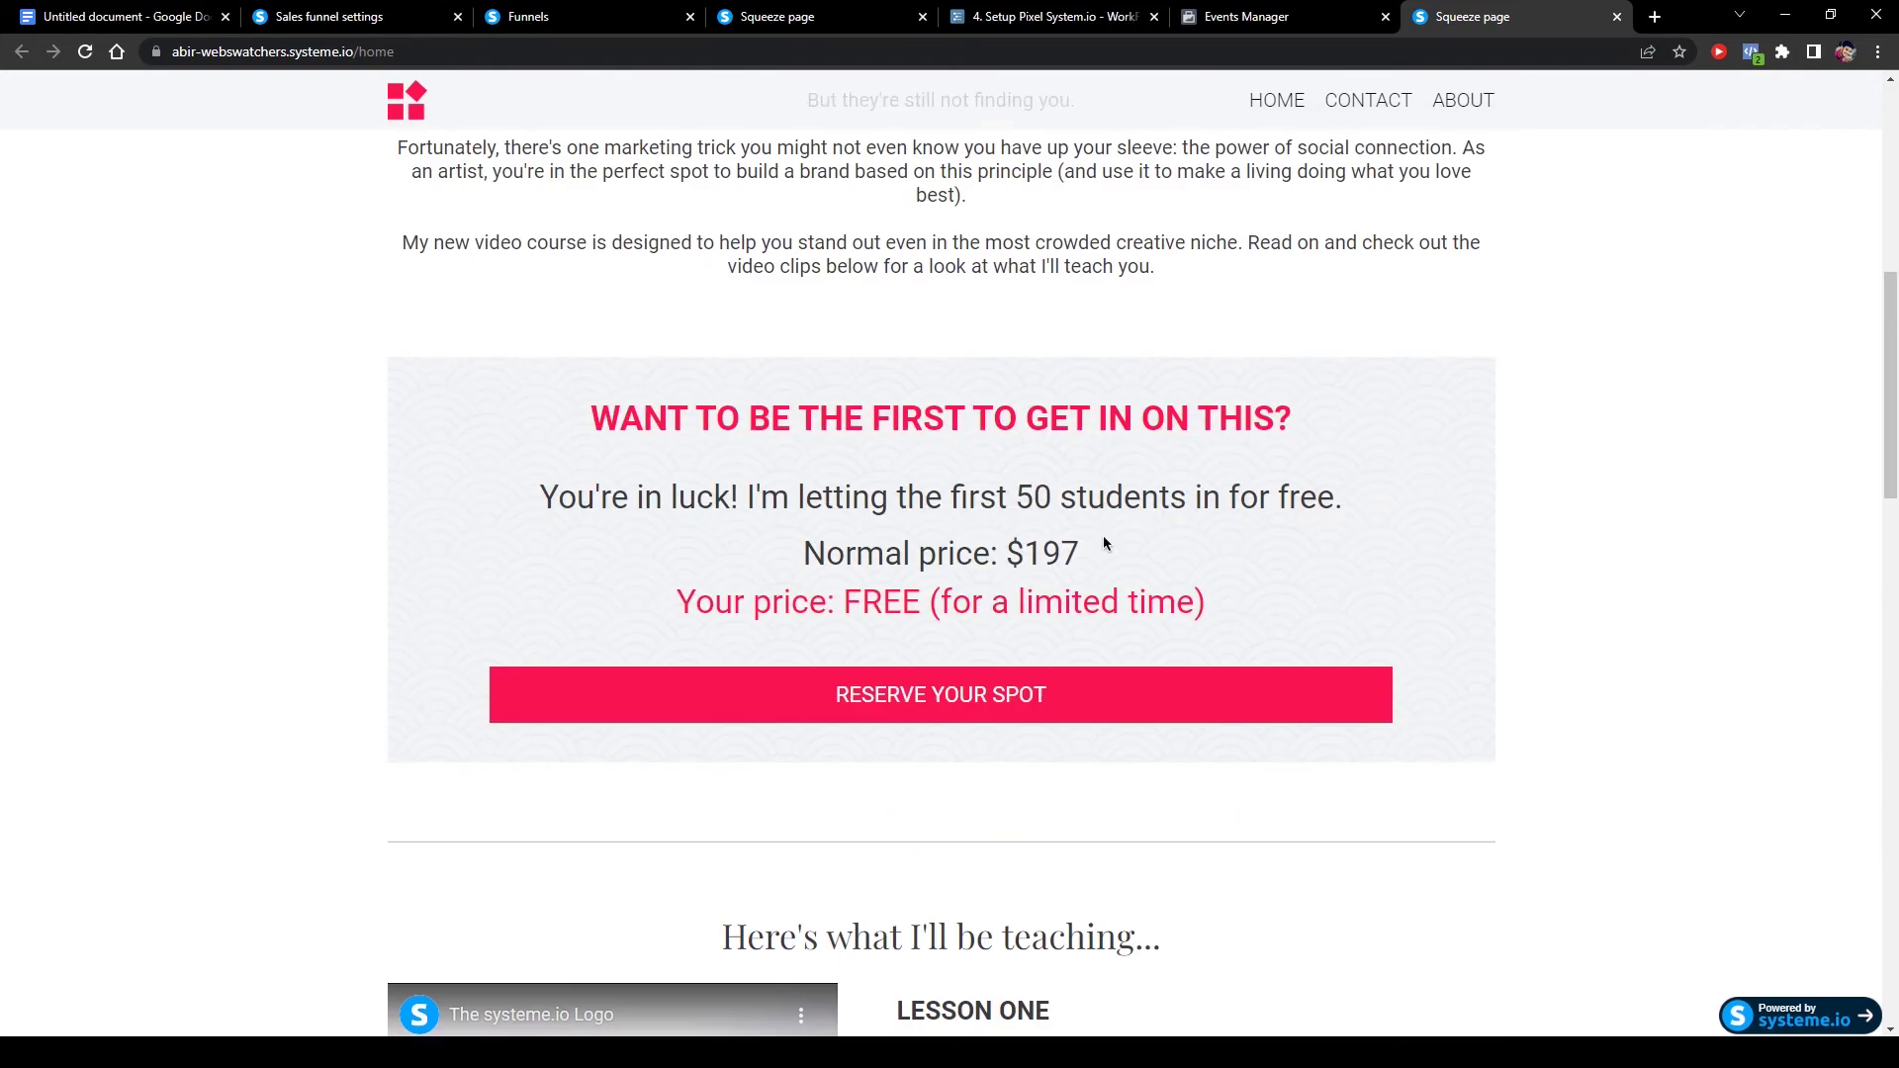
click(1248, 14)
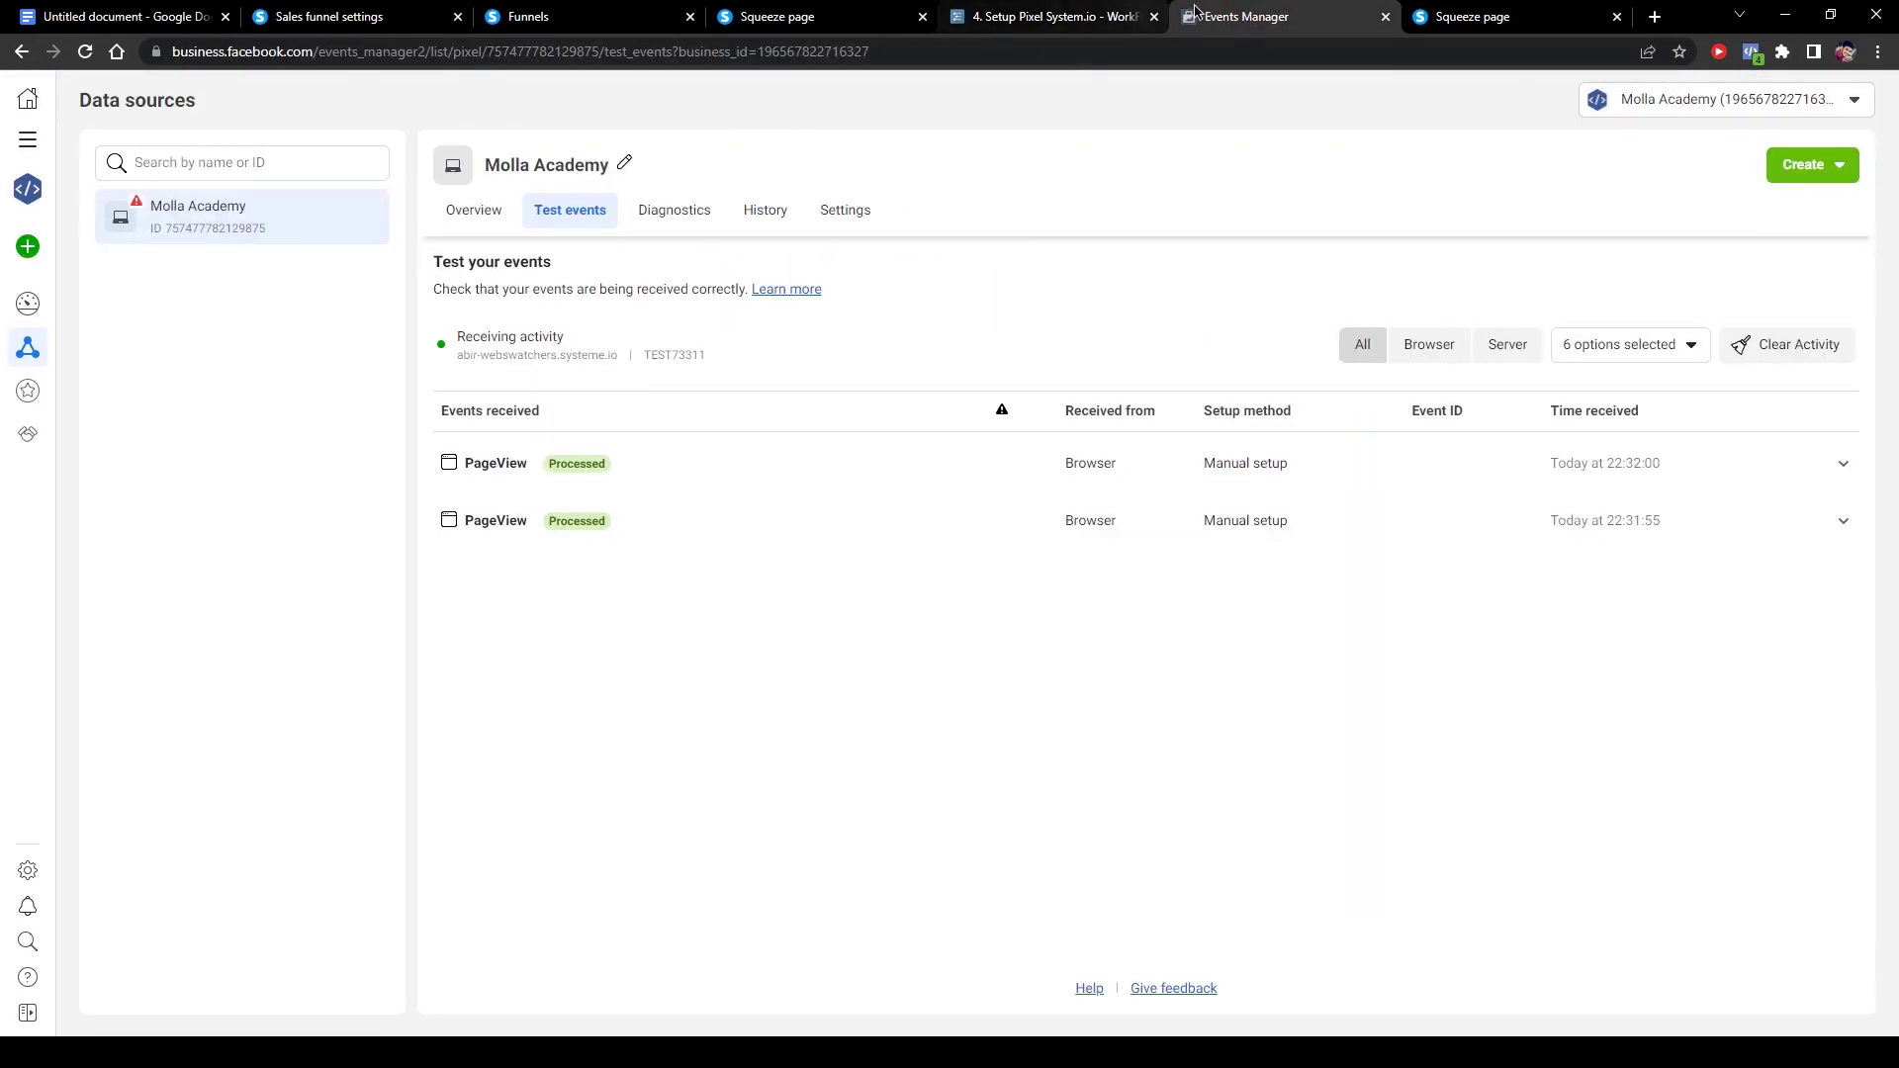
click(771, 15)
click(653, 12)
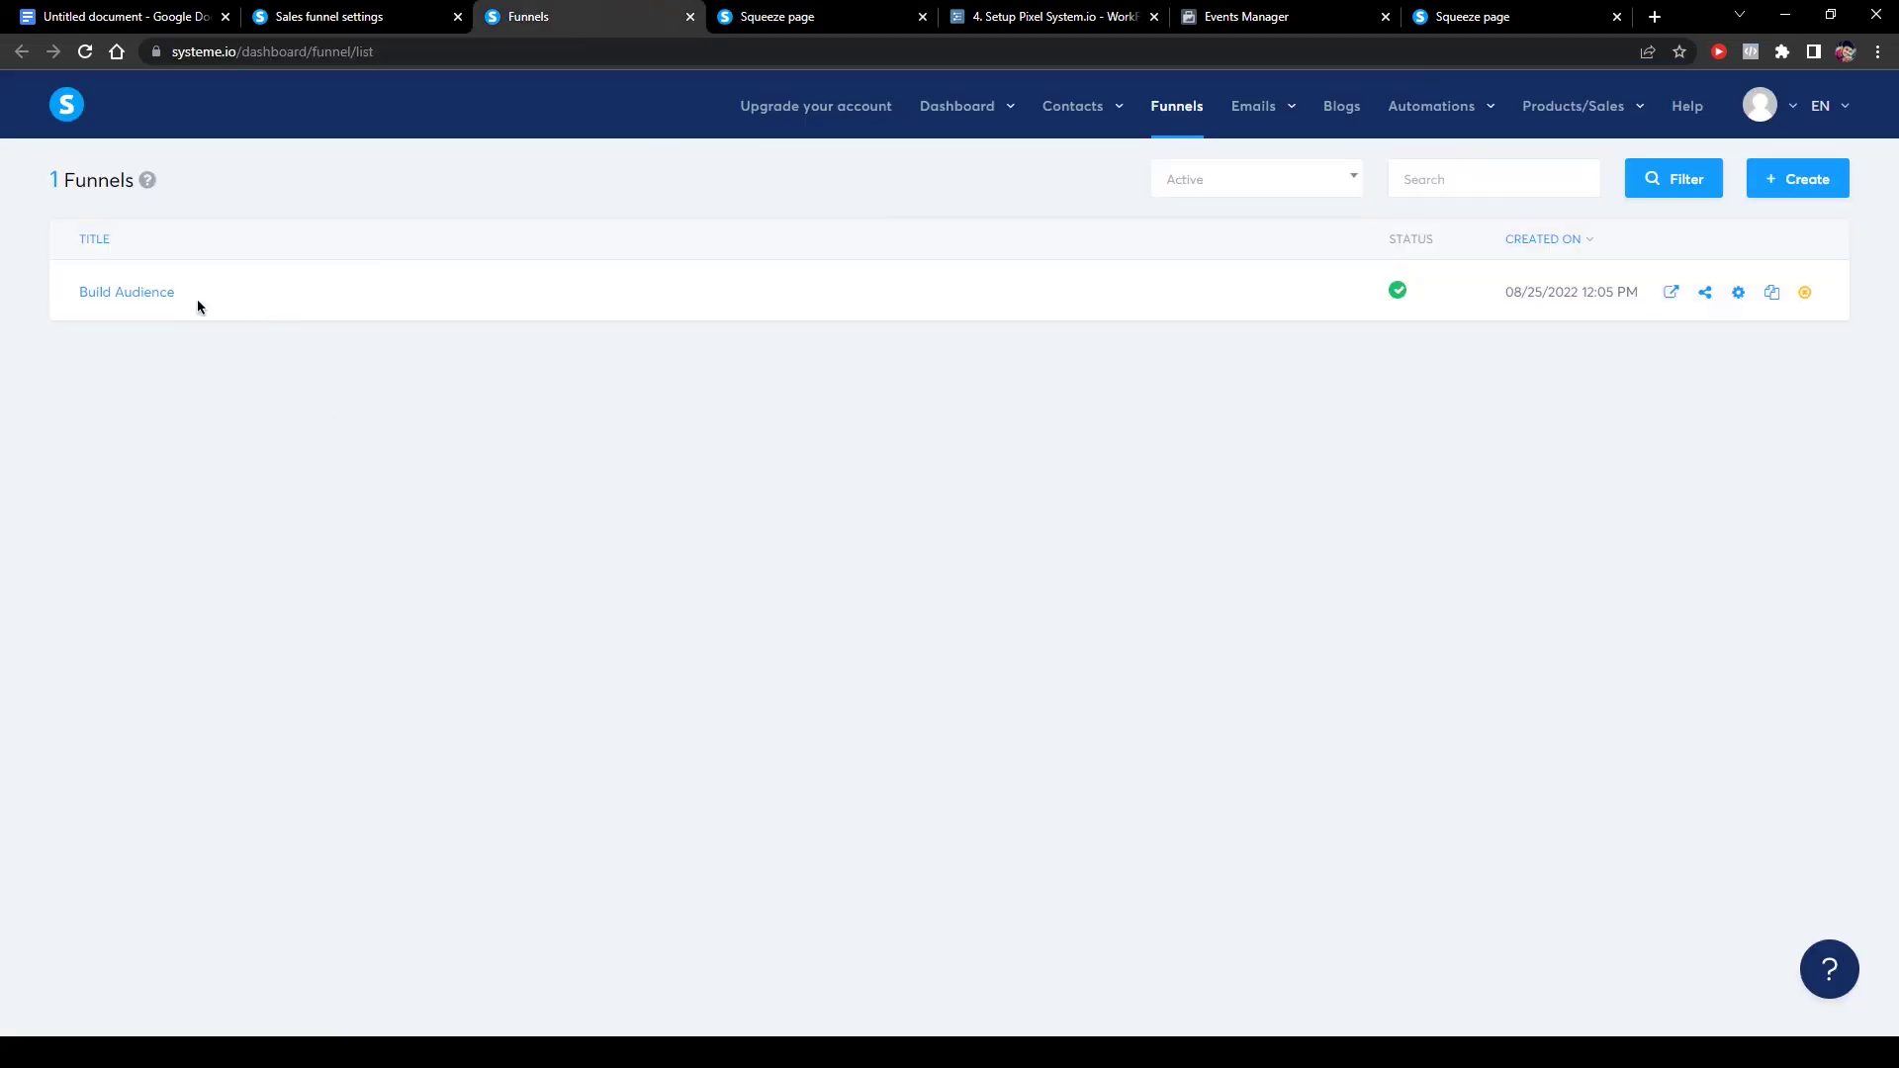
click(149, 300)
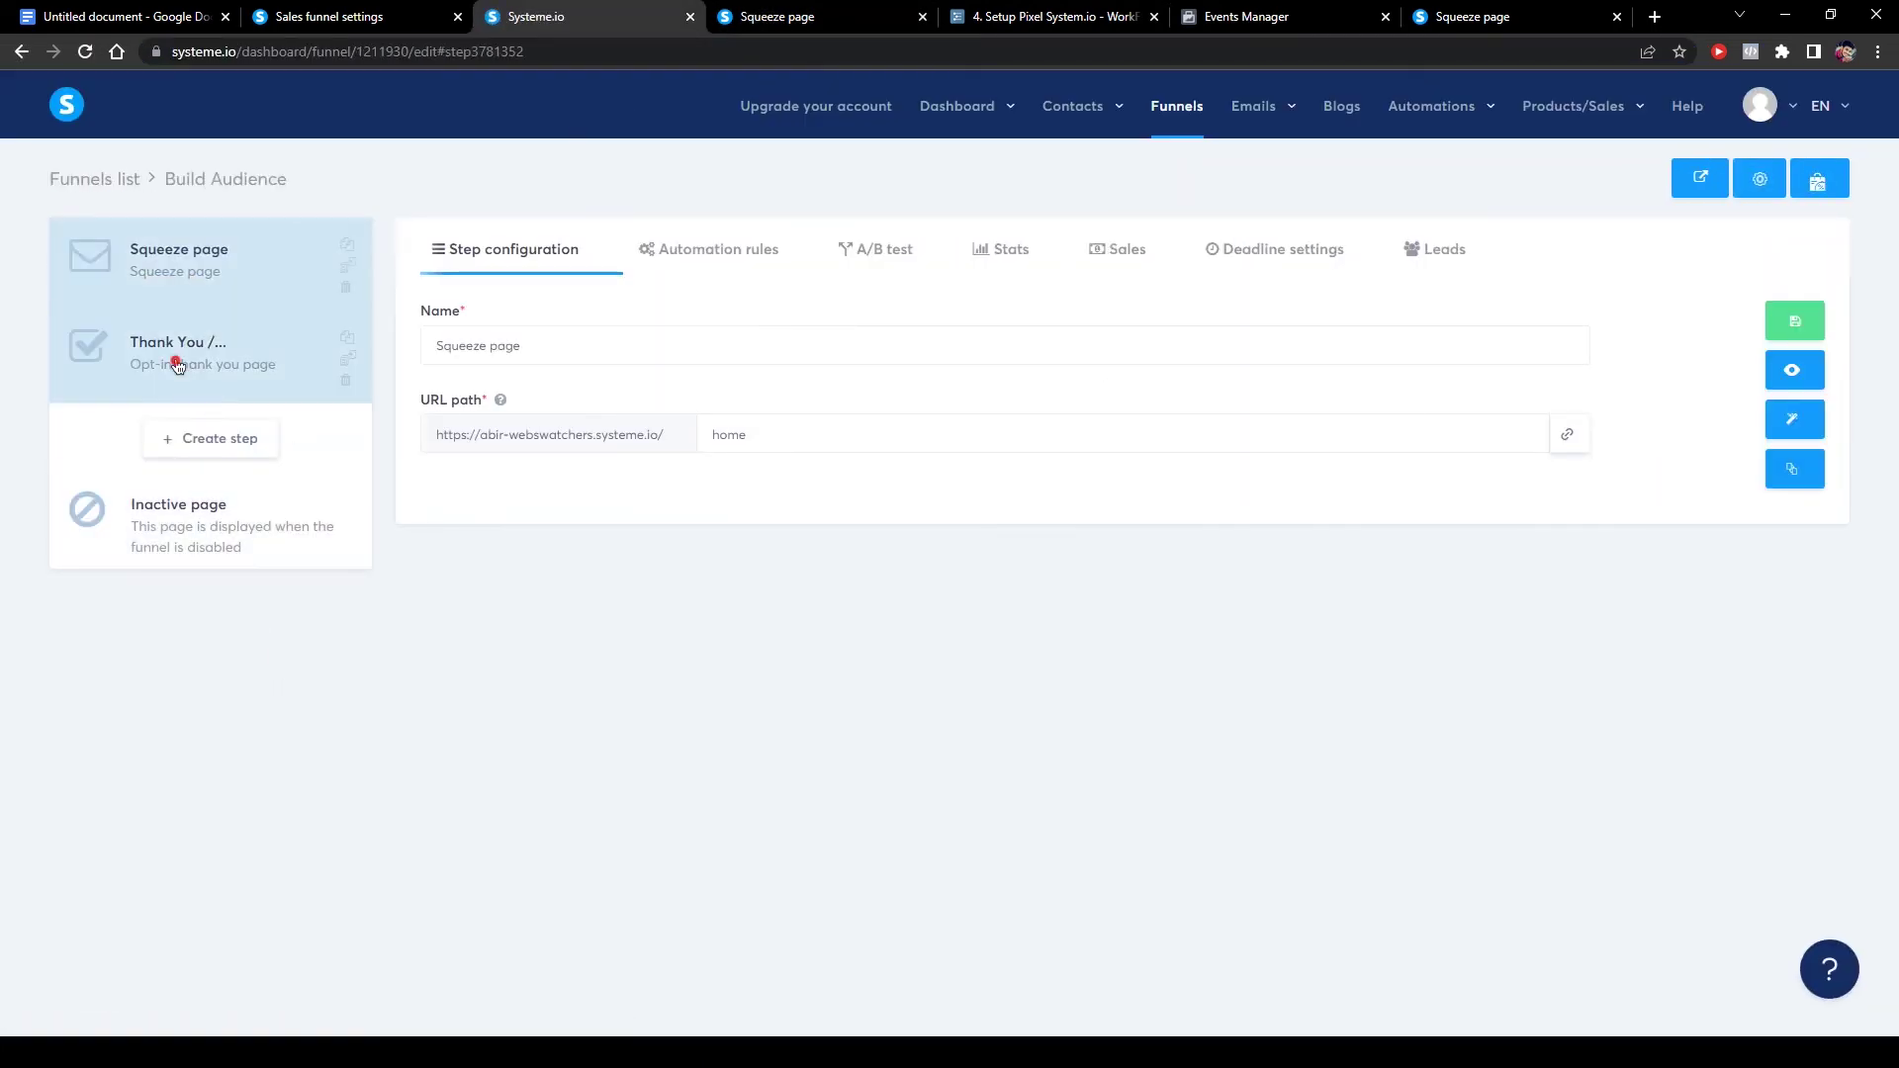
click(178, 363)
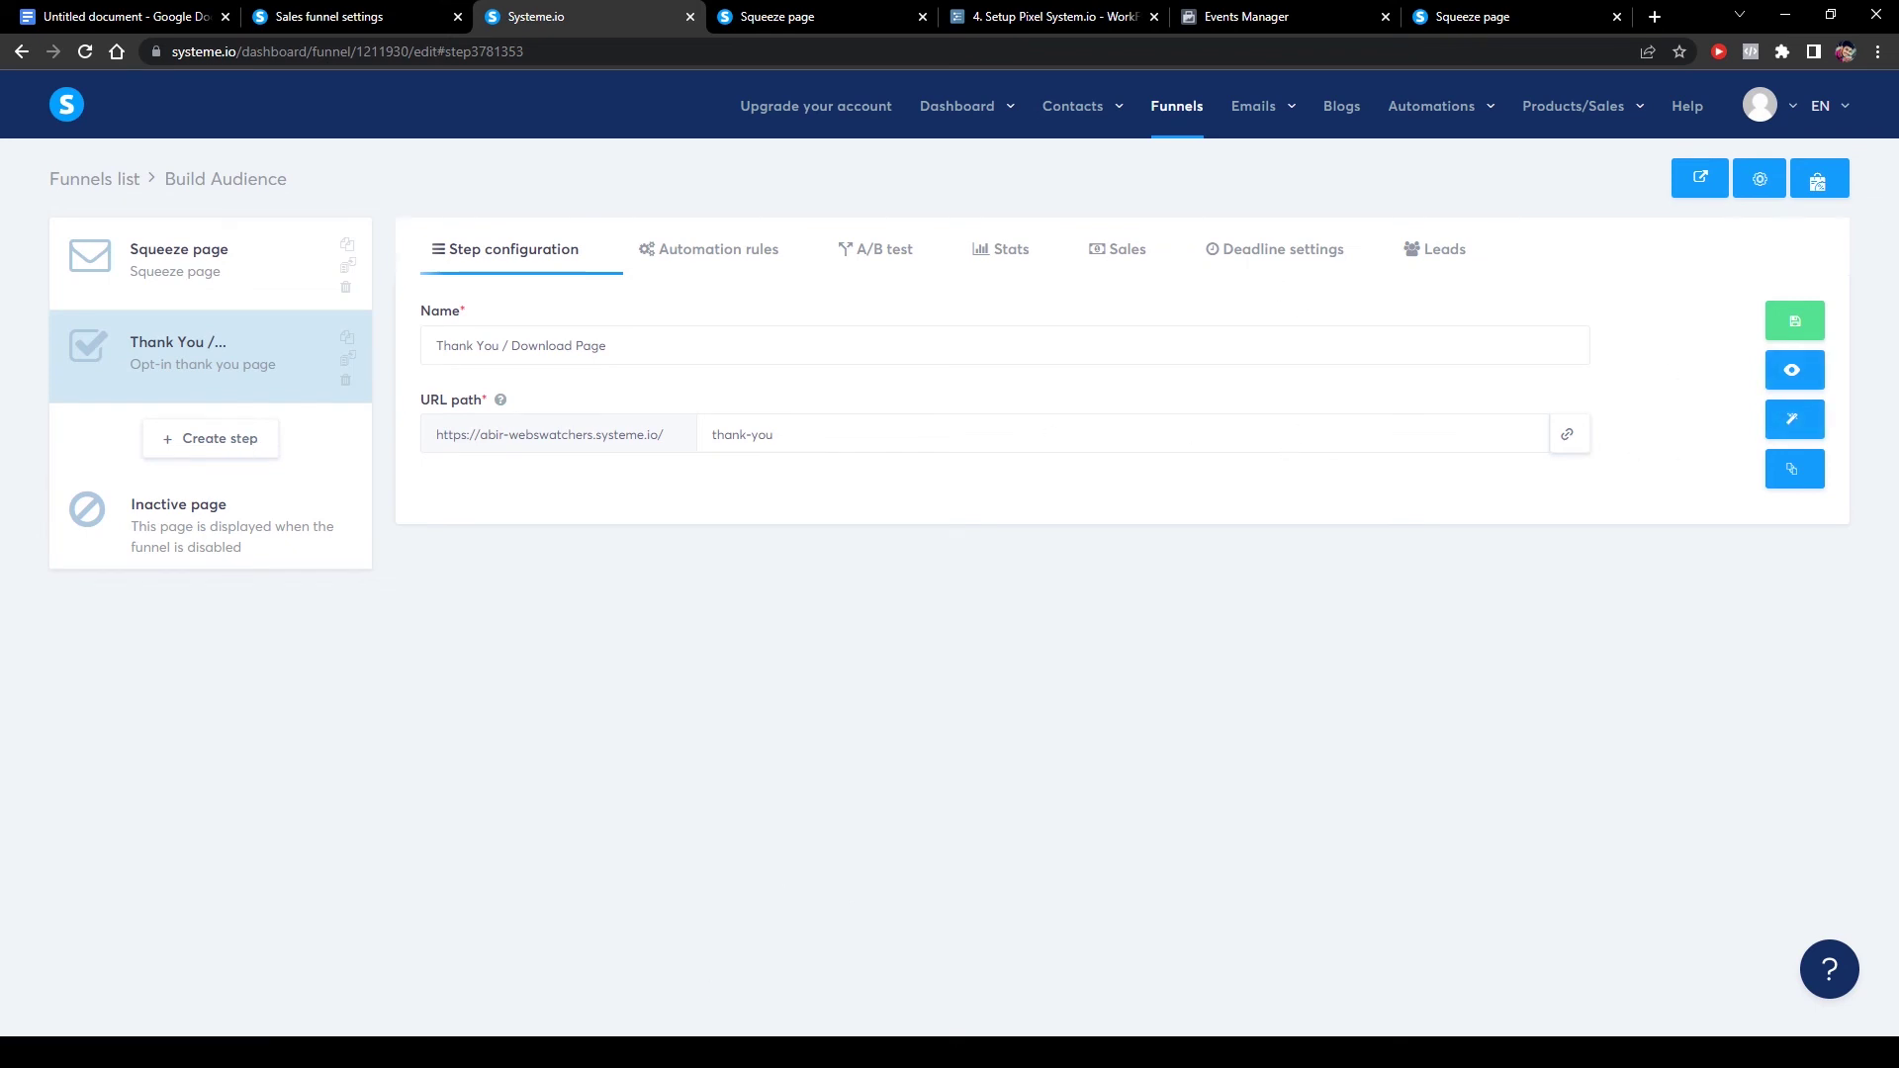
Review the ViewContent tracking script in Notepad and return to the Thank You / Download Page step's configuration.
click(742, 1003)
click(847, 381)
key(ctrl+a)
click(823, 372)
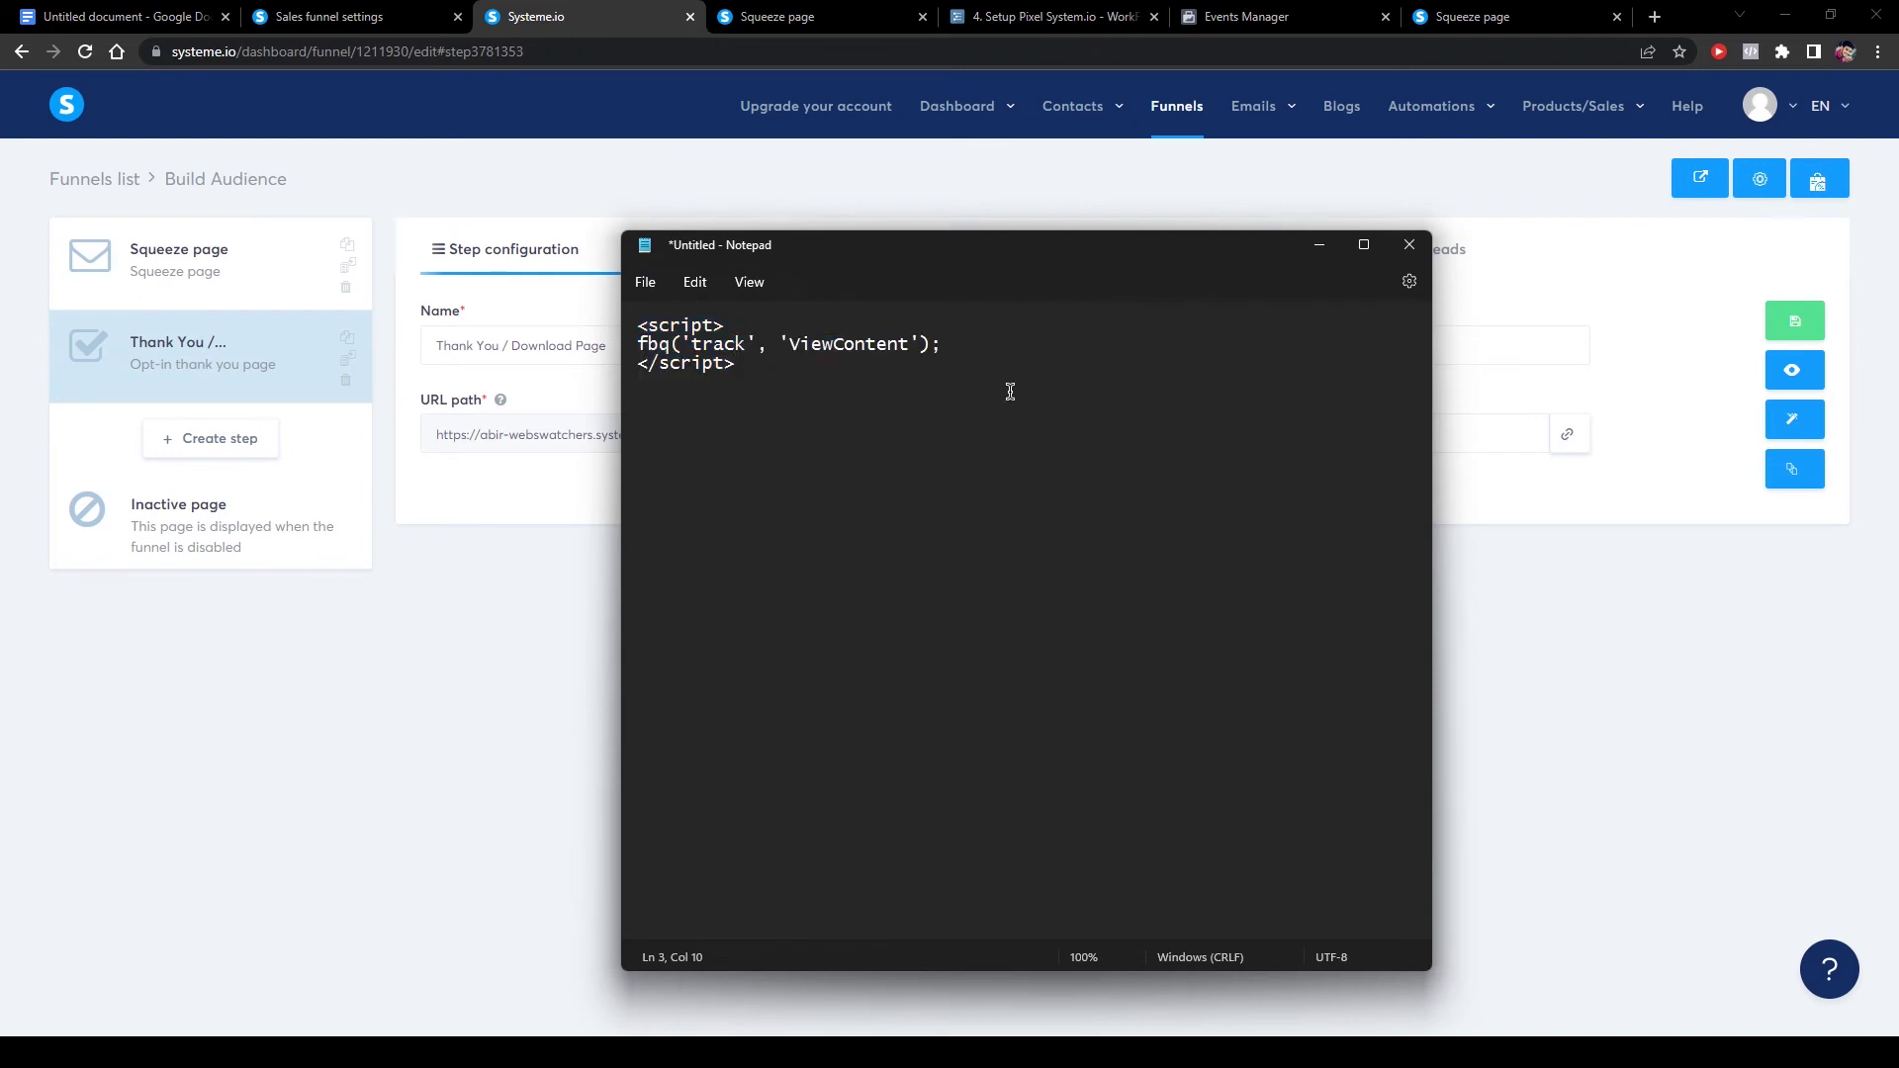
click(1531, 695)
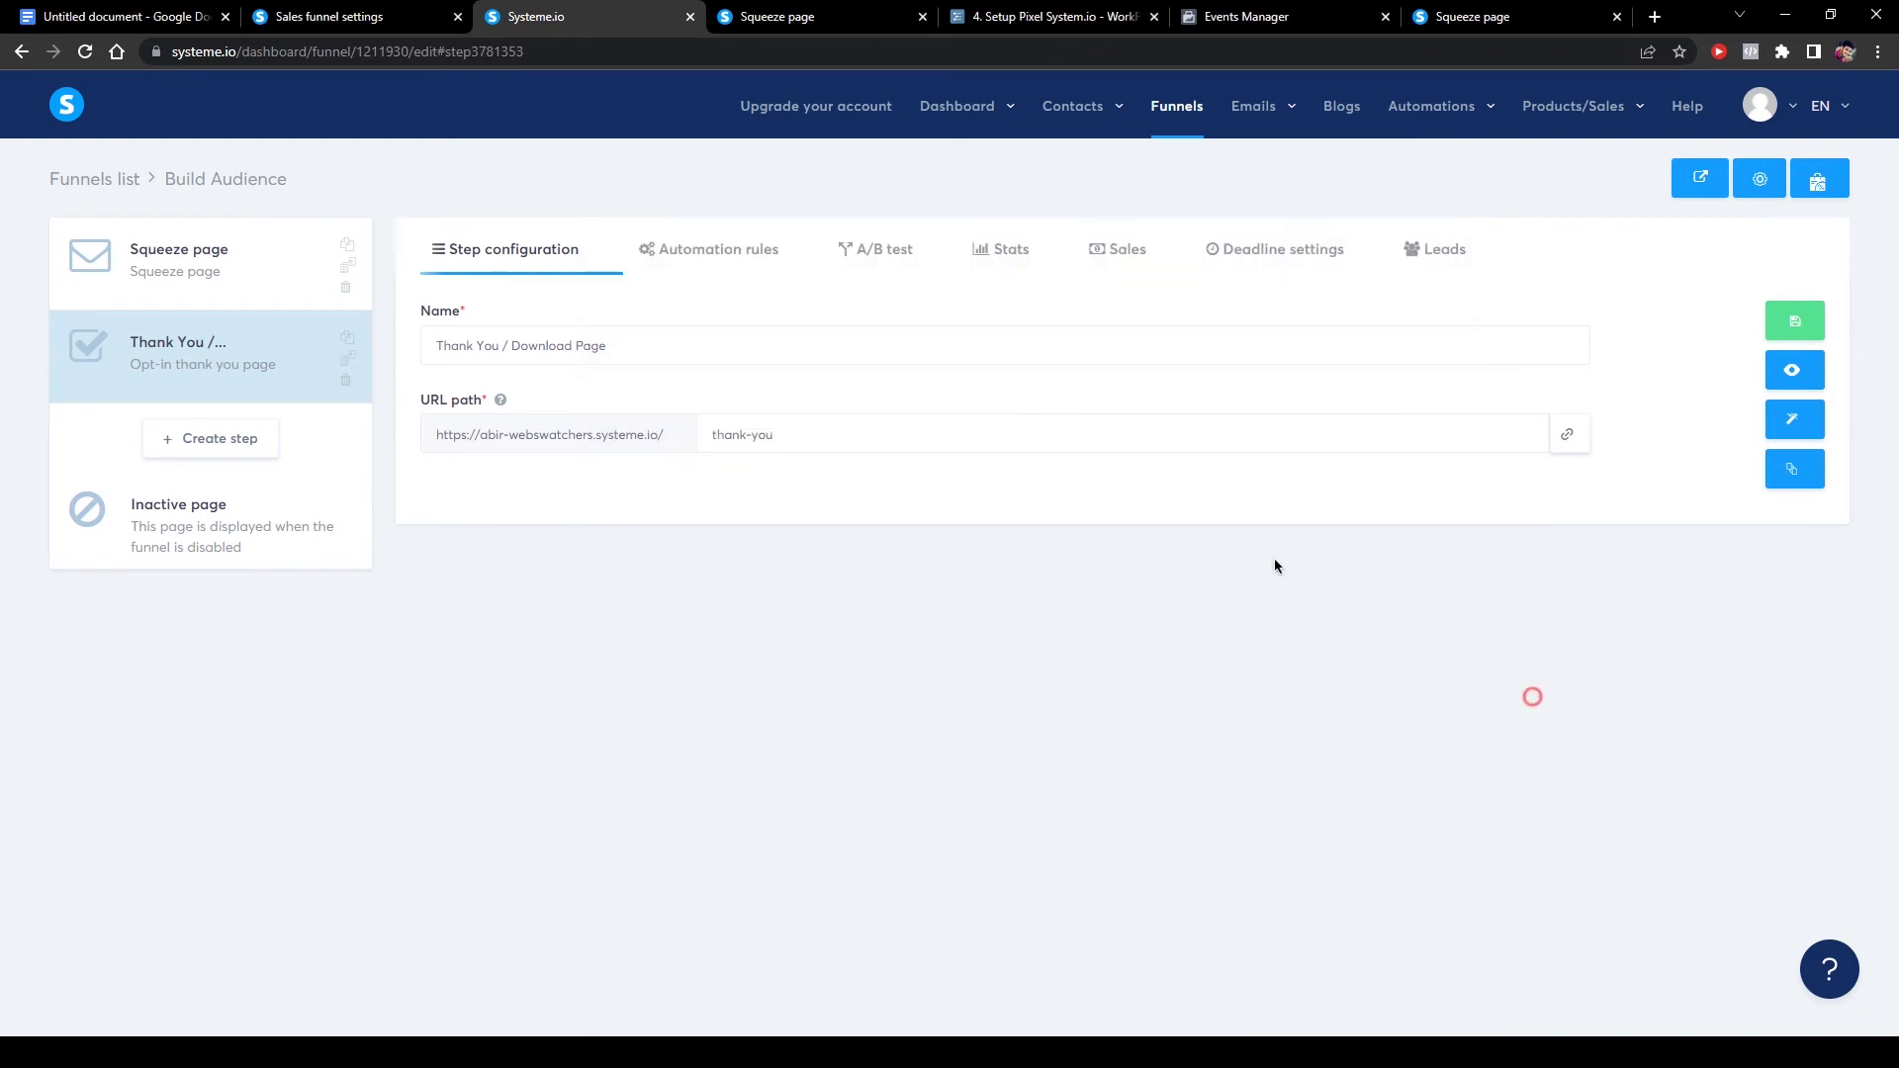
Preview the live thank-you page, return to its funnel step and open the page in the editor.
click(1796, 368)
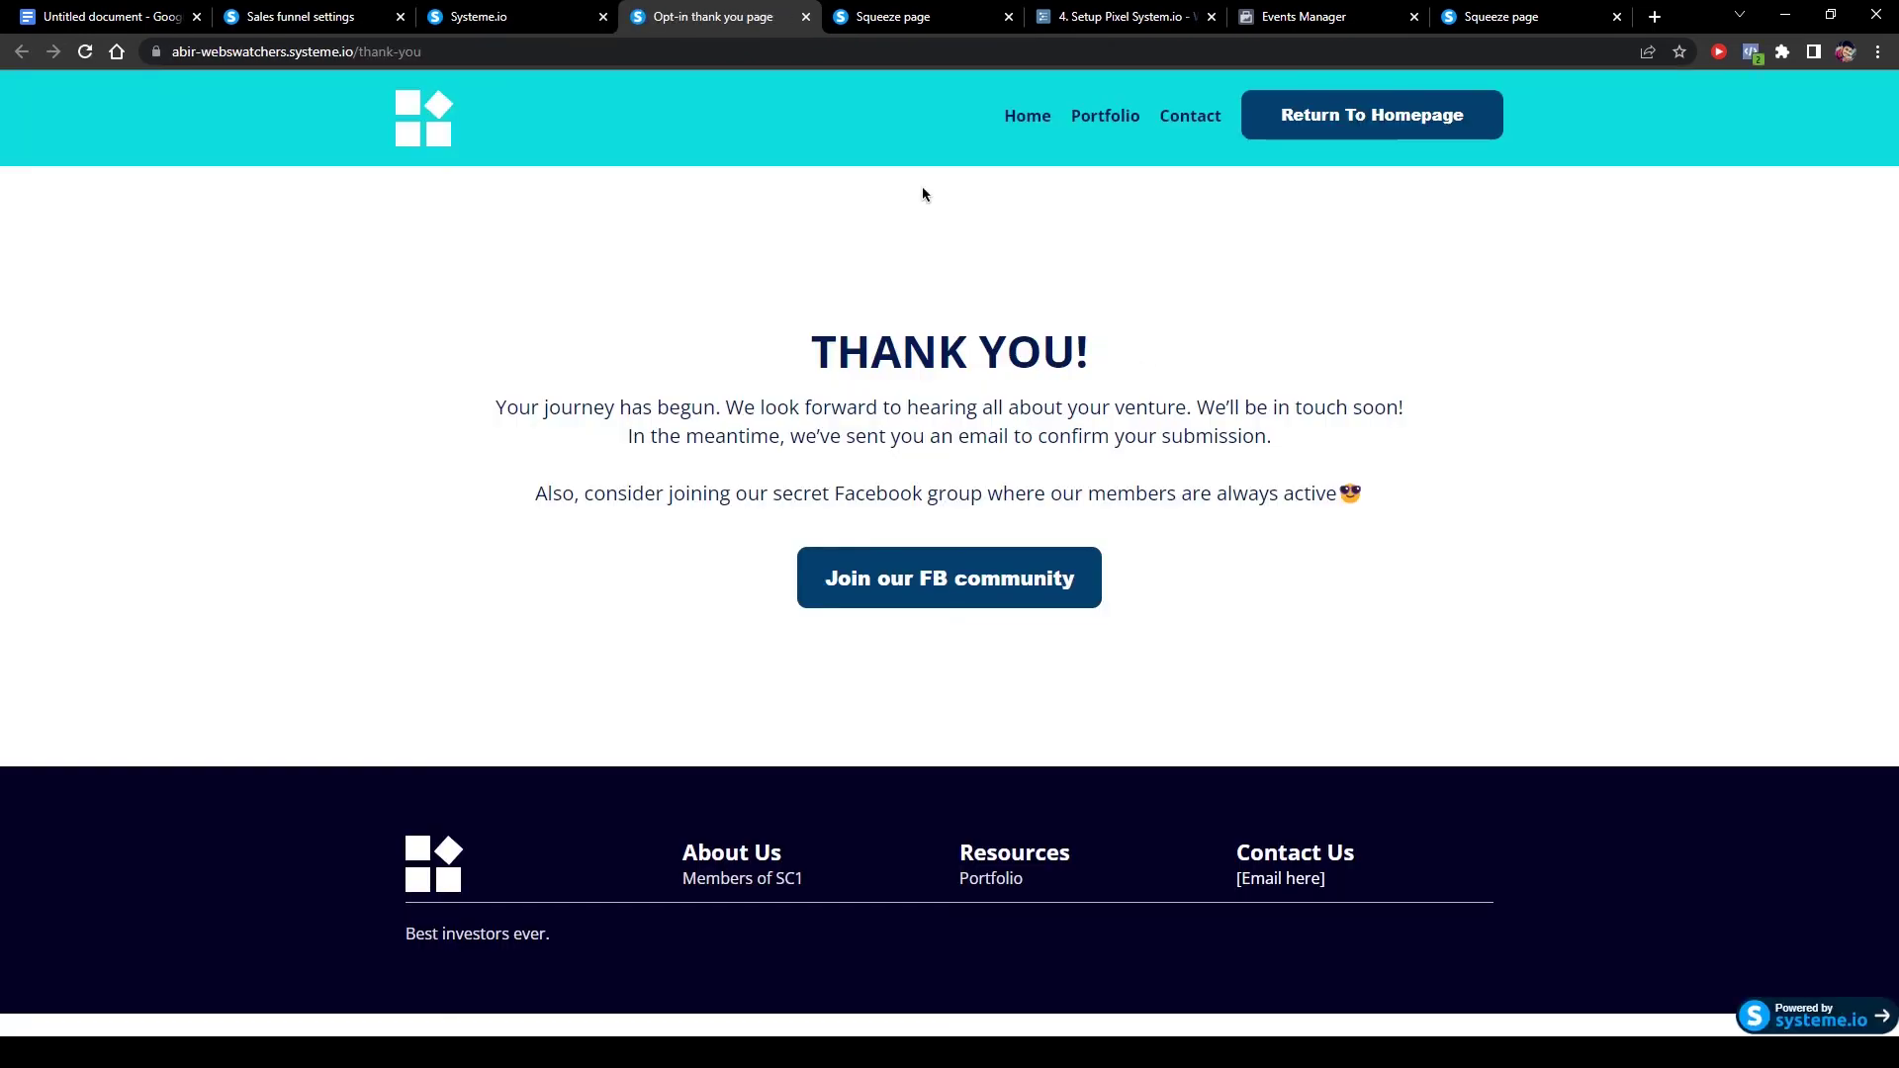
click(479, 16)
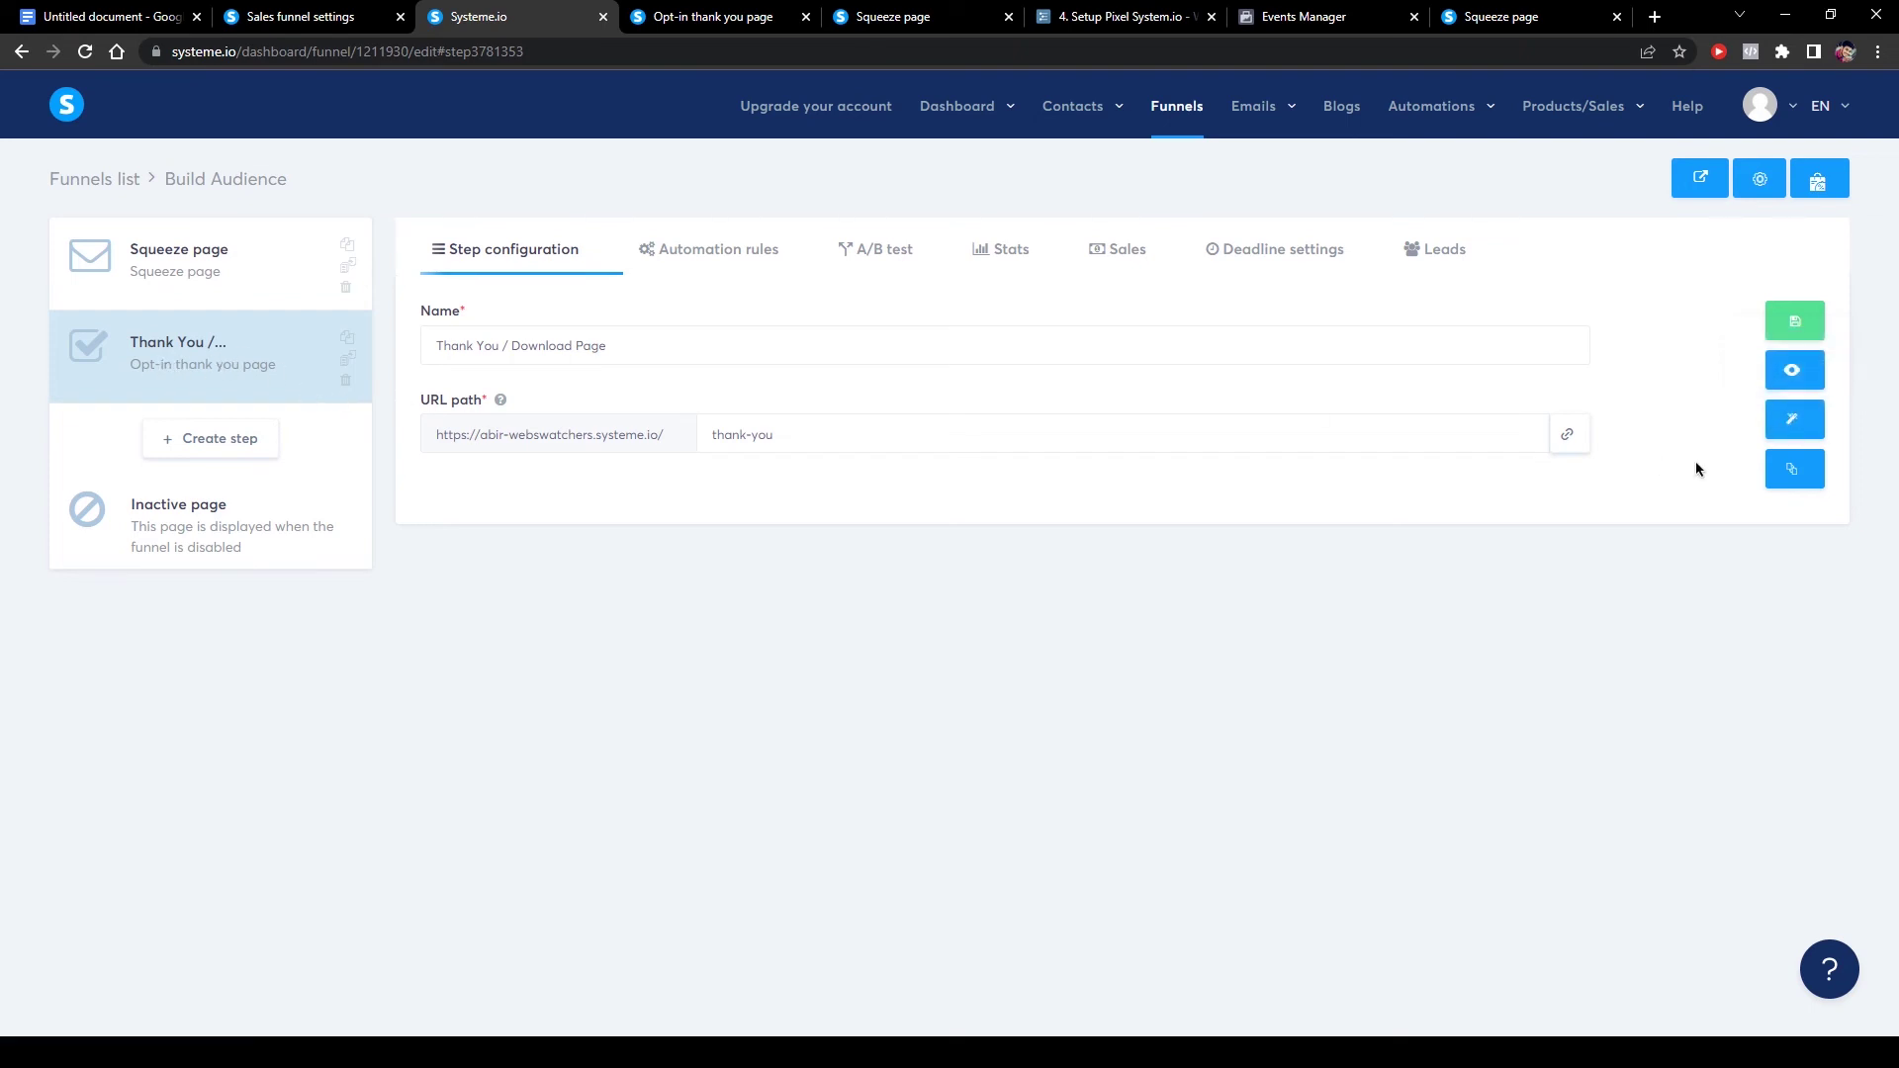
click(1792, 420)
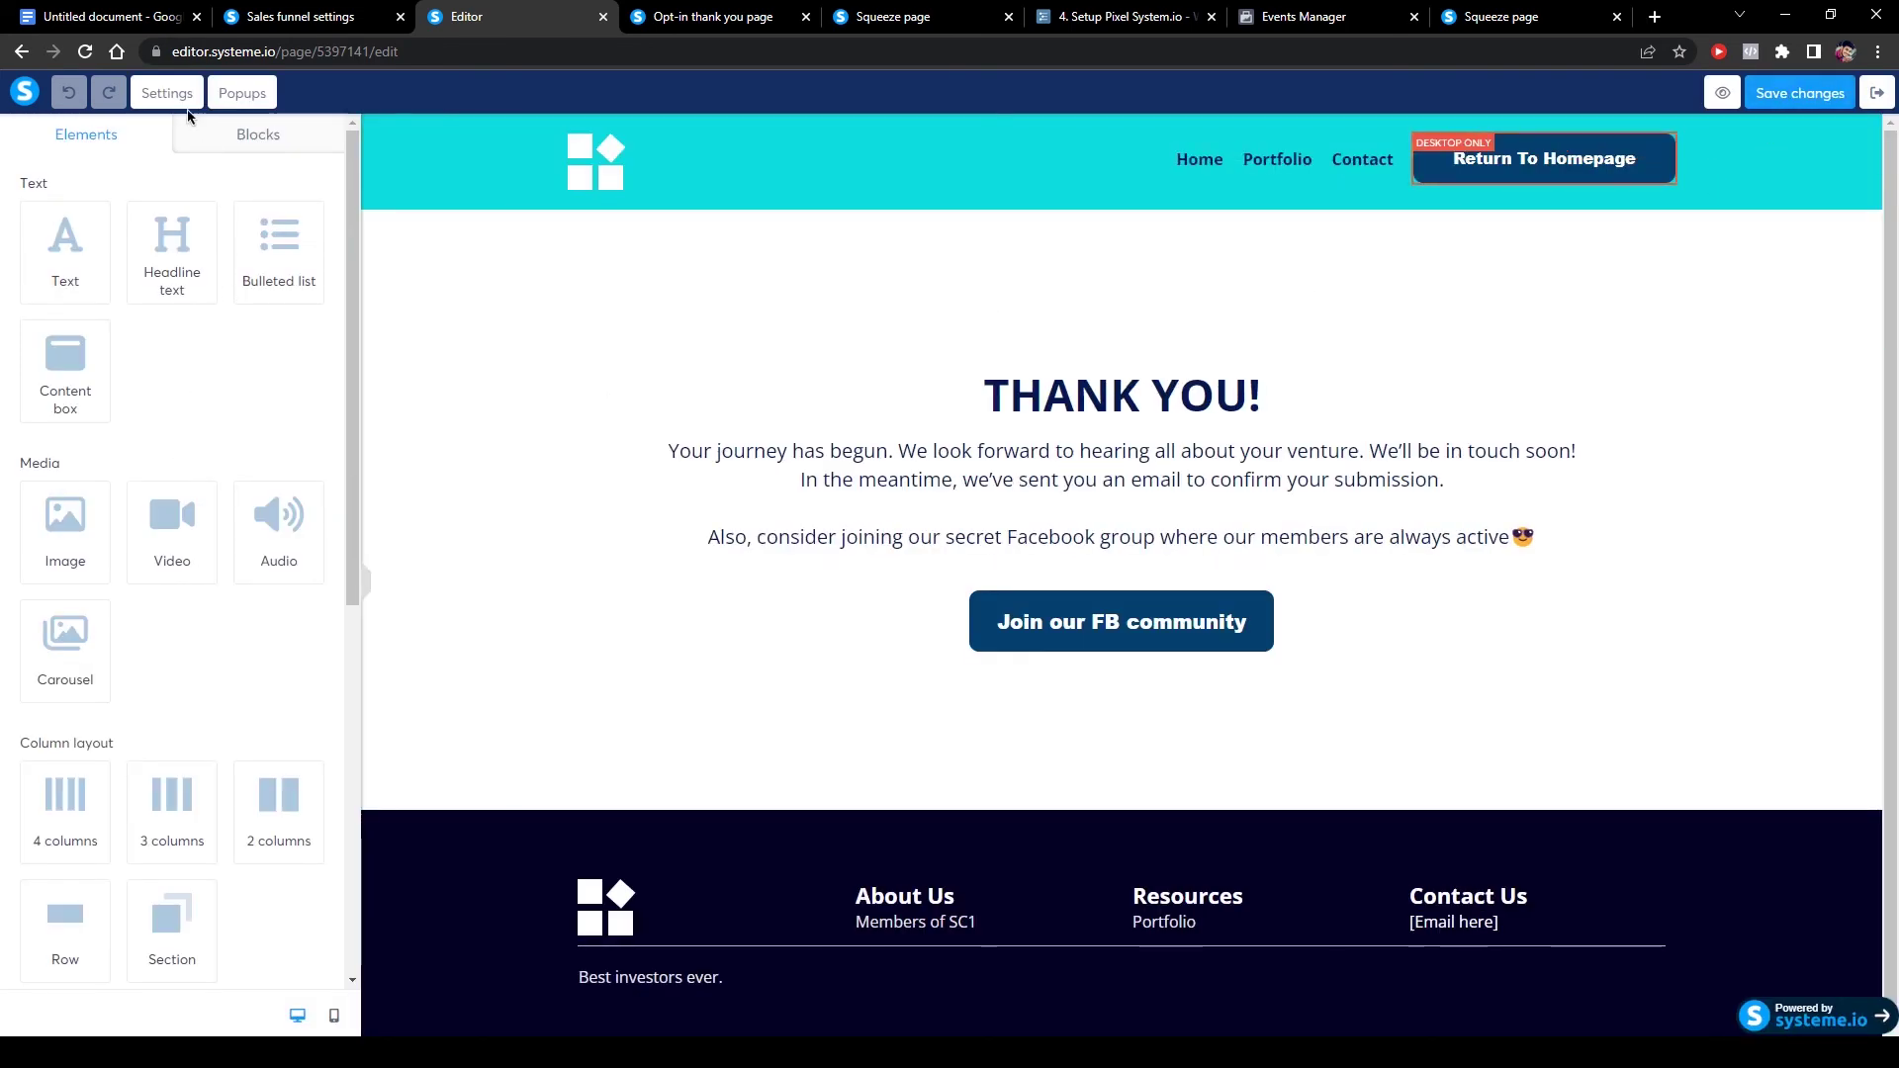
Paste the fbq('track', 'ViewContent') script into the thank-you page's header code through the page's tracking settings and save it.
click(174, 94)
scroll(212, 306, down, 5)
scroll(224, 317, down, 4)
drag(6, 678, 148, 679)
click(70, 806)
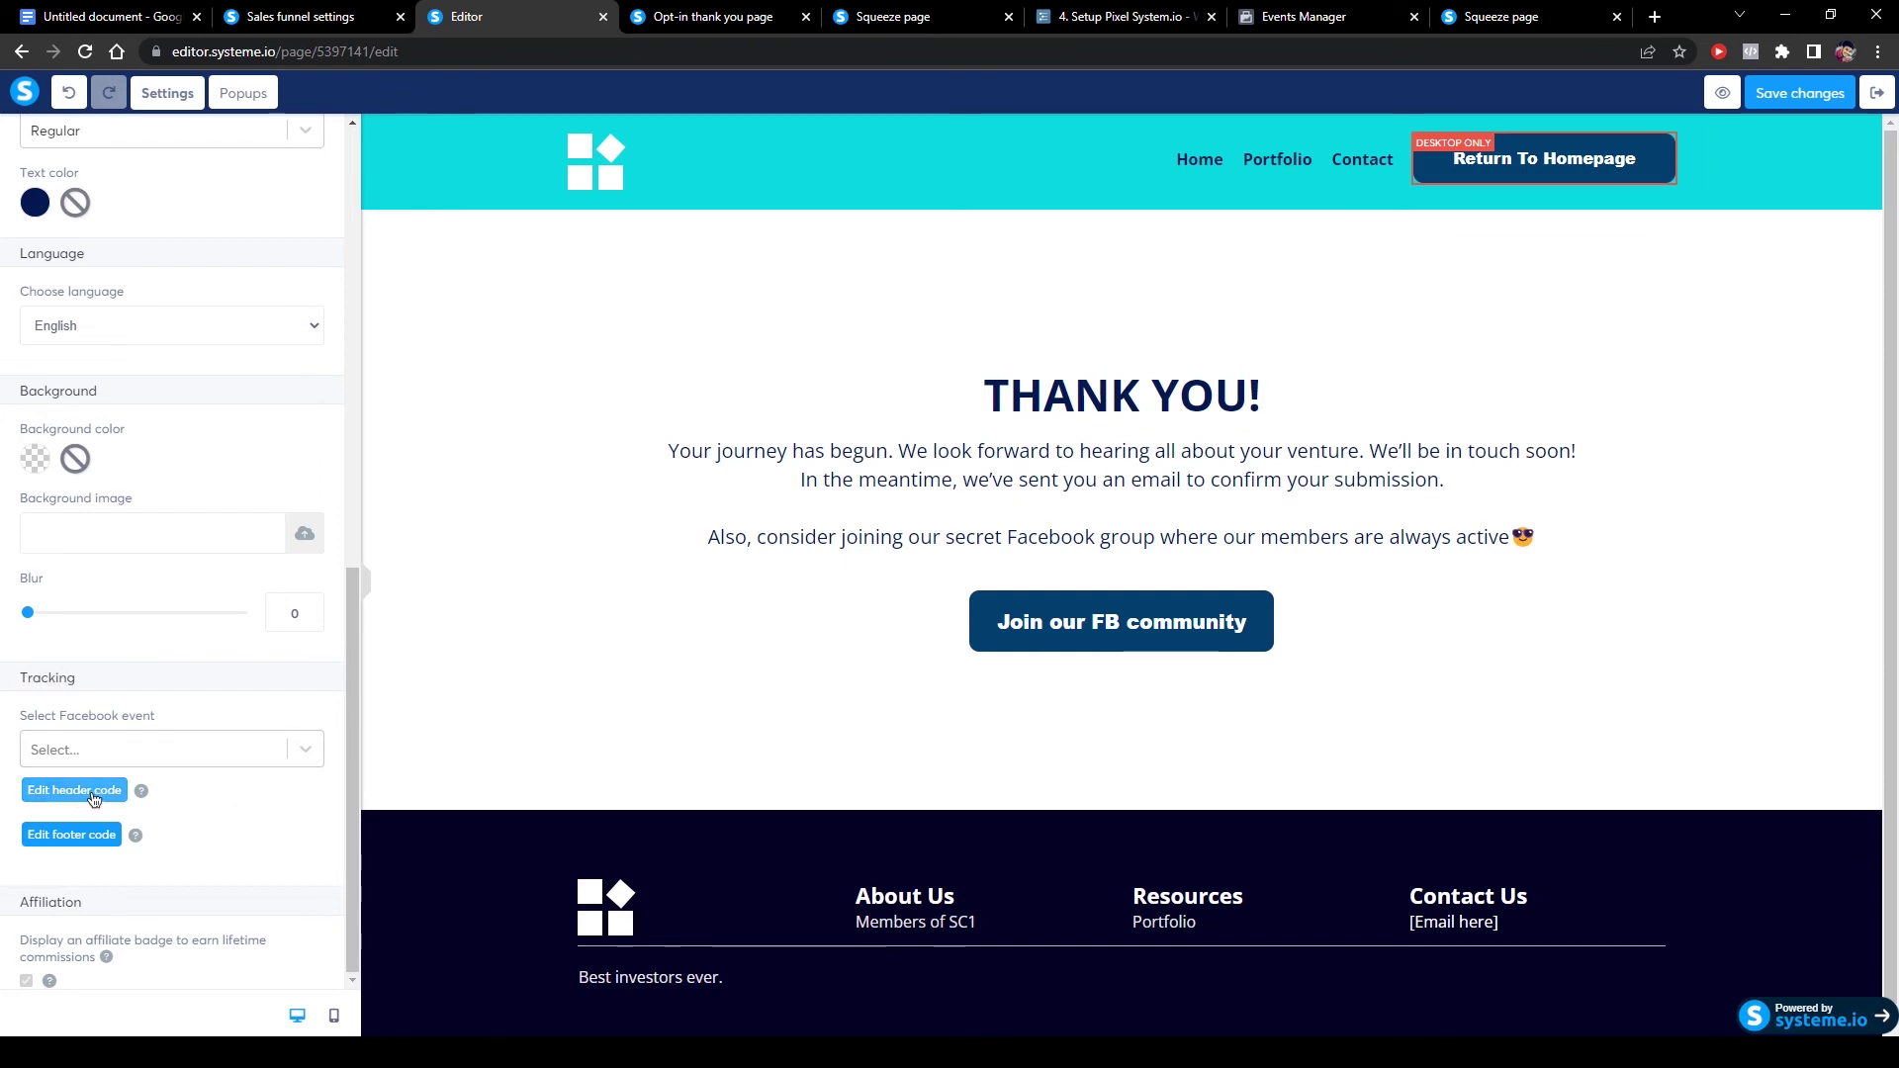
click(94, 797)
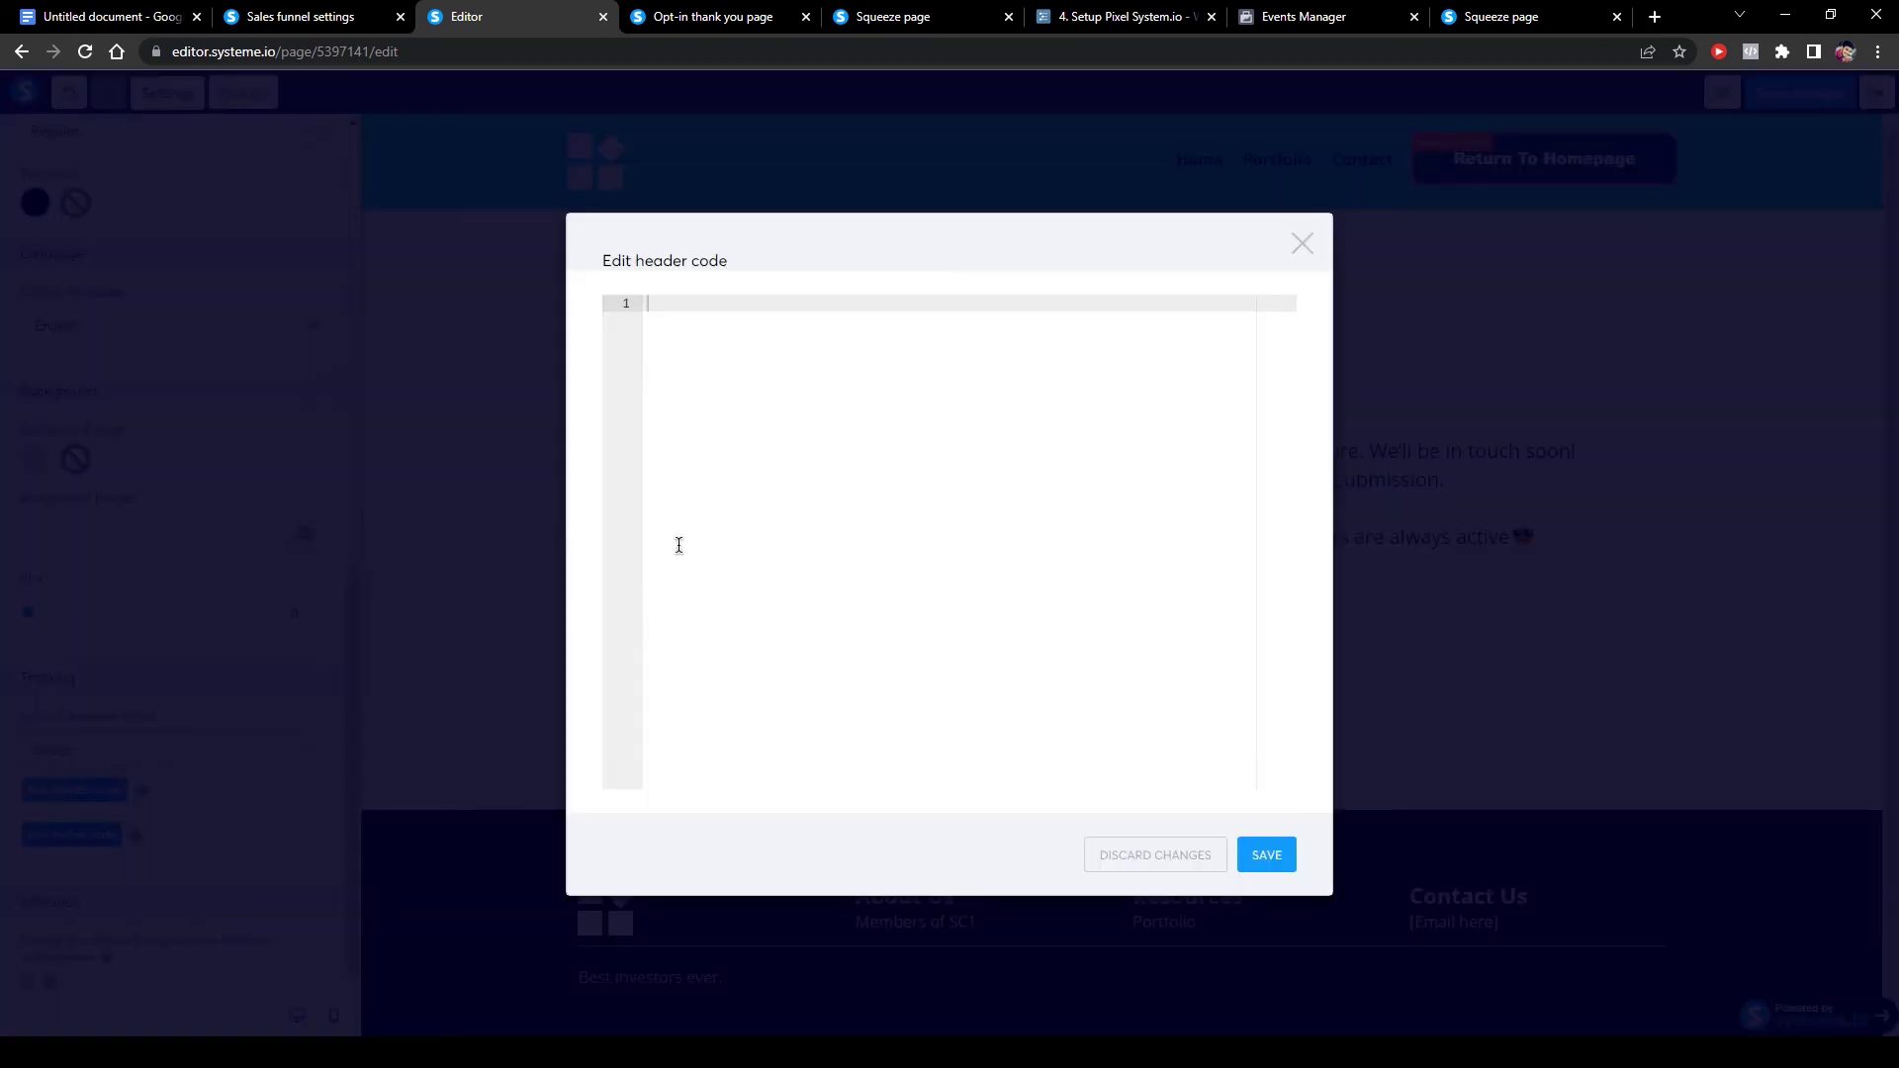
right_click(720, 440)
click(770, 600)
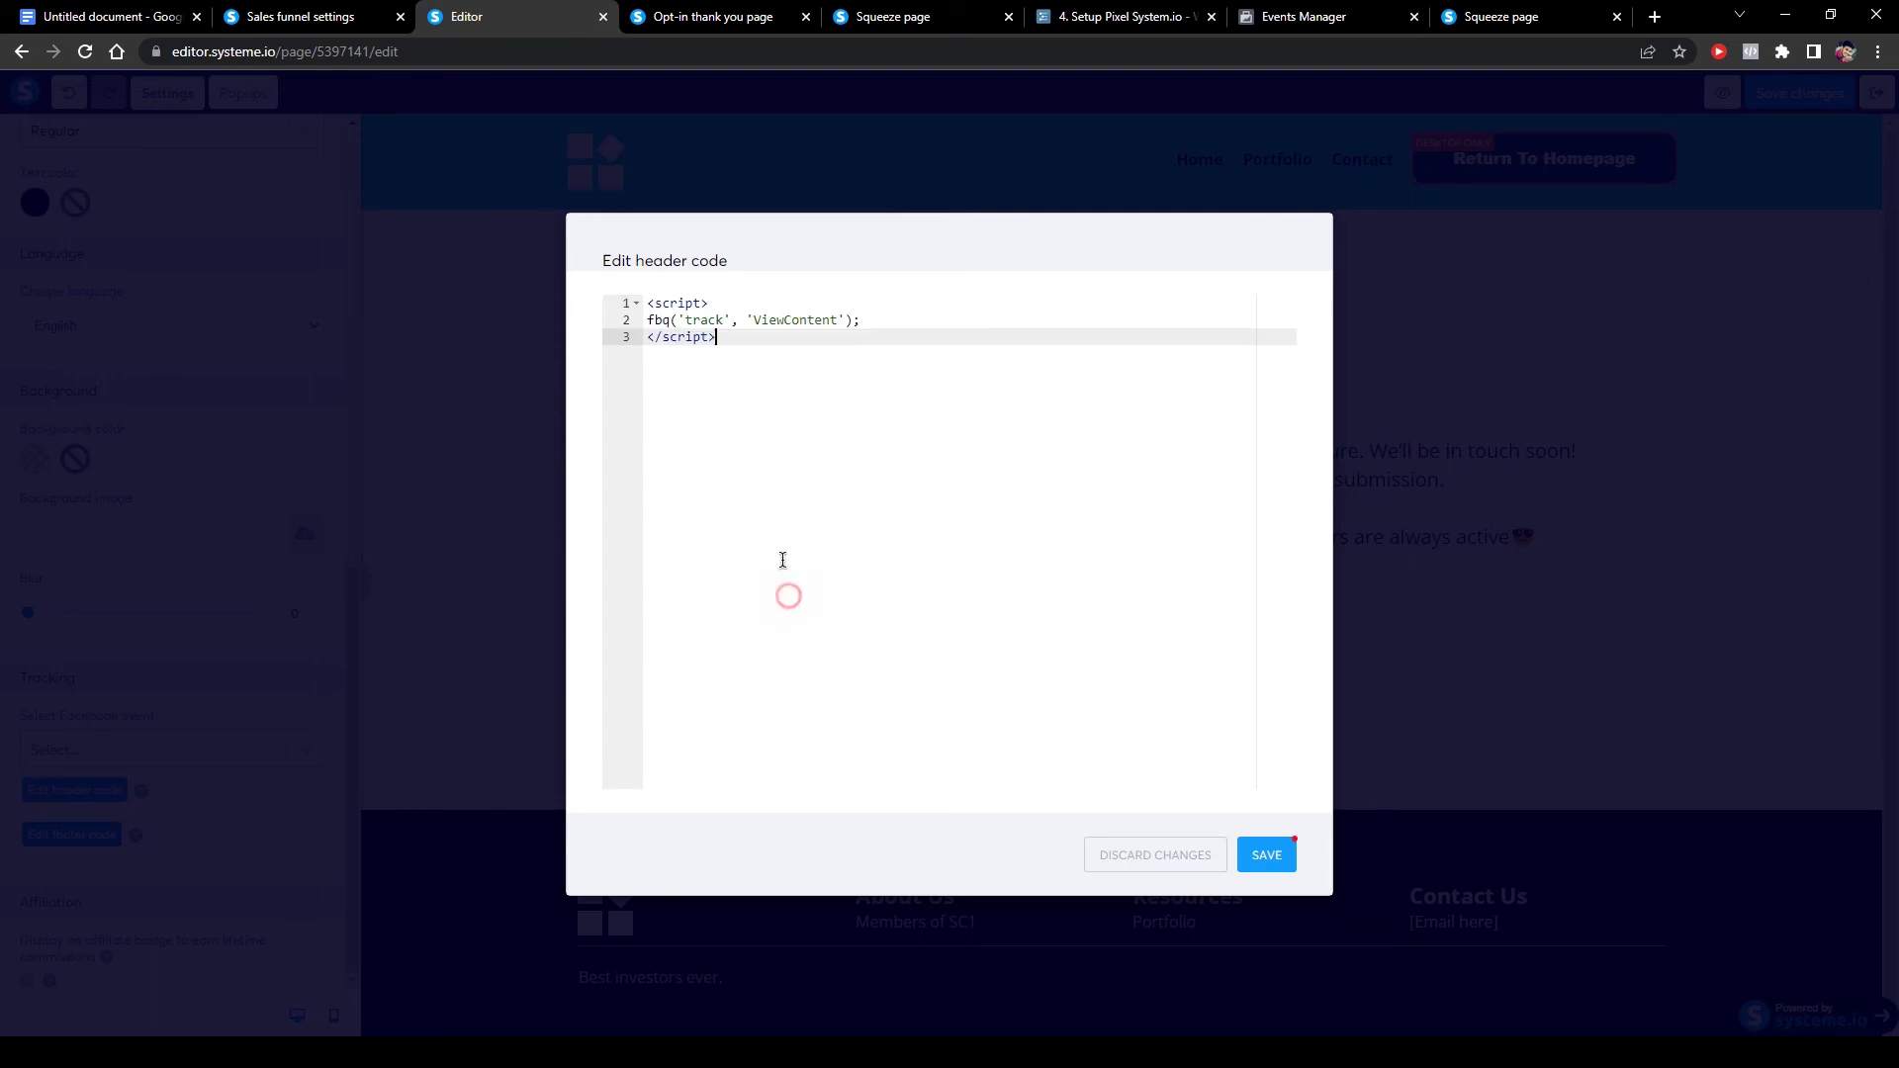
double_click(774, 321)
click(812, 425)
click(1257, 858)
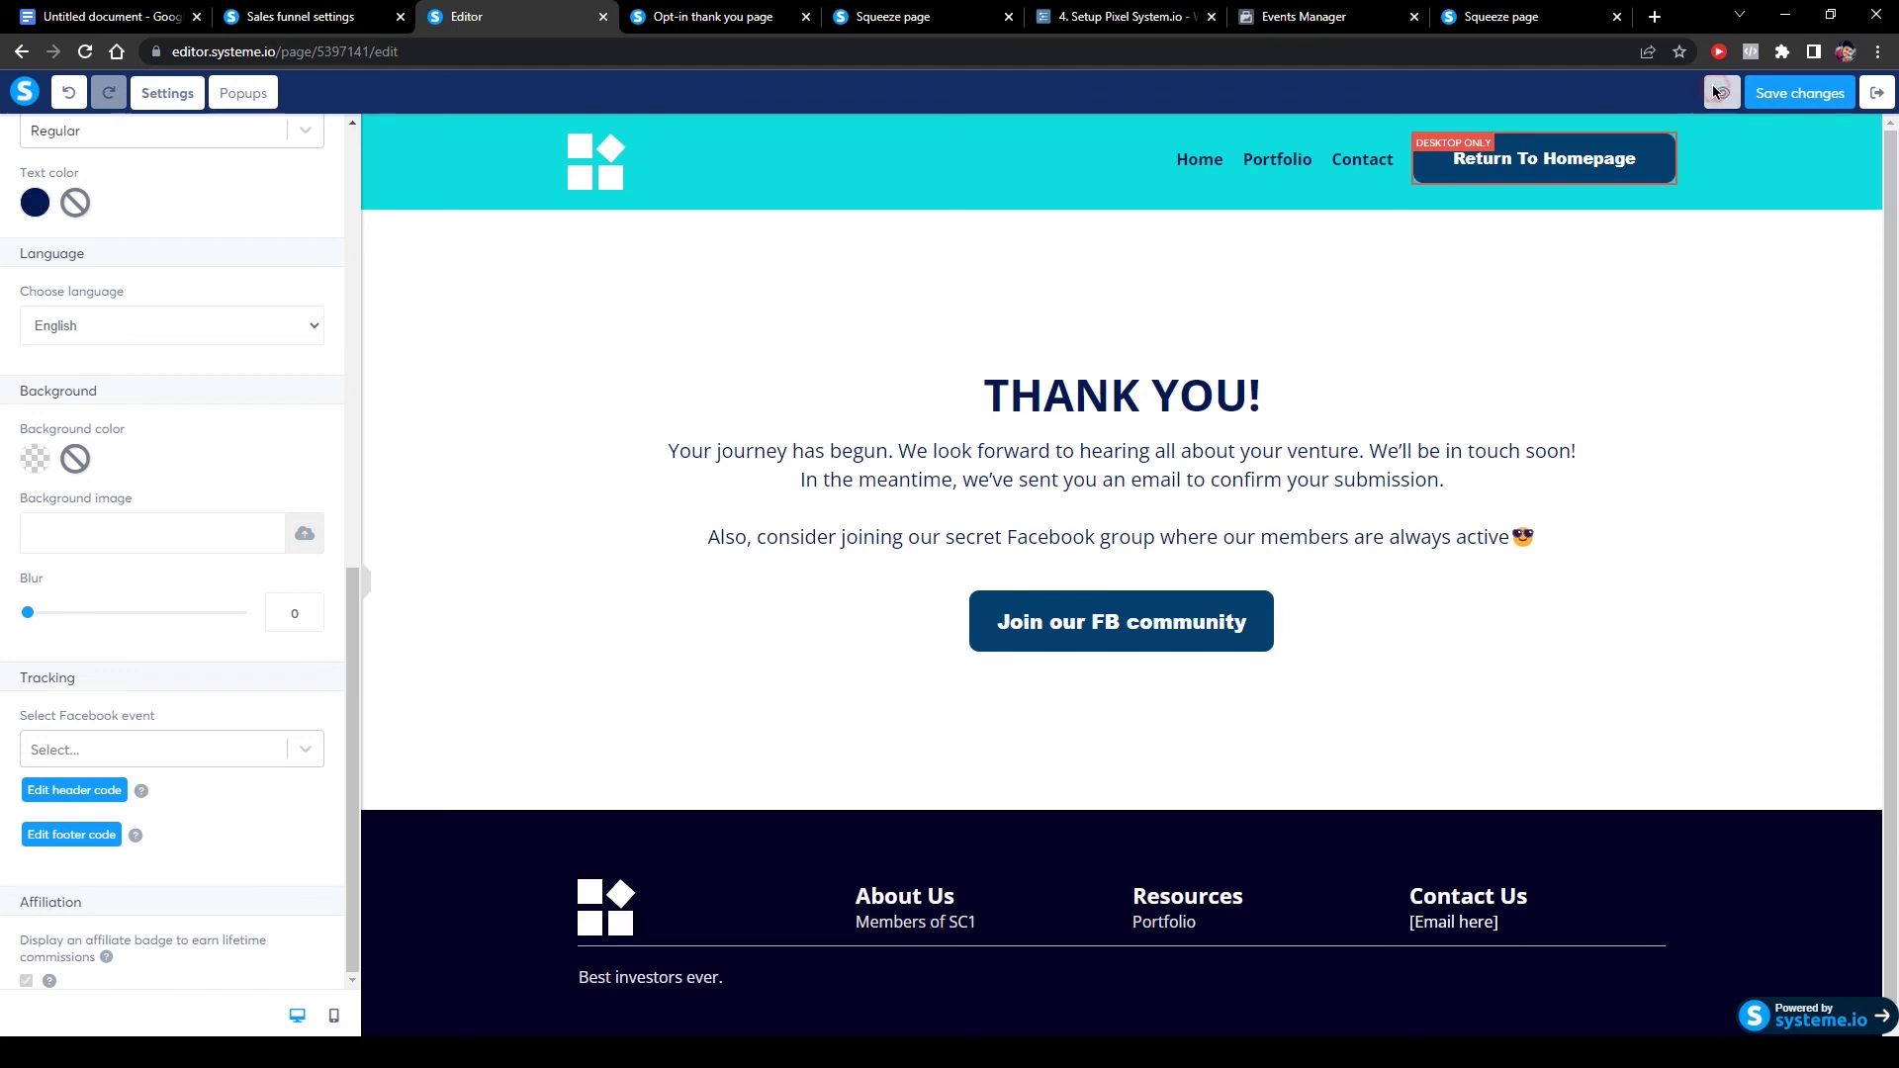
Preview the thank-you page and examine its ViewContent event details in Facebook Pixel Helper.
click(1722, 92)
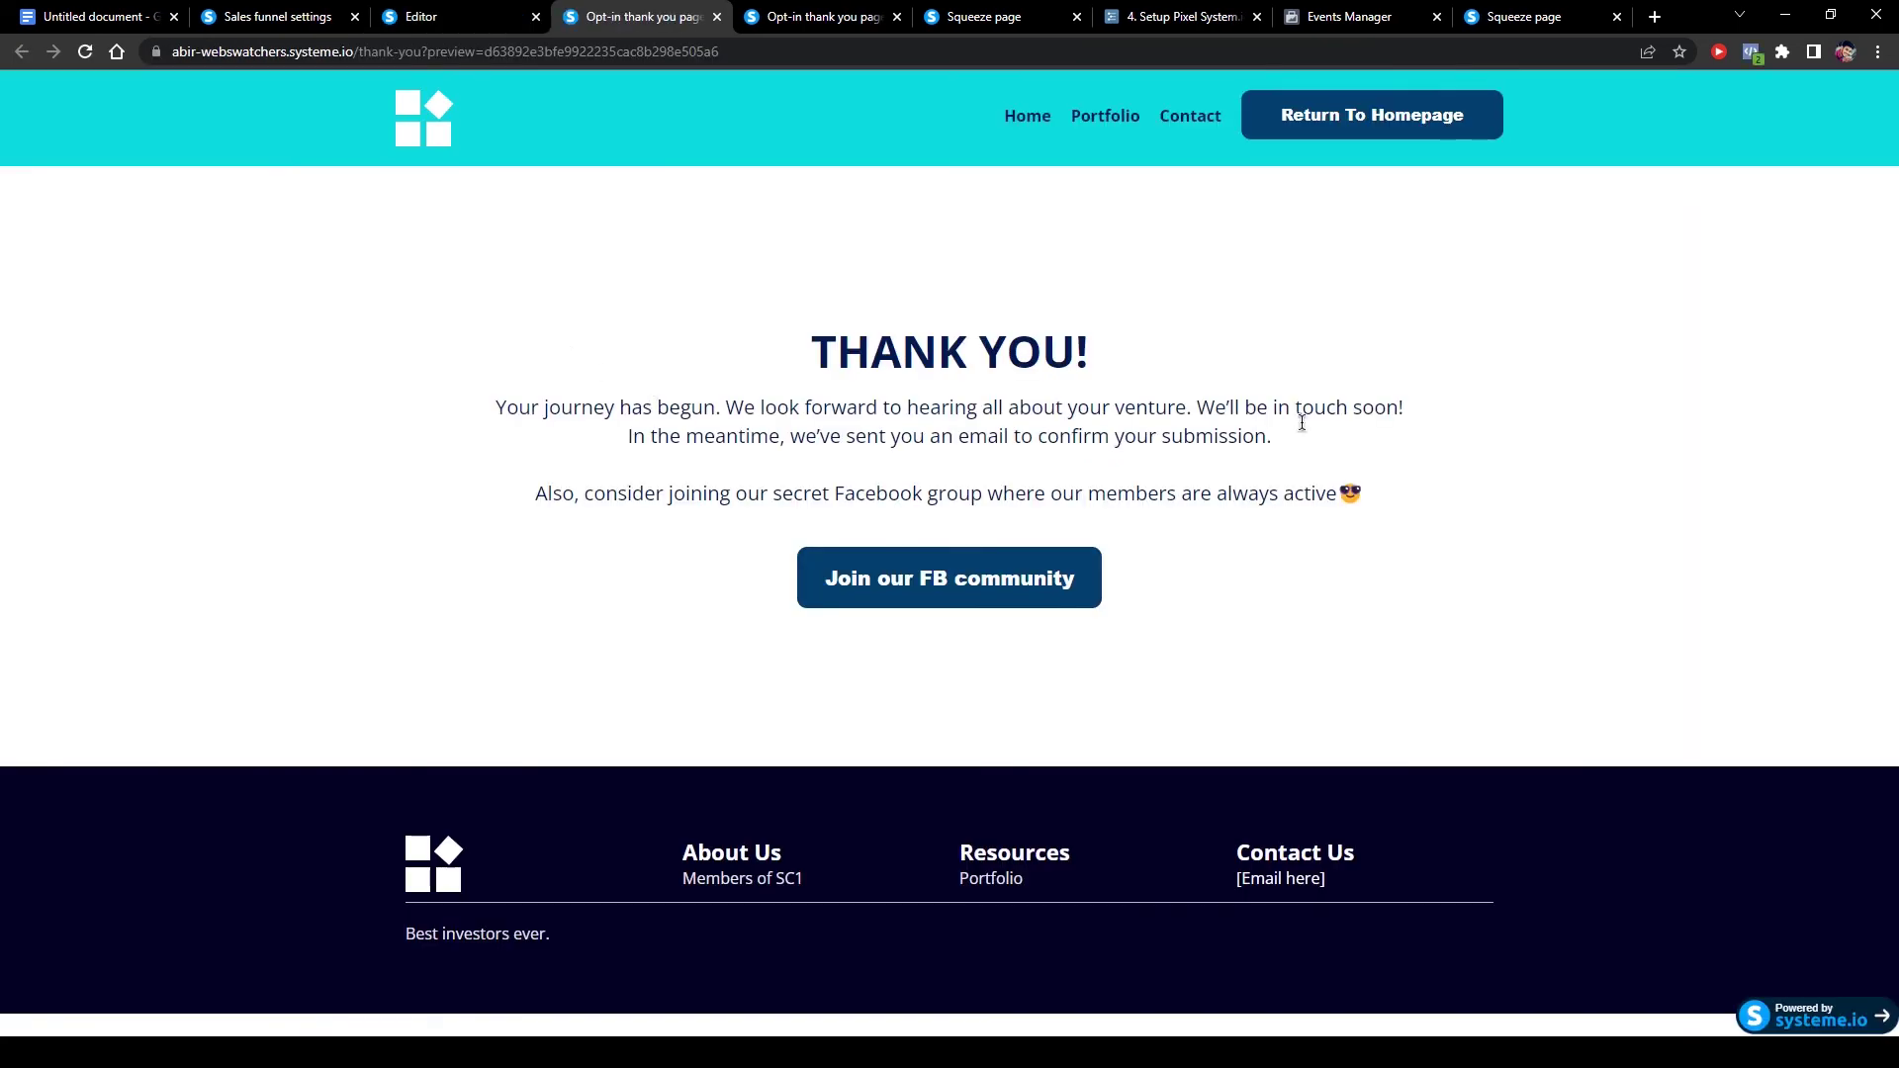
click(1752, 53)
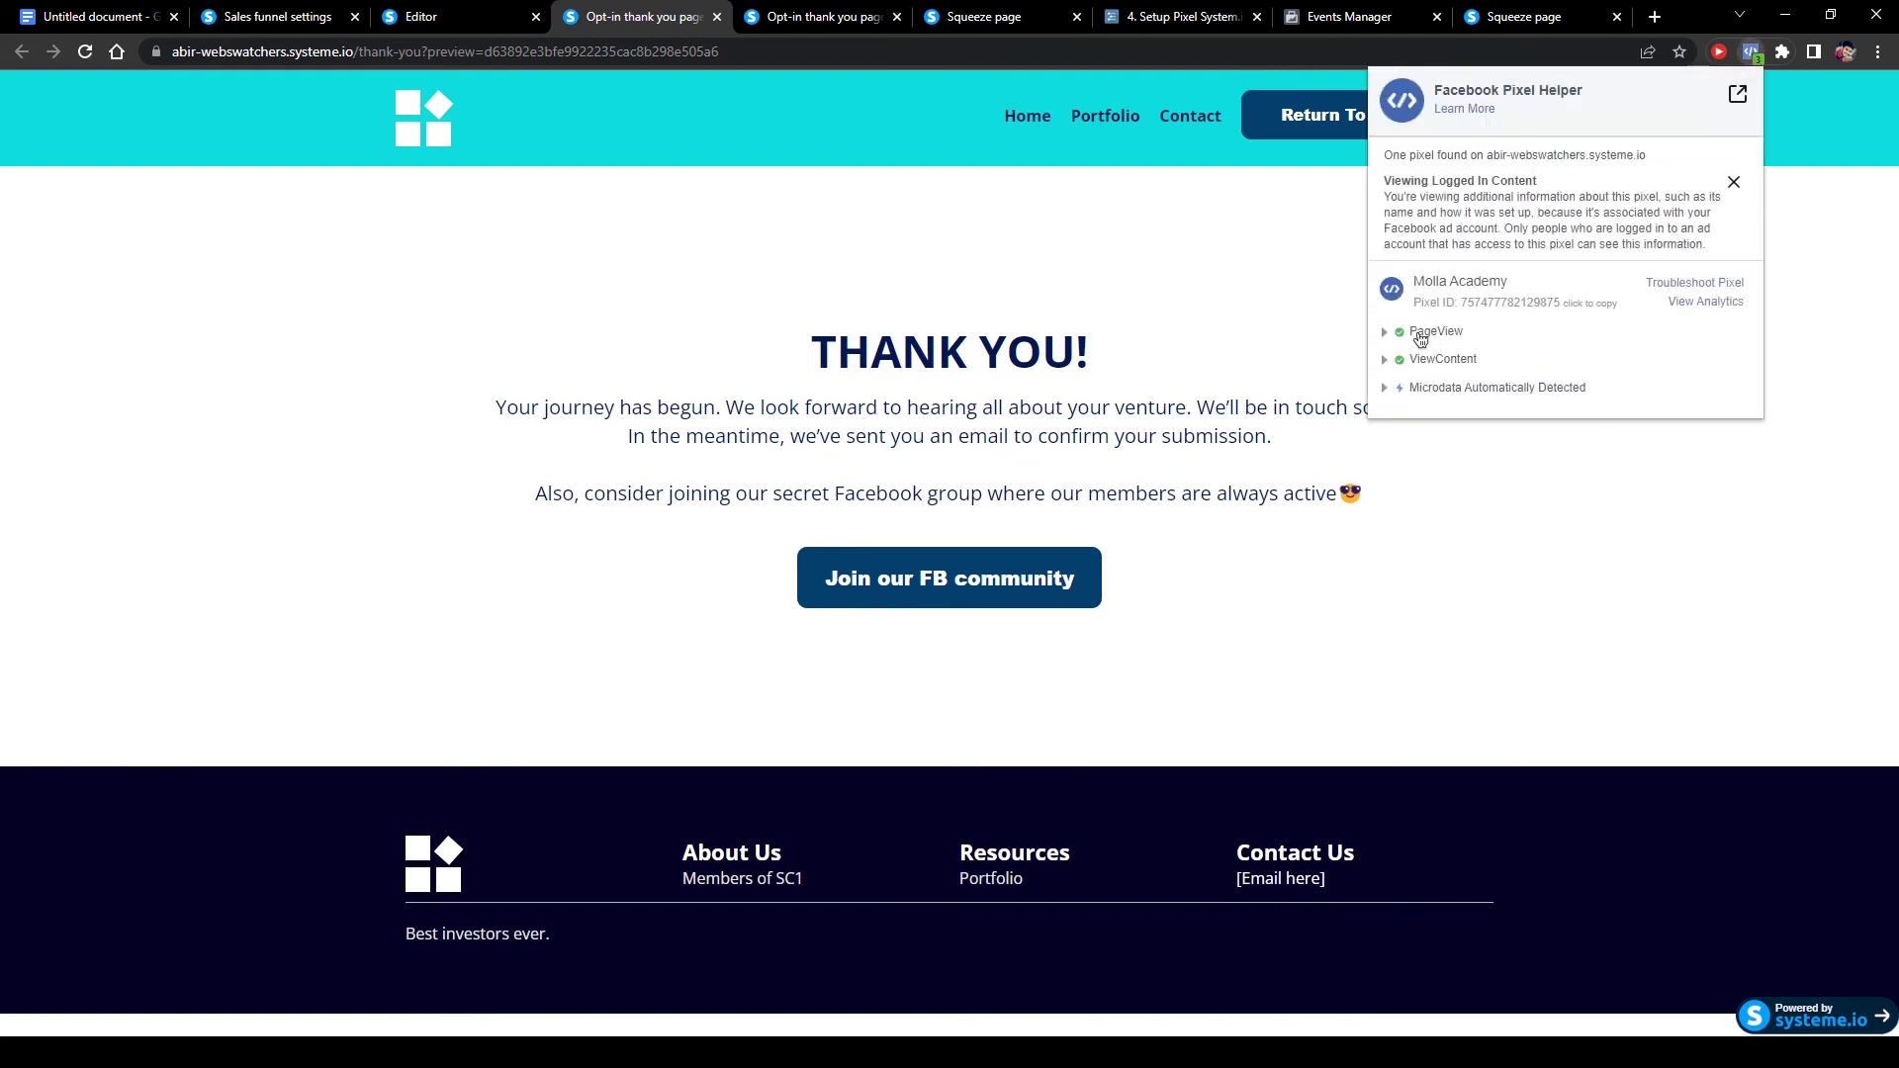
click(1385, 361)
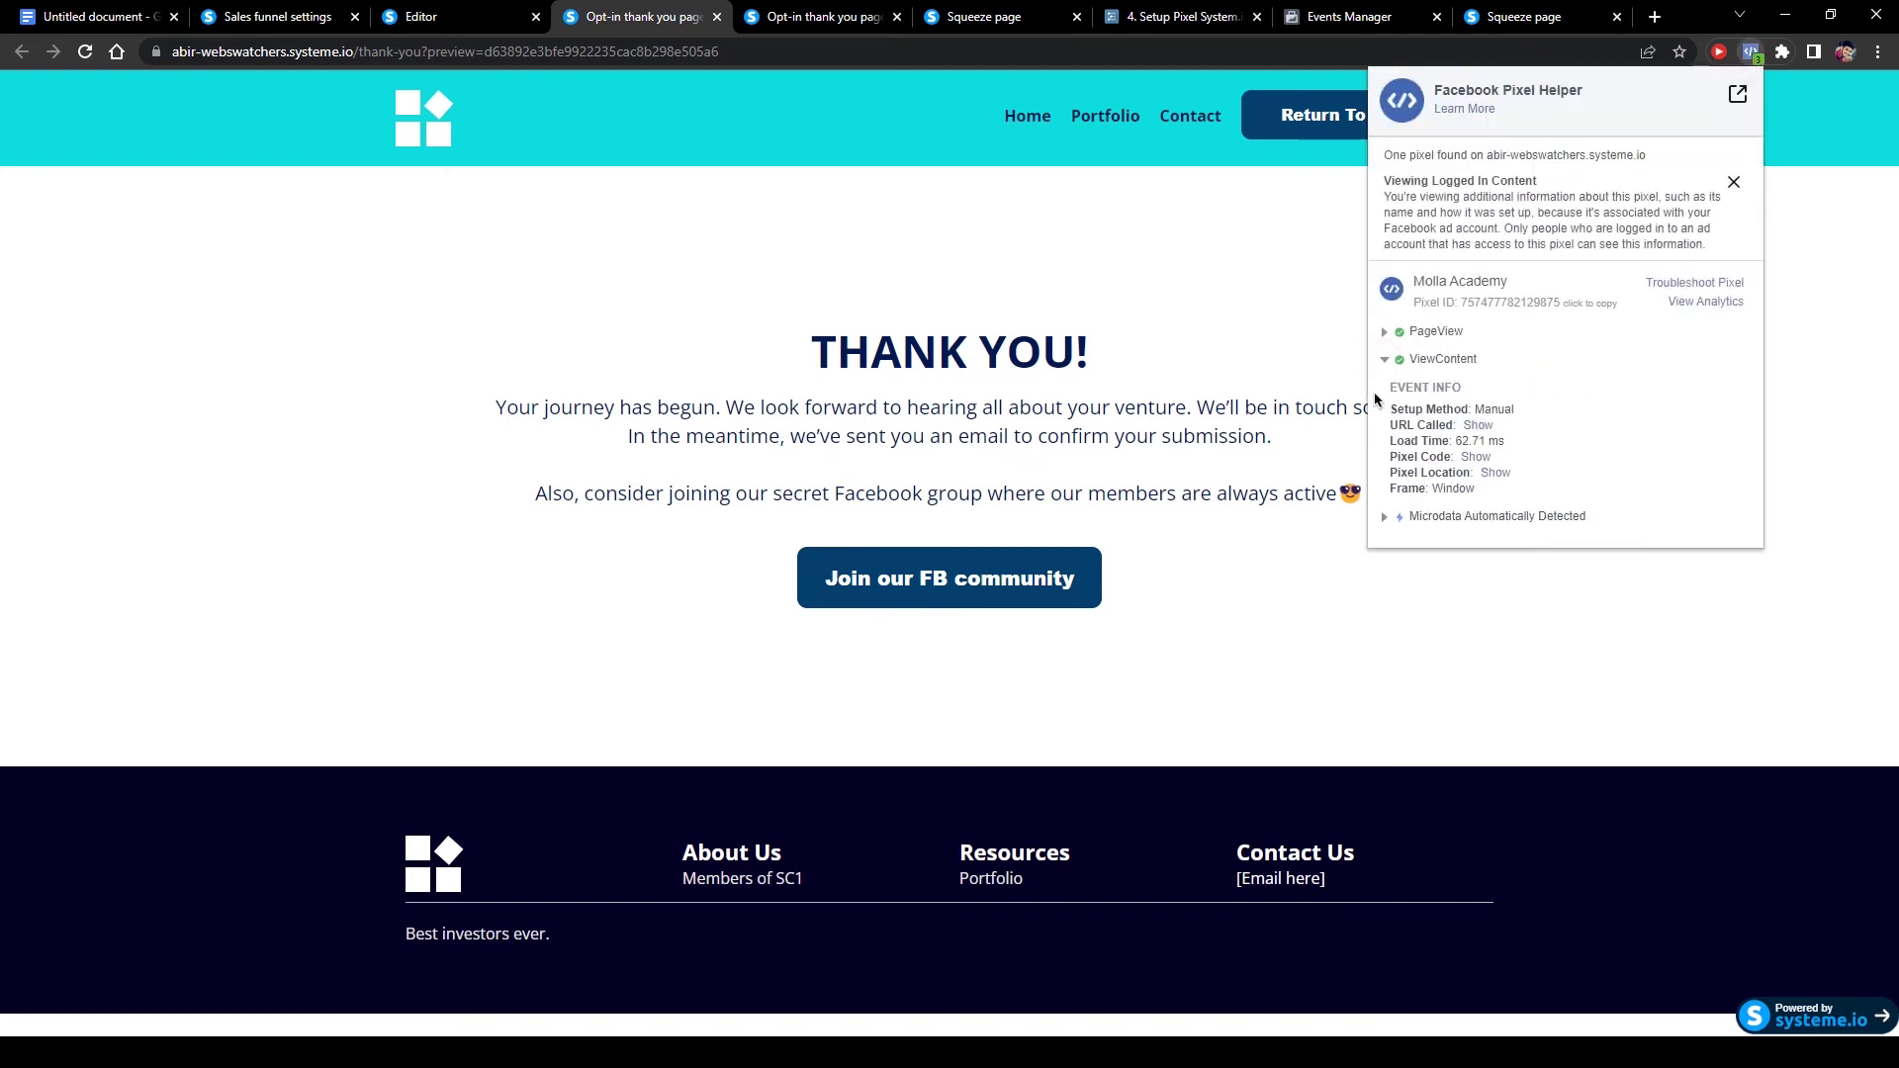
click(481, 205)
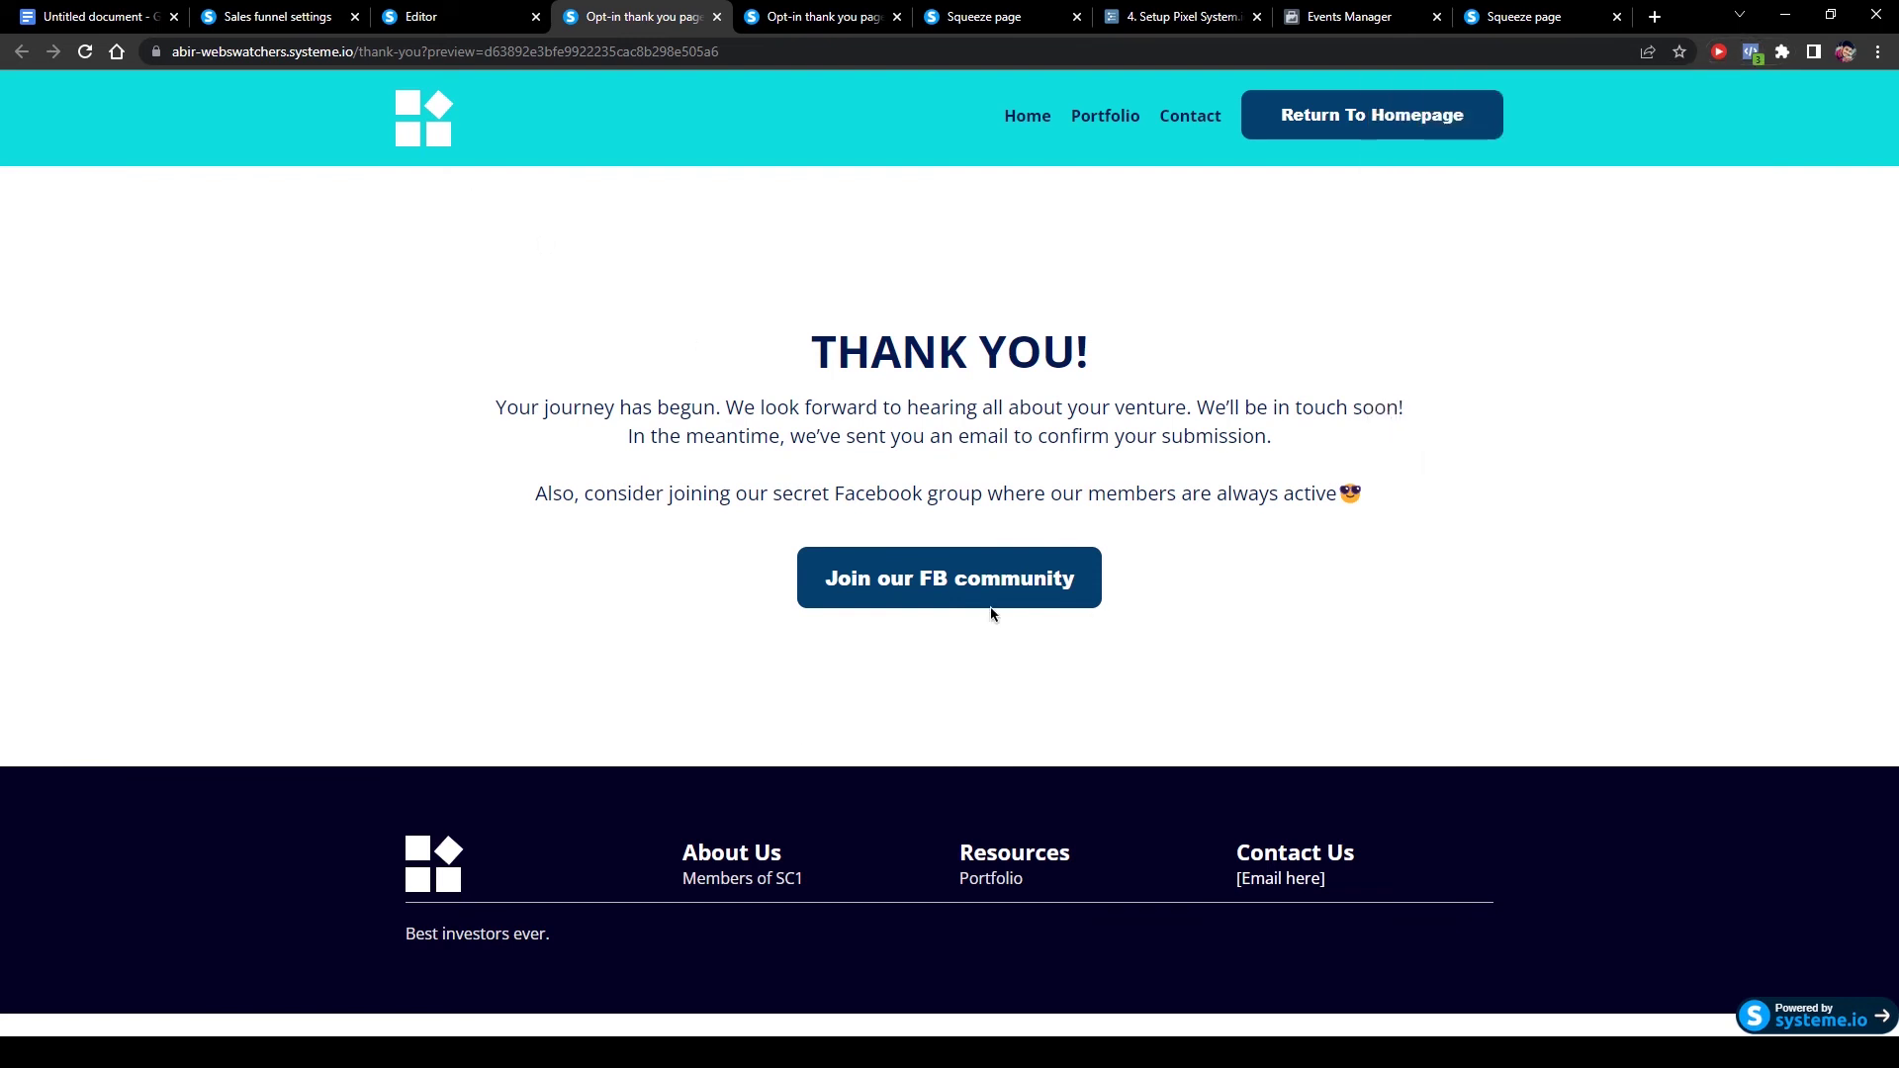
Switch to the Events Manager test events and examine the URL in the View content event's details.
click(1375, 17)
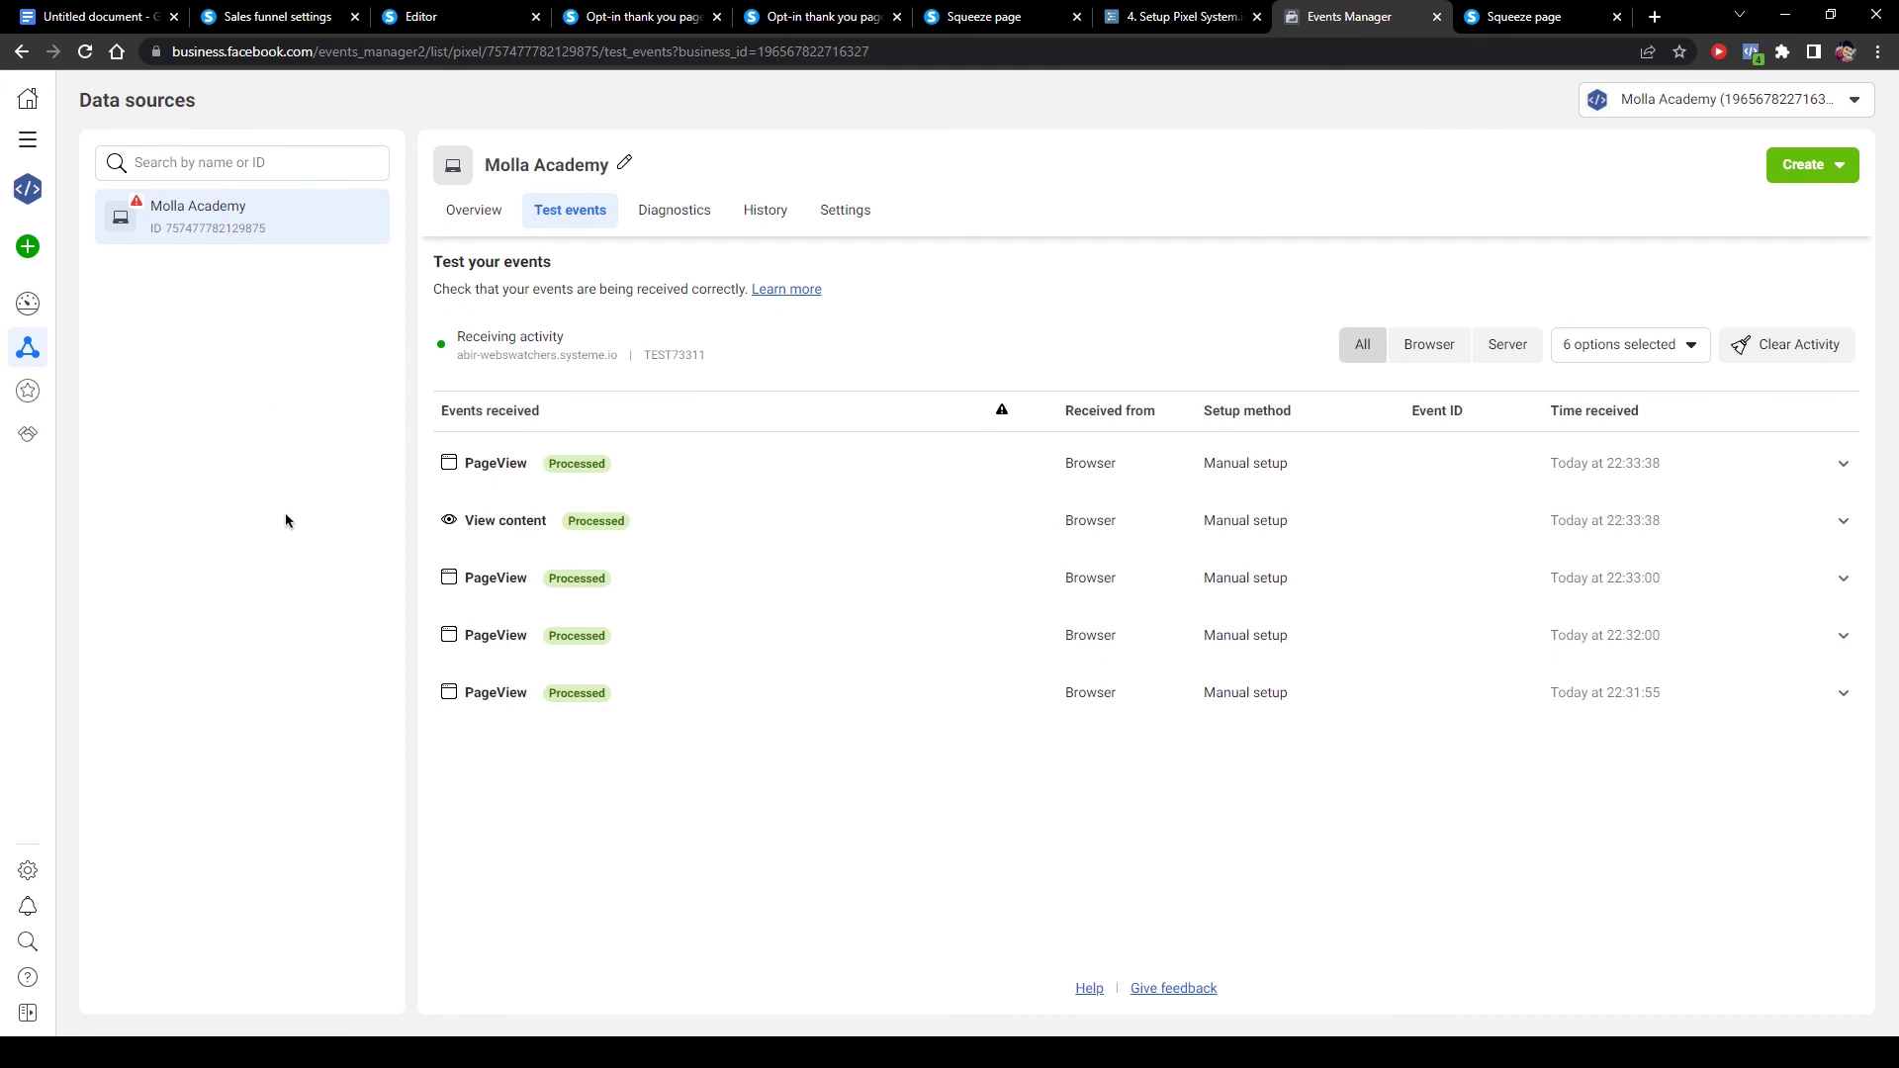
click(730, 531)
drag(782, 567, 589, 561)
click(808, 568)
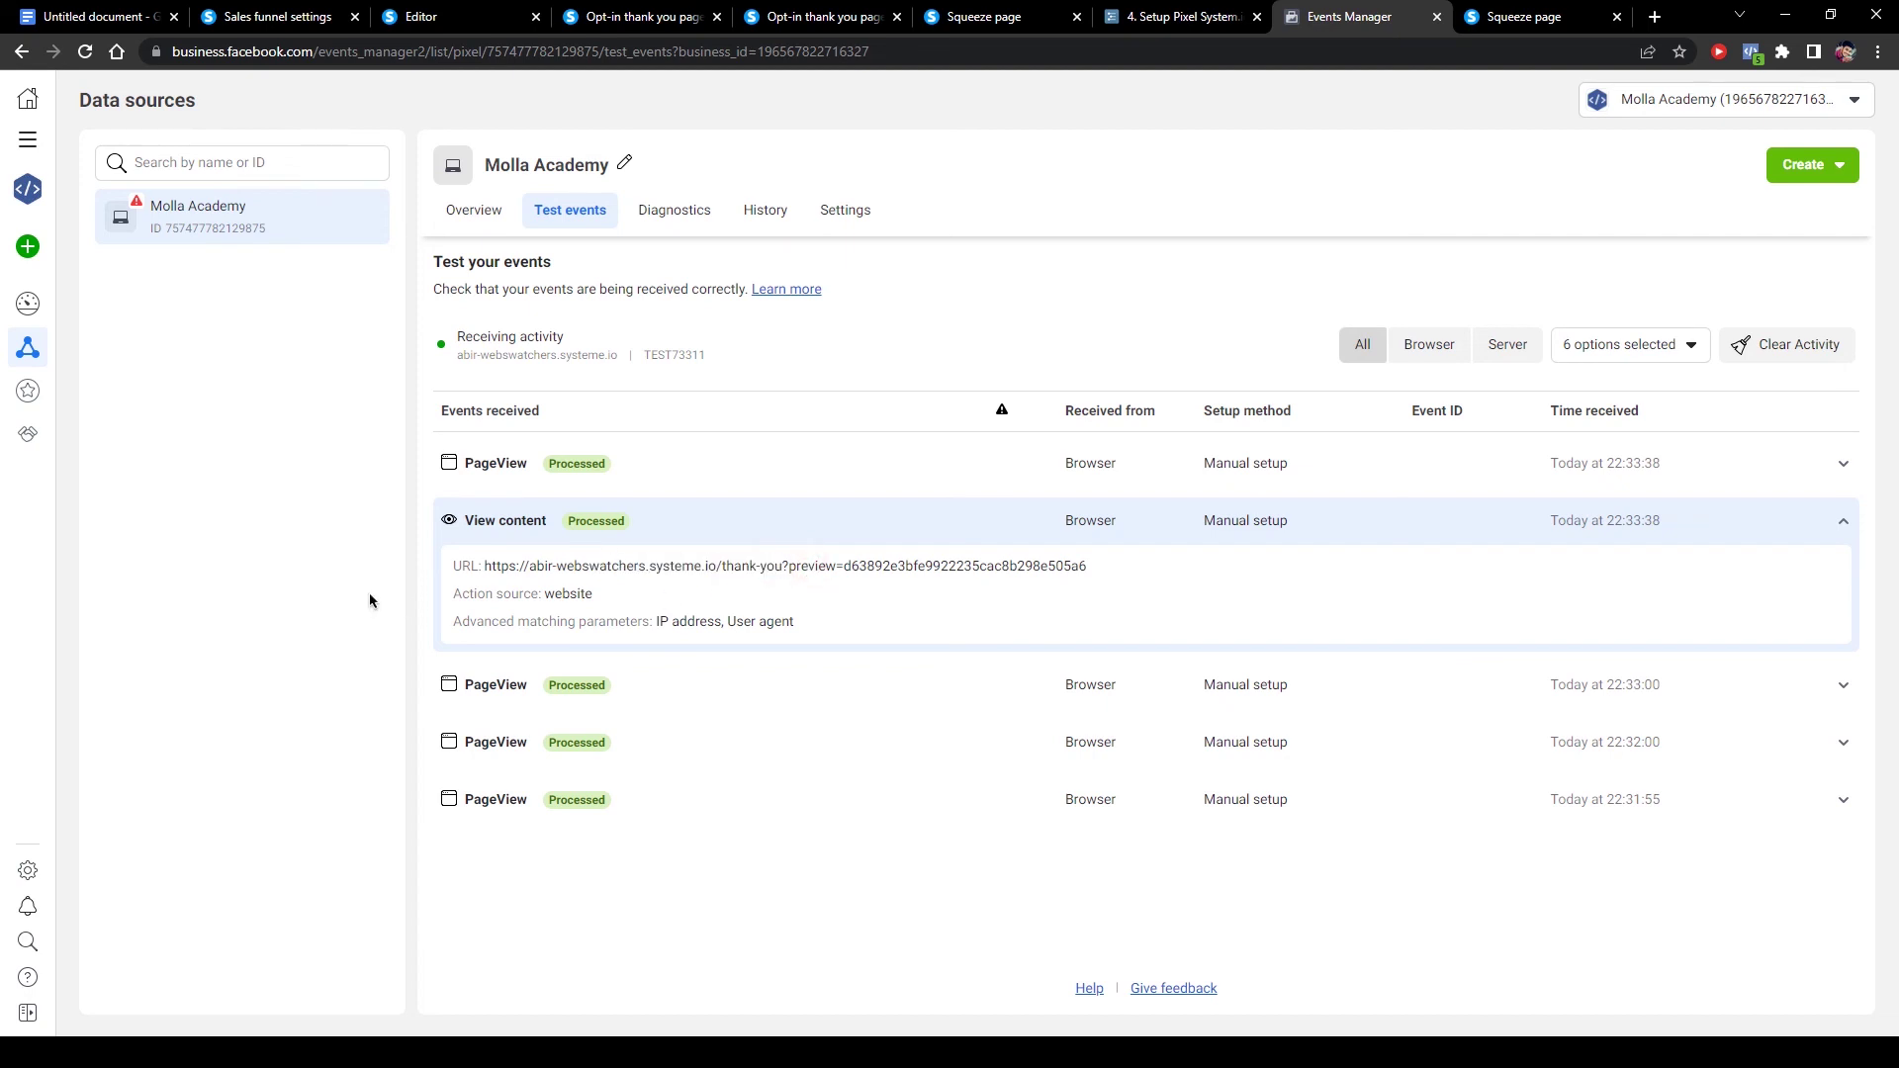
click(643, 509)
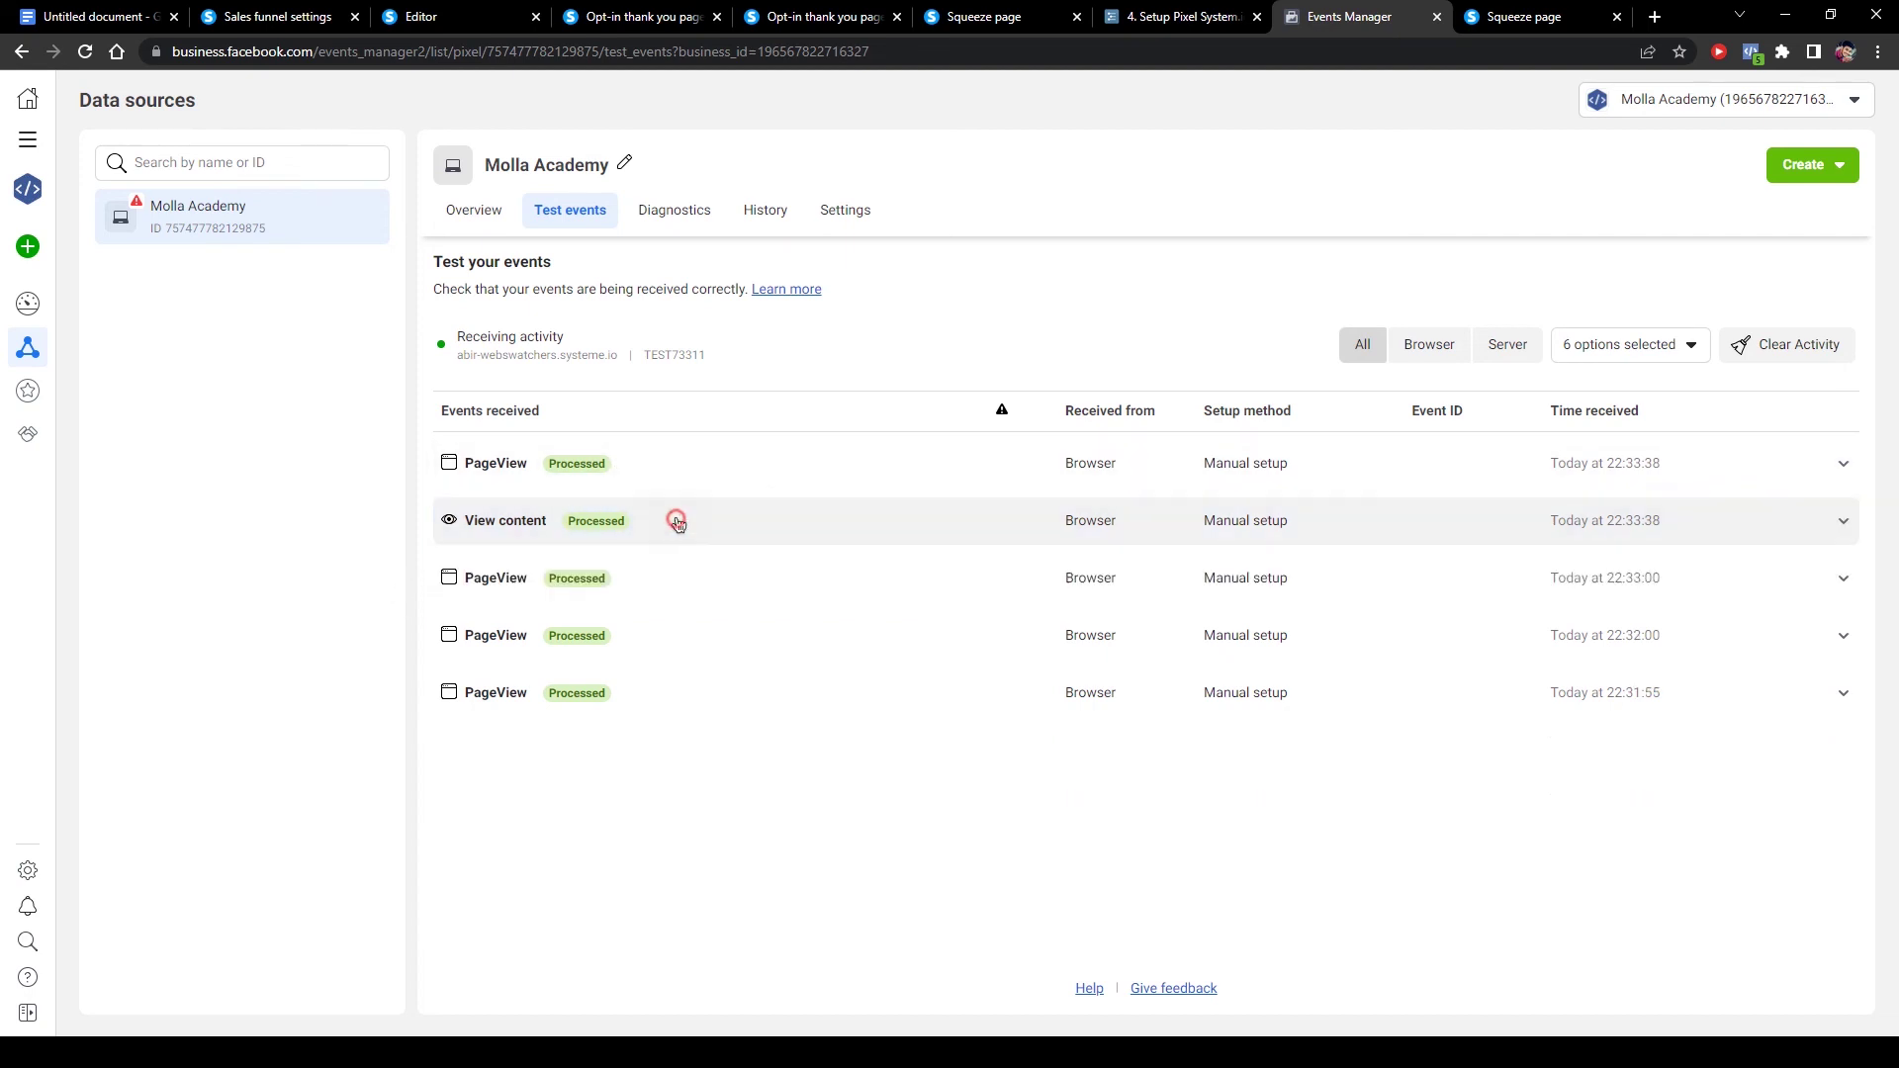
Revisit the top of the squeeze page, return to the test events and expand the View content event again.
click(1524, 17)
scroll(772, 591, up, 10)
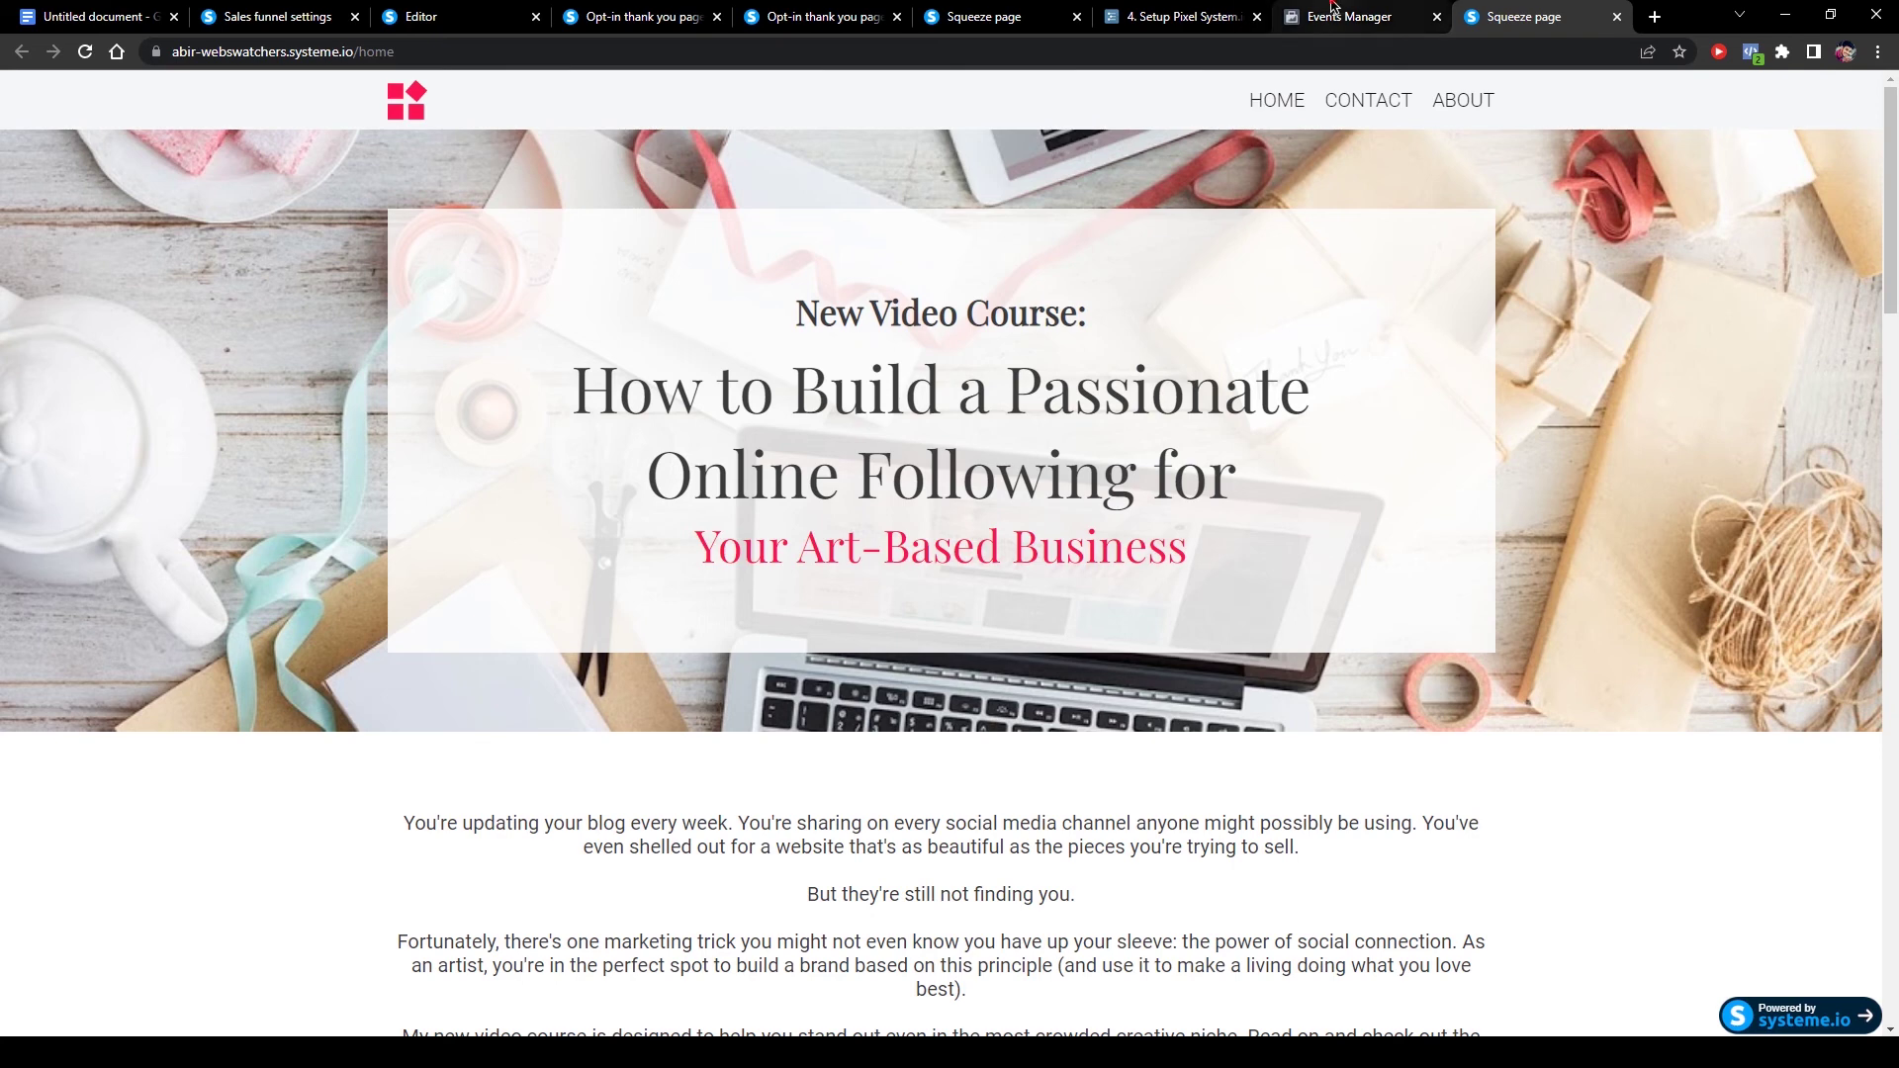
click(1282, 20)
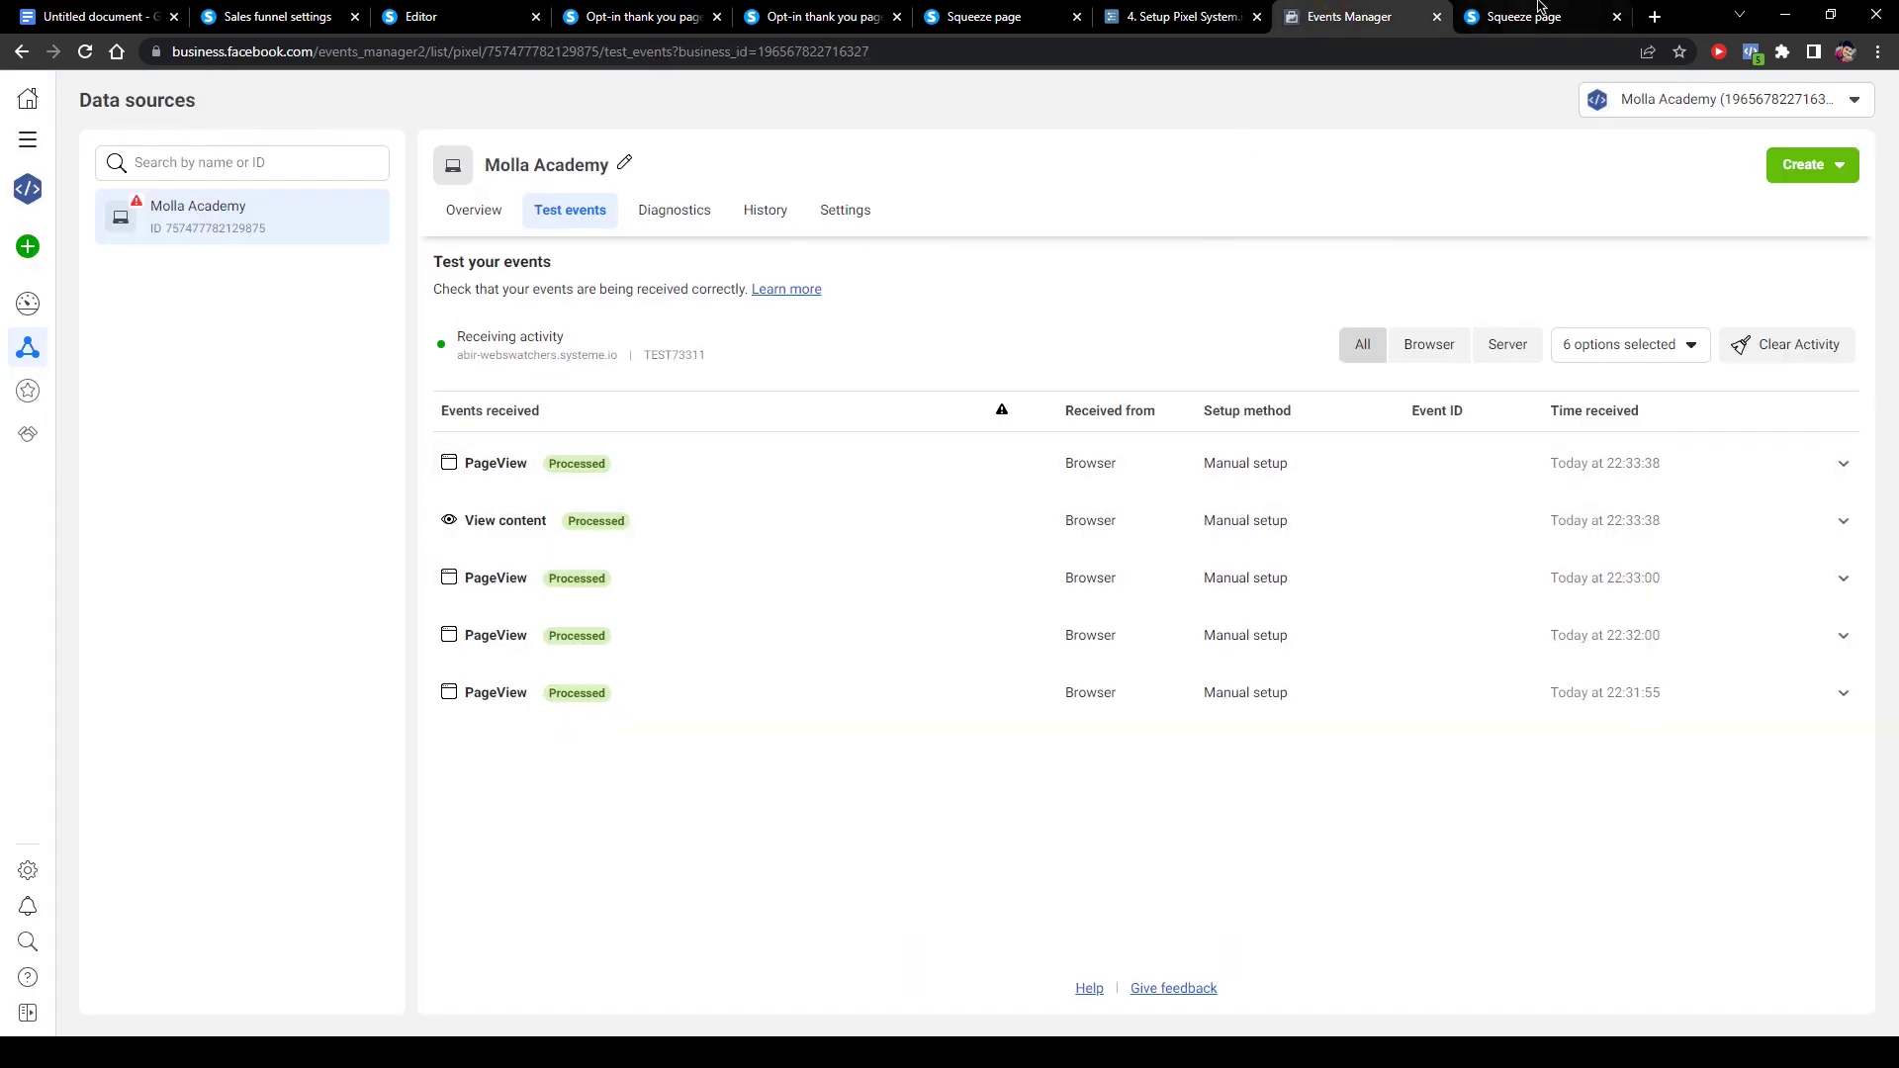
click(665, 532)
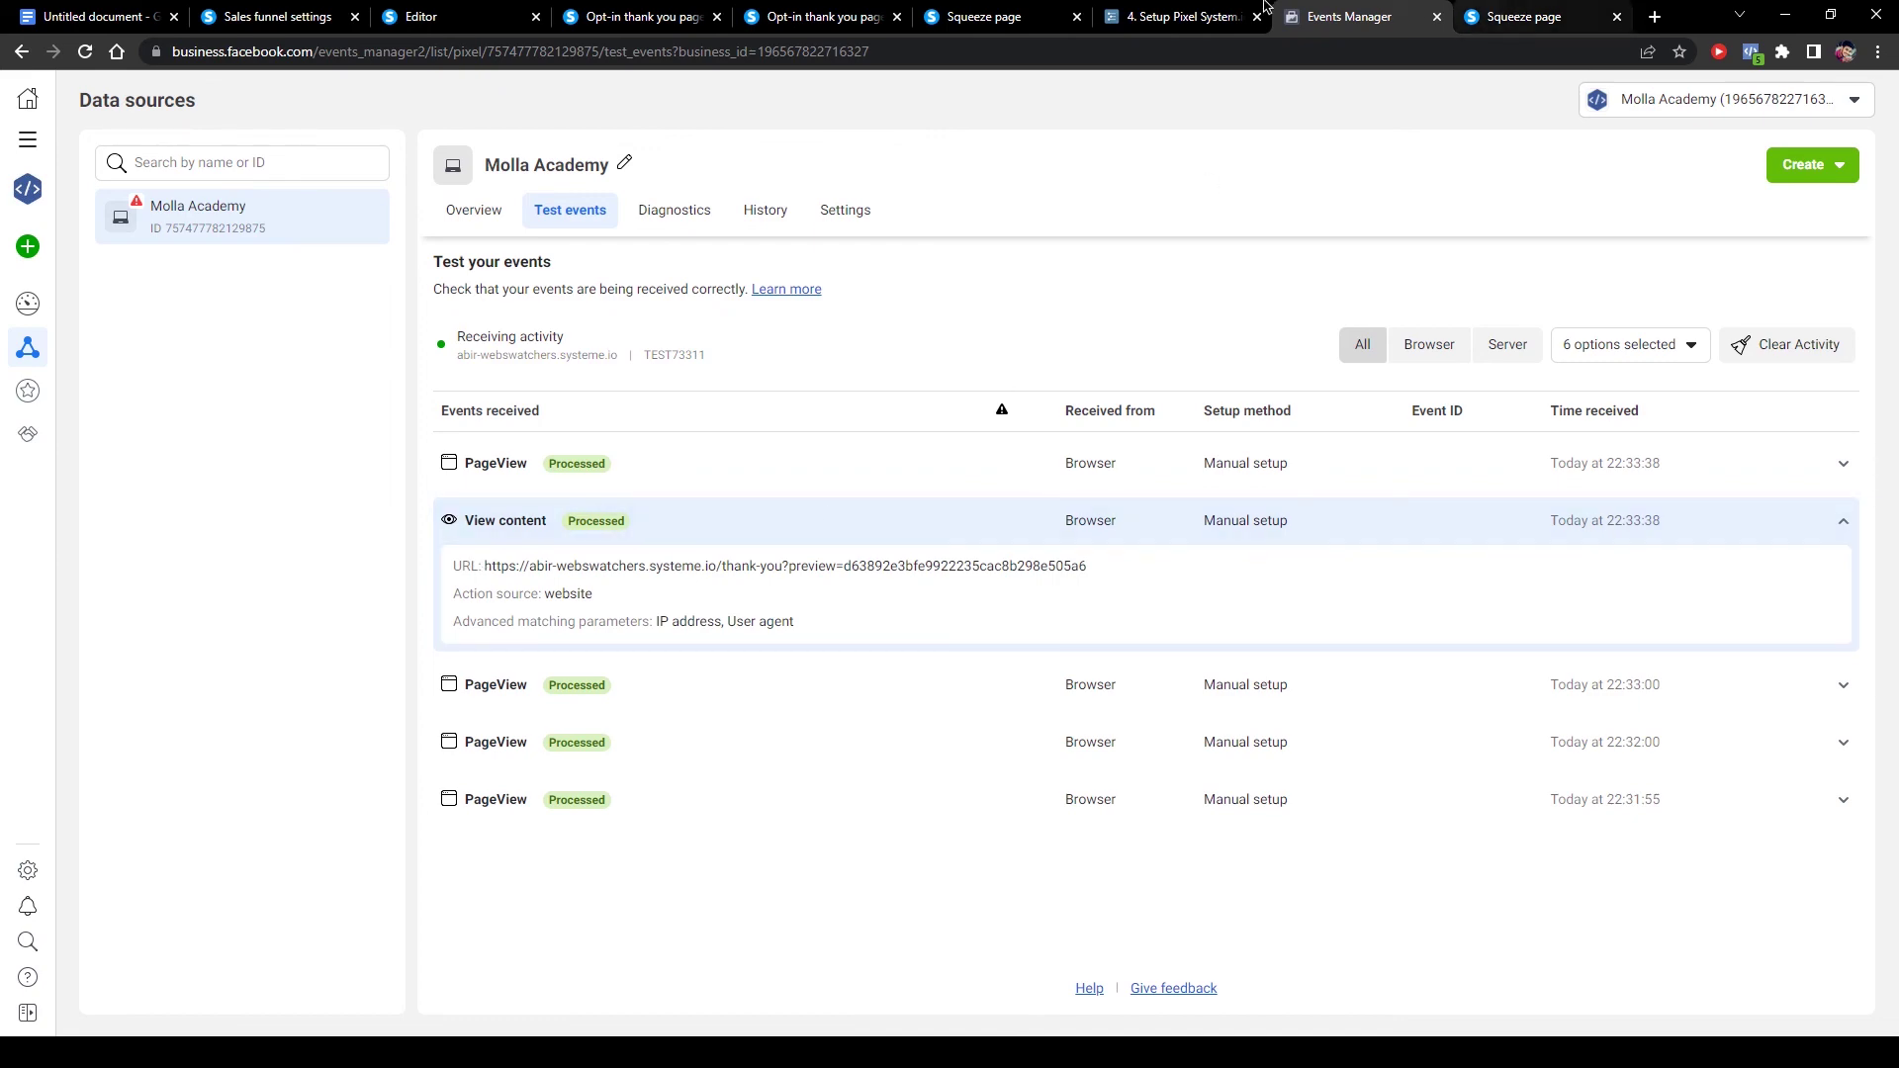
Return to the thank-you page editor, delete the ViewContent script from the header code, and save the code and page changes.
click(1045, 9)
click(821, 12)
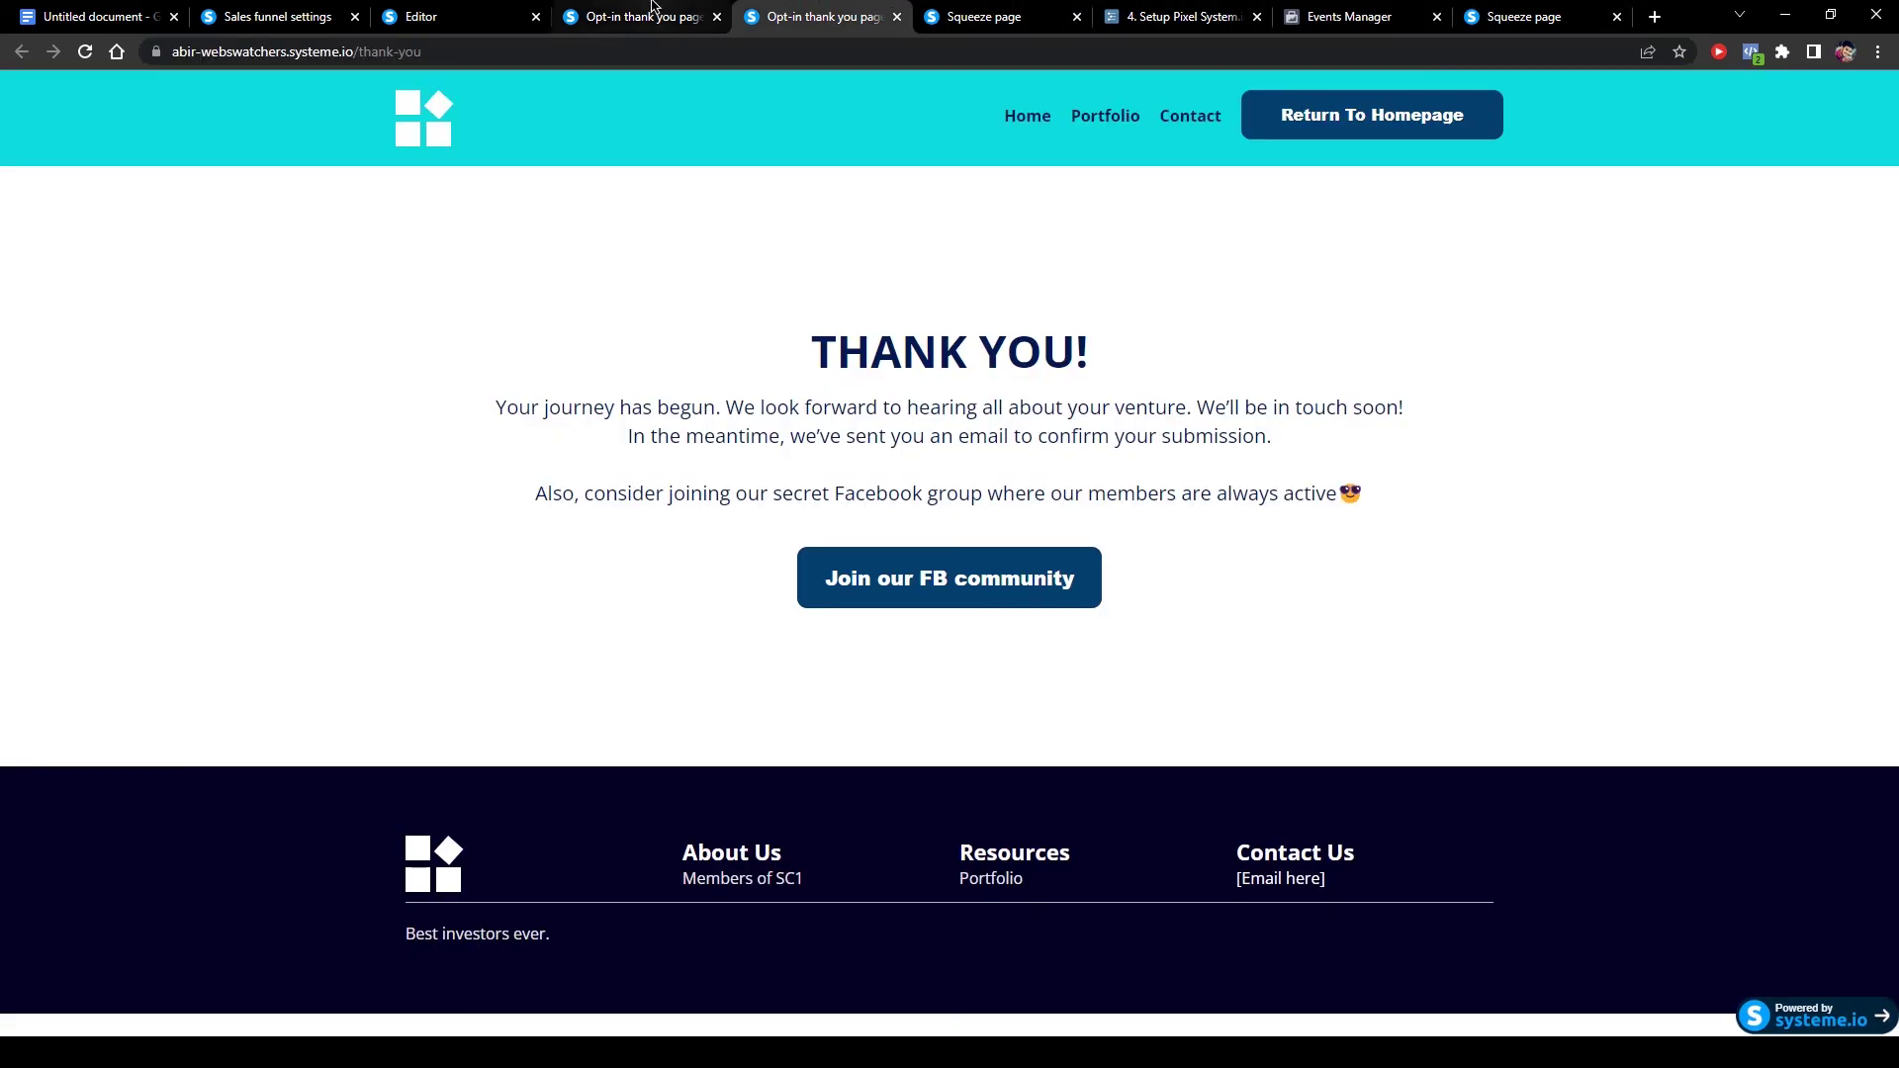
click(730, 20)
click(450, 17)
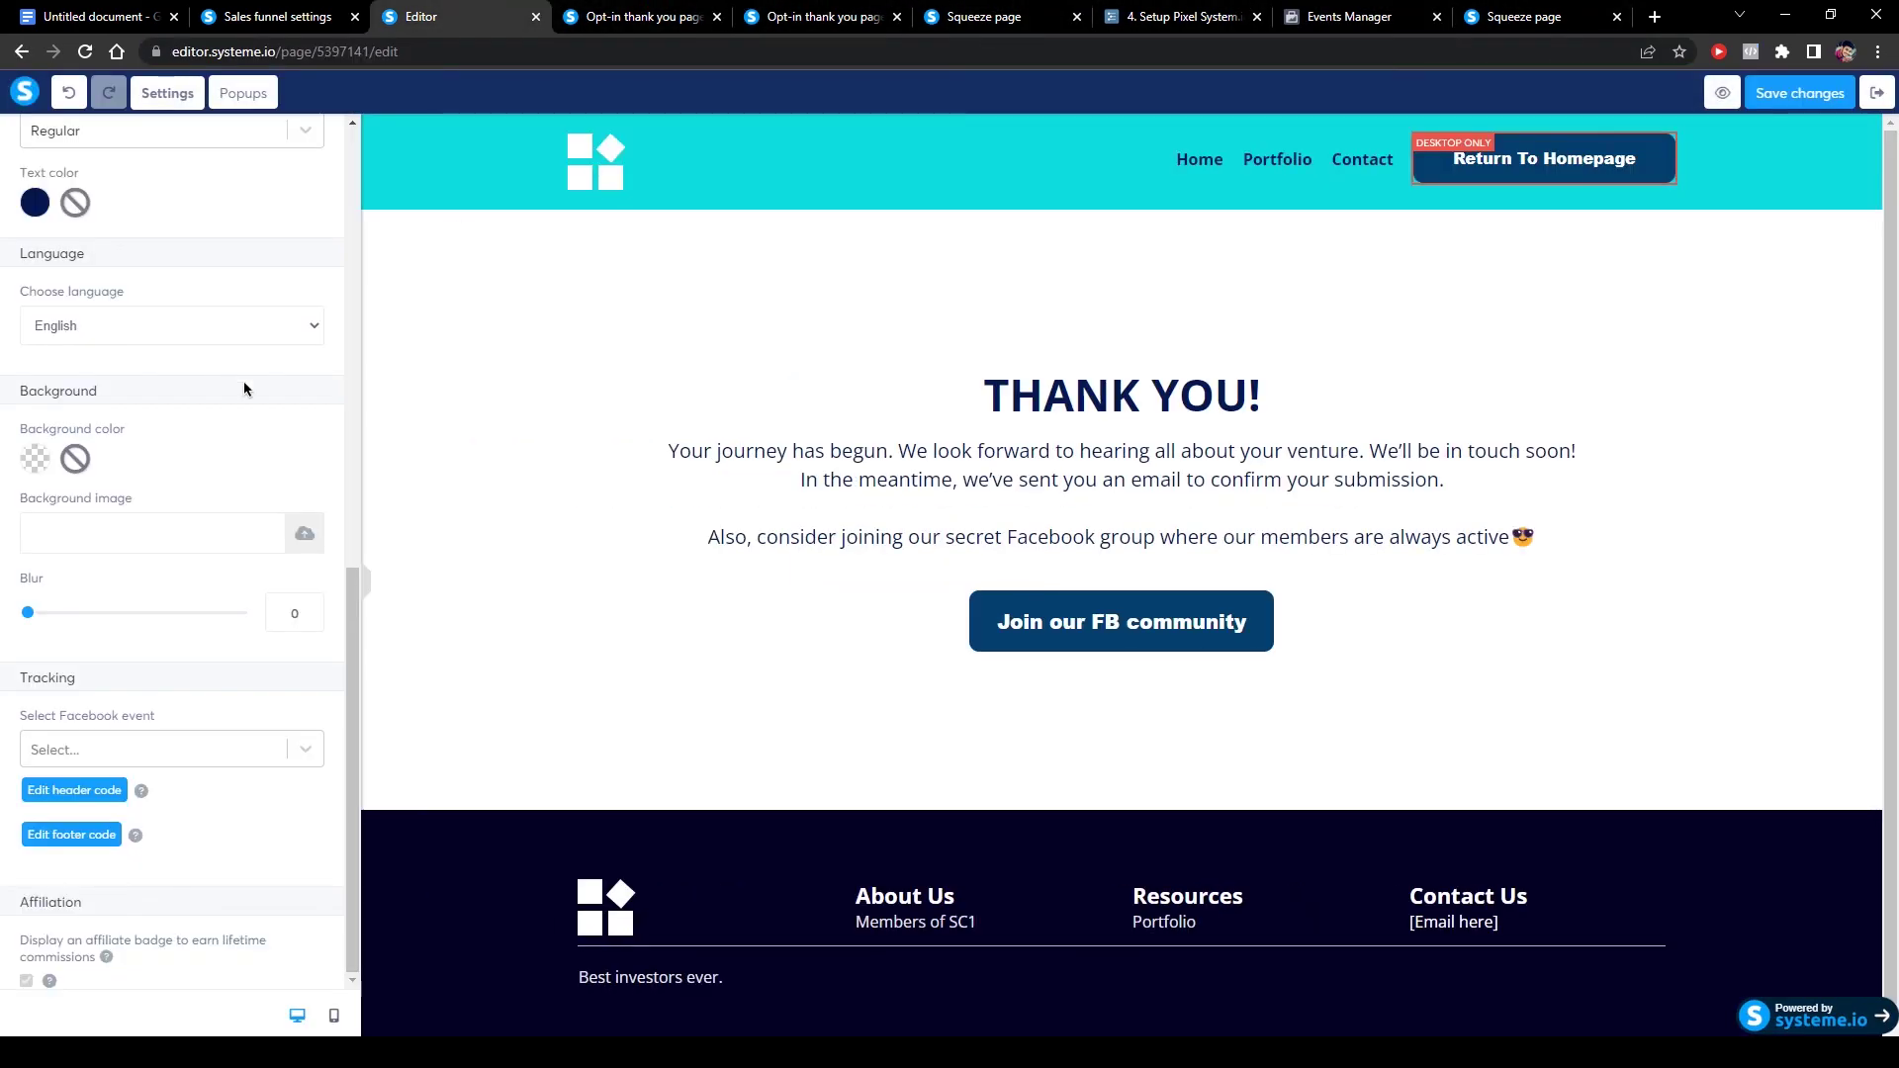
click(126, 789)
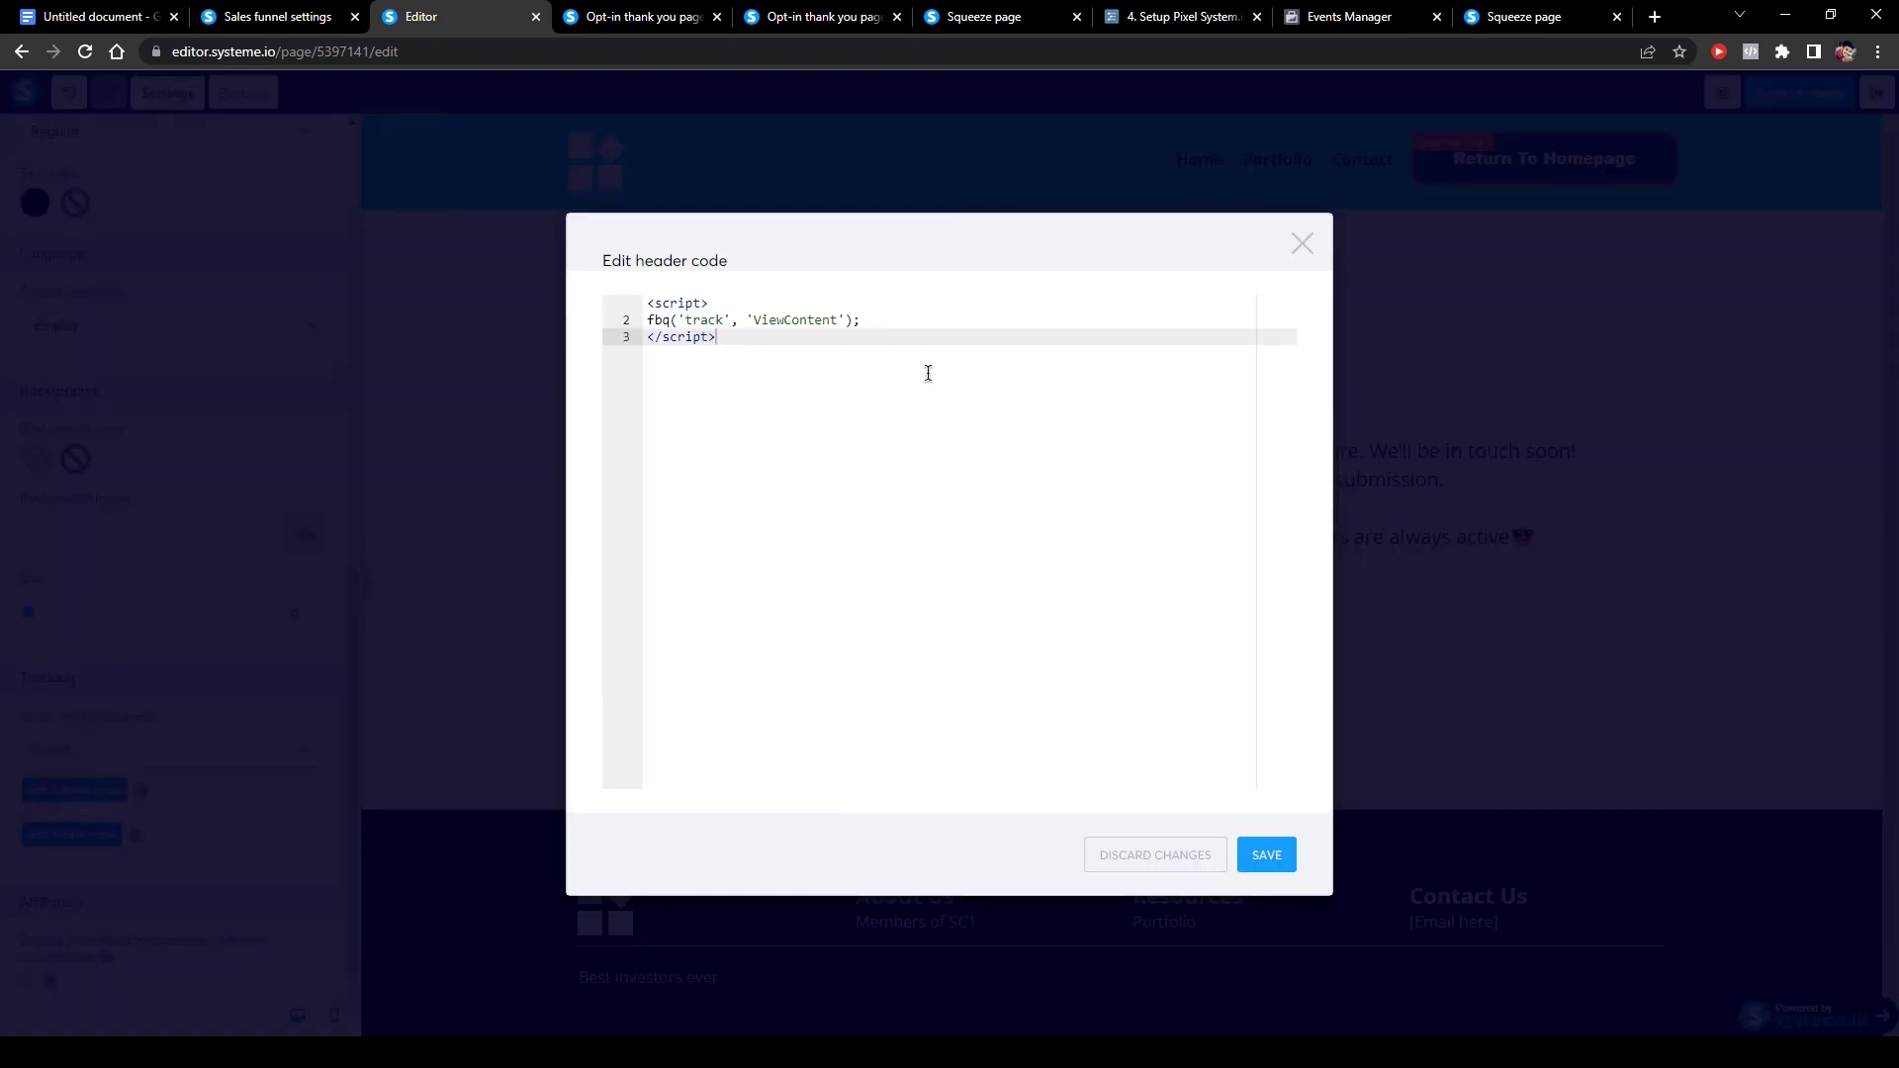
drag(928, 373, 531, 302)
key(BackSpace)
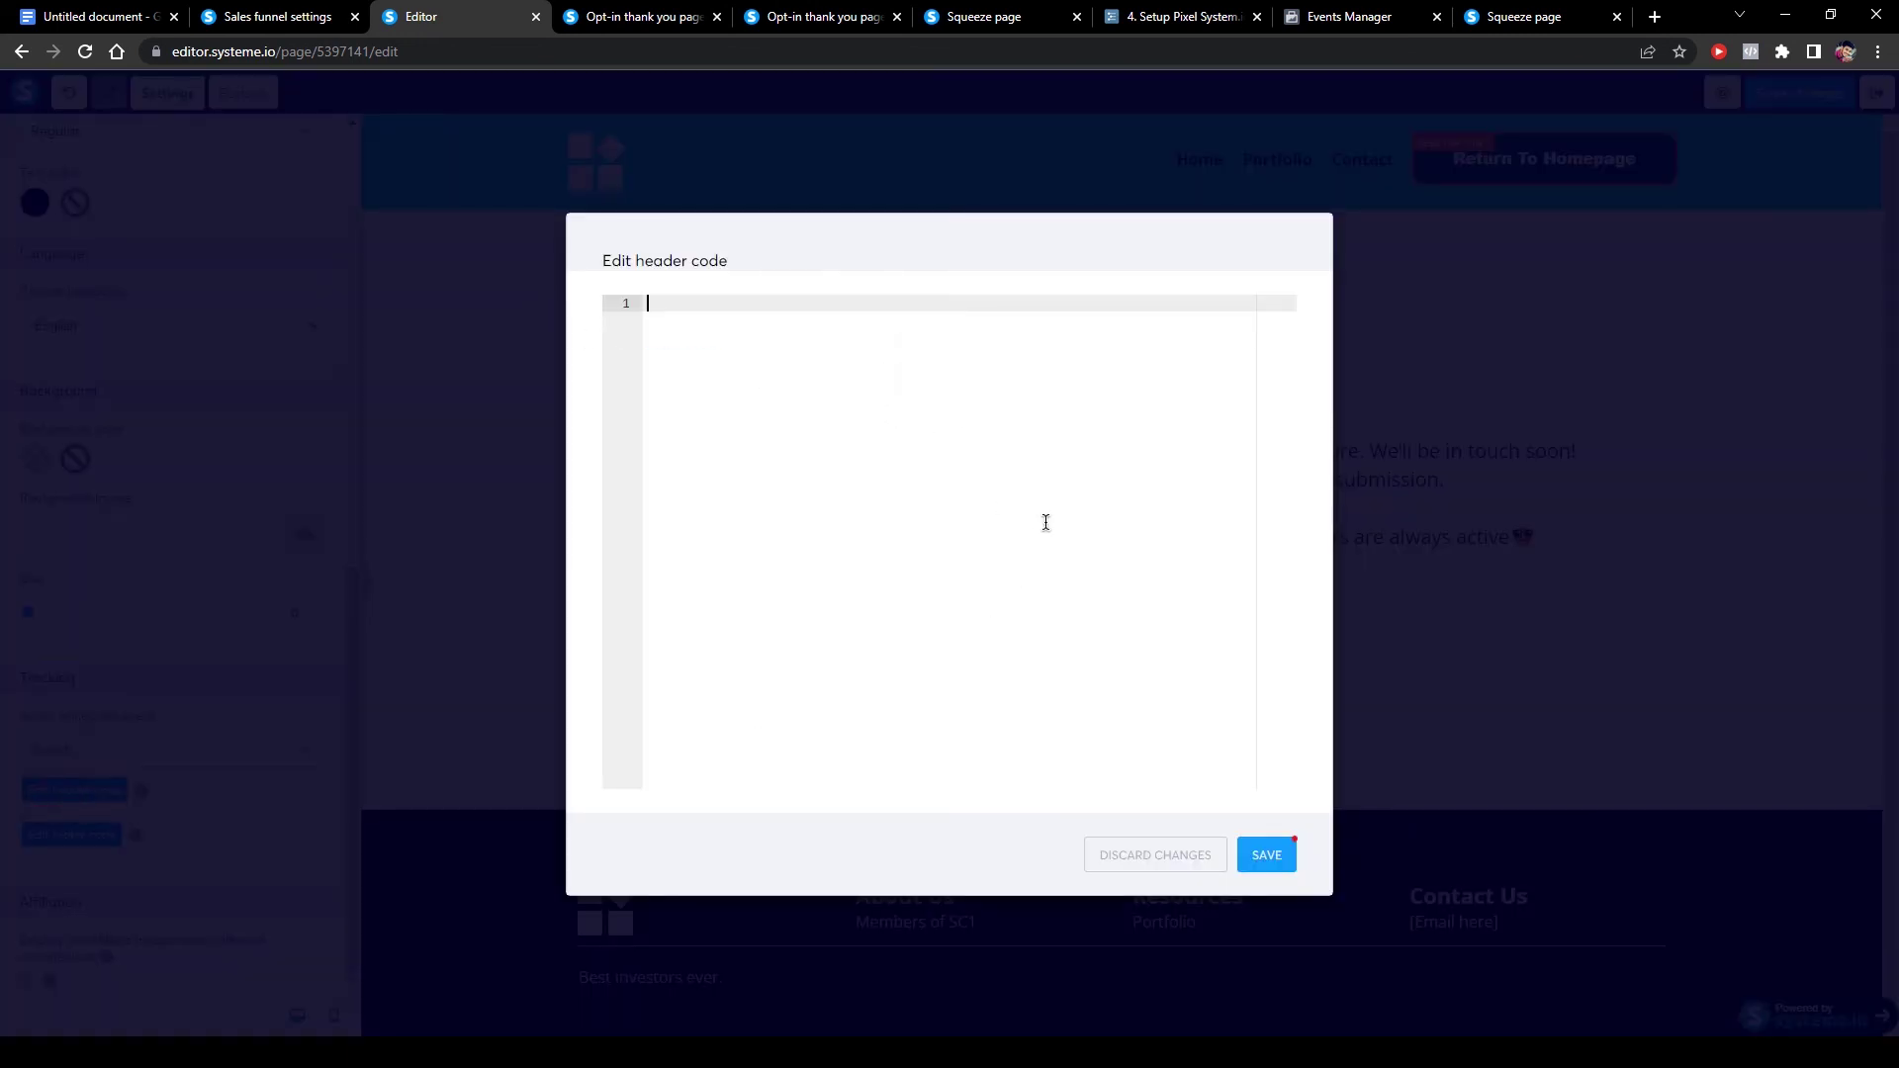
click(1268, 856)
click(1206, 842)
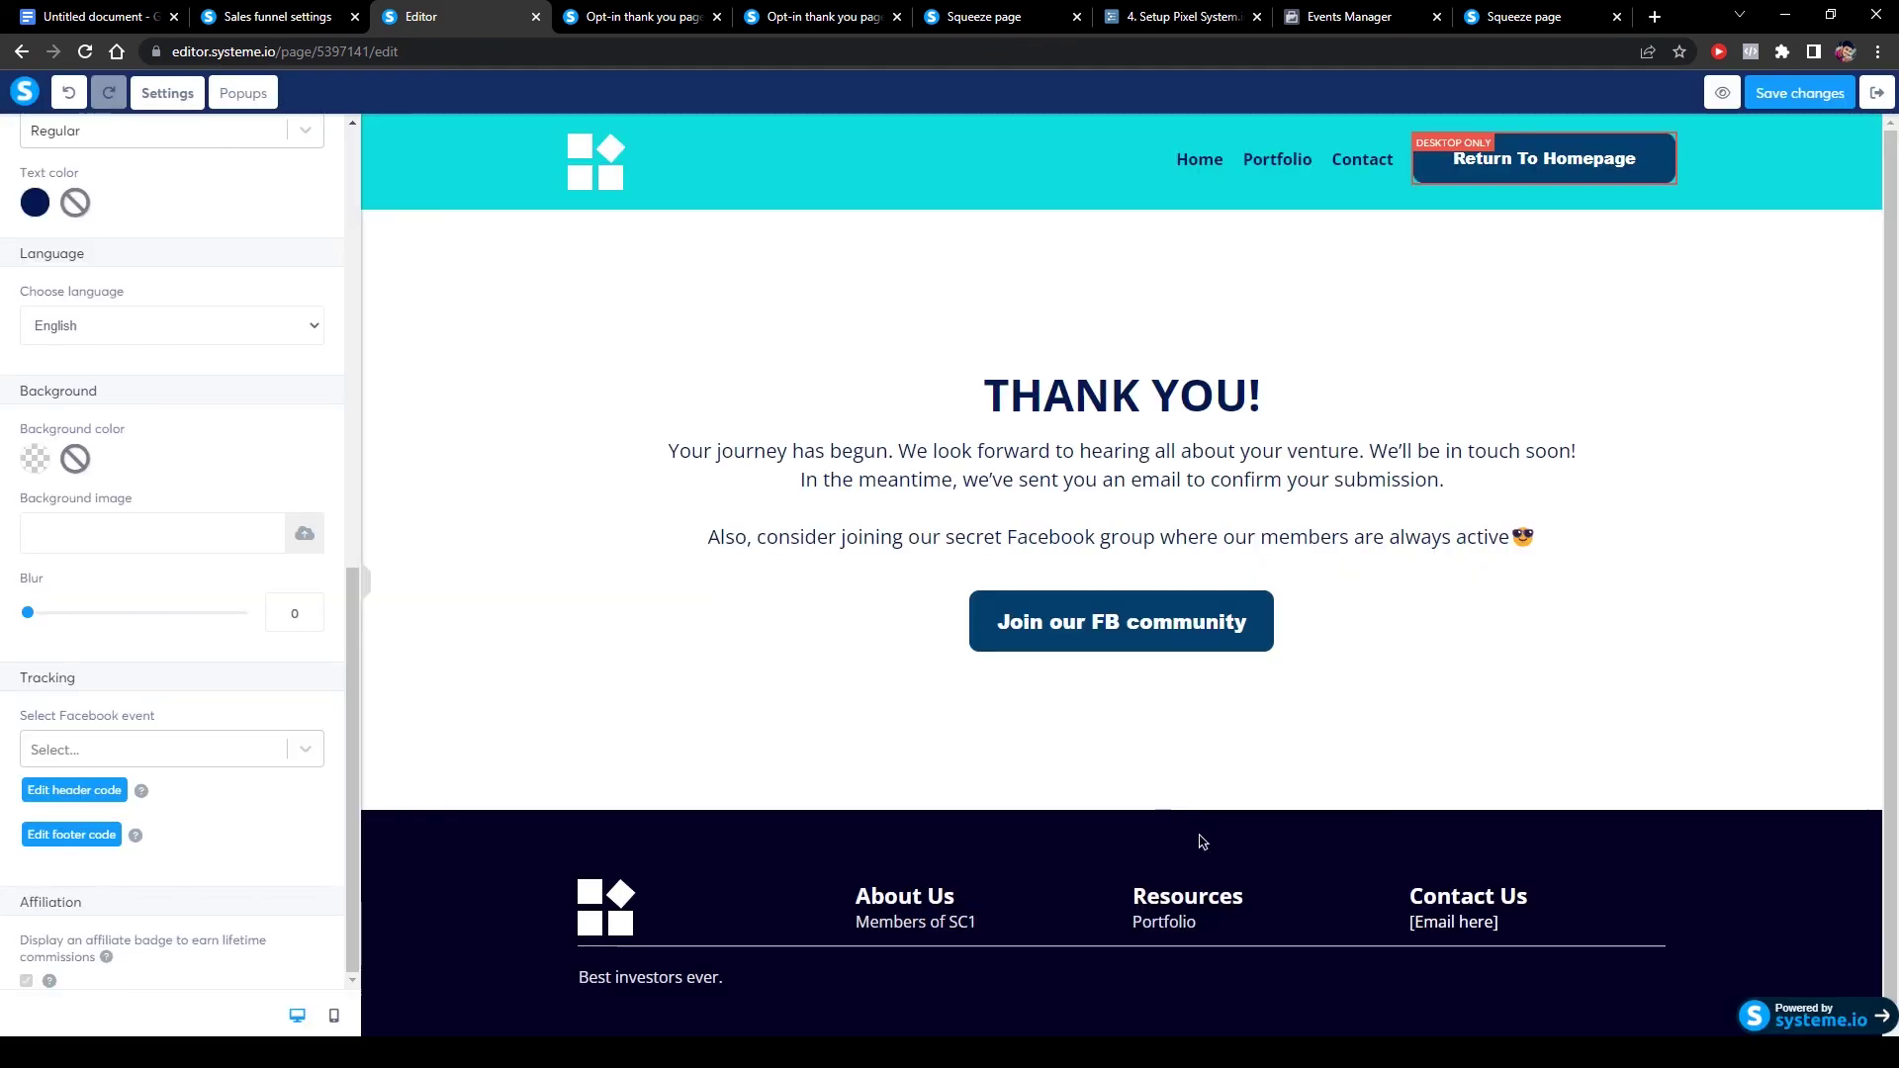
scroll(220, 796, up, 2)
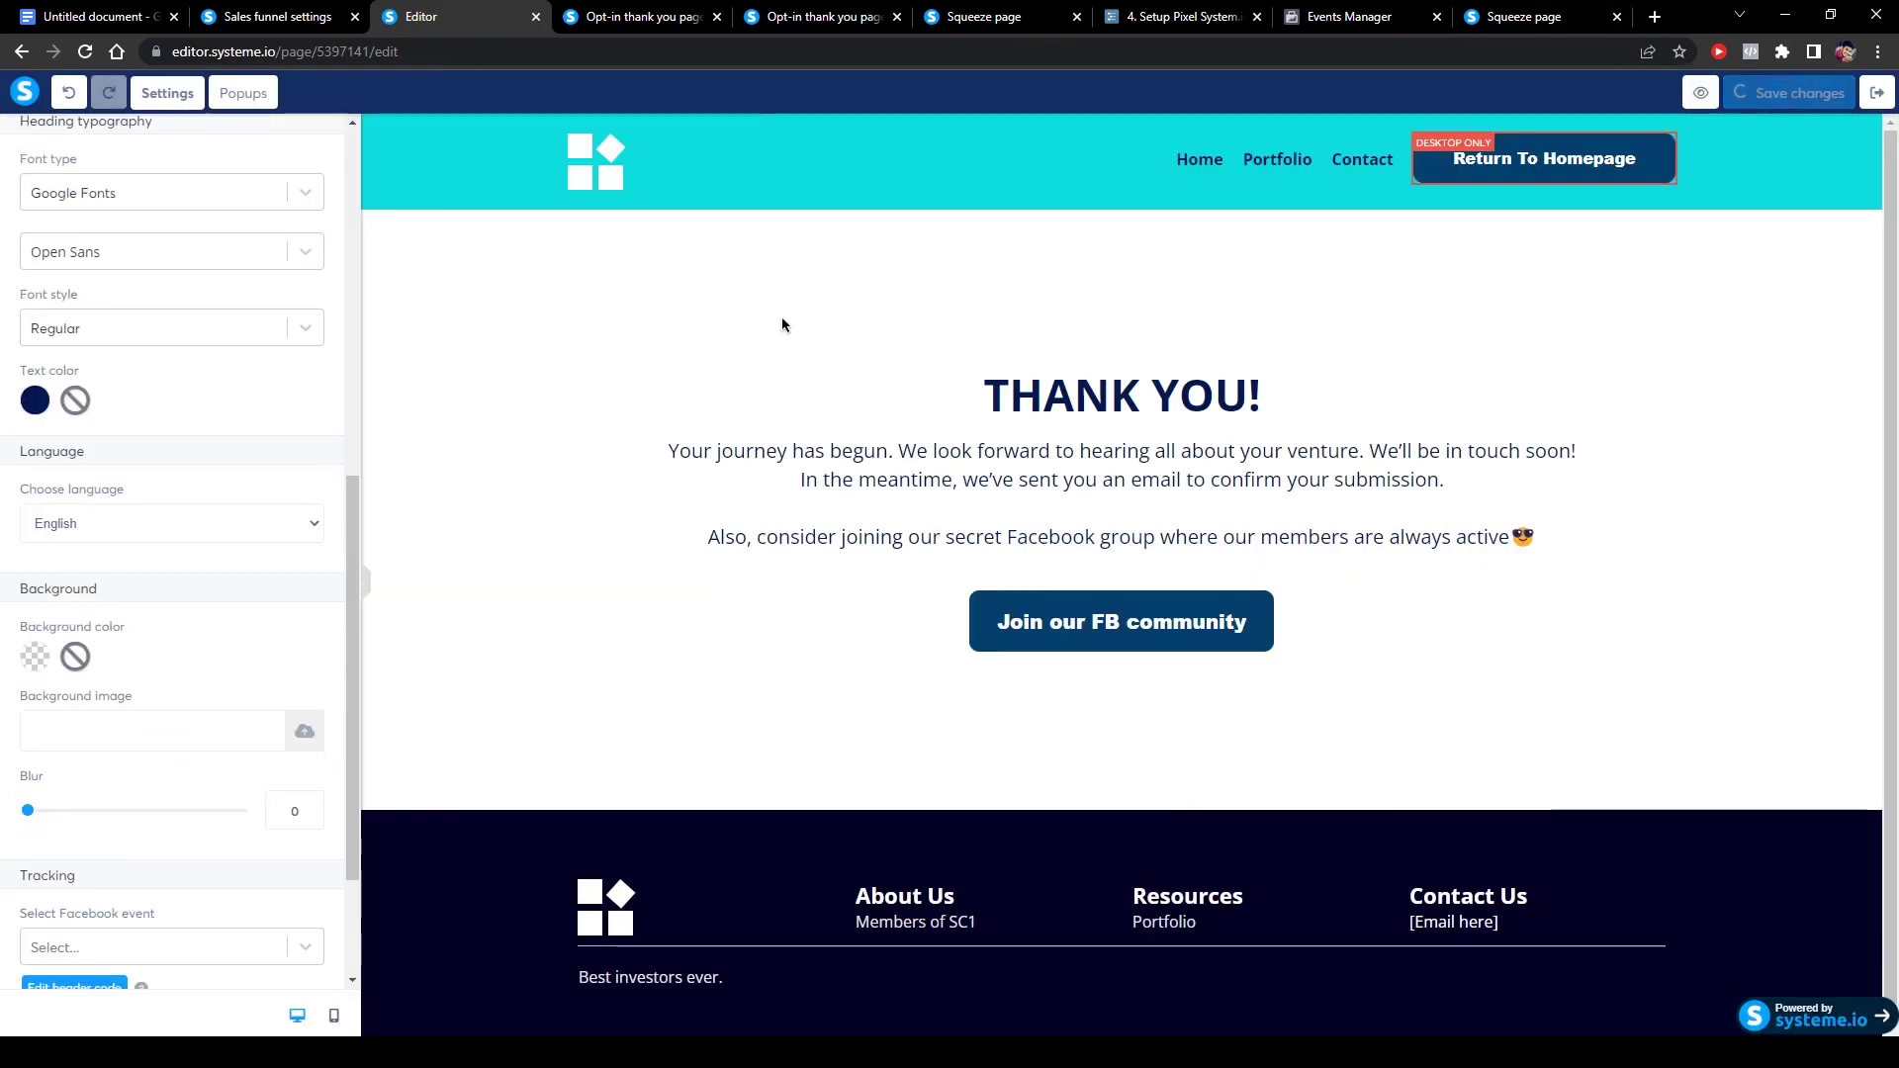
Reload Events Manager and the live thank-you page, and check that page's events in Facebook Pixel Helper.
click(1315, 17)
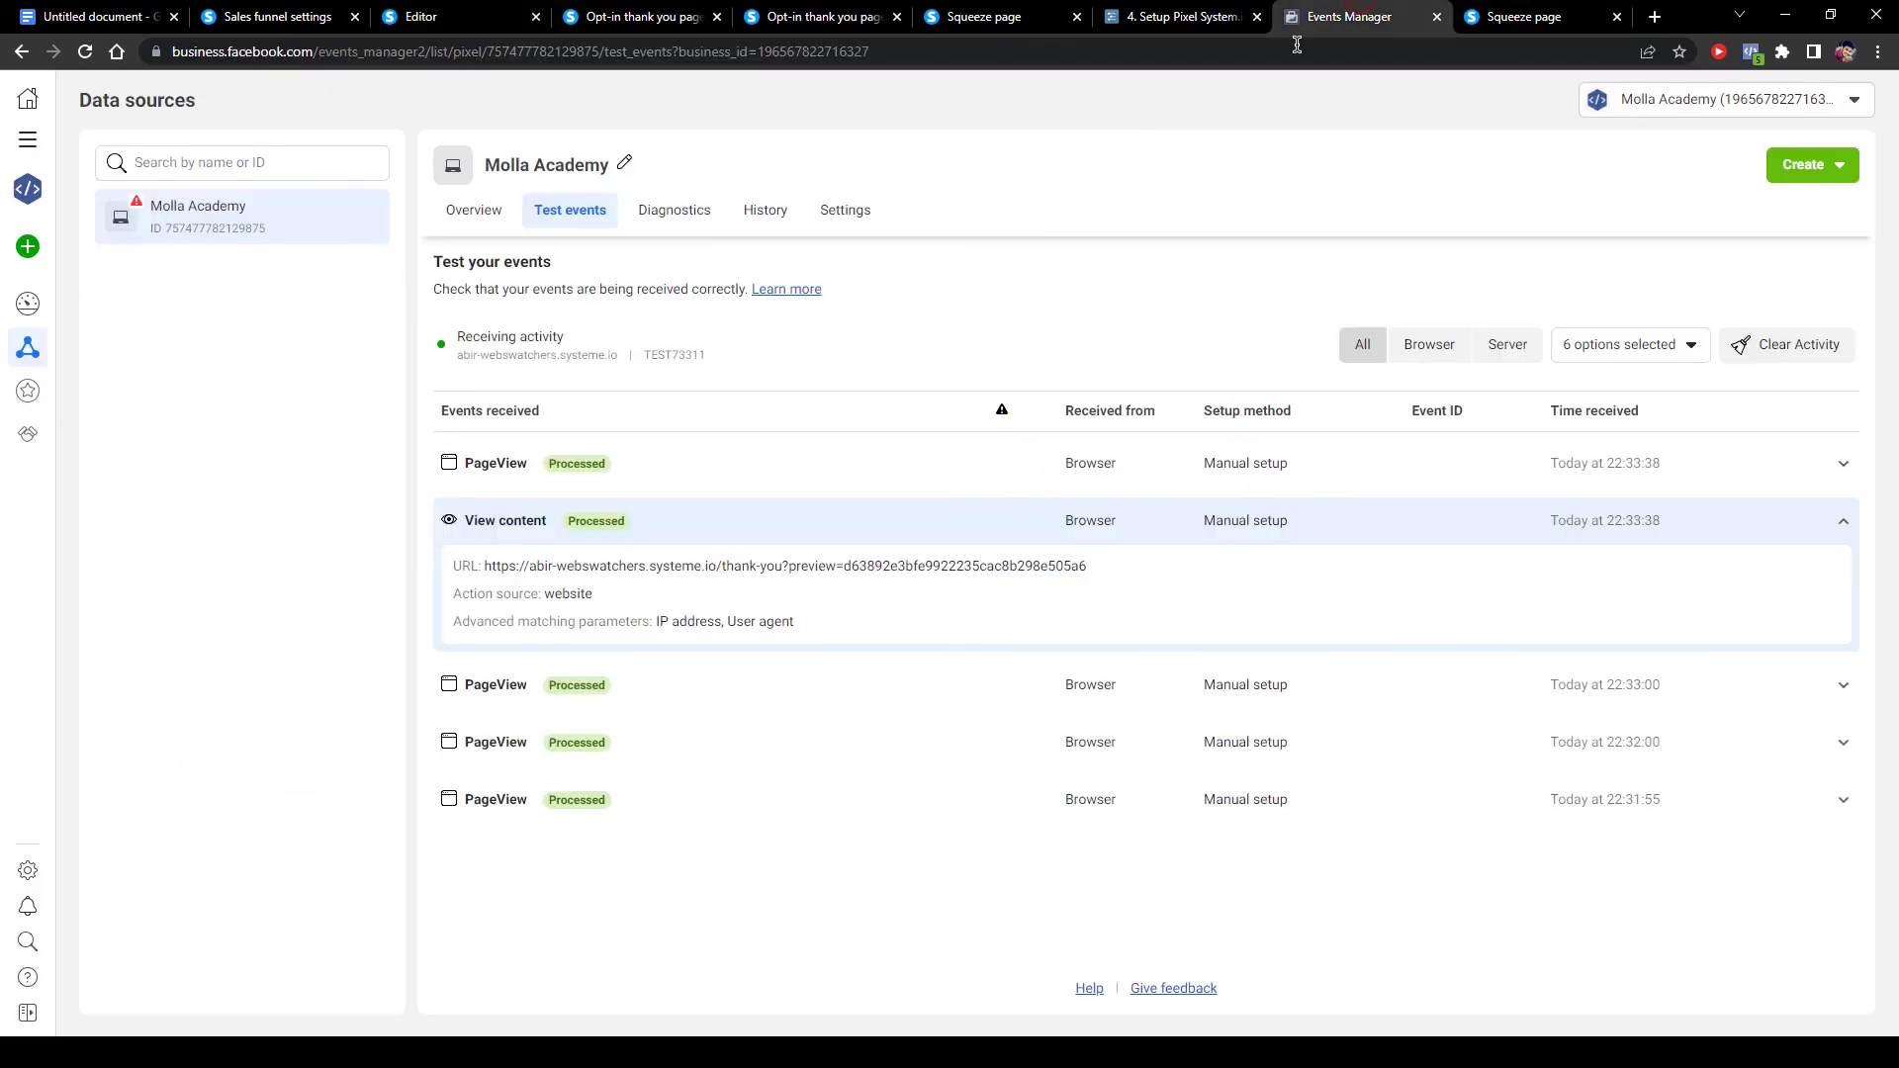
click(85, 52)
click(1523, 17)
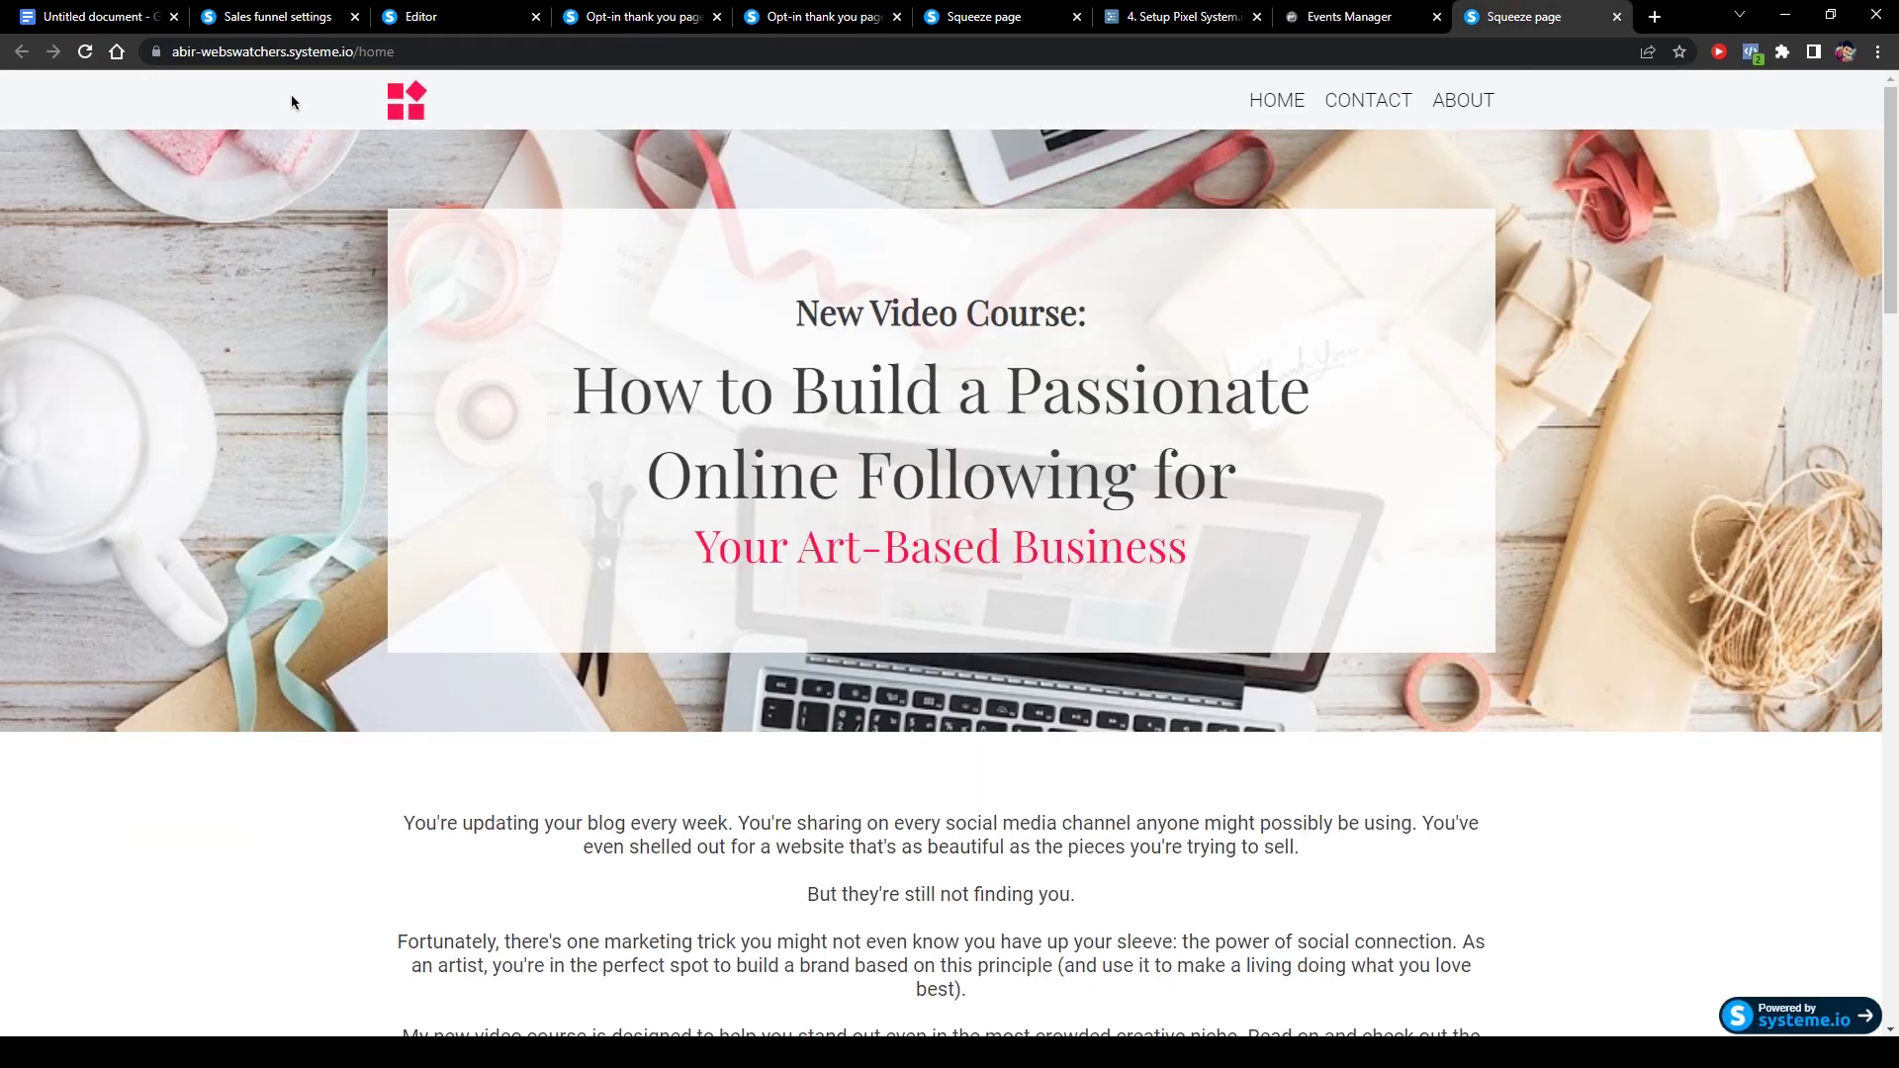
key(ctrl+6)
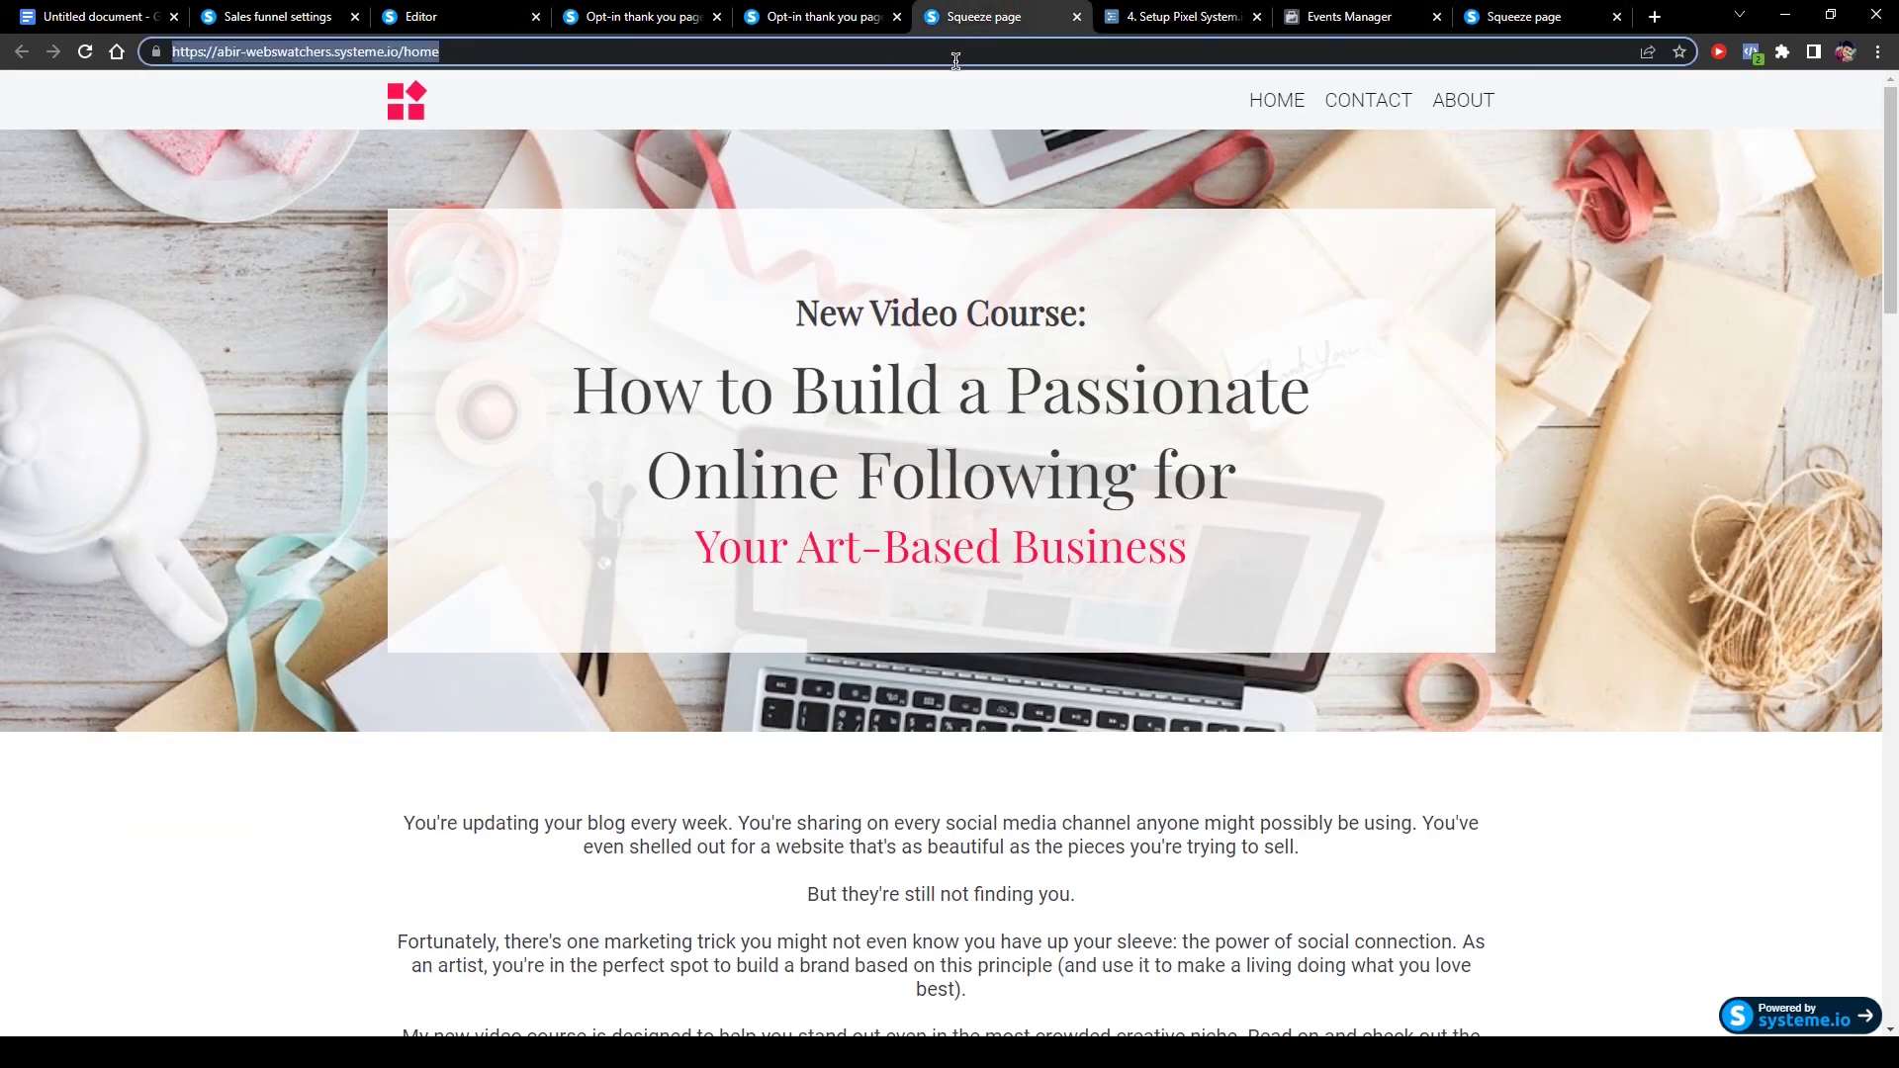
click(821, 17)
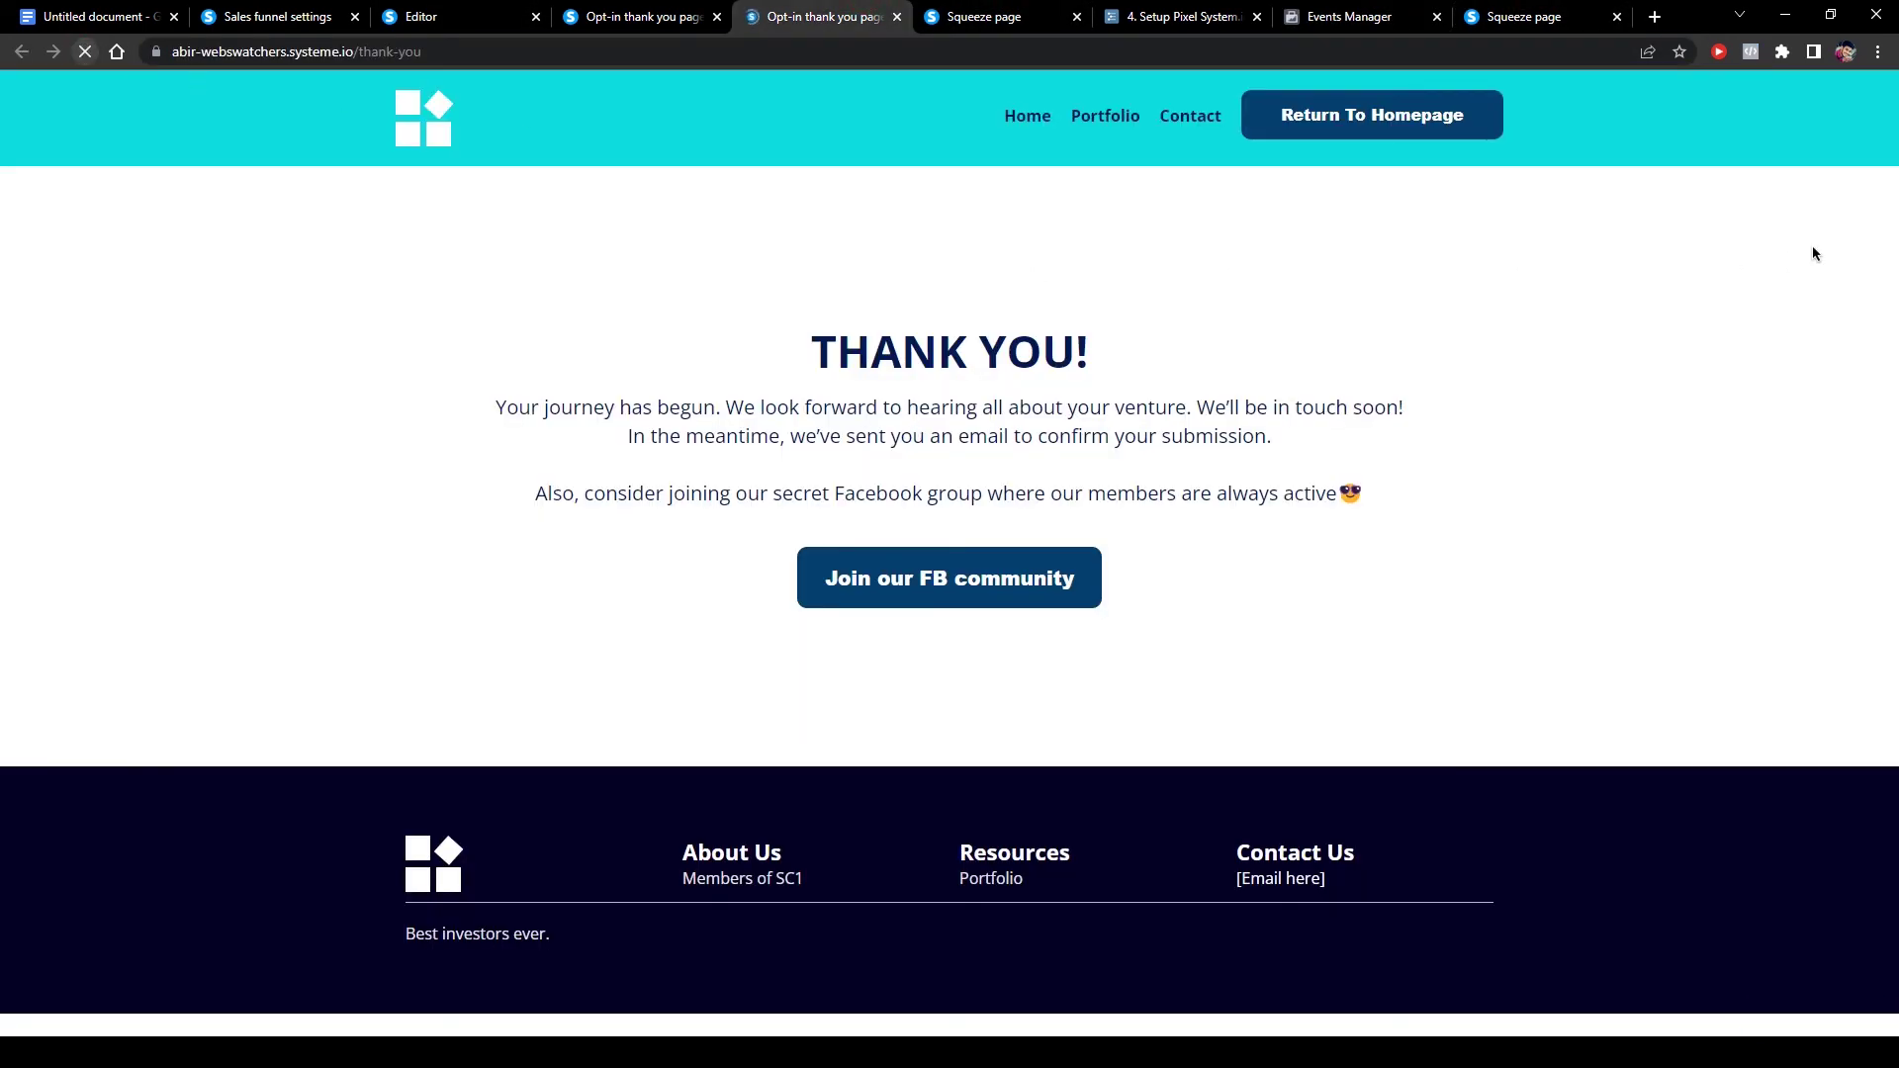
click(1752, 51)
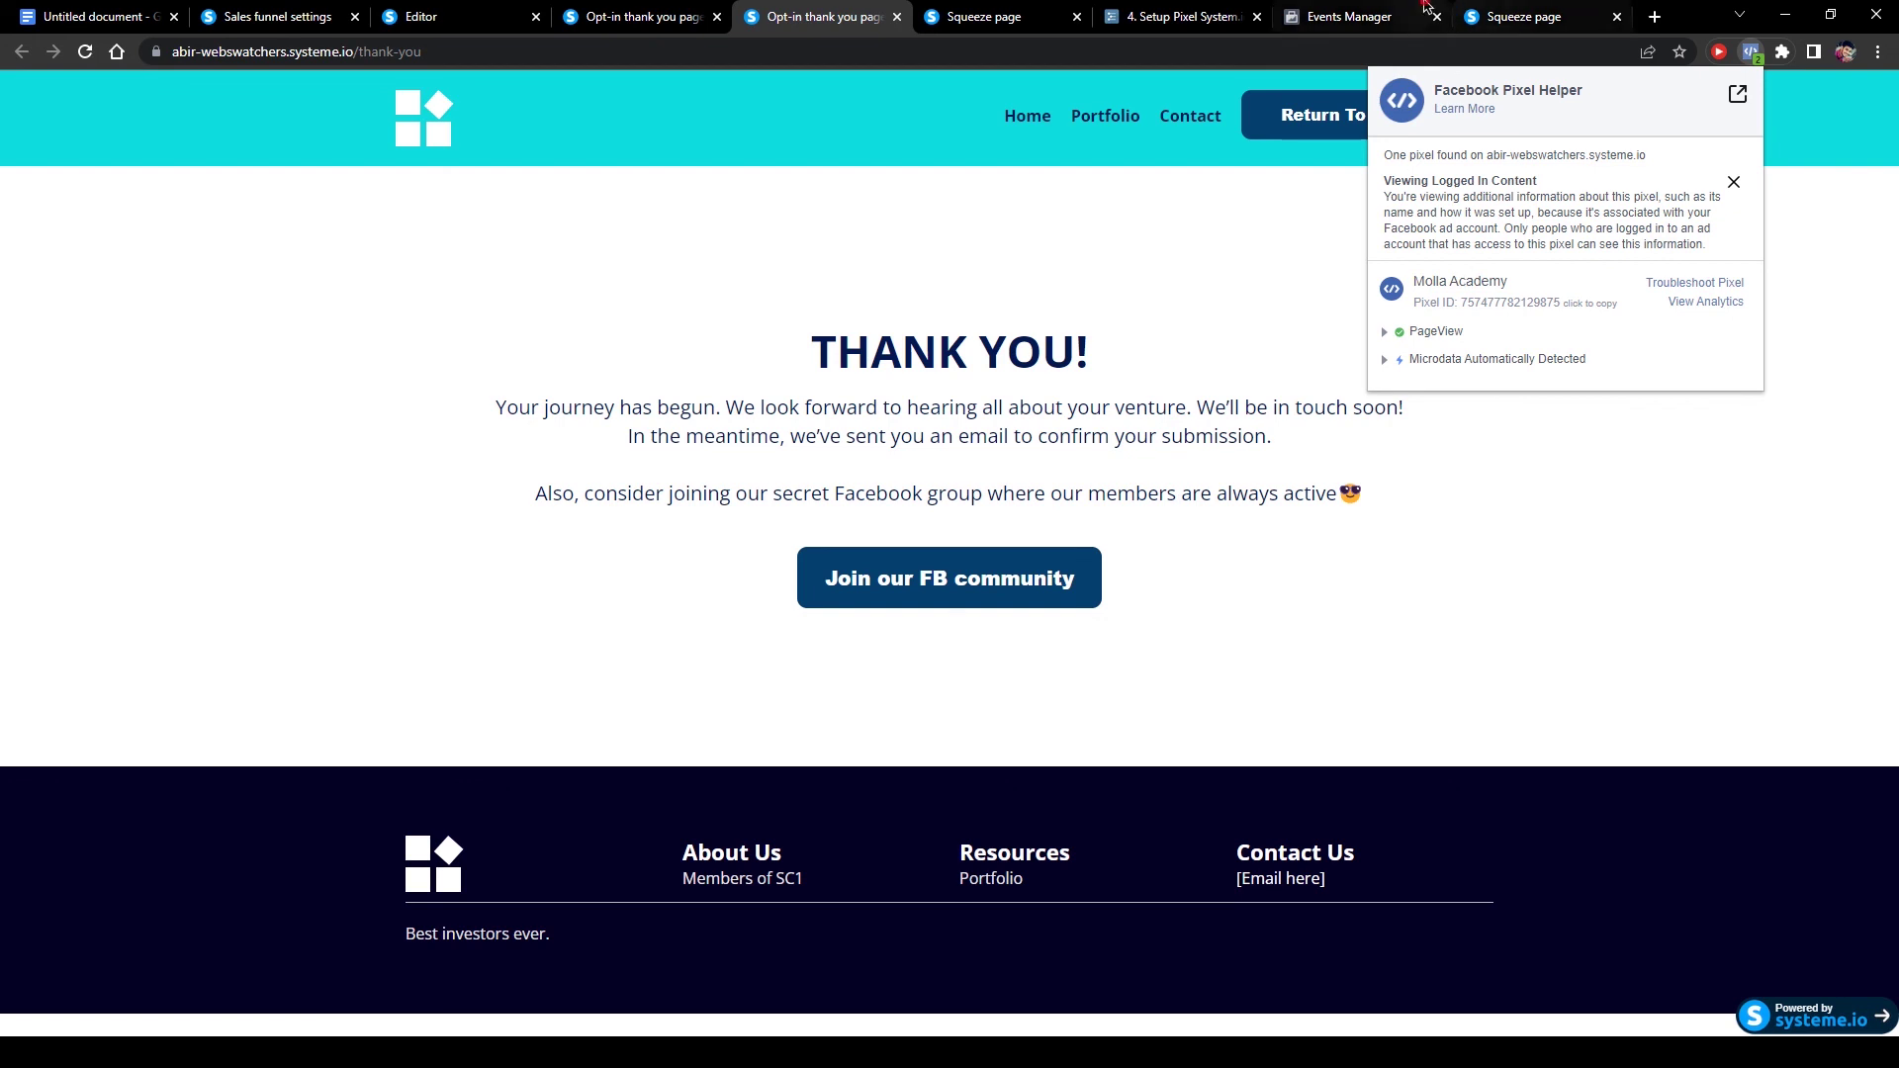
Check the newest PageView event in the Events Manager test events.
click(1350, 16)
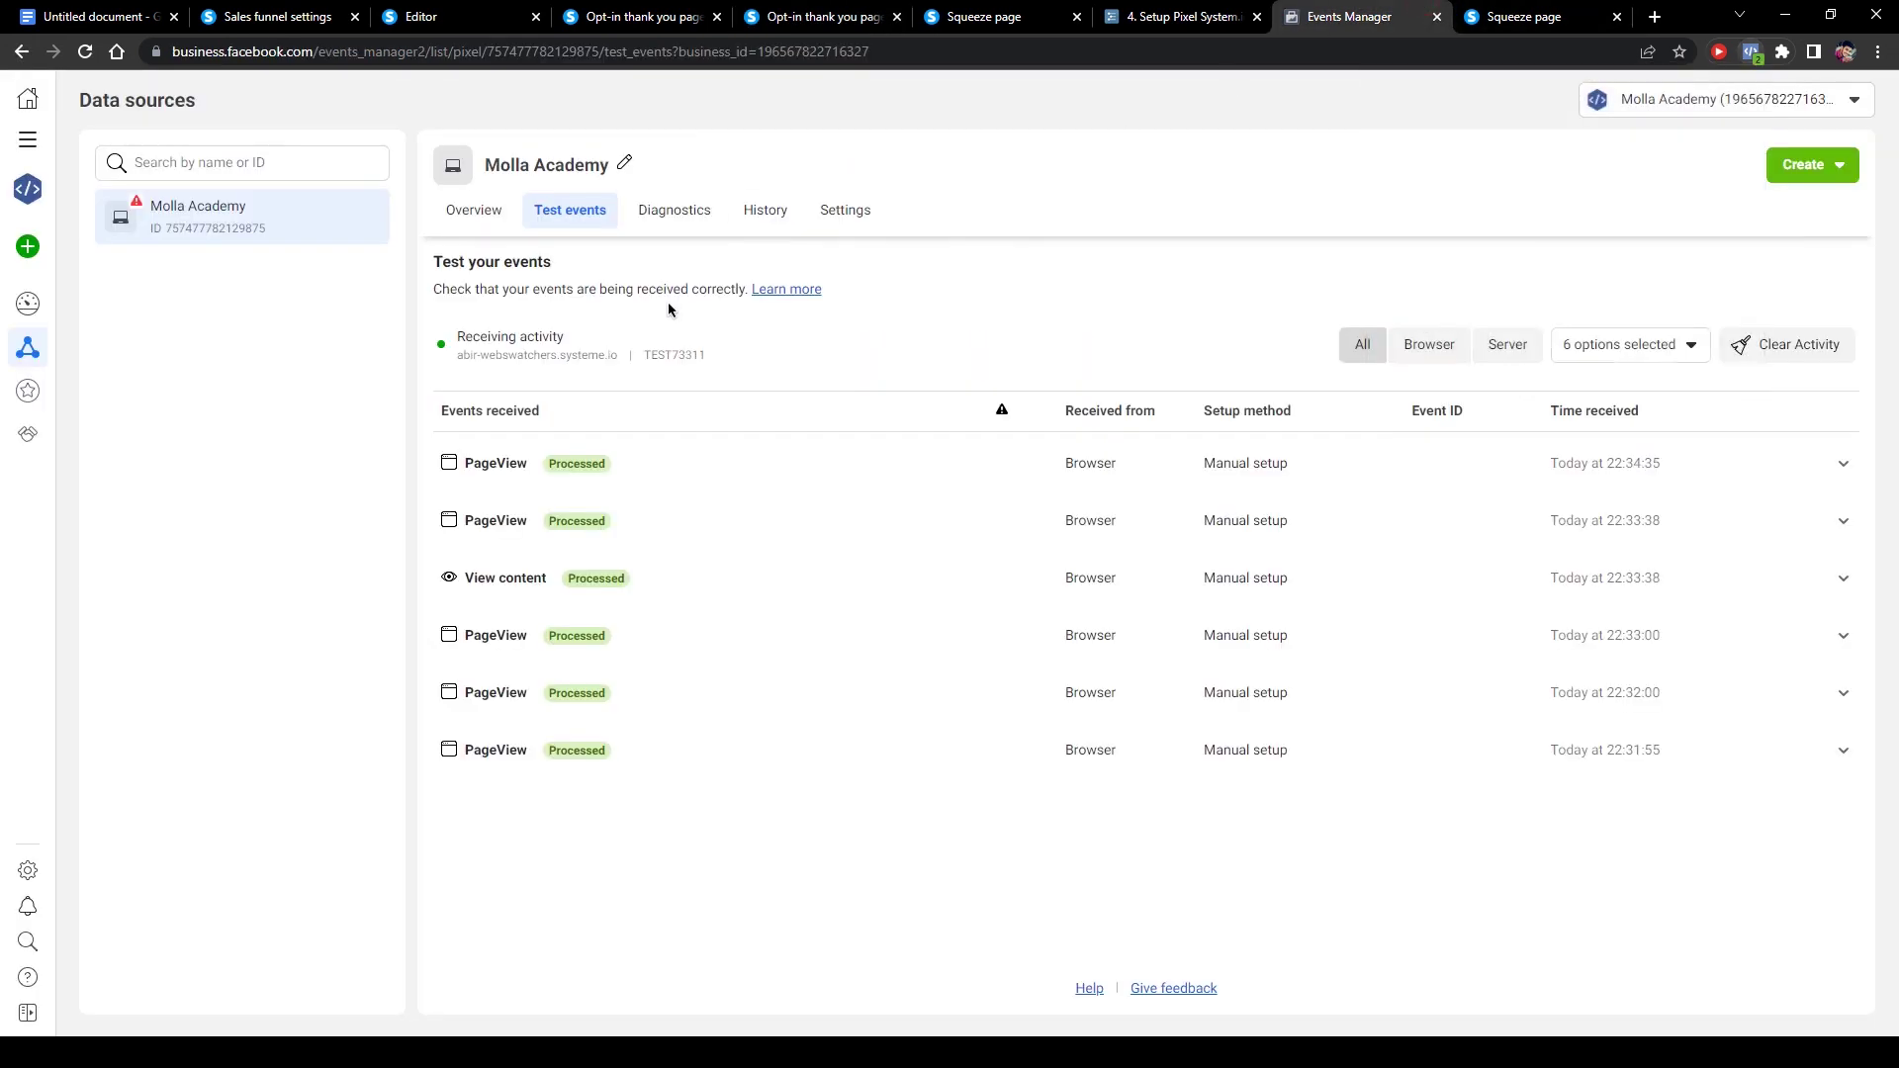
click(648, 458)
click(627, 460)
Close the live thank-you page and the adjacent squeeze page browser tabs, and return to the Events Manager test events.
click(883, 5)
click(897, 16)
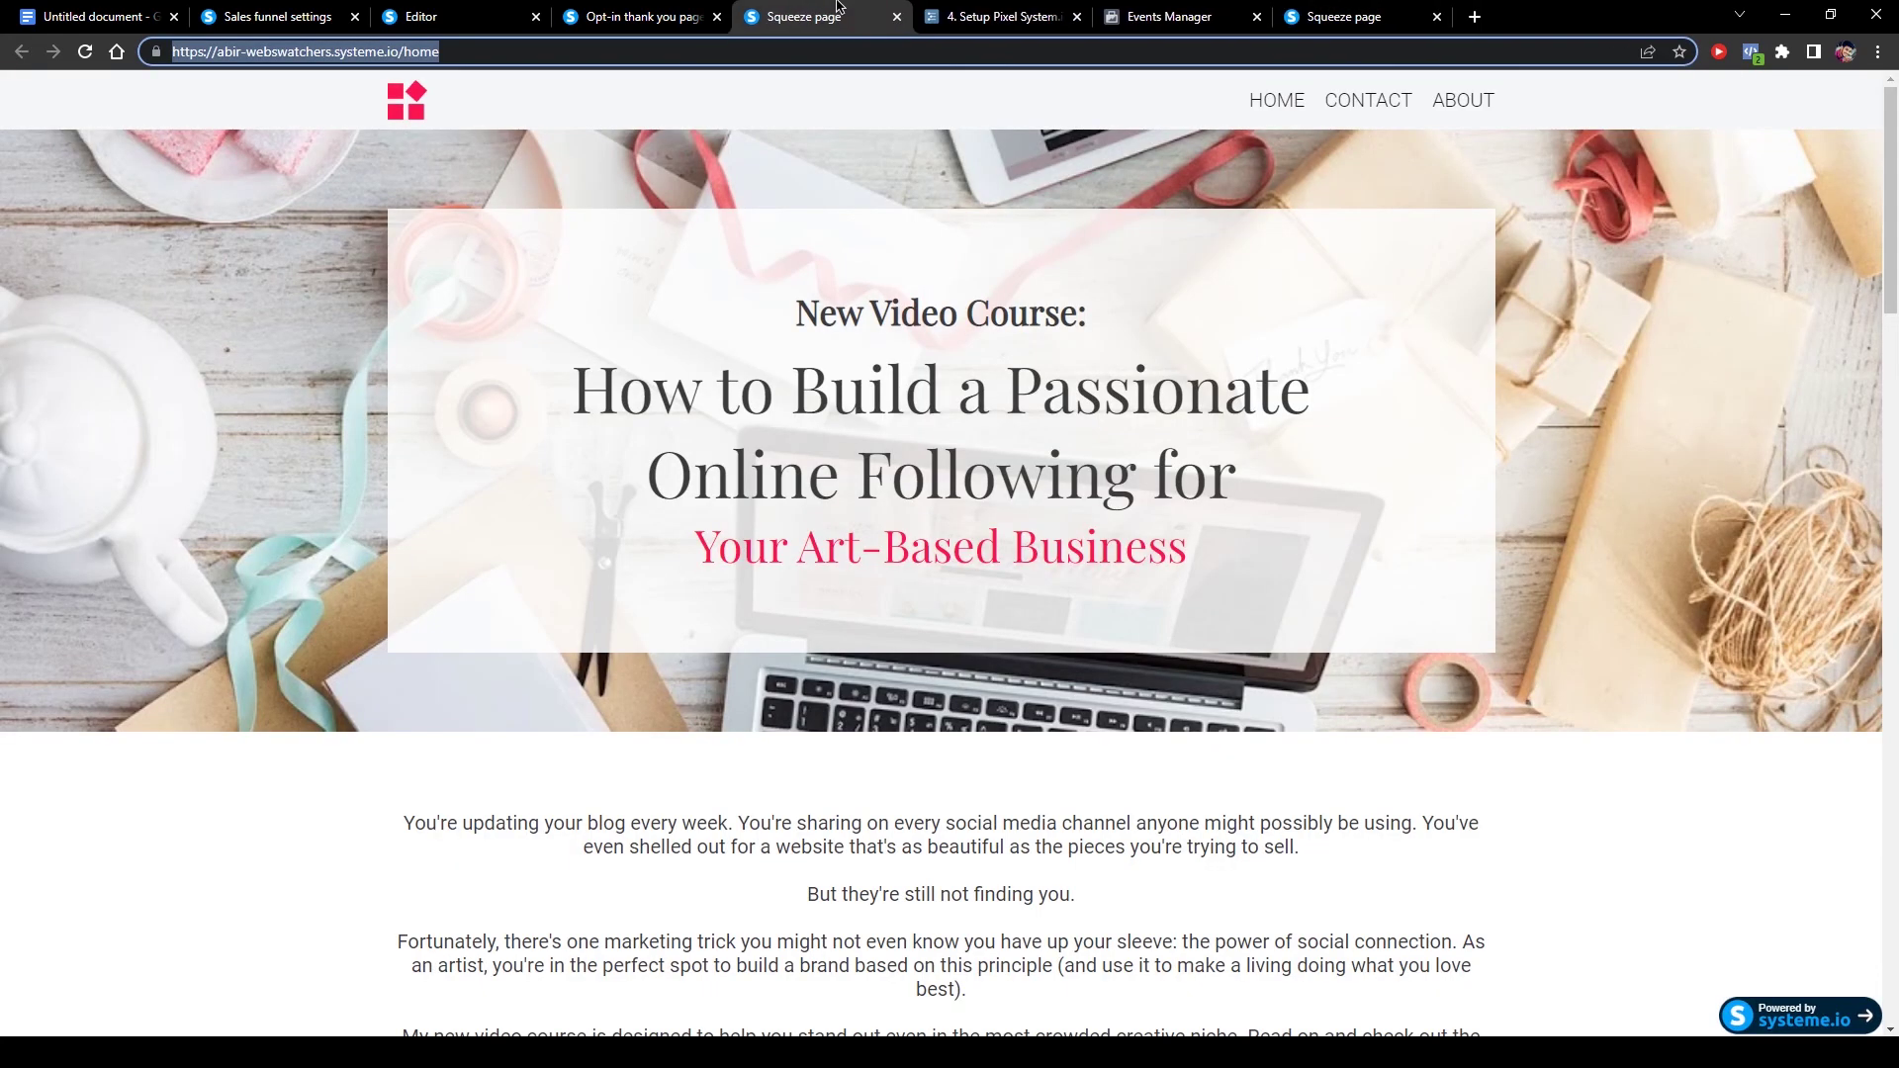
click(895, 17)
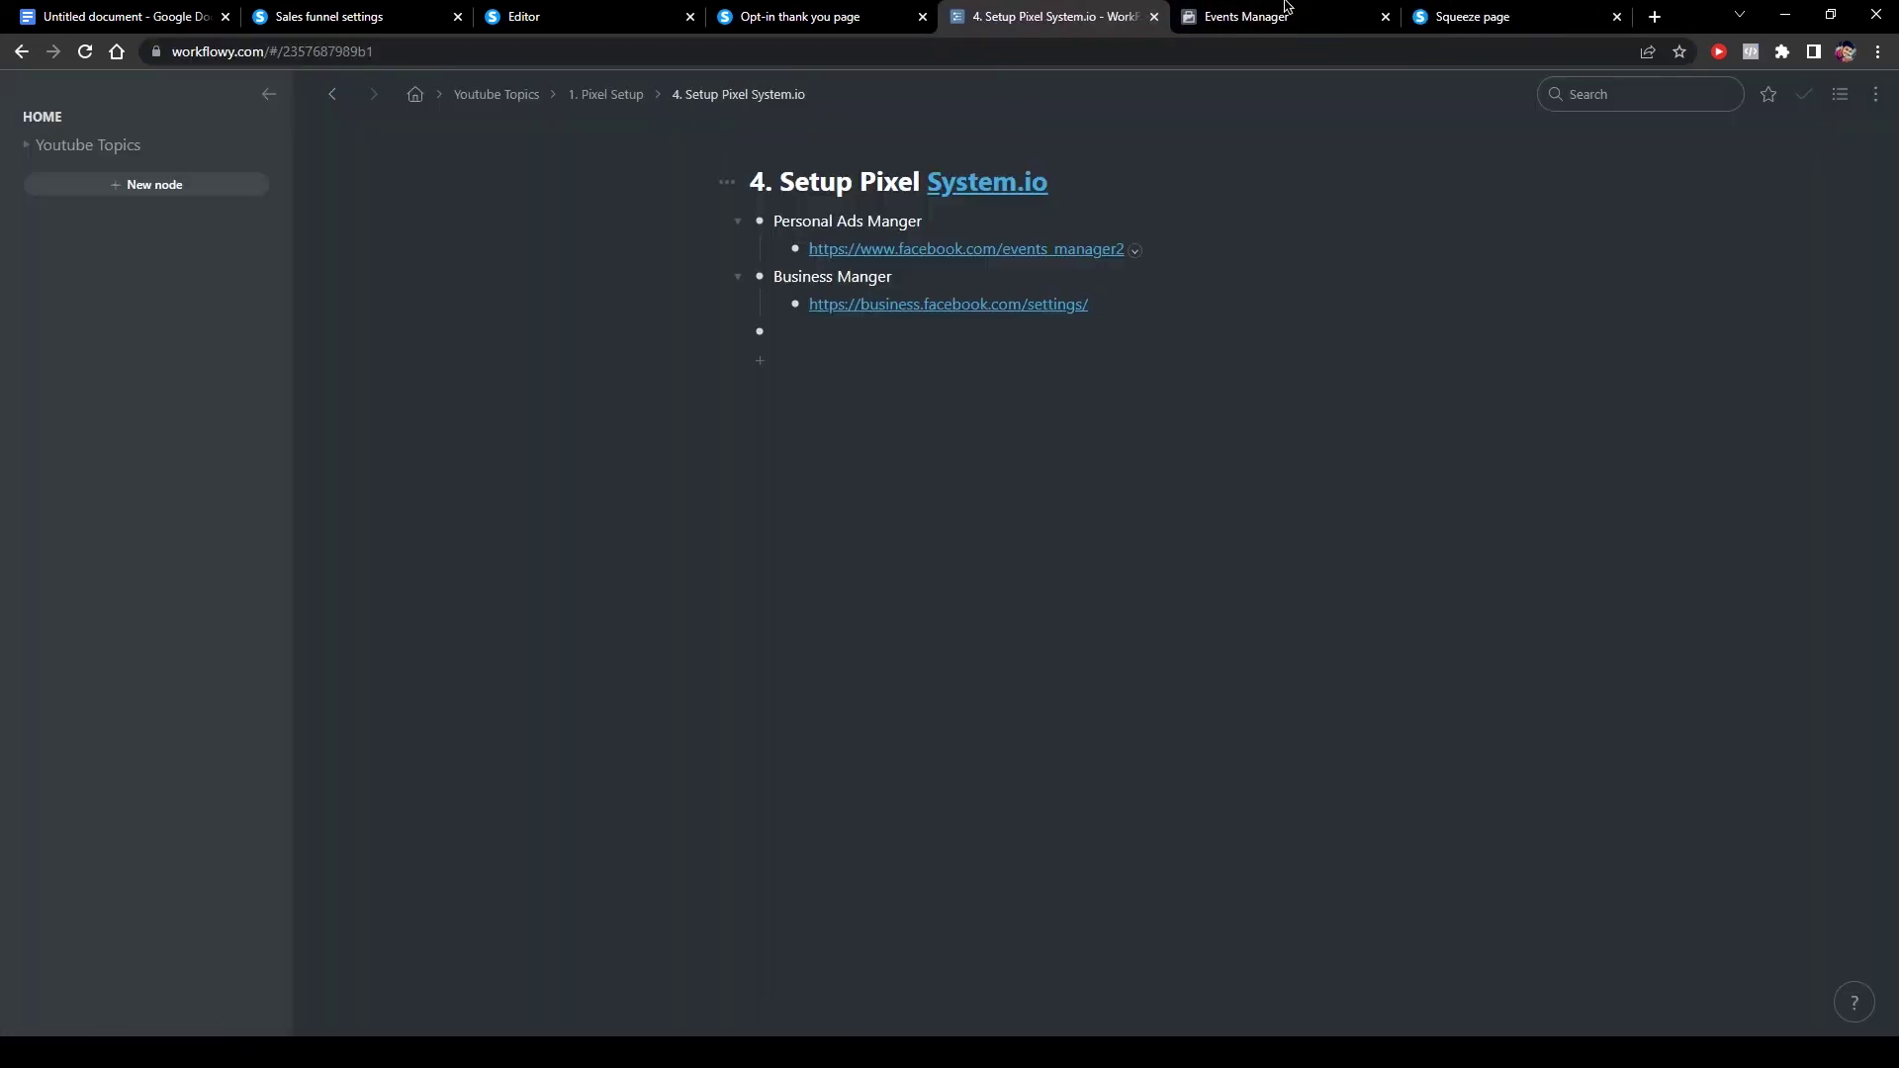
click(1286, 12)
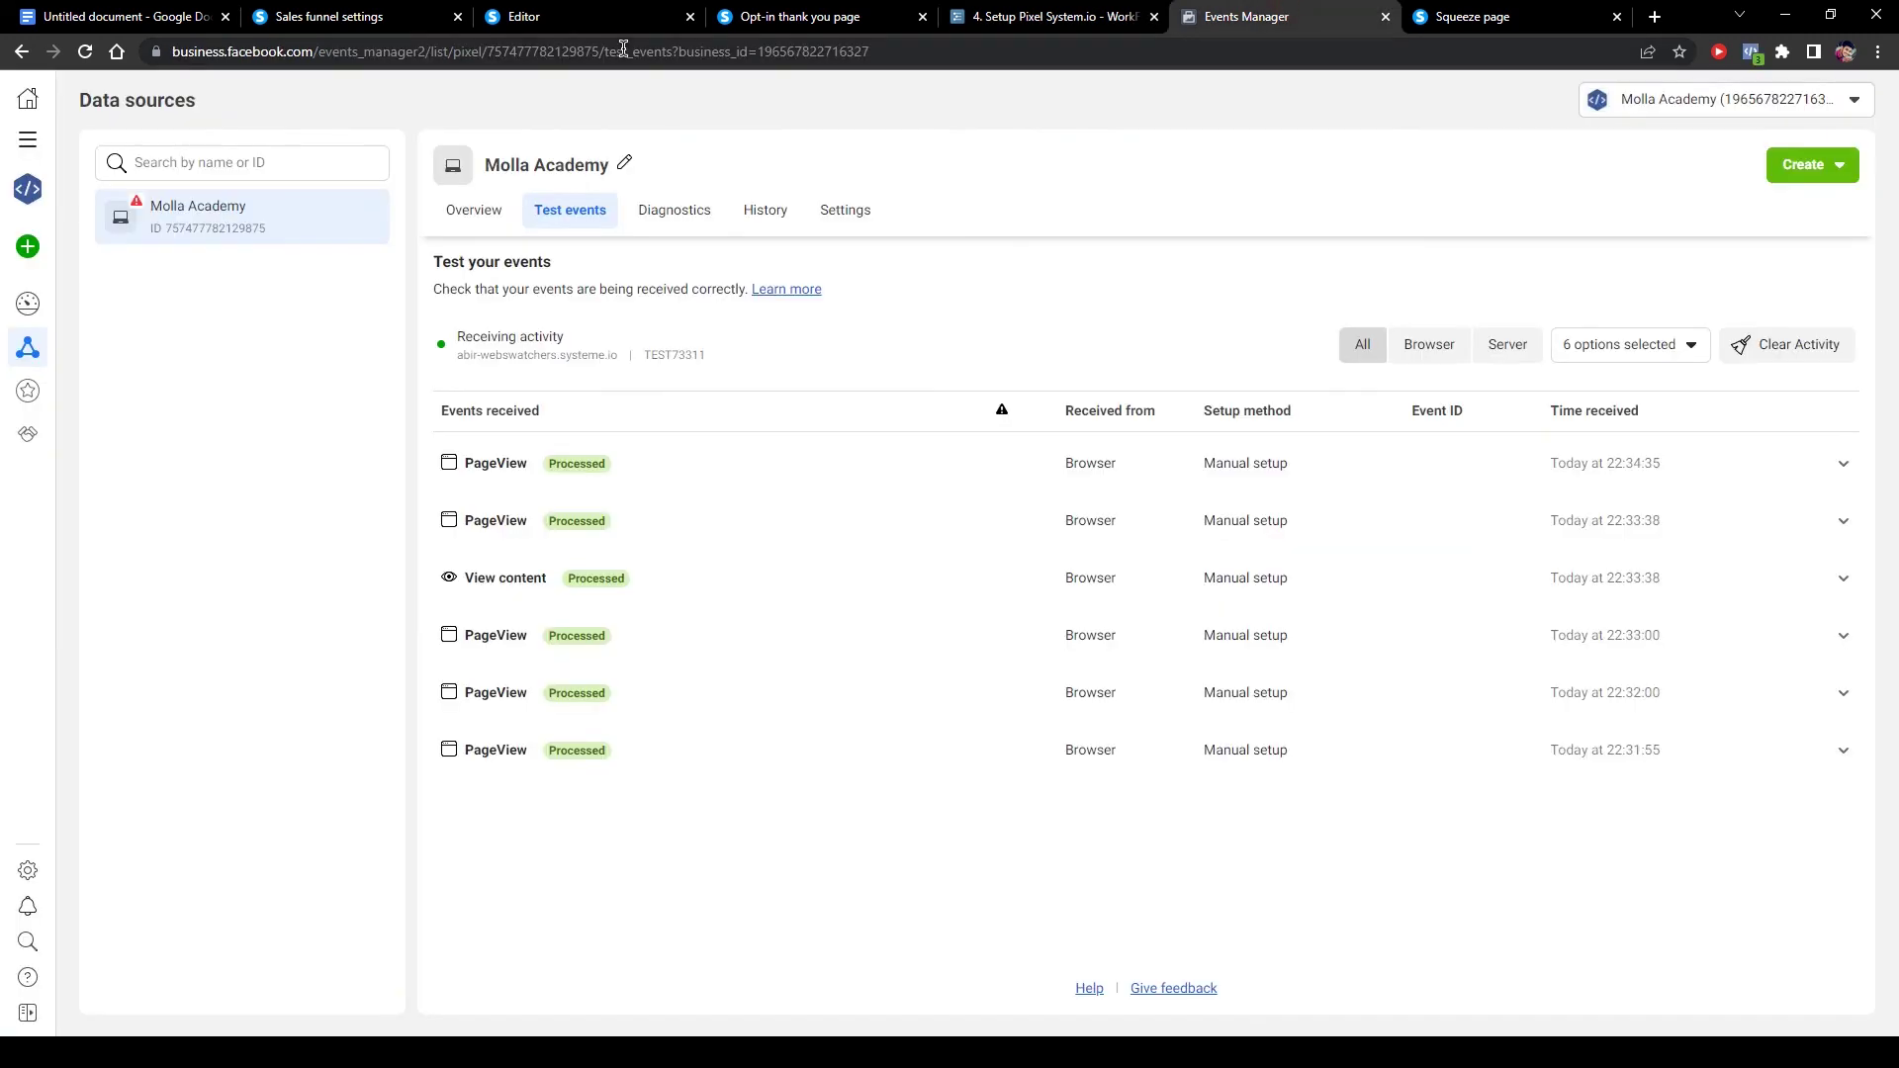